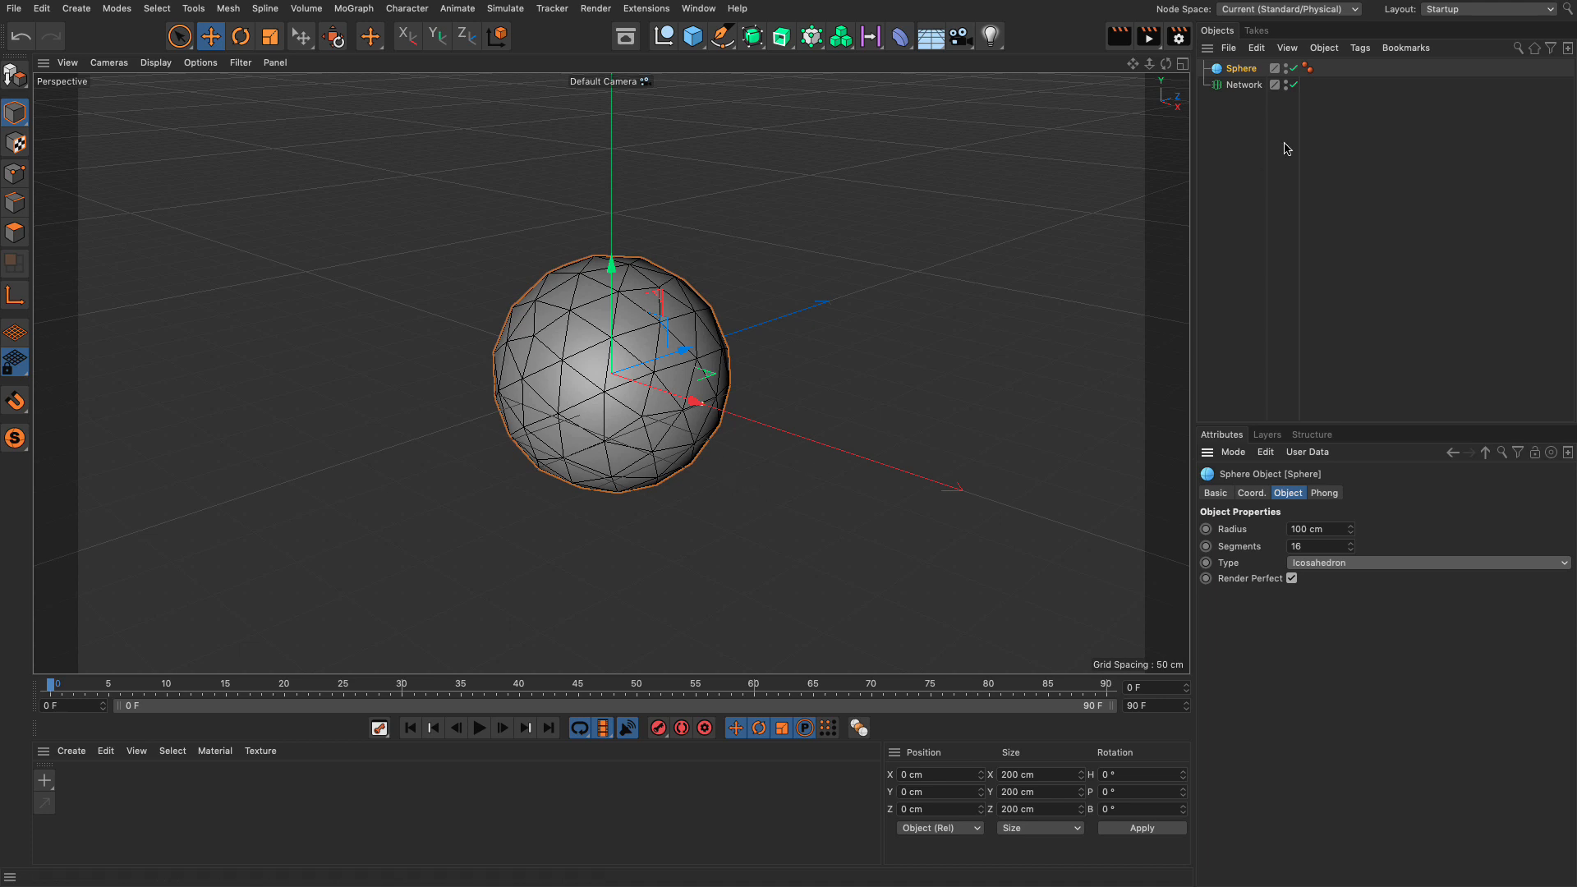
Link the sphere to the Network object's Objects list and hide the sphere in the viewport and renders
{"action": "left_click", "coordinate": [1249, 87]}
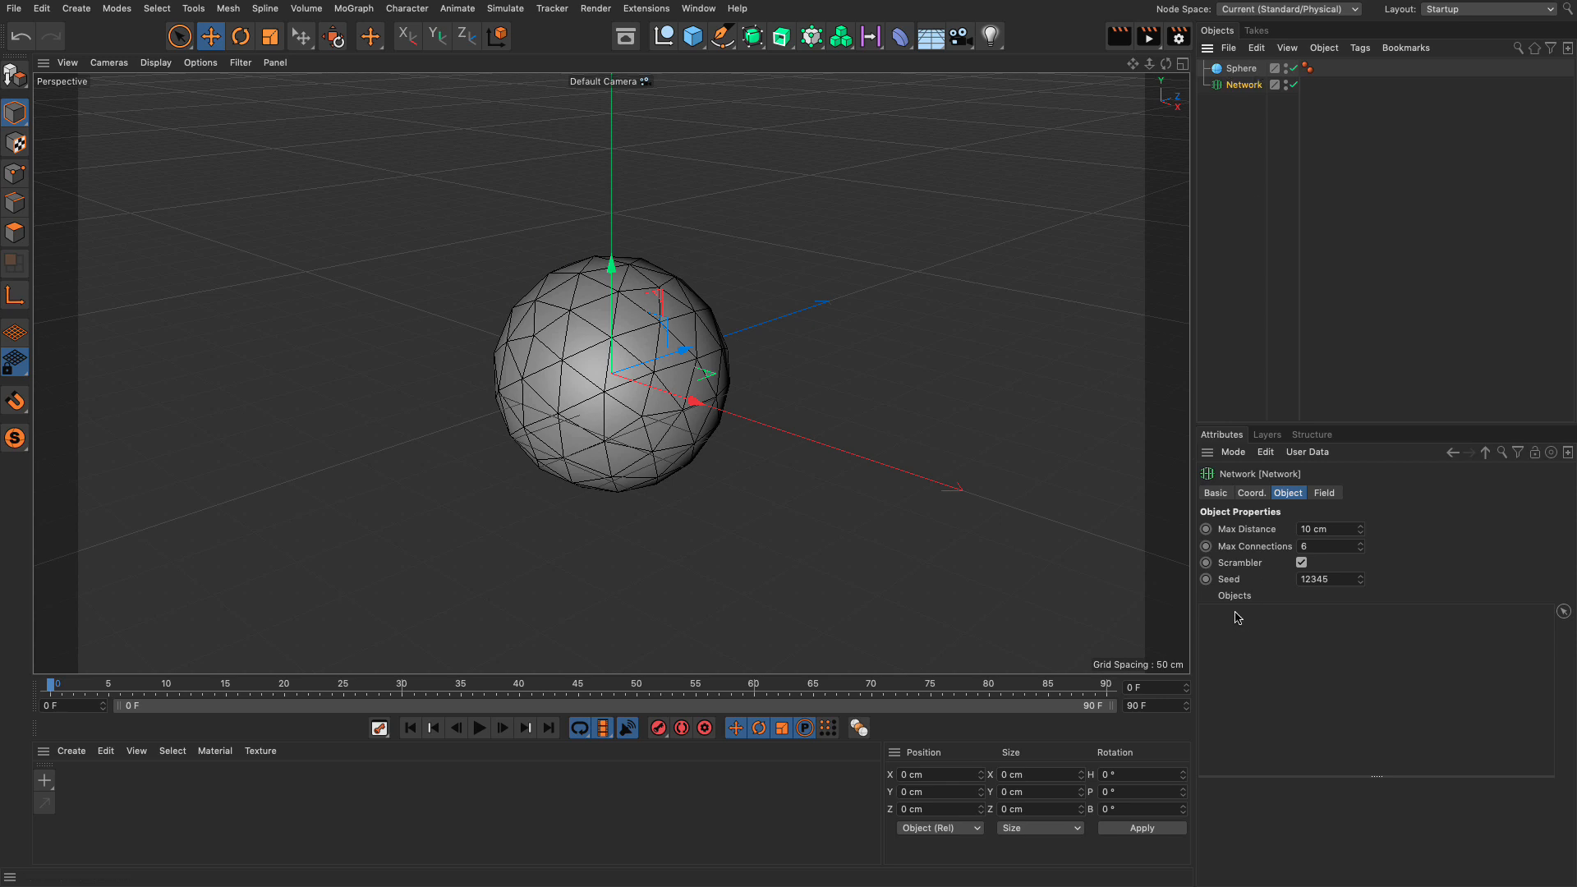
{"action": "left_click_drag", "start_coordinate": [1236, 69], "coordinate": [1256, 665]}
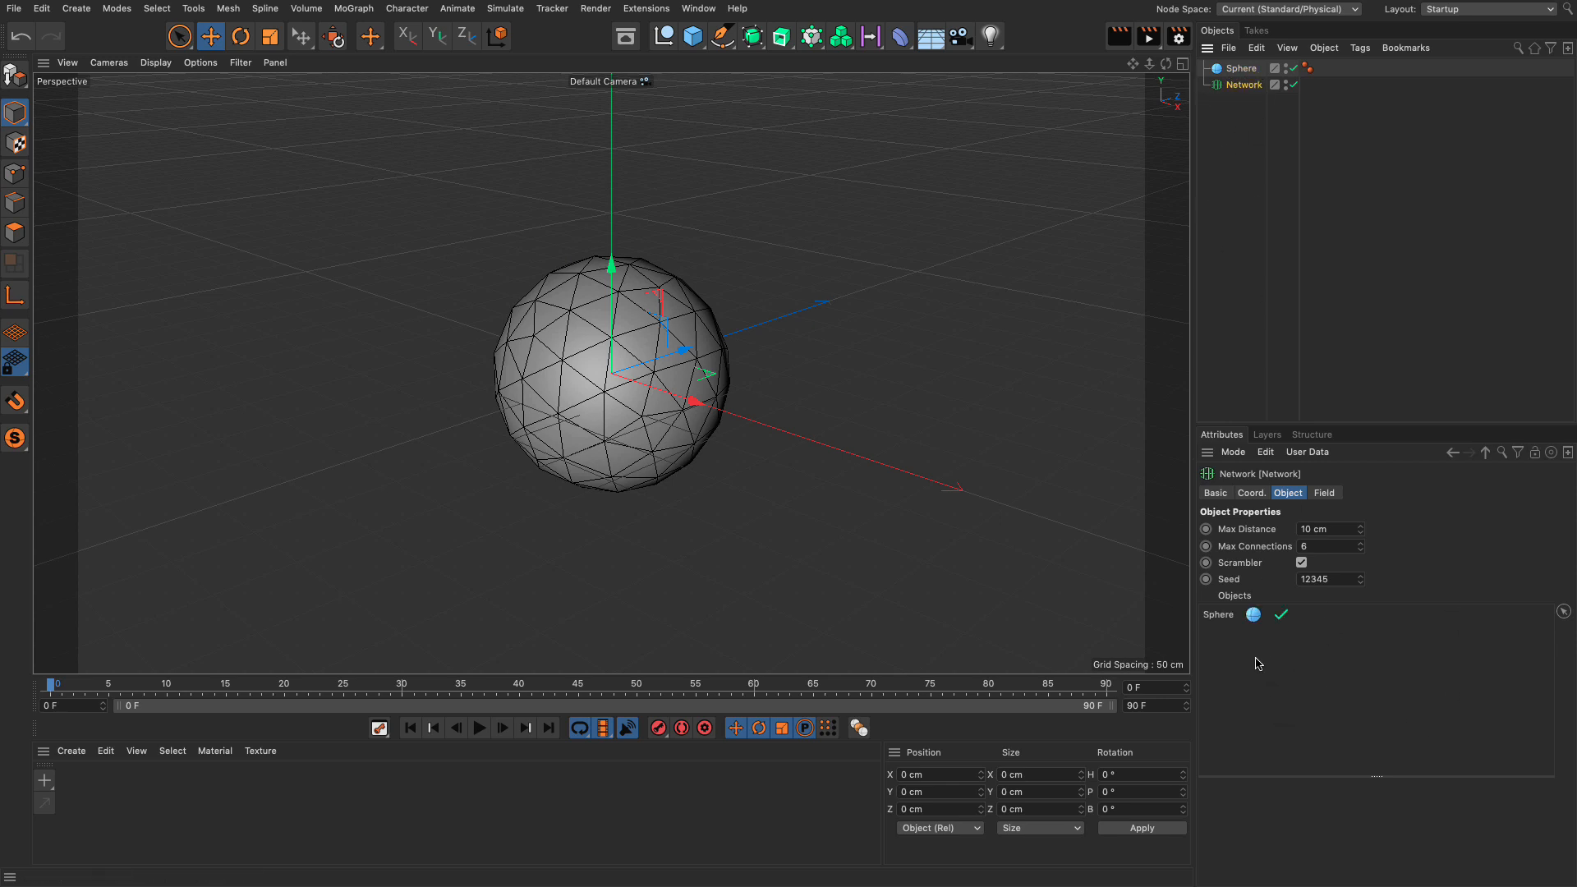
{"action": "left_click", "coordinate": [1286, 65]}
{"action": "left_click", "coordinate": [1286, 71]}
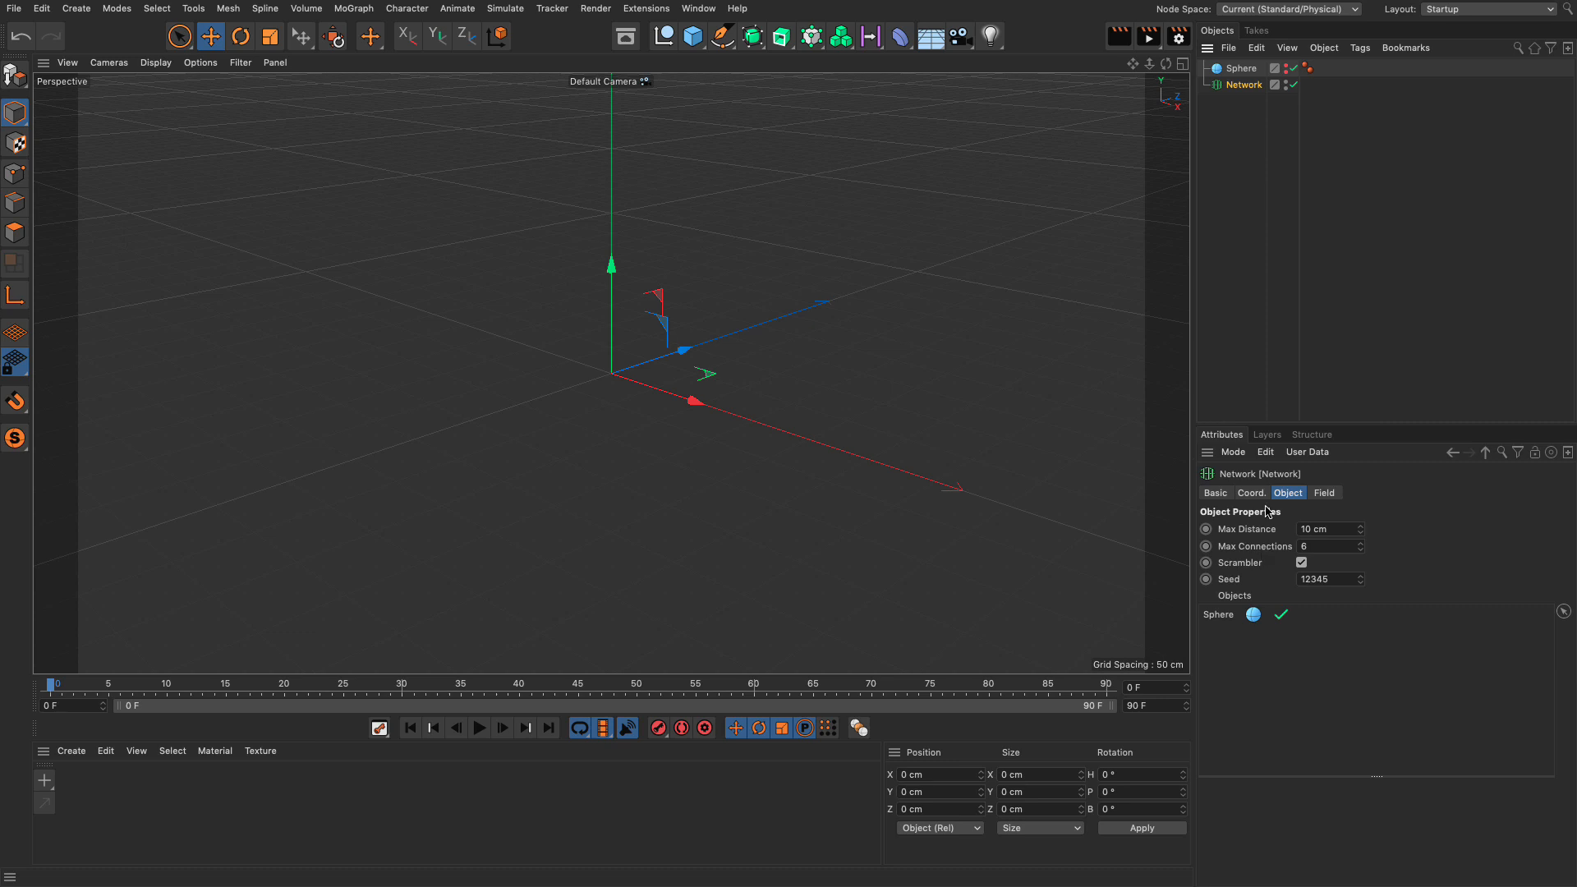
{"action": "left_click", "coordinate": [1285, 66]}
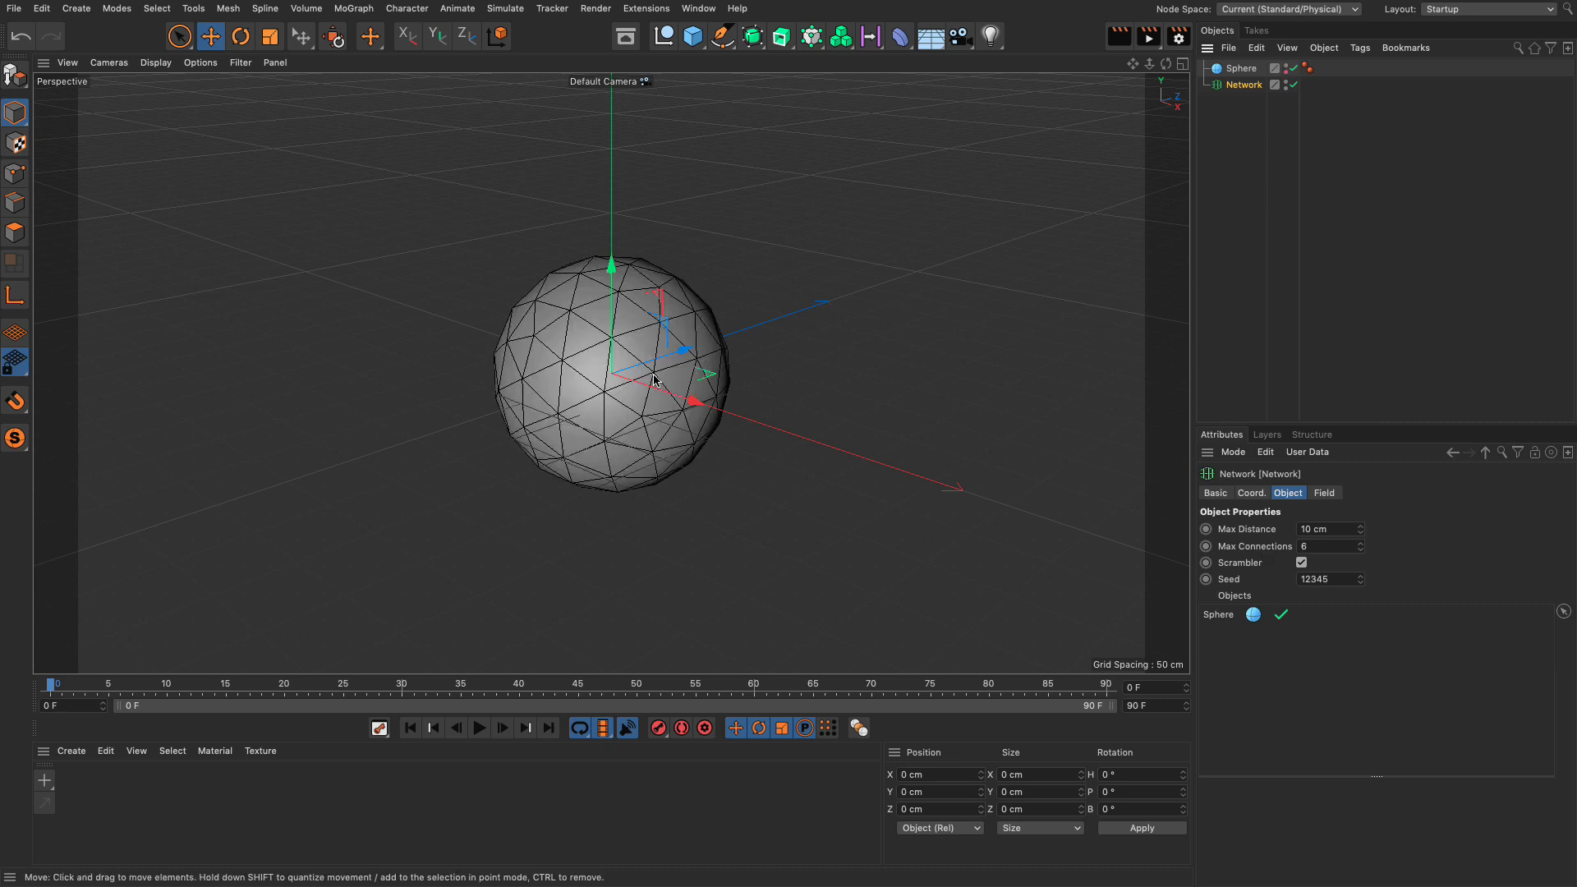
{"action": "left_click", "coordinate": [1285, 67]}
{"action": "left_click", "coordinate": [1285, 67]}
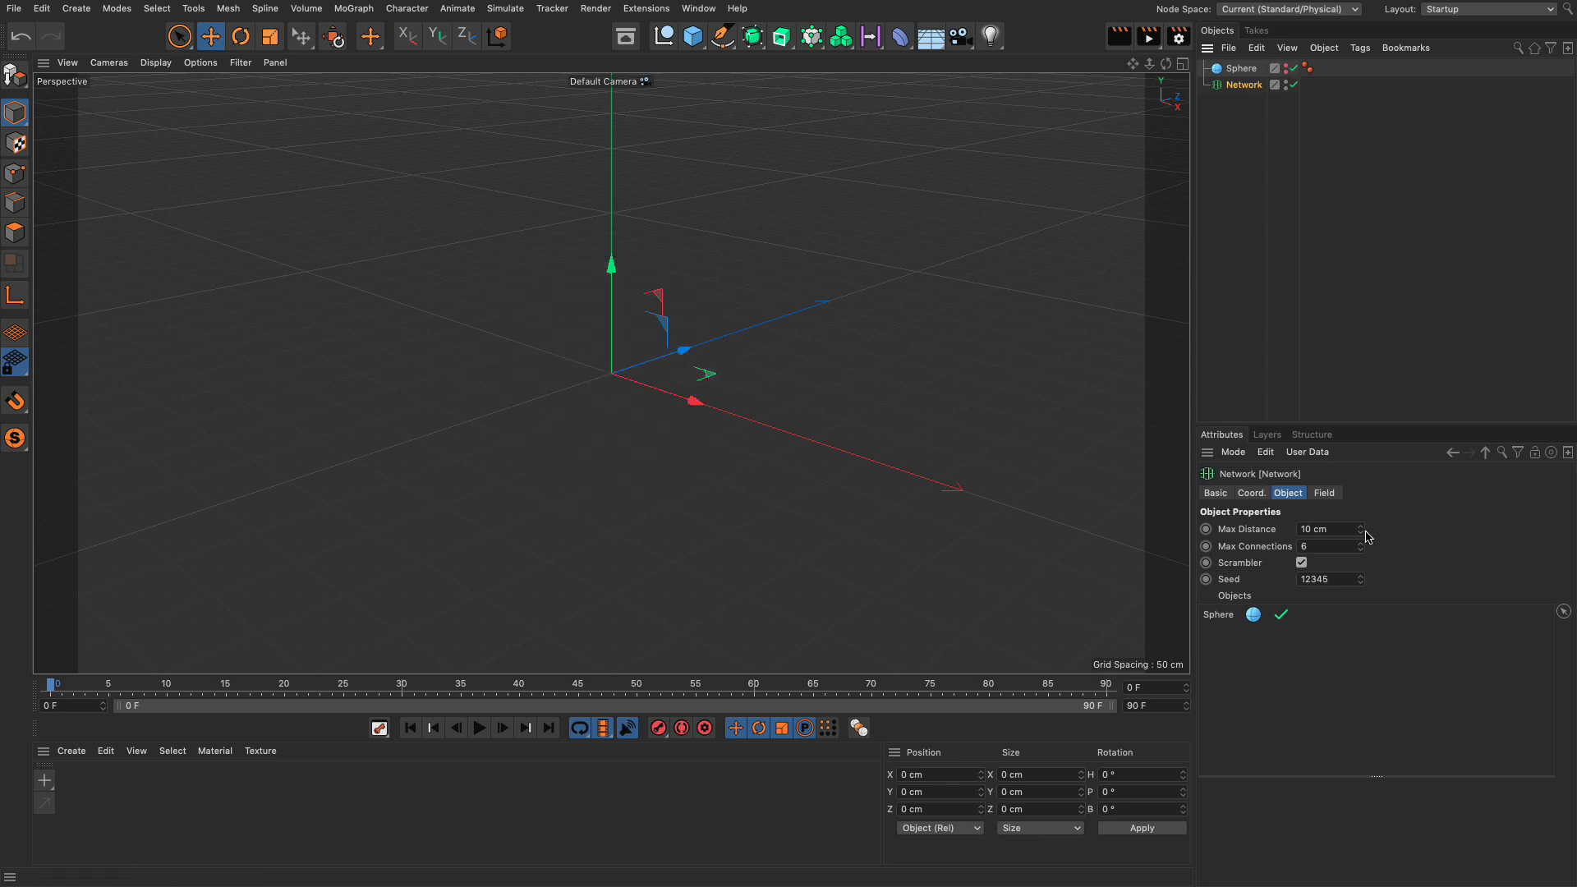
Raise the Network's Max Distance to 38 cm and limit its Max Connections to 2
{"action": "mouse_move", "coordinate": [1360, 532]}
{"action": "left_mouse_down"}
{"action": "mouse_move", "coordinate": [1360, 501]}
{"action": "mouse_move", "coordinate": [1360, 514]}
{"action": "left_mouse_up"}
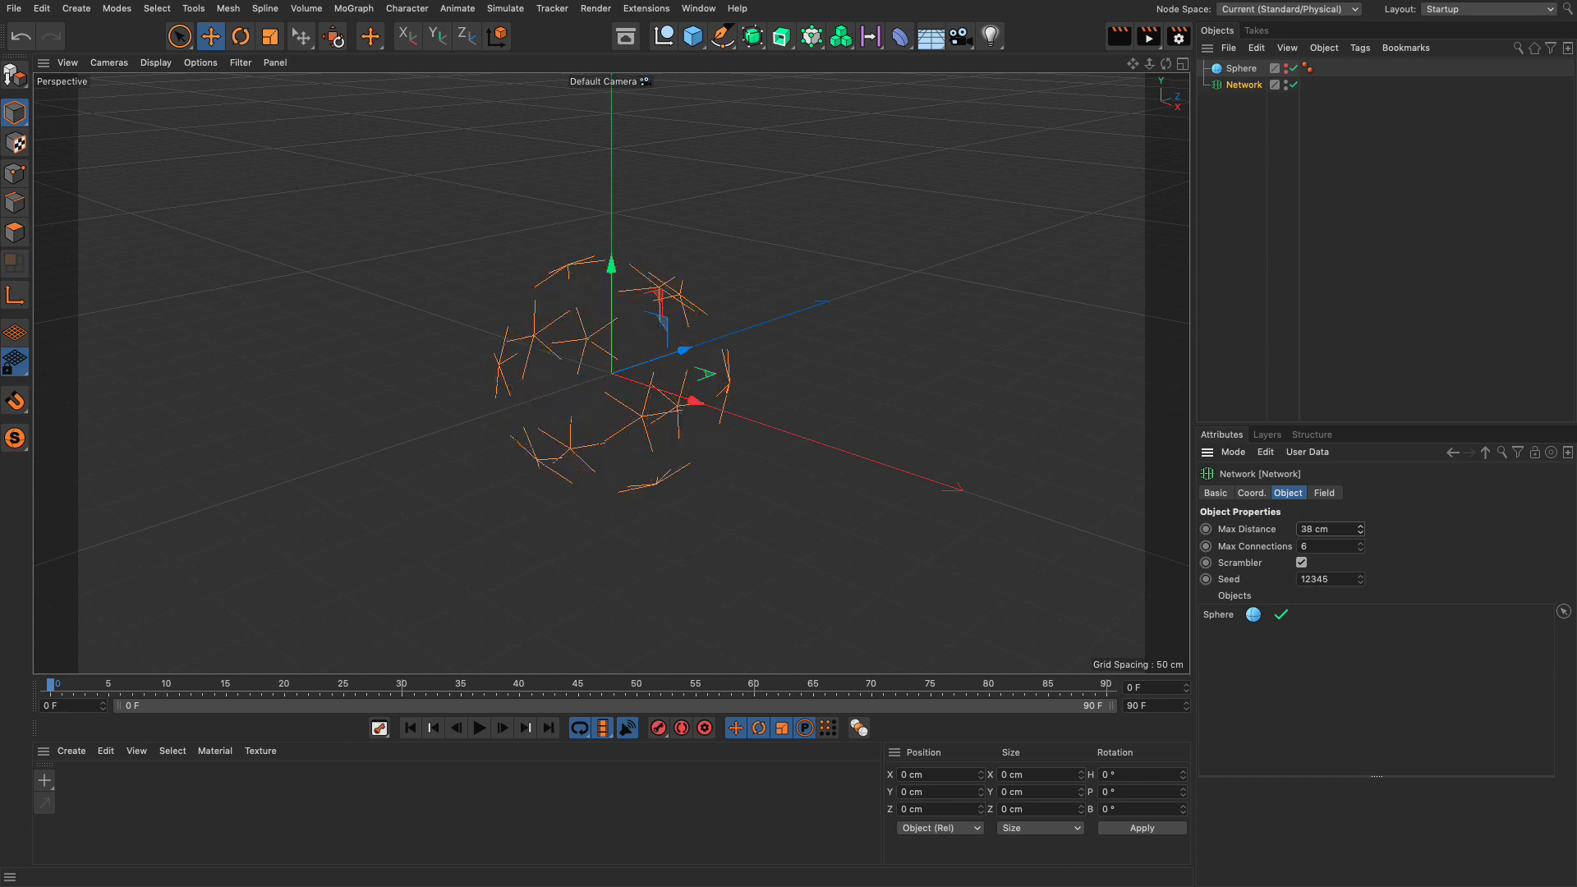
{"action": "scroll", "coordinate": [633, 367], "scroll_direction": "up", "scroll_amount": 5}
{"action": "left_click_drag", "start_coordinate": [630, 367], "coordinate": [626, 354], "text": "alt"}
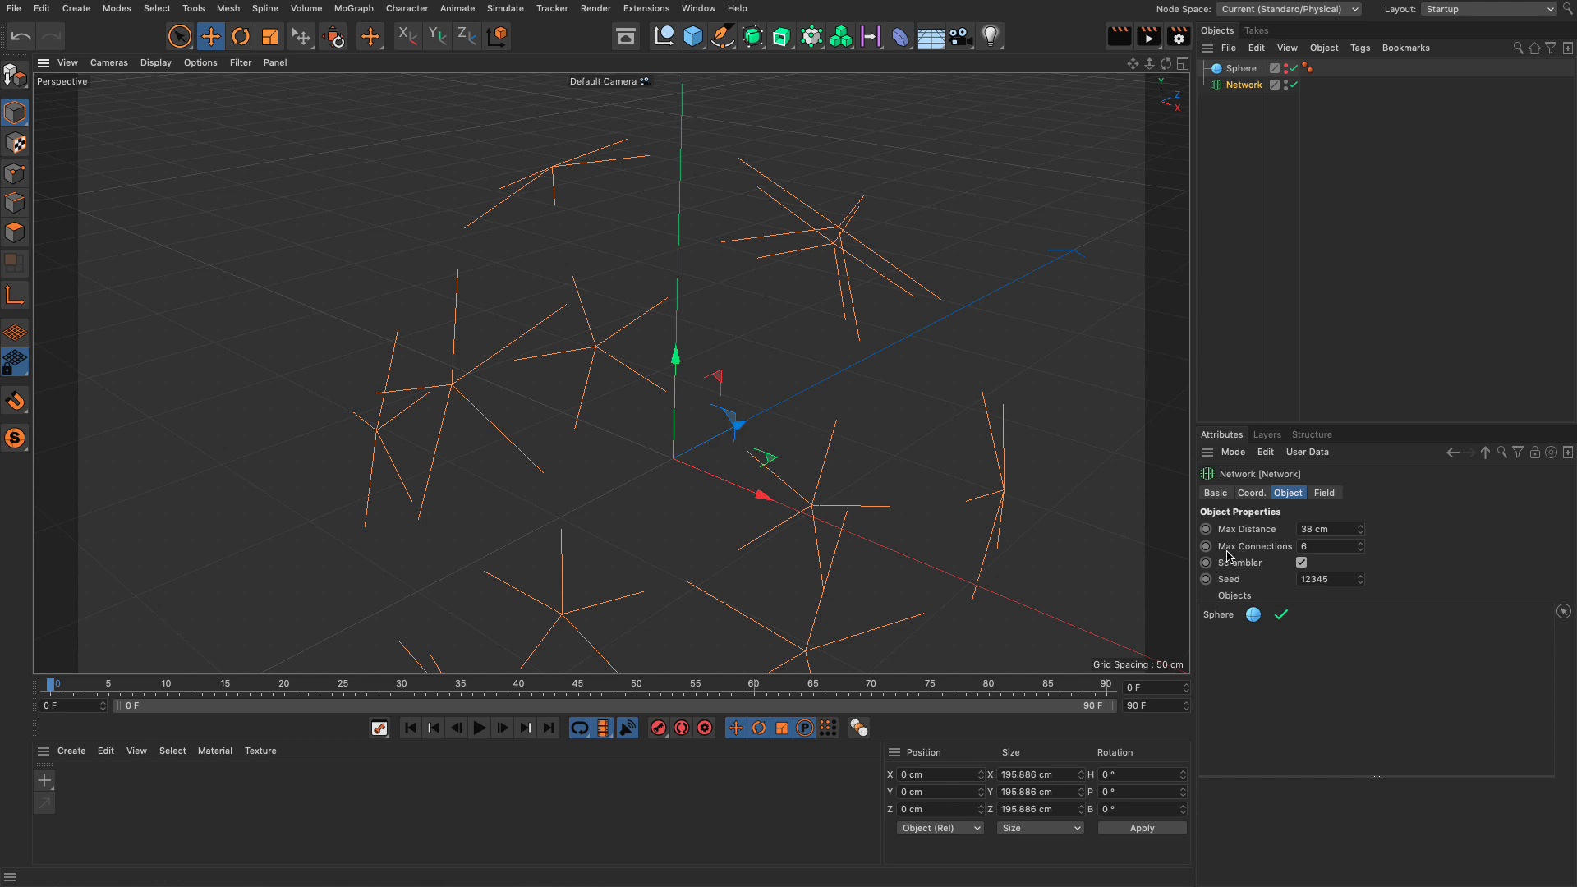
{"action": "left_click", "coordinate": [1323, 546]}
{"action": "type", "text": "2"}
{"action": "key", "text": "Return"}
{"action": "left_click_drag", "start_coordinate": [736, 422], "coordinate": [655, 451], "text": "alt"}
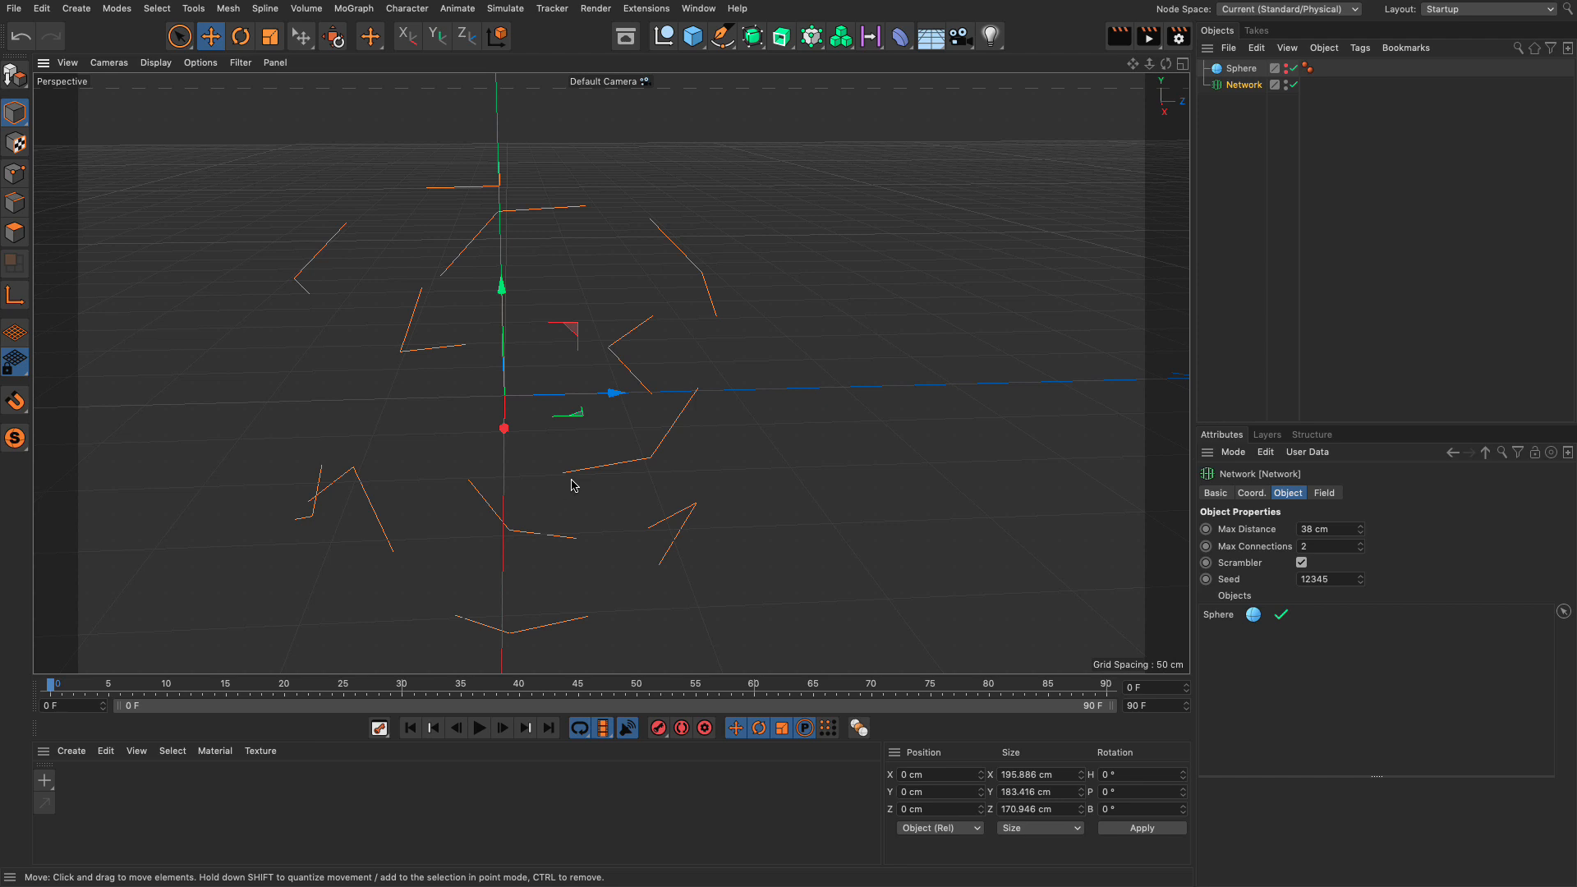
Turn off the Network's Scrambler and raise its Max Distance to 43 cm
{"action": "left_click", "coordinate": [1302, 563]}
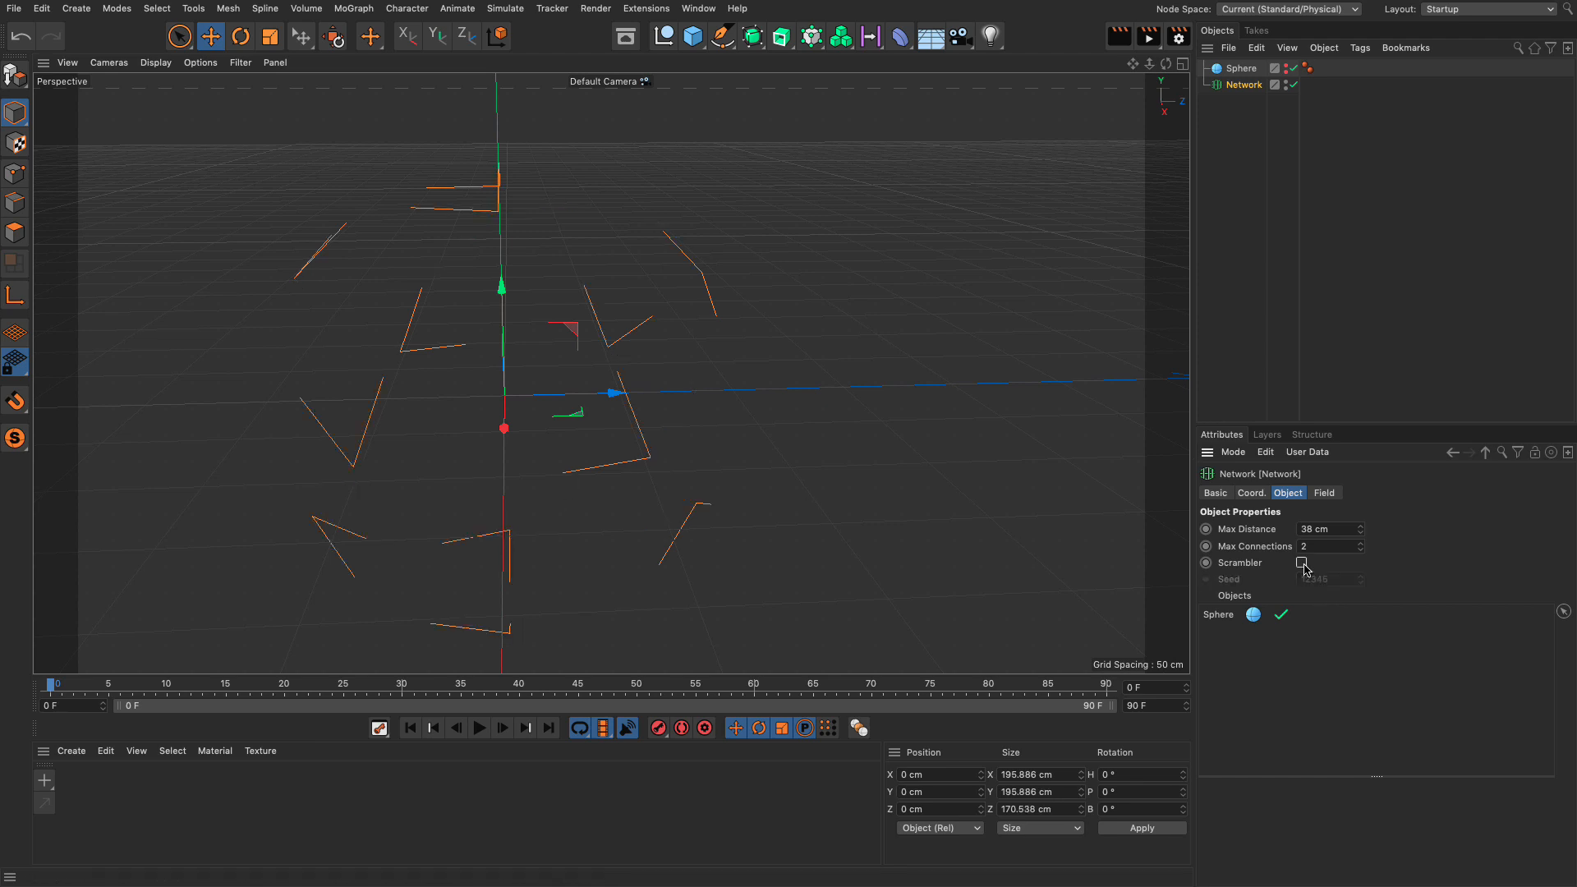
{"action": "left_click_drag", "start_coordinate": [1361, 527], "coordinate": [1361, 507]}
{"action": "left_click_drag", "start_coordinate": [641, 355], "coordinate": [588, 343], "text": "alt"}
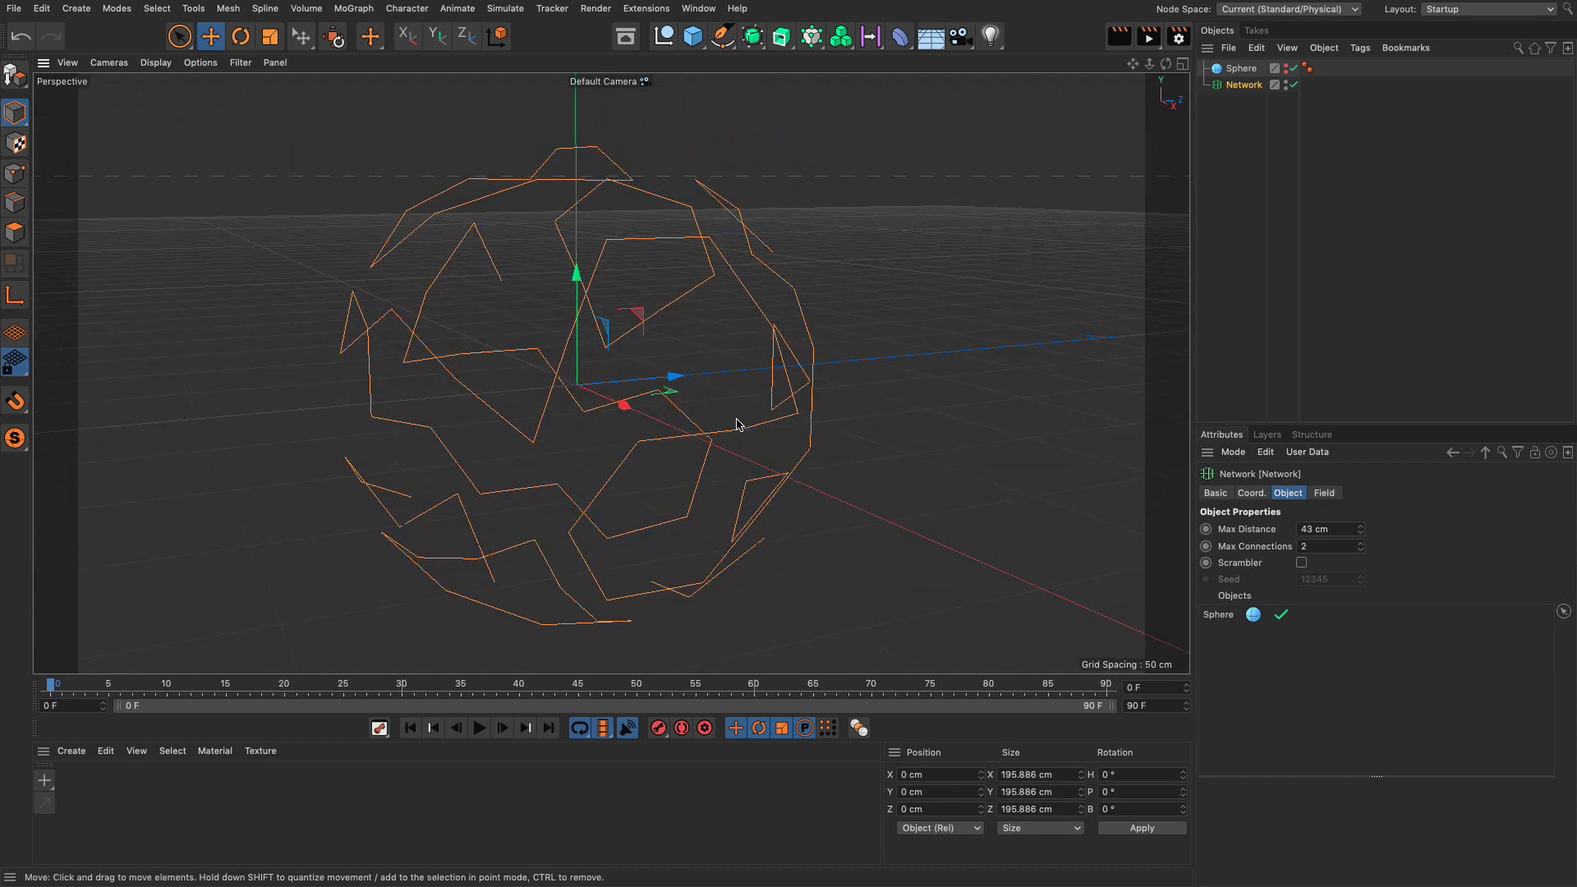
Re-enable the Network's Scrambler and change its Seed to 12356
{"action": "left_click", "coordinate": [1301, 562]}
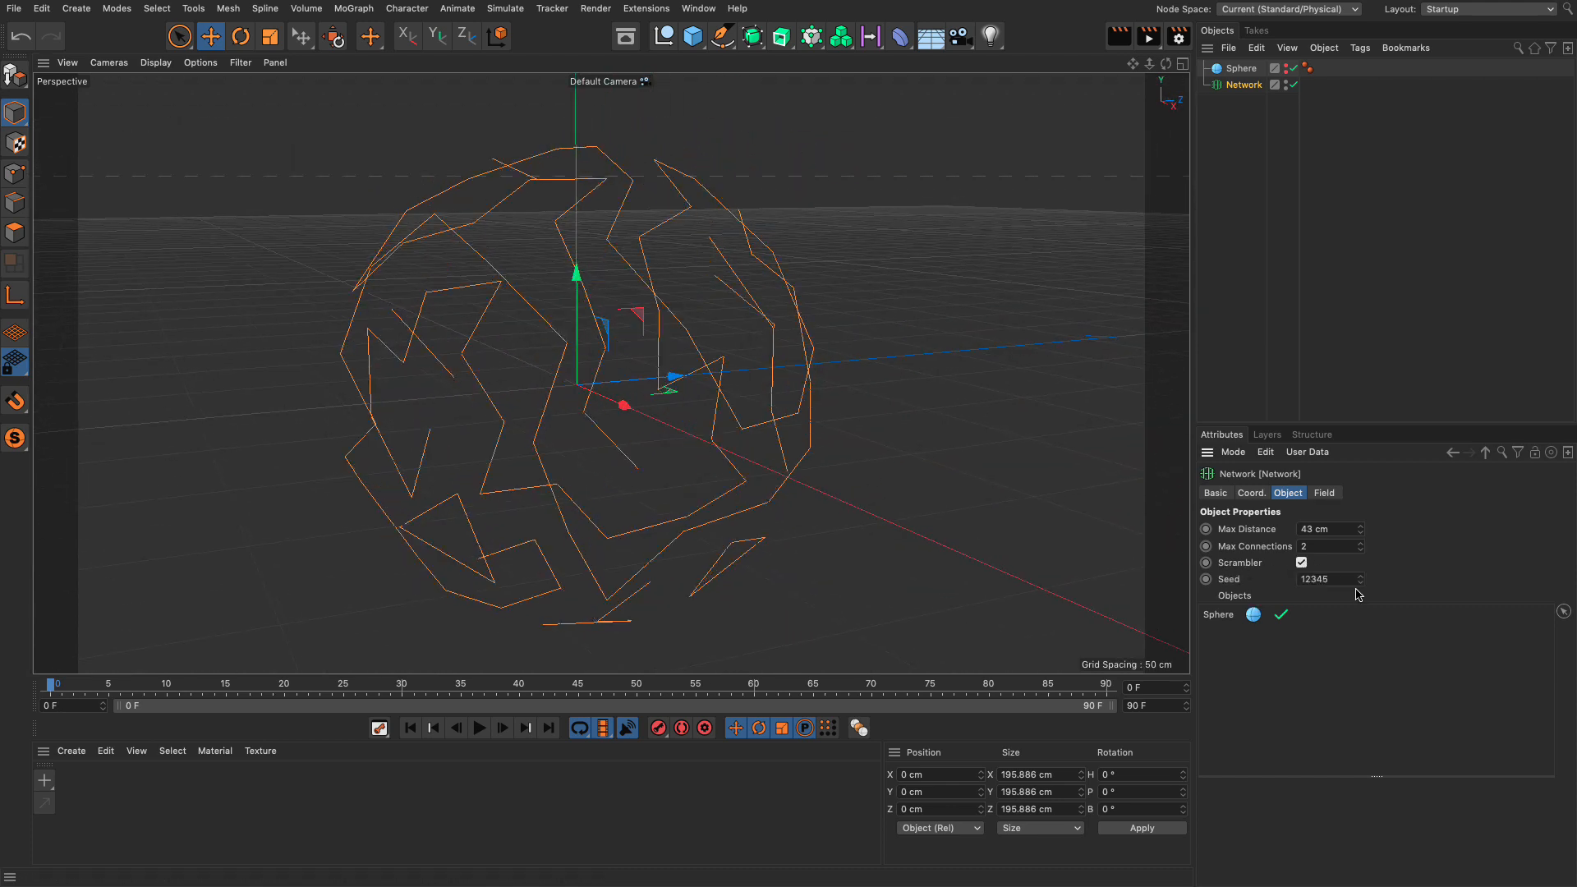
{"action": "left_click_drag", "start_coordinate": [1360, 579], "coordinate": [1359, 571]}
{"action": "mouse_move", "coordinate": [702, 309]}
{"action": "left_mouse_down", "text": "alt"}
{"action": "mouse_move", "coordinate": [683, 327]}
{"action": "mouse_move", "coordinate": [617, 317]}
{"action": "mouse_move", "coordinate": [708, 261]}
{"action": "mouse_move", "coordinate": [683, 317]}
{"action": "left_mouse_up", "text": "alt"}
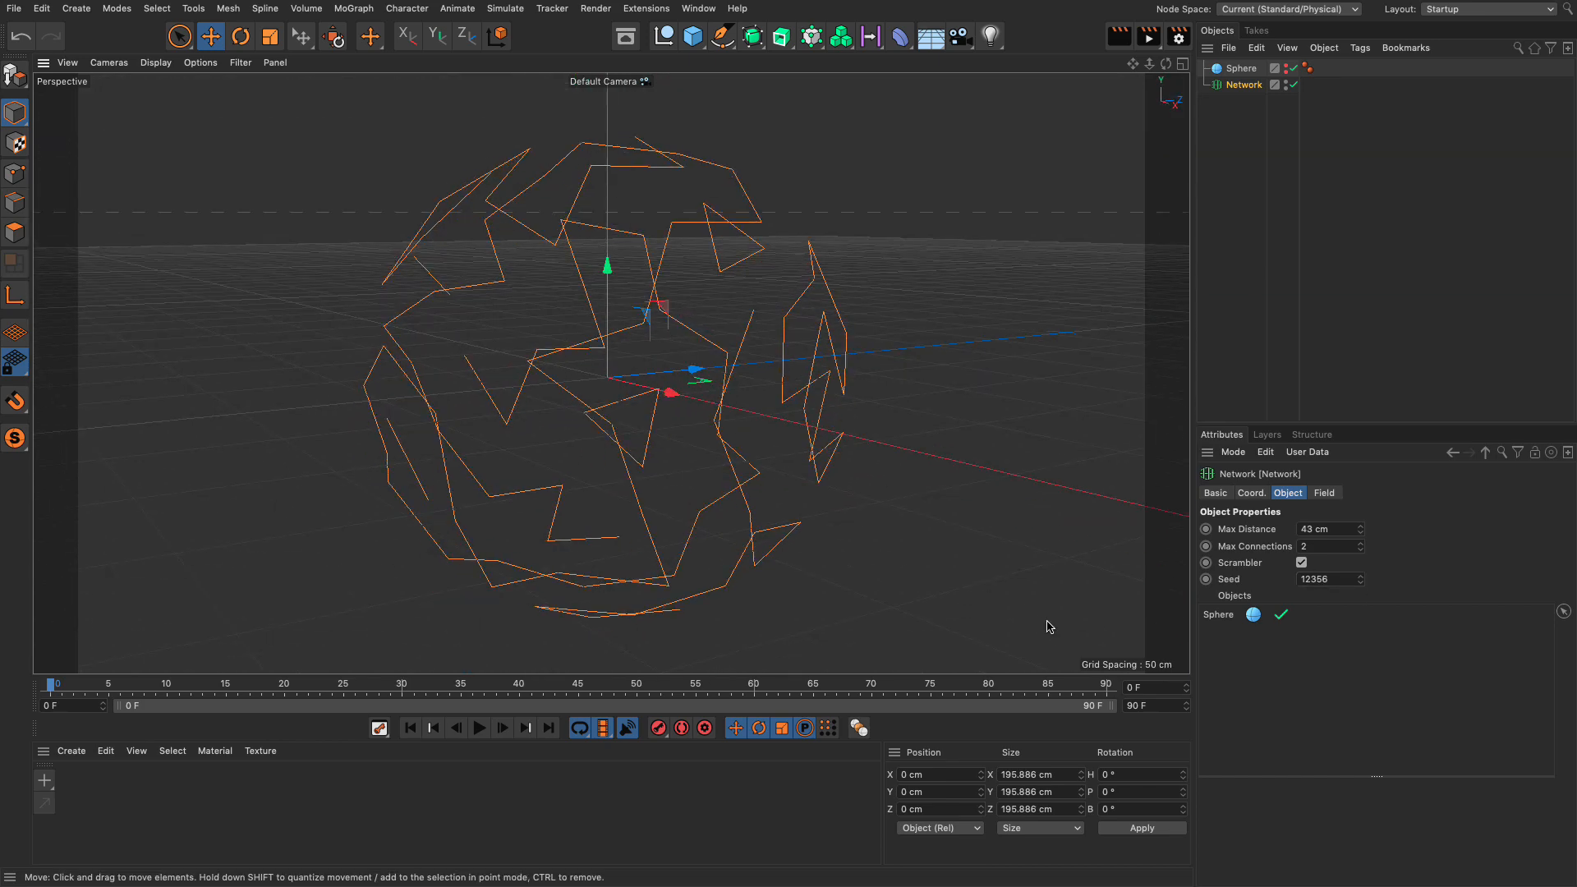
Add a Linear Field to the Network and shift it to about -13.7 cm on X
{"action": "left_click", "coordinate": [1324, 494]}
{"action": "left_click", "coordinate": [1233, 654]}
{"action": "left_click_drag", "start_coordinate": [760, 450], "coordinate": [541, 432], "text": "alt"}
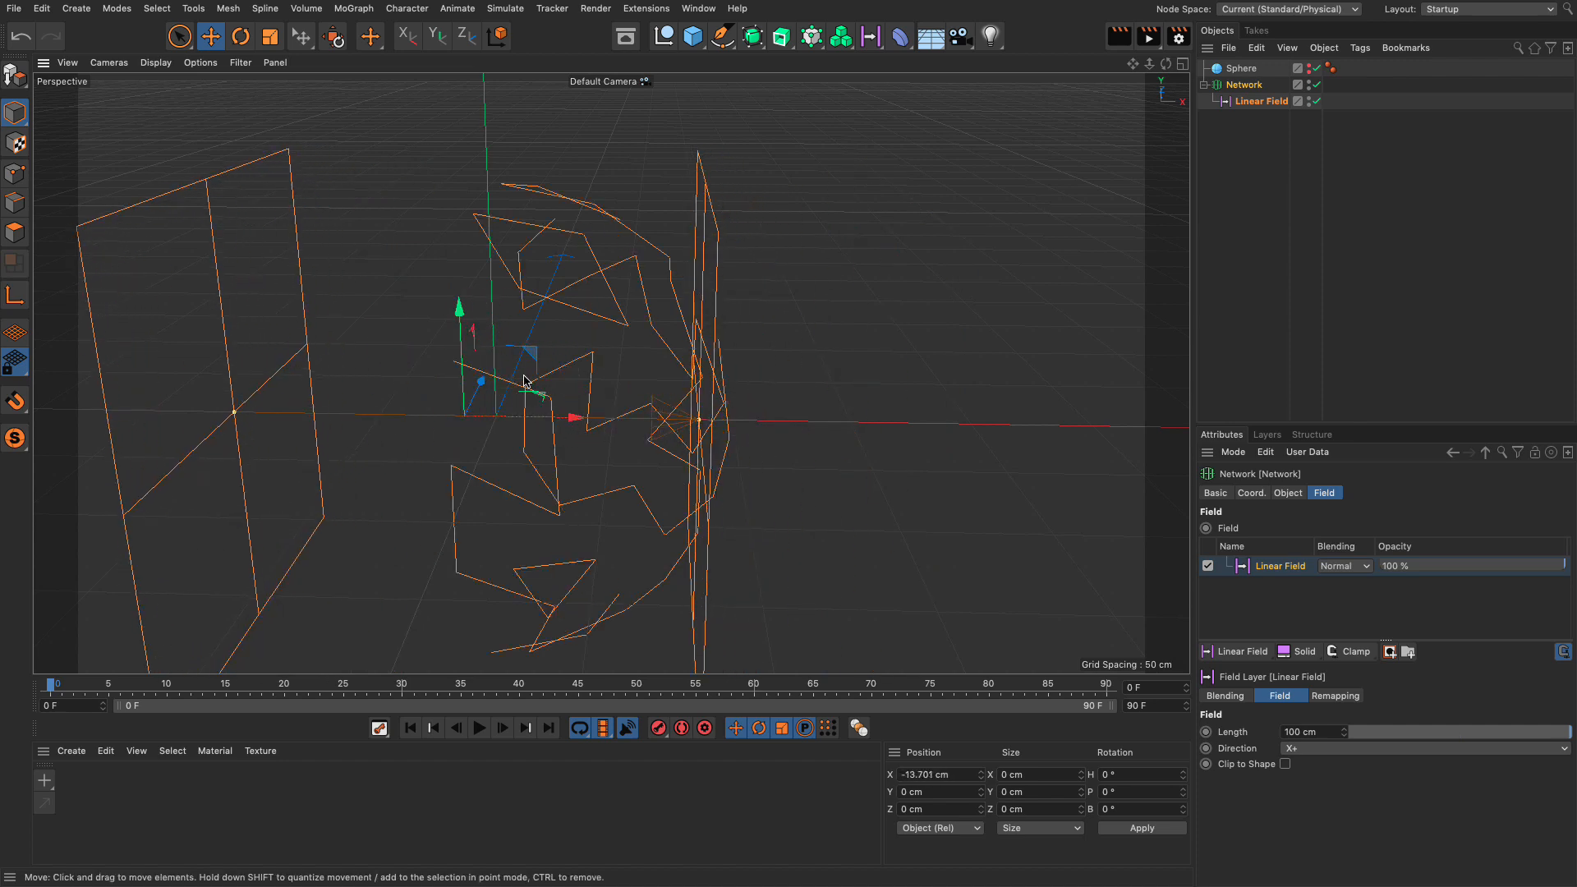
Delete the Linear Field from under the Network object
{"action": "left_click", "coordinate": [1260, 101]}
{"action": "key", "text": "Delete"}
{"action": "left_click_drag", "start_coordinate": [608, 361], "coordinate": [709, 375], "text": "alt"}
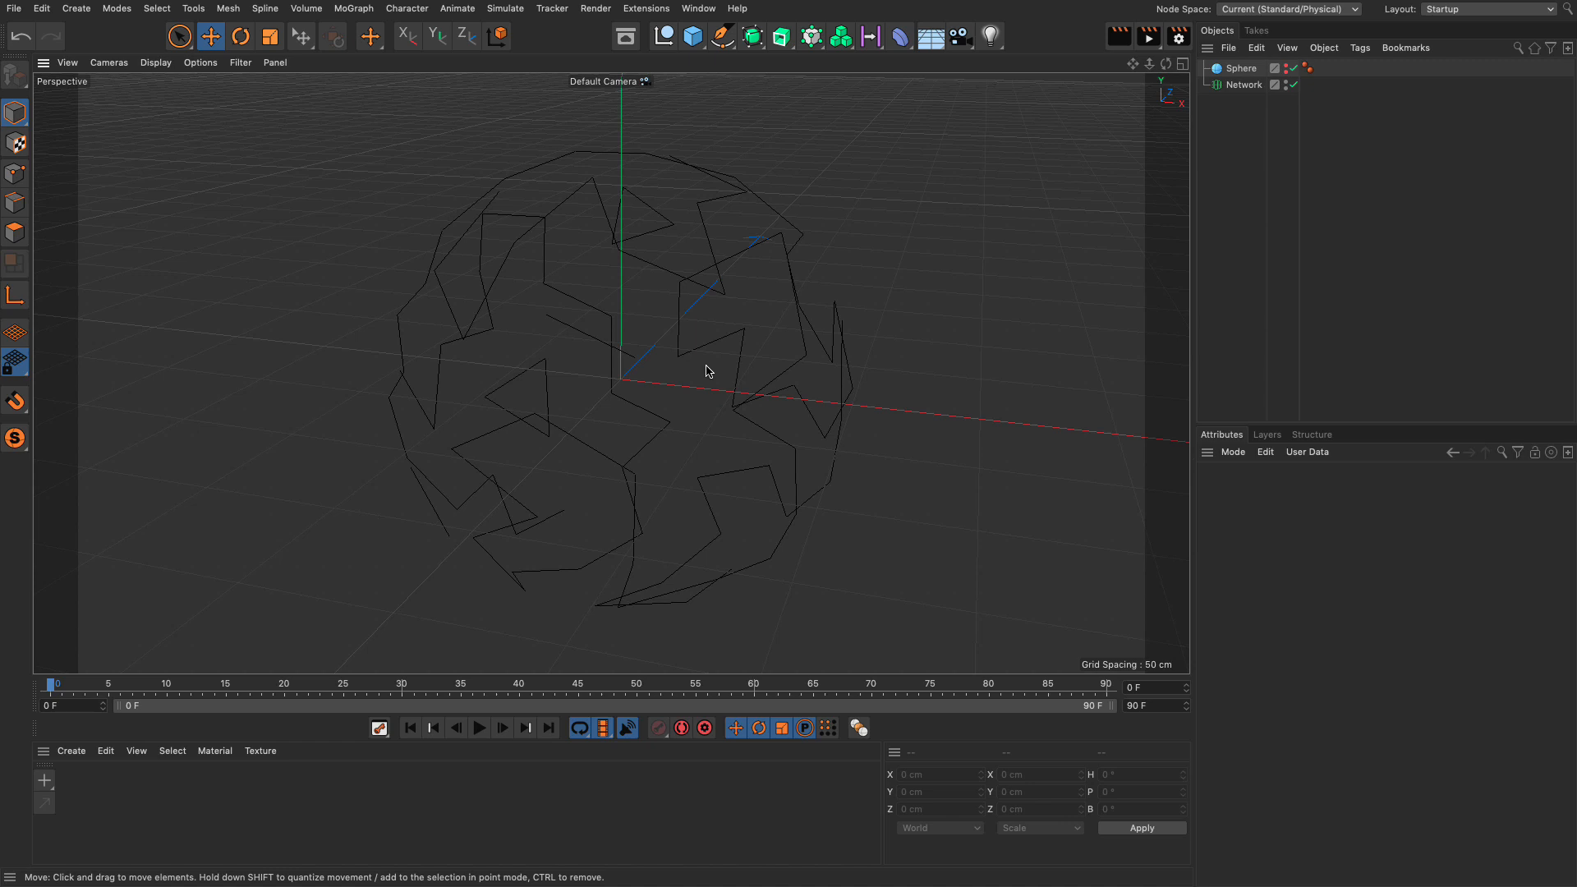
Start a new project and add a Matrix object as a 40 × 1 × 40 grid array with 10.5 cm steps
{"action": "key", "text": "super+n"}
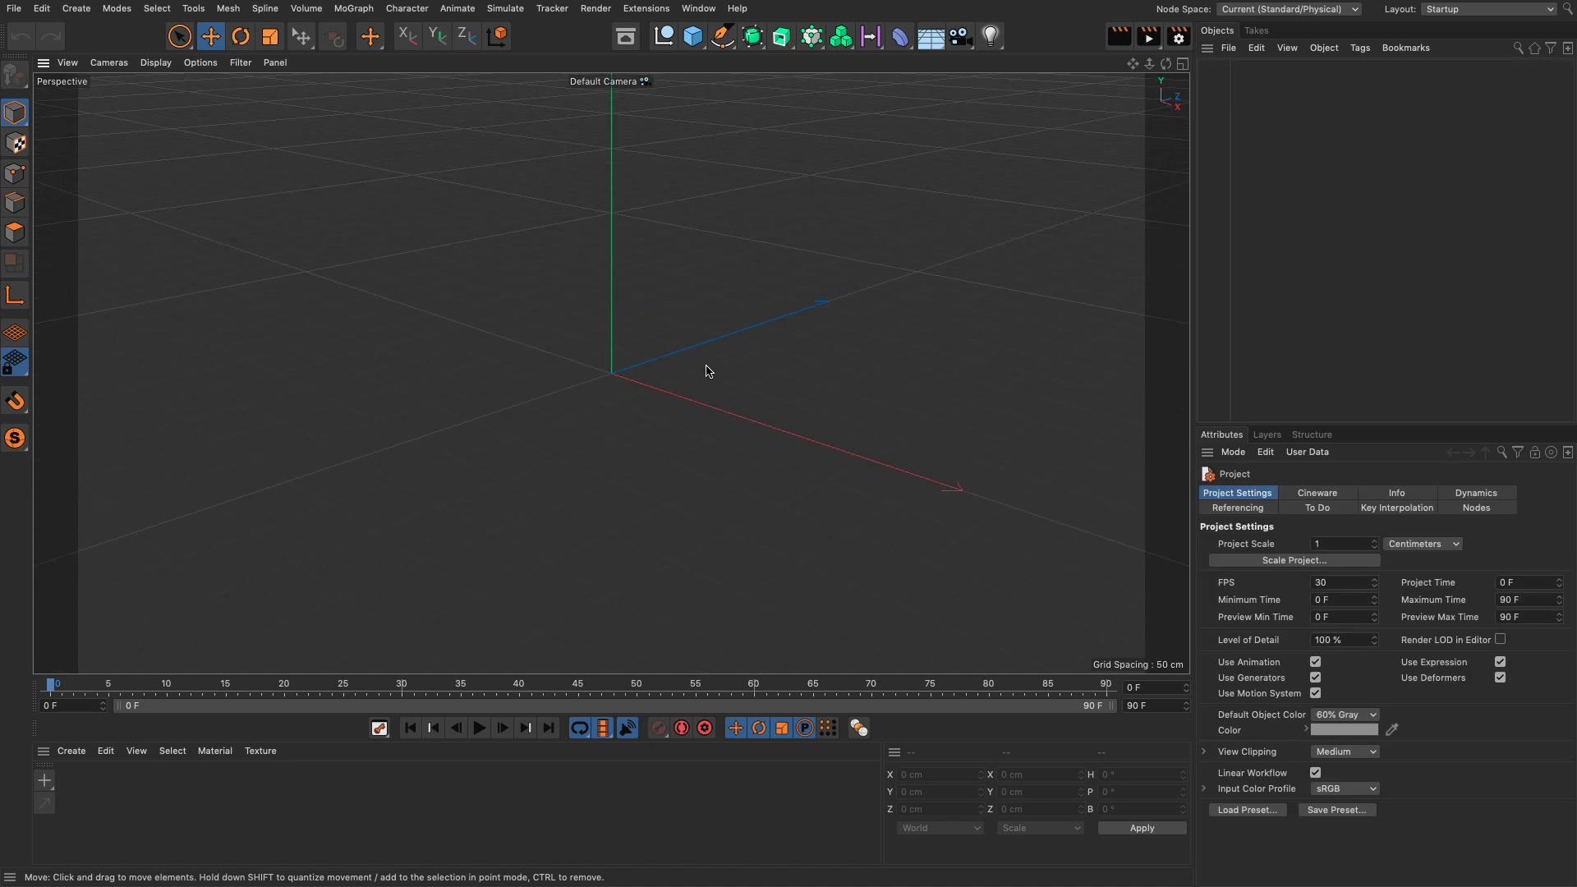
{"action": "left_click", "coordinate": [810, 45]}
{"action": "left_click", "coordinate": [981, 57]}
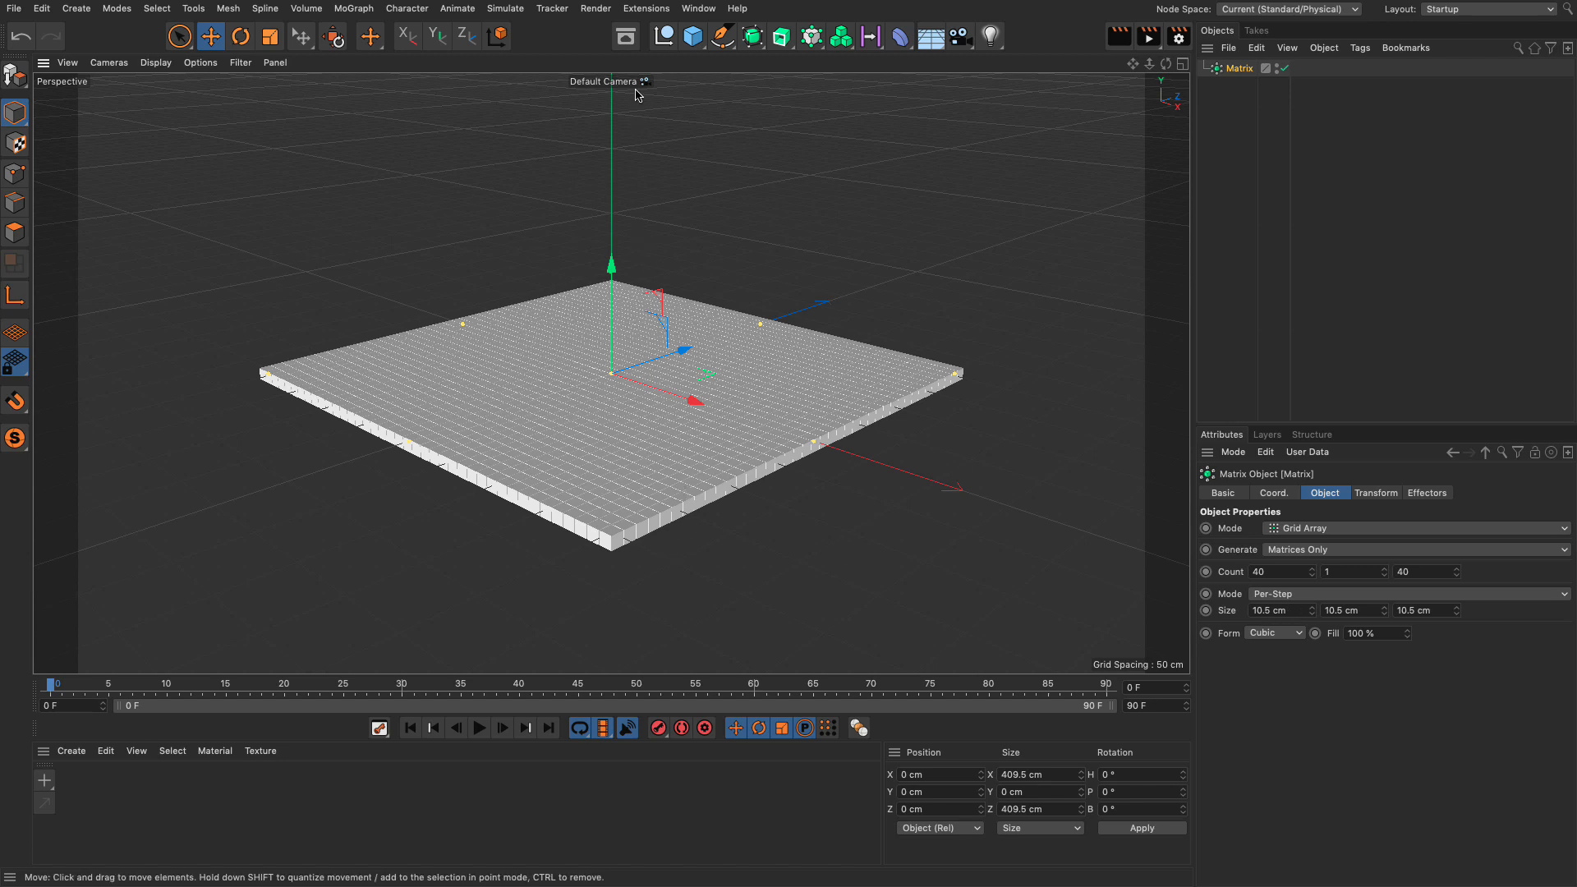
Add a Network object, link the Matrix to its Objects list, and hide the Matrix
{"action": "left_click", "coordinate": [643, 9]}
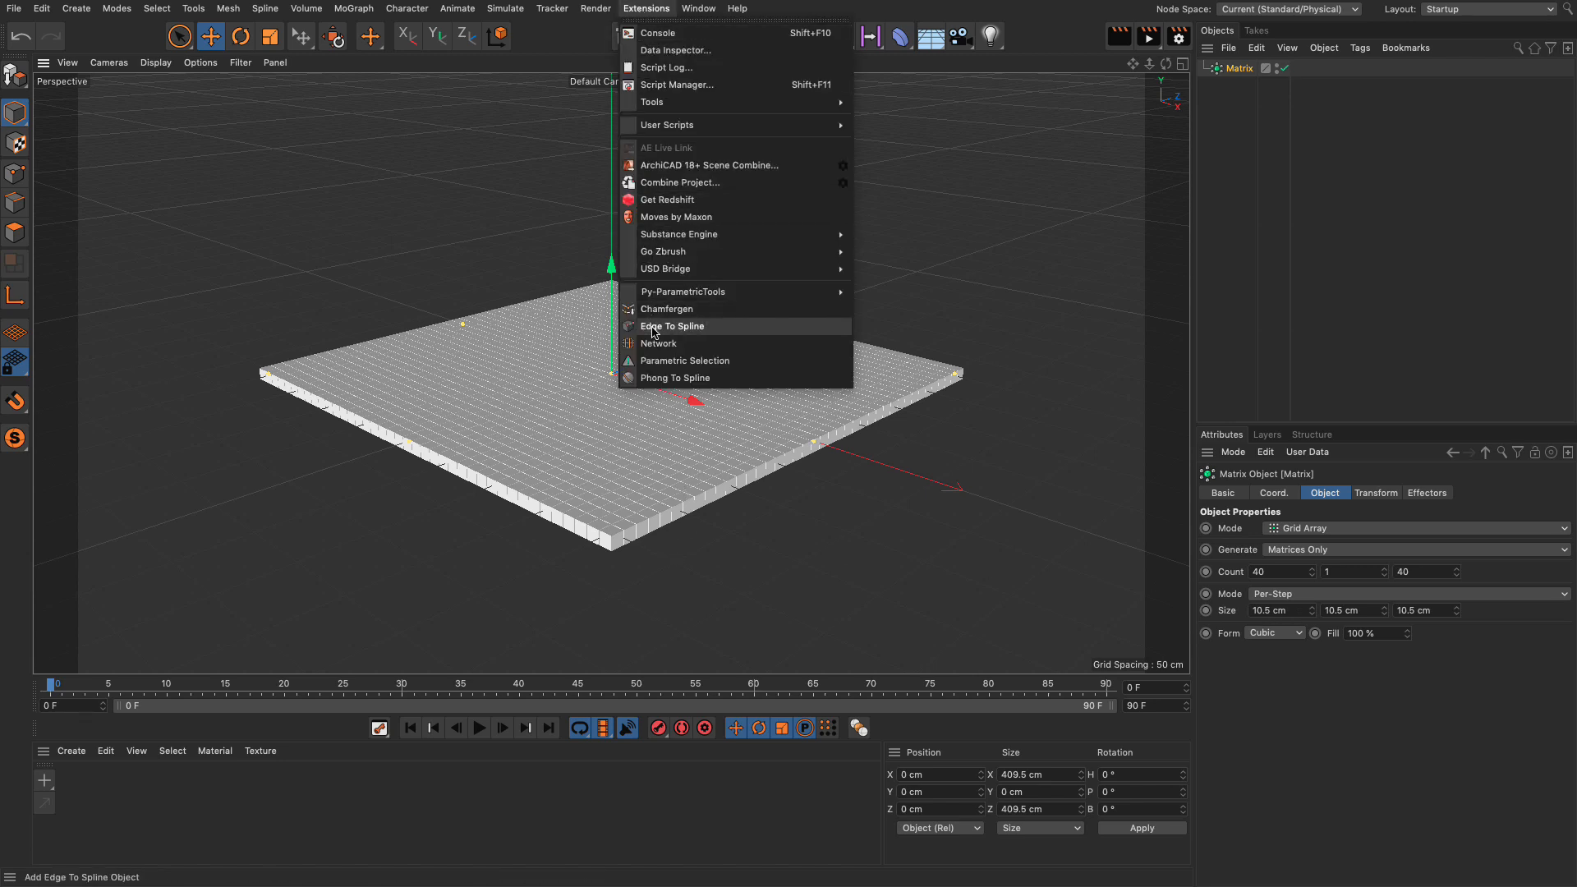
{"action": "left_click", "coordinate": [654, 343]}
{"action": "left_click_drag", "start_coordinate": [1239, 85], "coordinate": [1251, 672]}
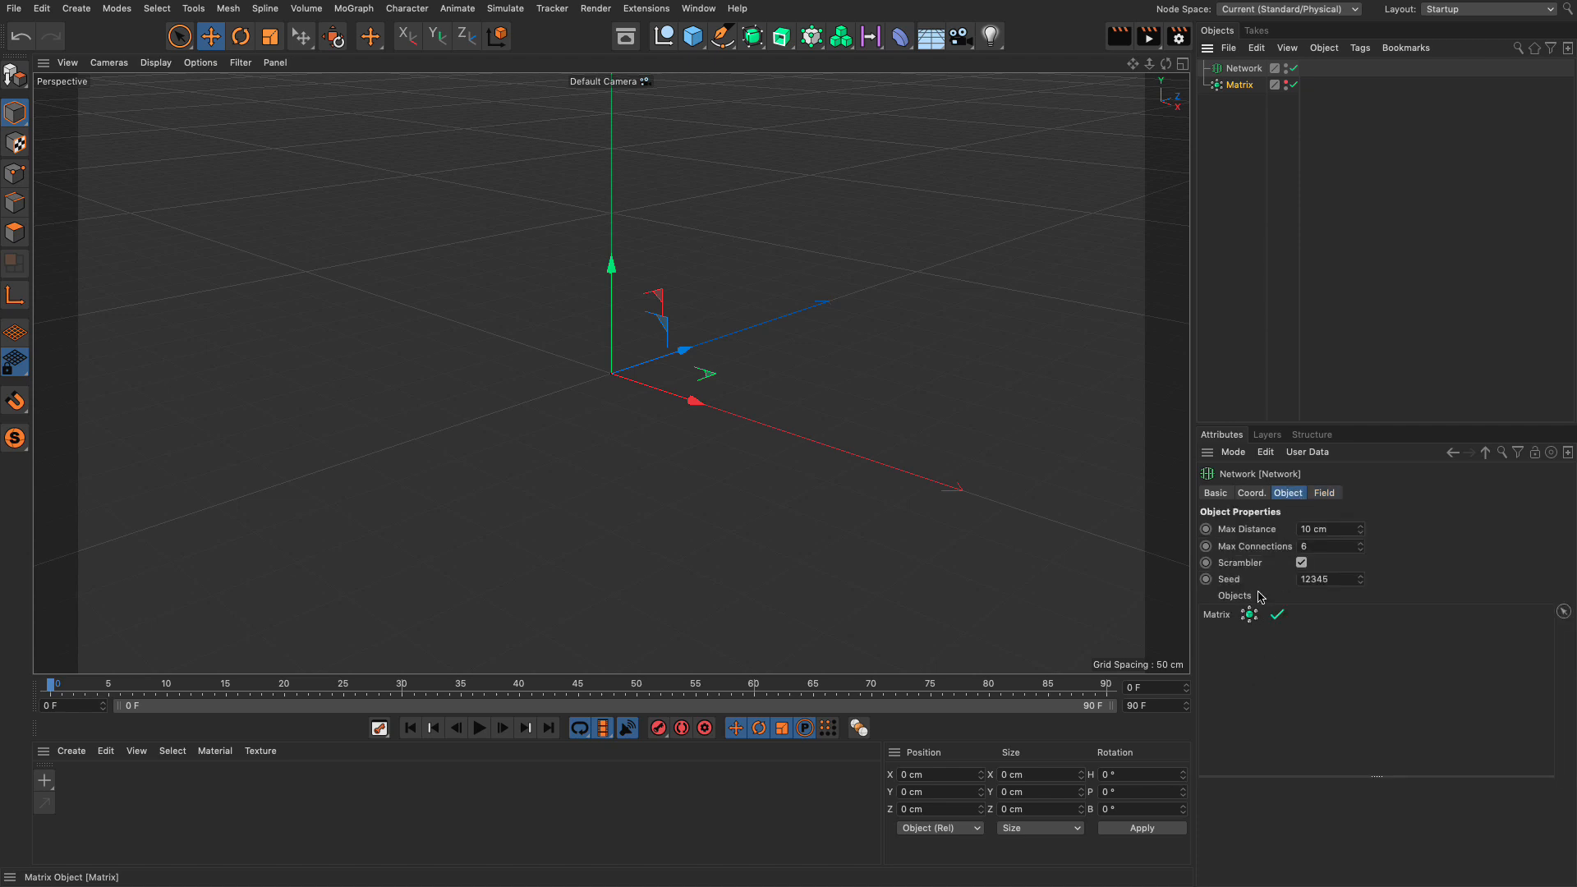
Set the Network's Max Distance to 11 cm to connect neighbouring matrix points
{"action": "left_click", "coordinate": [1324, 530]}
{"action": "type", "text": "11"}
{"action": "key", "text": "Return"}
{"action": "left_click_drag", "start_coordinate": [649, 353], "coordinate": [661, 408], "text": "alt"}
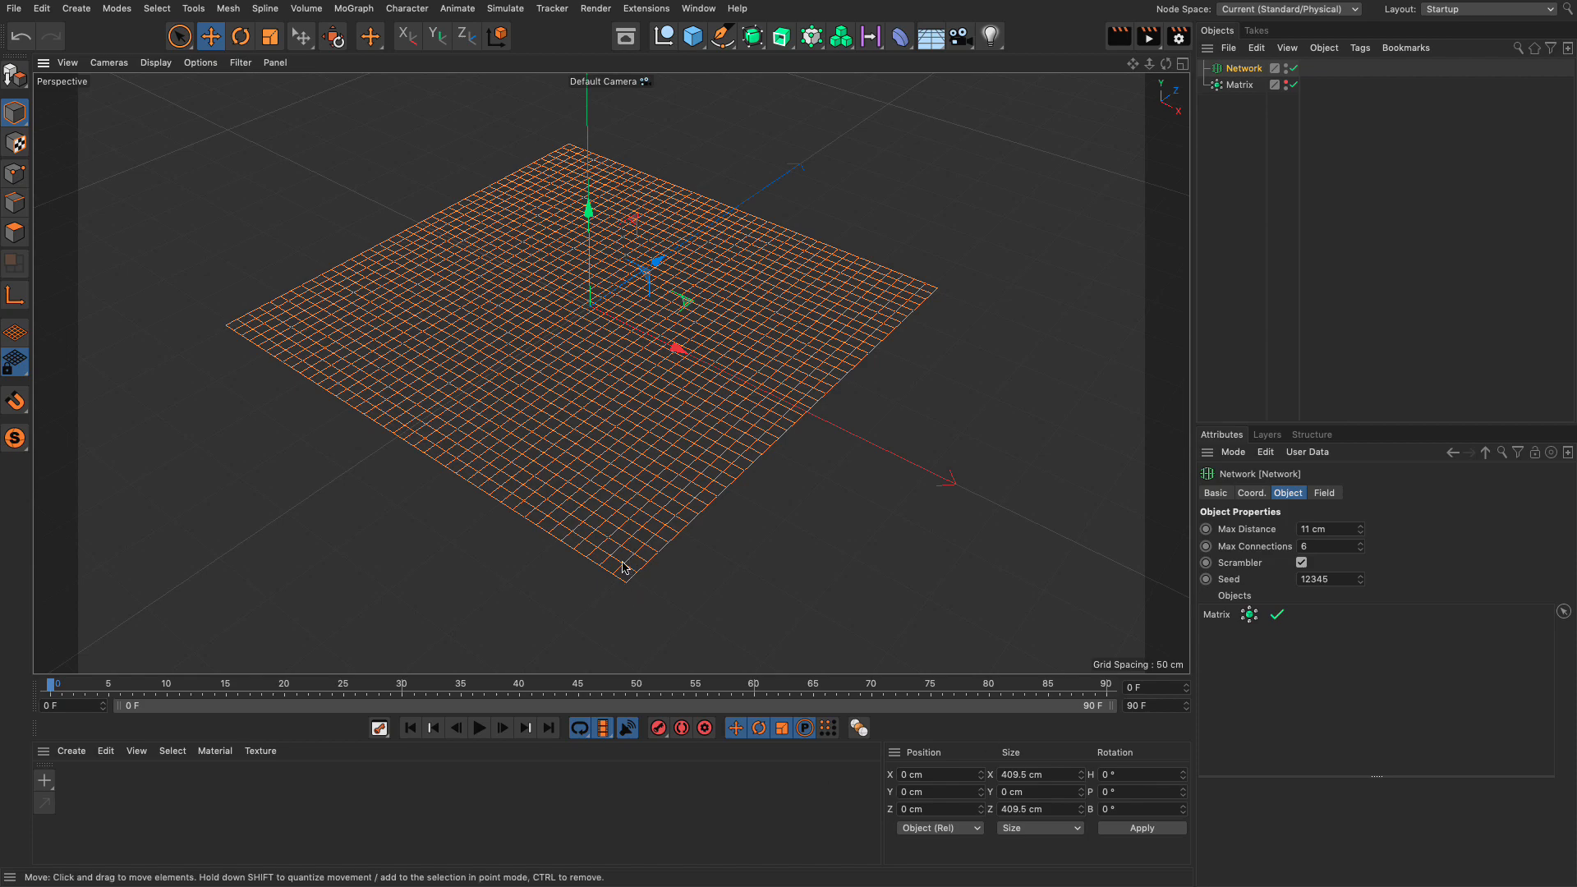
Try a Max Distance of 22 cm on the Network and check the connections at the grid's corner
{"action": "scroll", "coordinate": [624, 566], "scroll_direction": "up", "scroll_amount": 5}
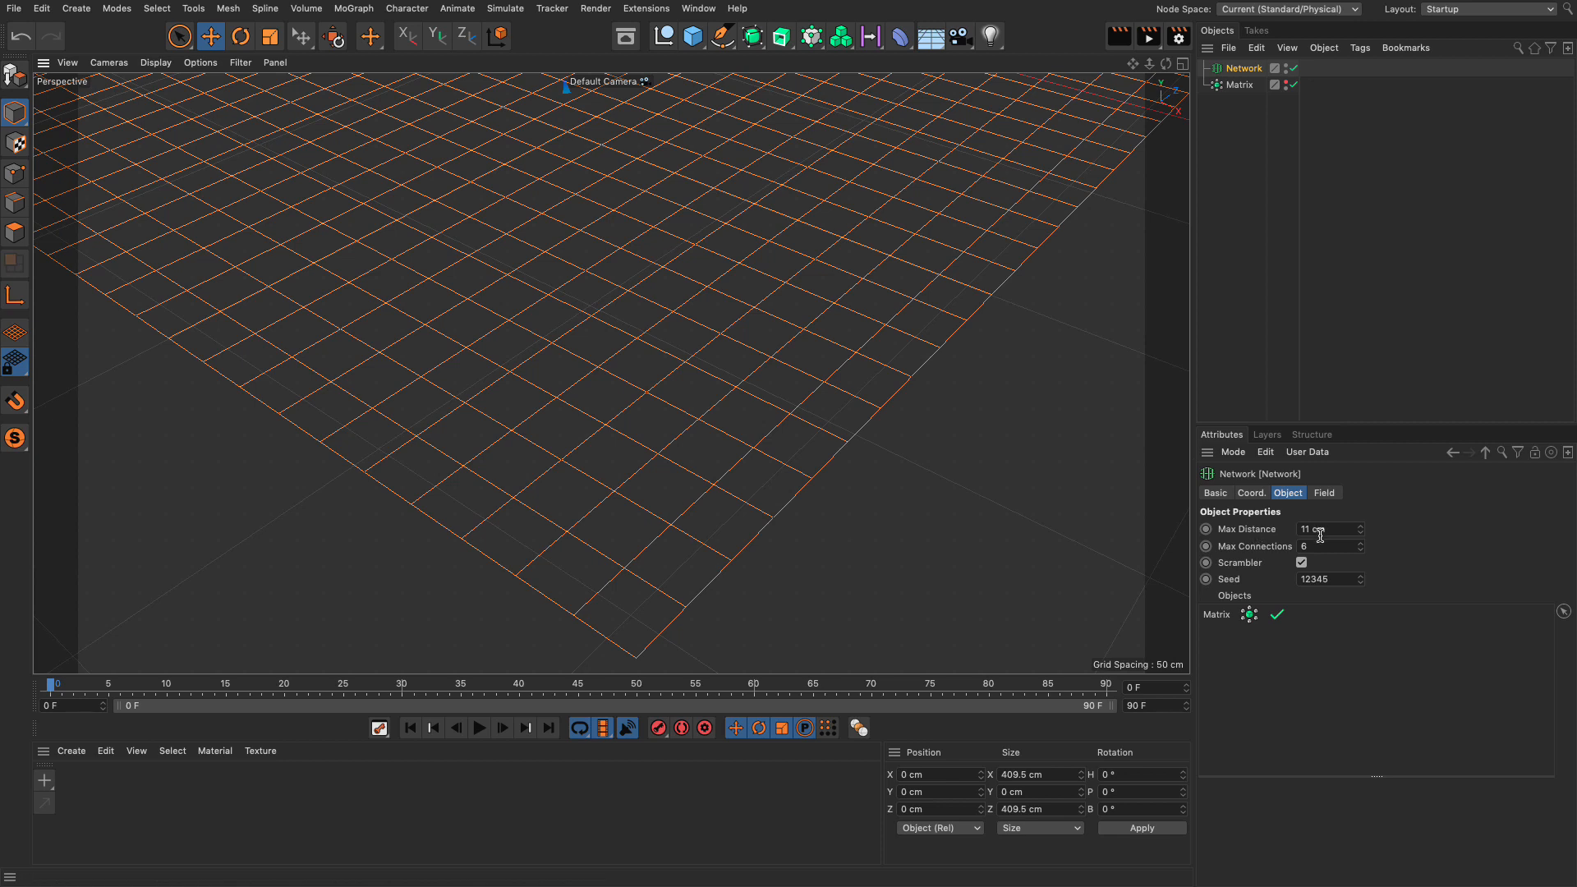
{"action": "left_click_drag", "start_coordinate": [1329, 531], "coordinate": [1289, 527]}
{"action": "type", "text": "12"}
{"action": "key", "text": "Return"}
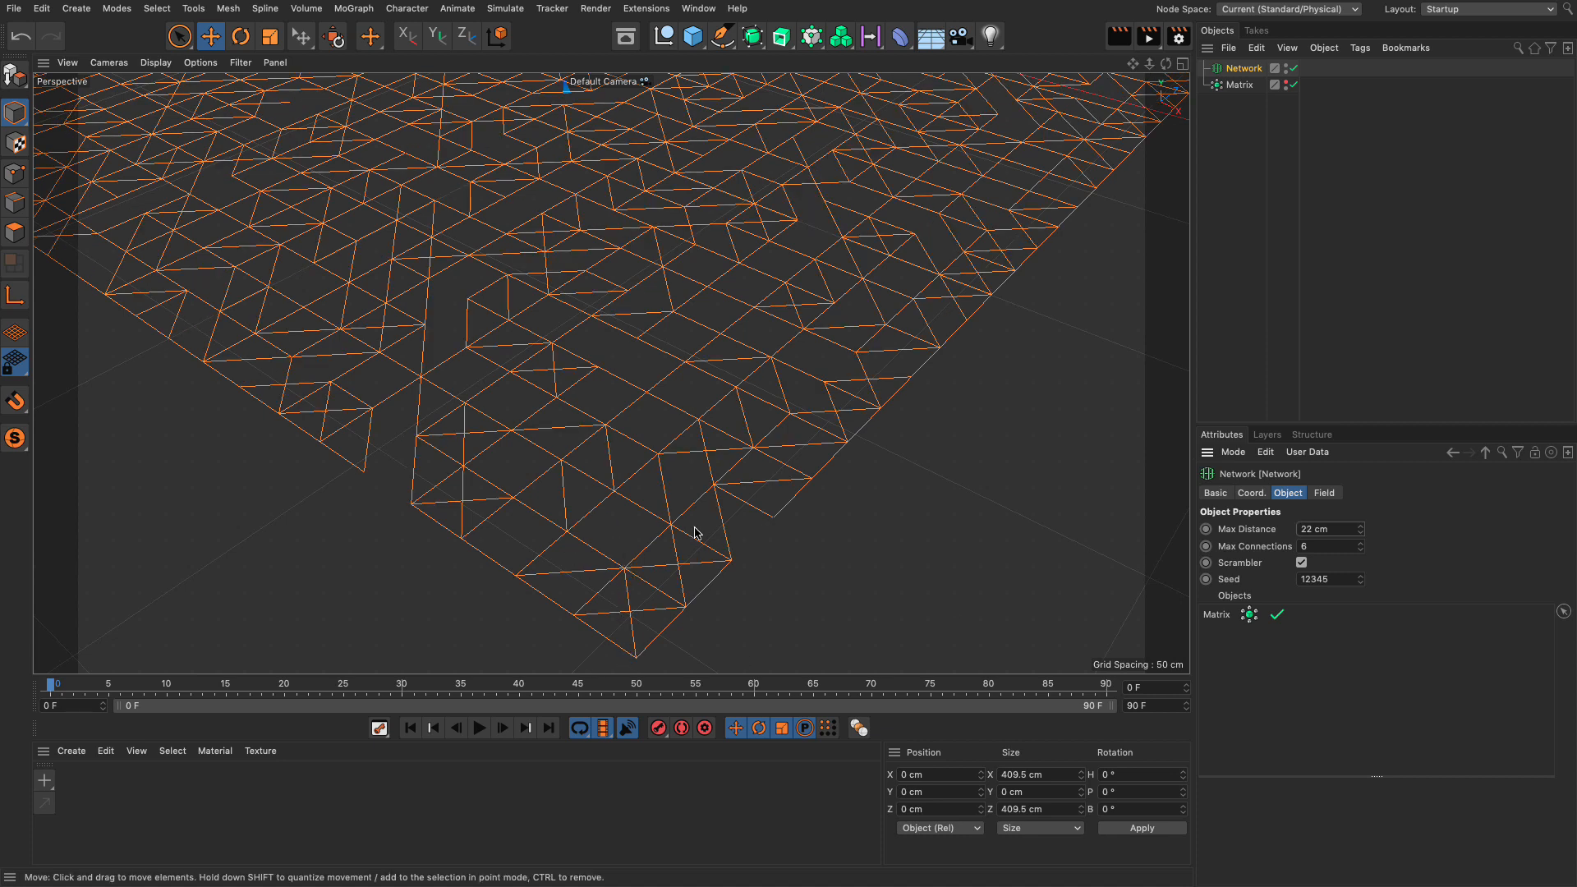
{"action": "scroll", "coordinate": [626, 581], "scroll_direction": "up", "scroll_amount": 10}
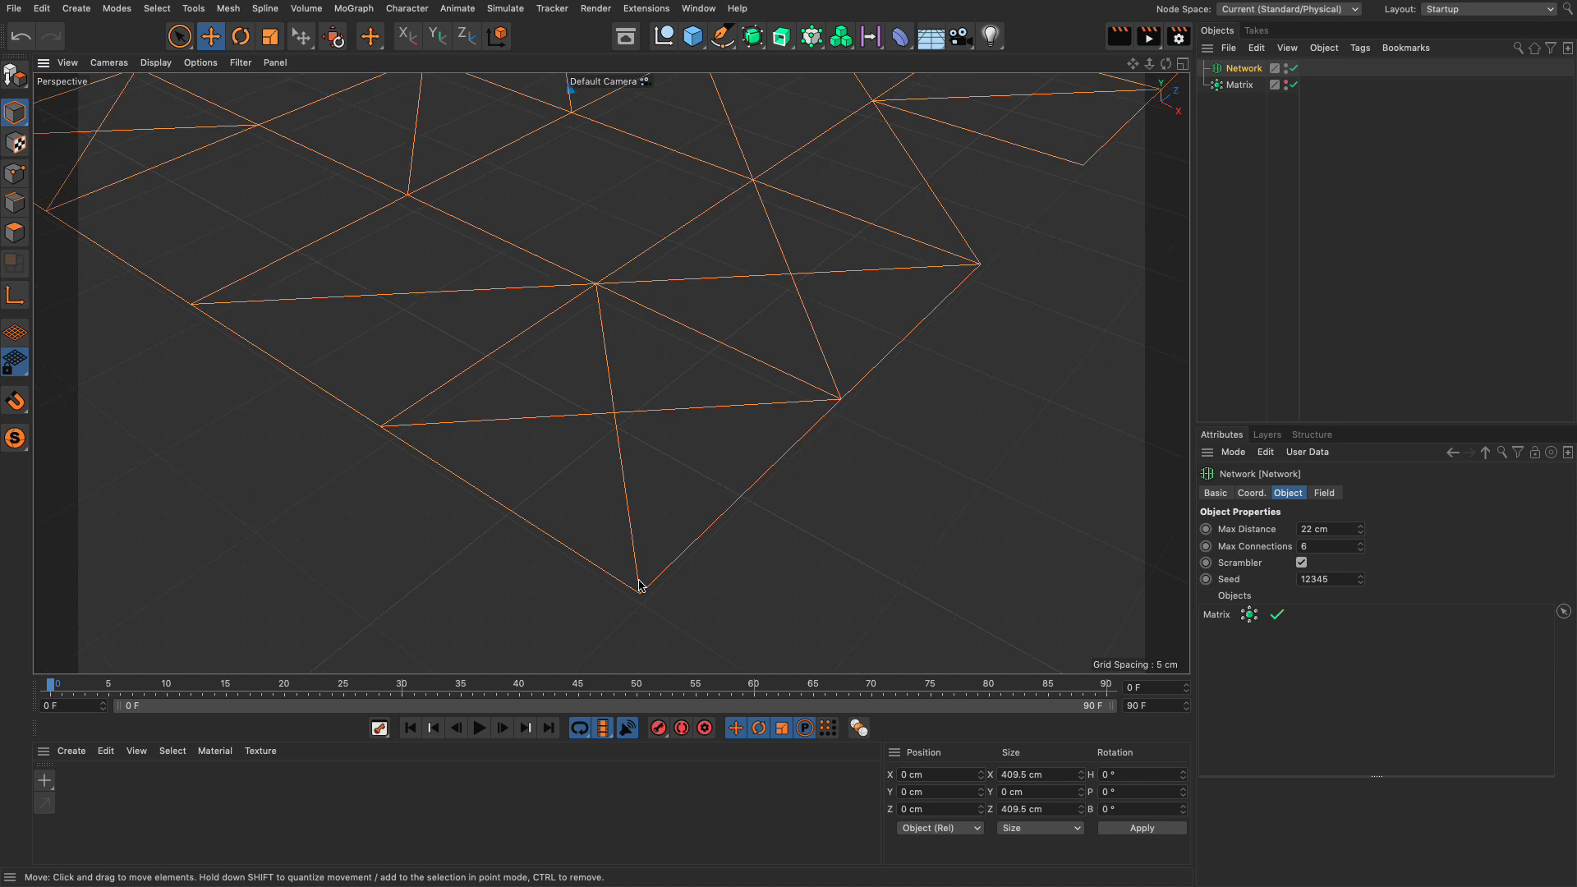
Set the Network's Max Distance to 12 cm and its Max Connections to 2
{"action": "left_click", "coordinate": [1336, 531]}
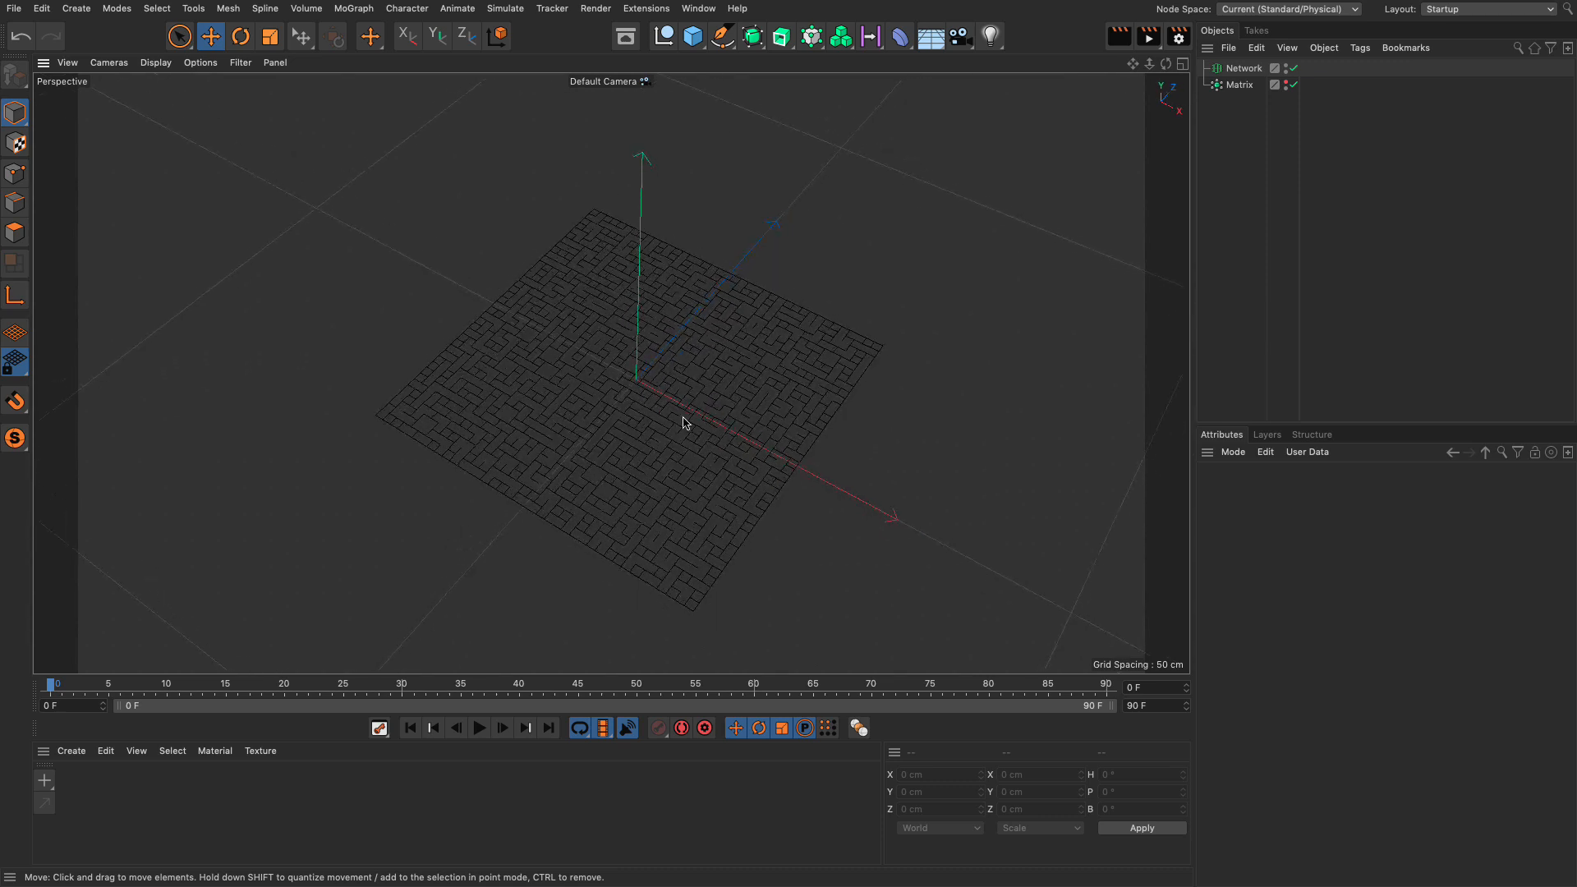
{"action": "scroll", "coordinate": [682, 423], "scroll_direction": "up", "scroll_amount": 3}
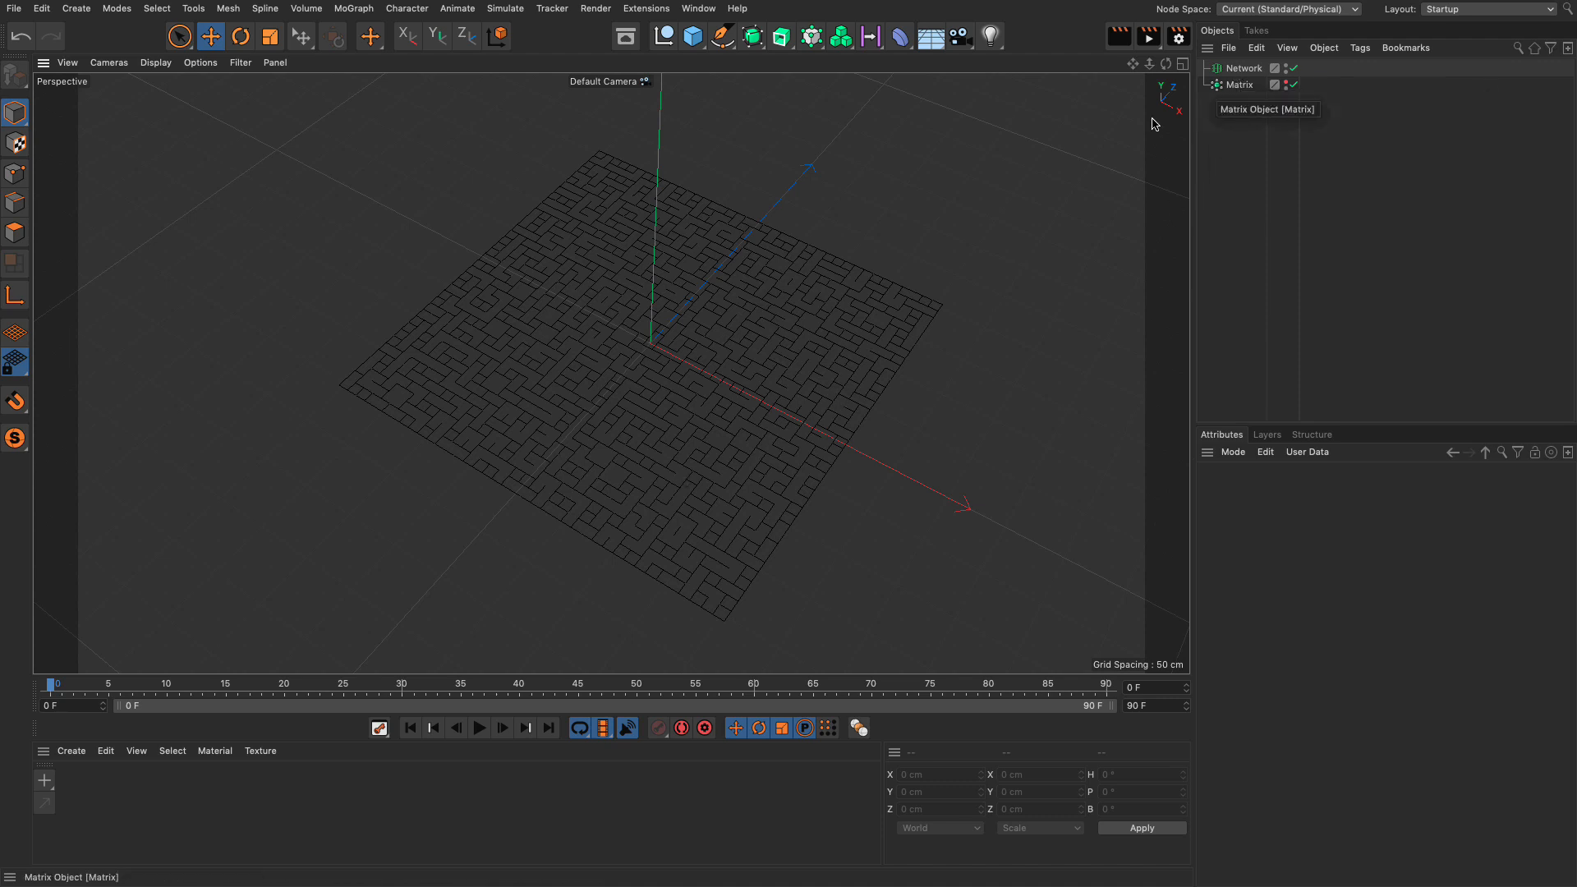
Extrude the network lines vertically by nesting the Network in a new Extrude object and adjusting its direction and offset
{"action": "left_click", "coordinate": [781, 36]}
{"action": "left_click_drag", "start_coordinate": [1243, 84], "coordinate": [1242, 68]}
{"action": "left_click", "coordinate": [1437, 528]}
{"action": "left_click", "coordinate": [1330, 577]}
{"action": "left_click_drag", "start_coordinate": [1397, 545], "coordinate": [1387, 548]}
{"action": "mouse_move", "coordinate": [682, 390]}
{"action": "left_mouse_down", "text": "alt"}
{"action": "mouse_move", "coordinate": [709, 485]}
{"action": "mouse_move", "coordinate": [703, 392]}
{"action": "left_mouse_up", "text": "alt"}
{"action": "left_click", "coordinate": [156, 62]}
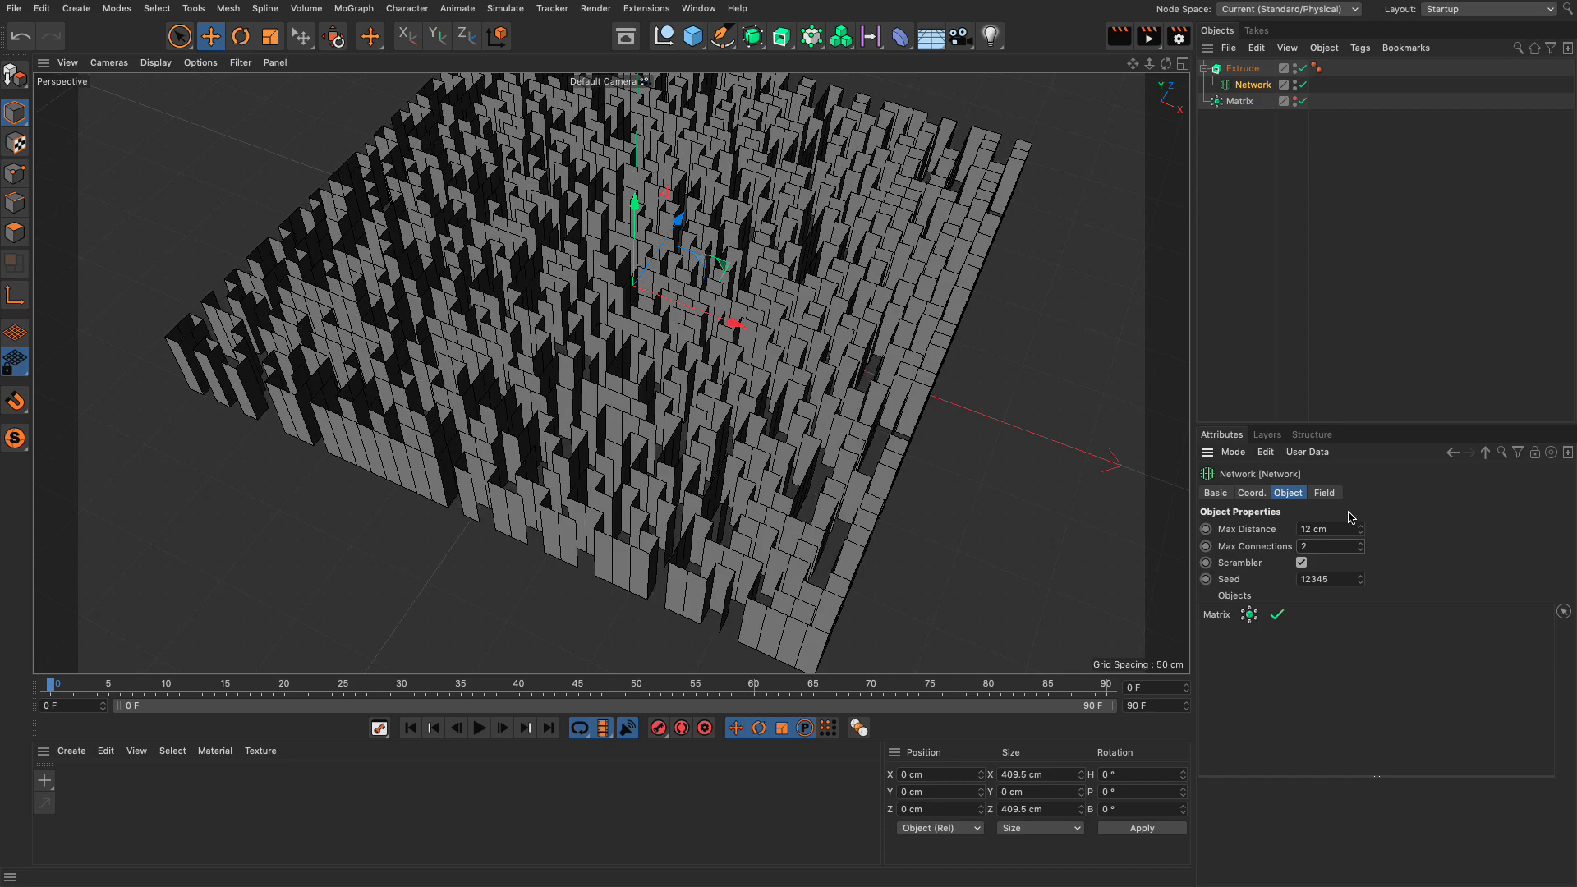
{"action": "left_click_drag", "start_coordinate": [819, 405], "coordinate": [790, 238], "text": "alt"}
{"action": "right_click_drag", "start_coordinate": [531, 496], "coordinate": [739, 470], "text": "alt"}
{"action": "middle_click_drag", "start_coordinate": [657, 471], "coordinate": [615, 472], "text": "alt"}
{"action": "left_click_drag", "start_coordinate": [746, 408], "coordinate": [644, 262], "text": "alt"}
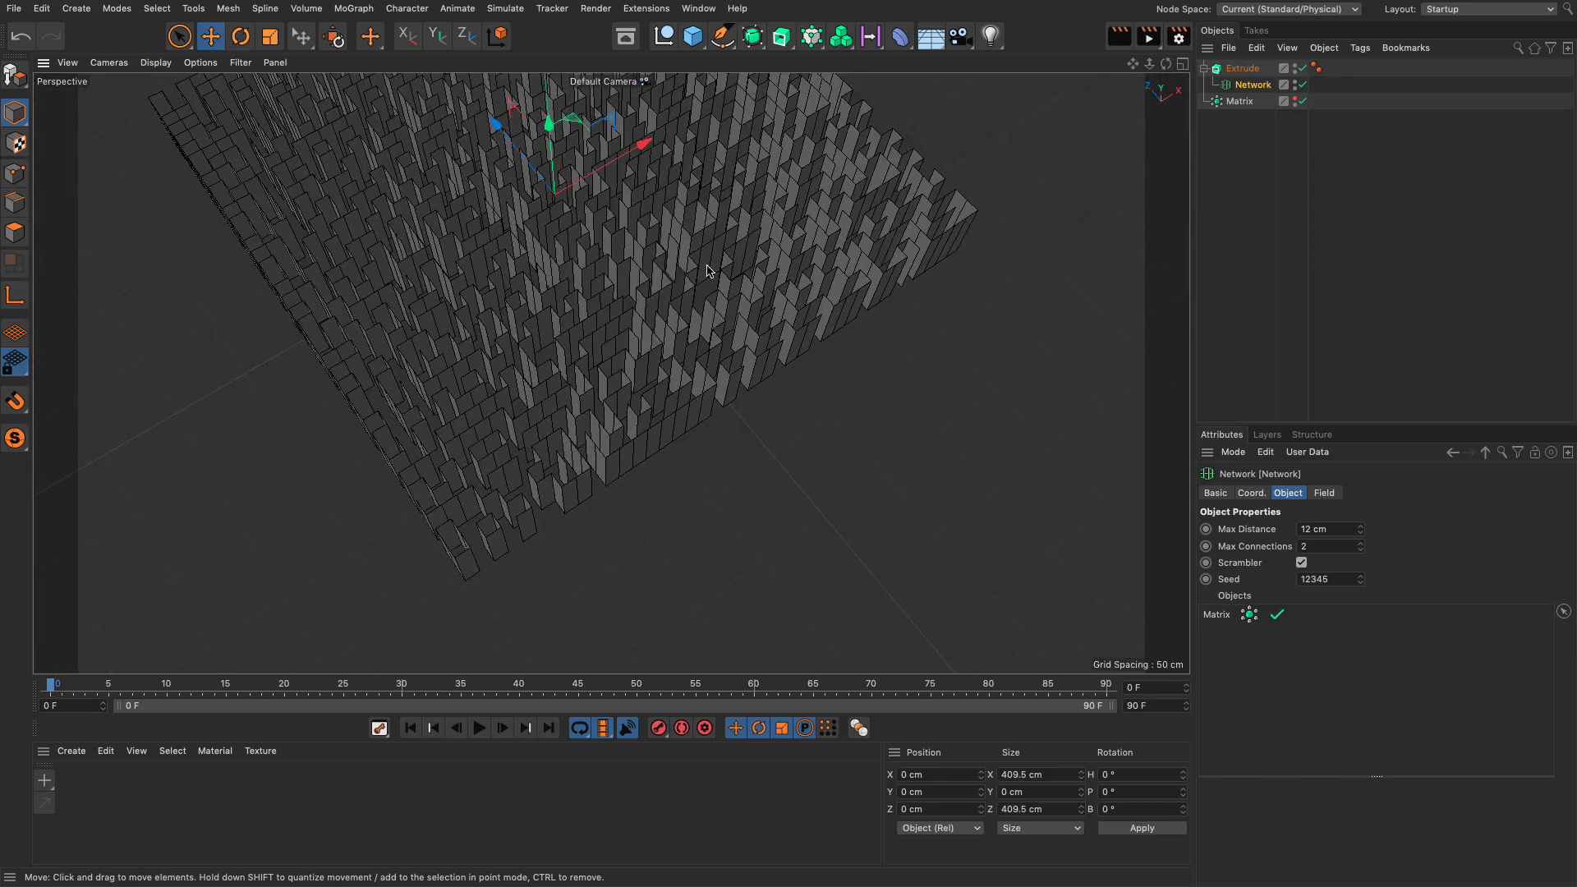
{"action": "left_click_drag", "start_coordinate": [708, 269], "coordinate": [880, 449], "text": "alt"}
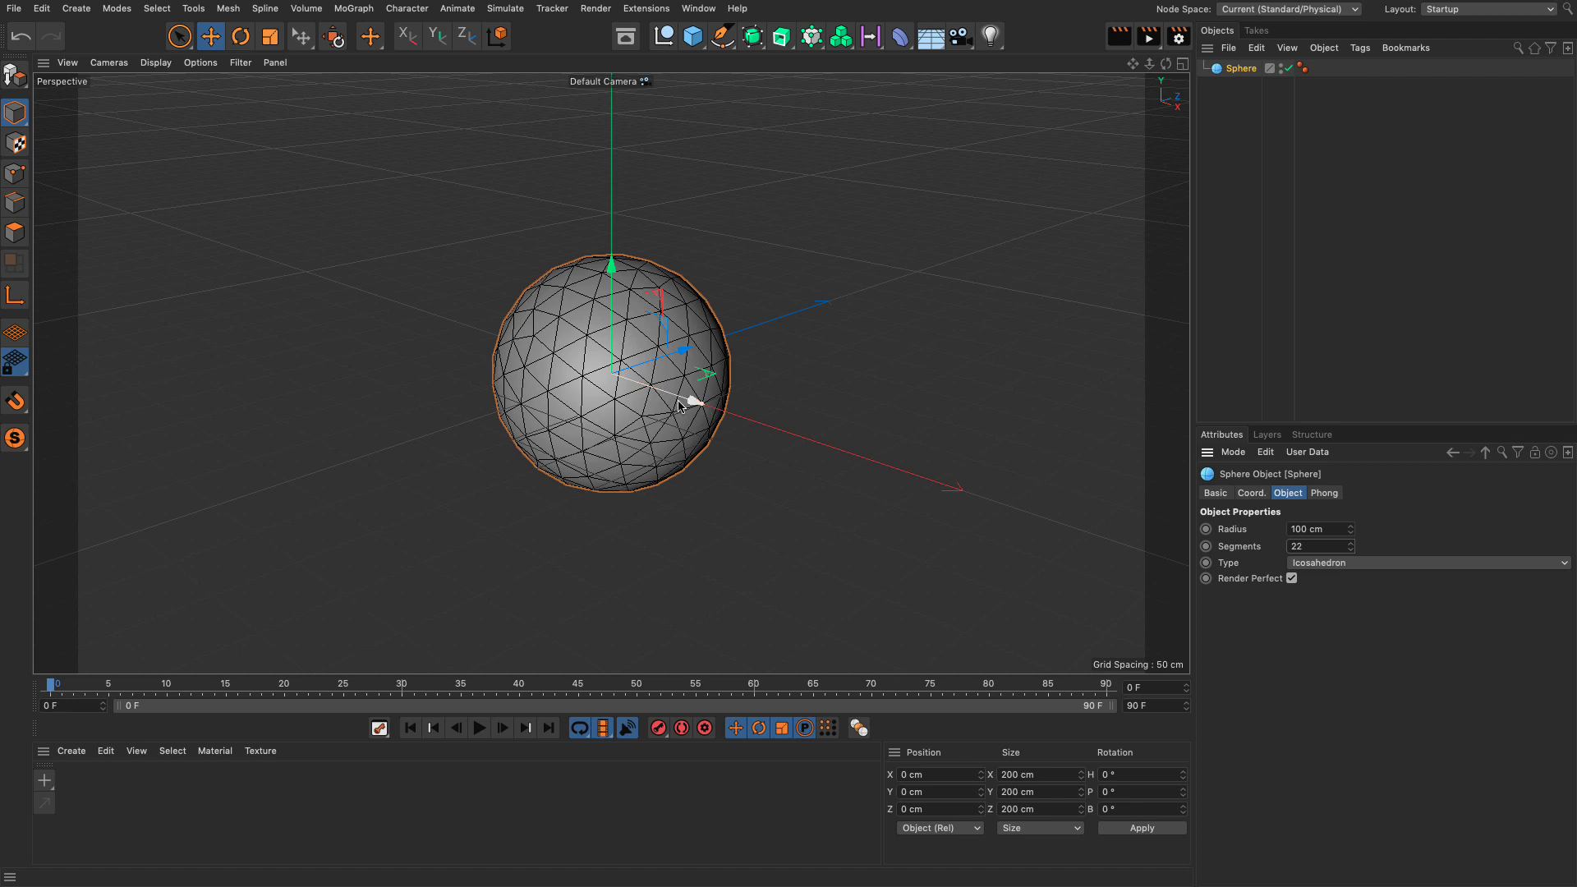
Duplicate the icosahedron sphere and shrink the copy's radius to about 76 cm
{"action": "key", "text": "ctrl+c"}
{"action": "key", "text": "ctrl+v"}
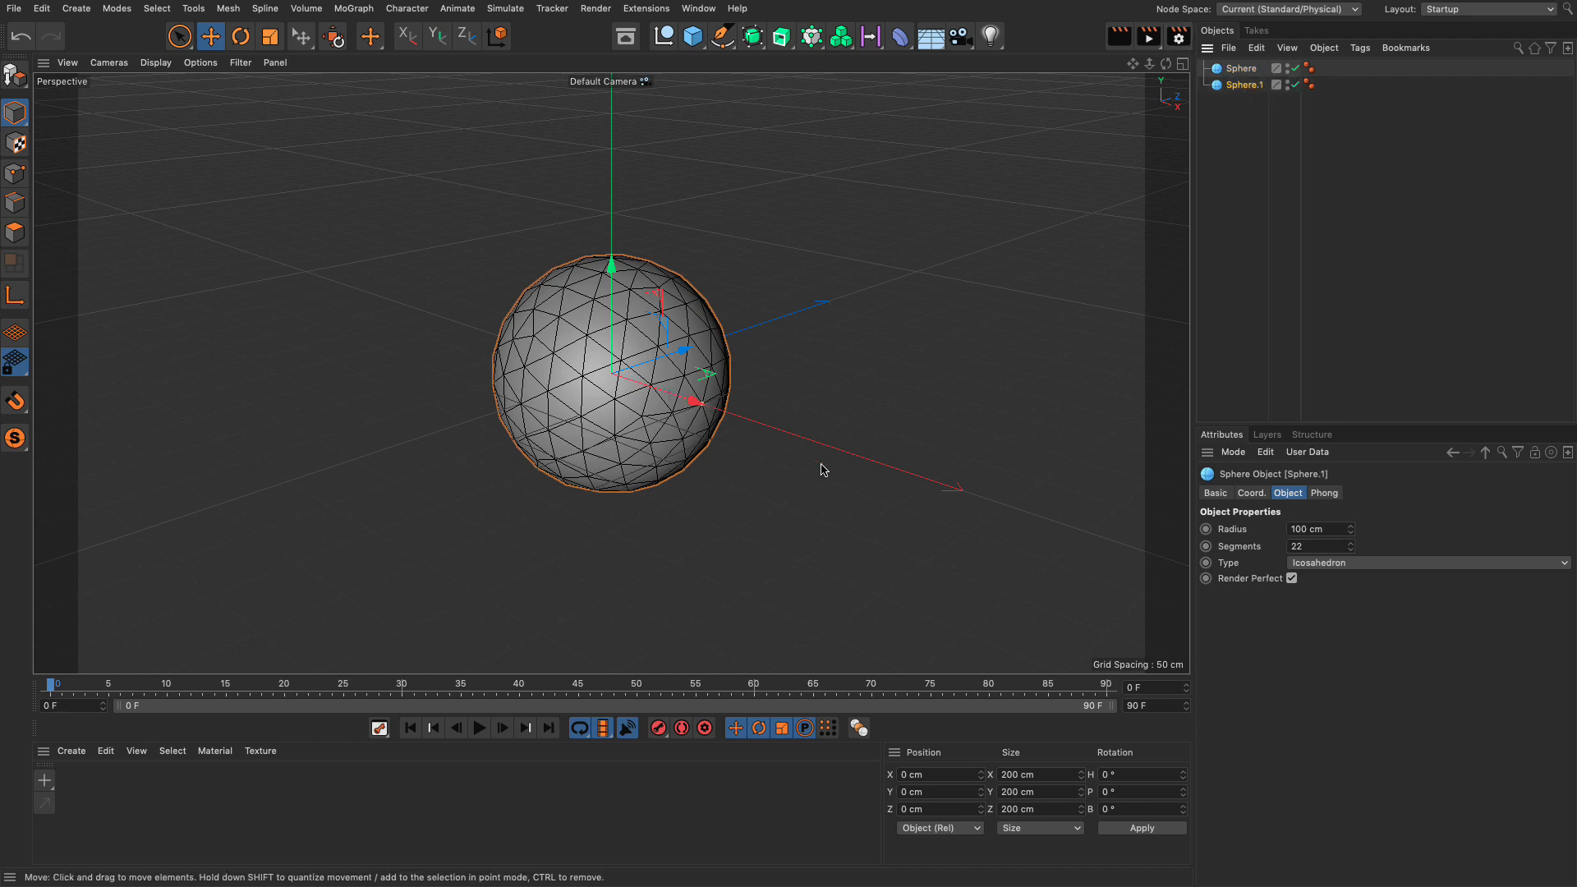
{"action": "left_click_drag", "start_coordinate": [710, 410], "coordinate": [675, 400]}
{"action": "left_click", "coordinate": [1181, 63]}
{"action": "left_click", "coordinate": [1182, 63]}
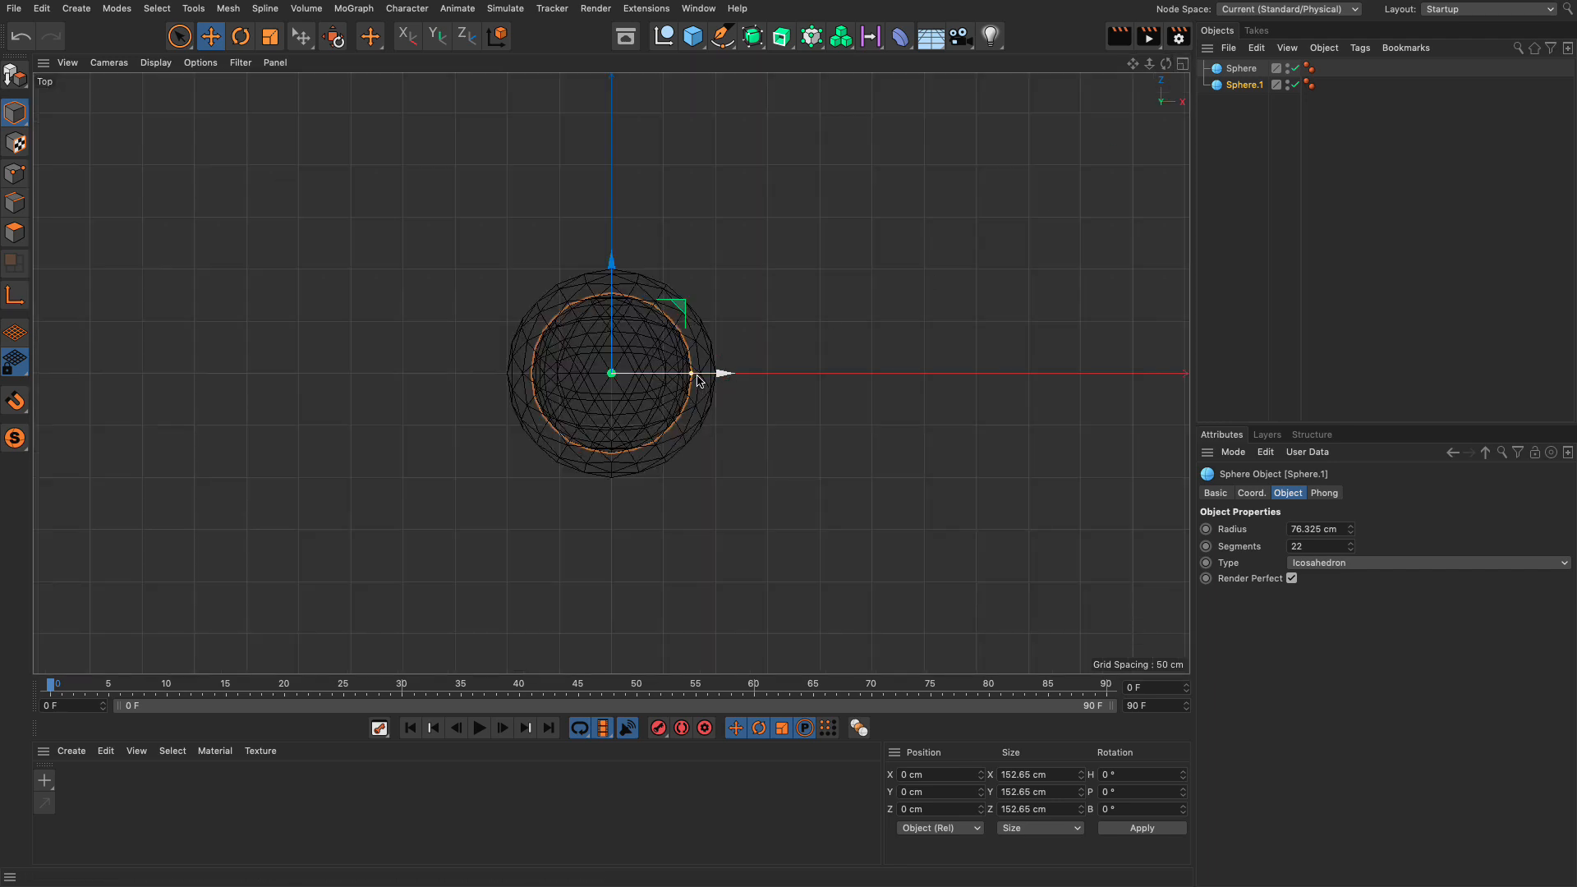
Duplicate the inner sphere and shrink the new copy's radius to about 51 cm
{"action": "key", "text": "ctrl+c"}
{"action": "key", "text": "ctrl+v"}
{"action": "left_click_drag", "start_coordinate": [692, 378], "coordinate": [665, 380]}
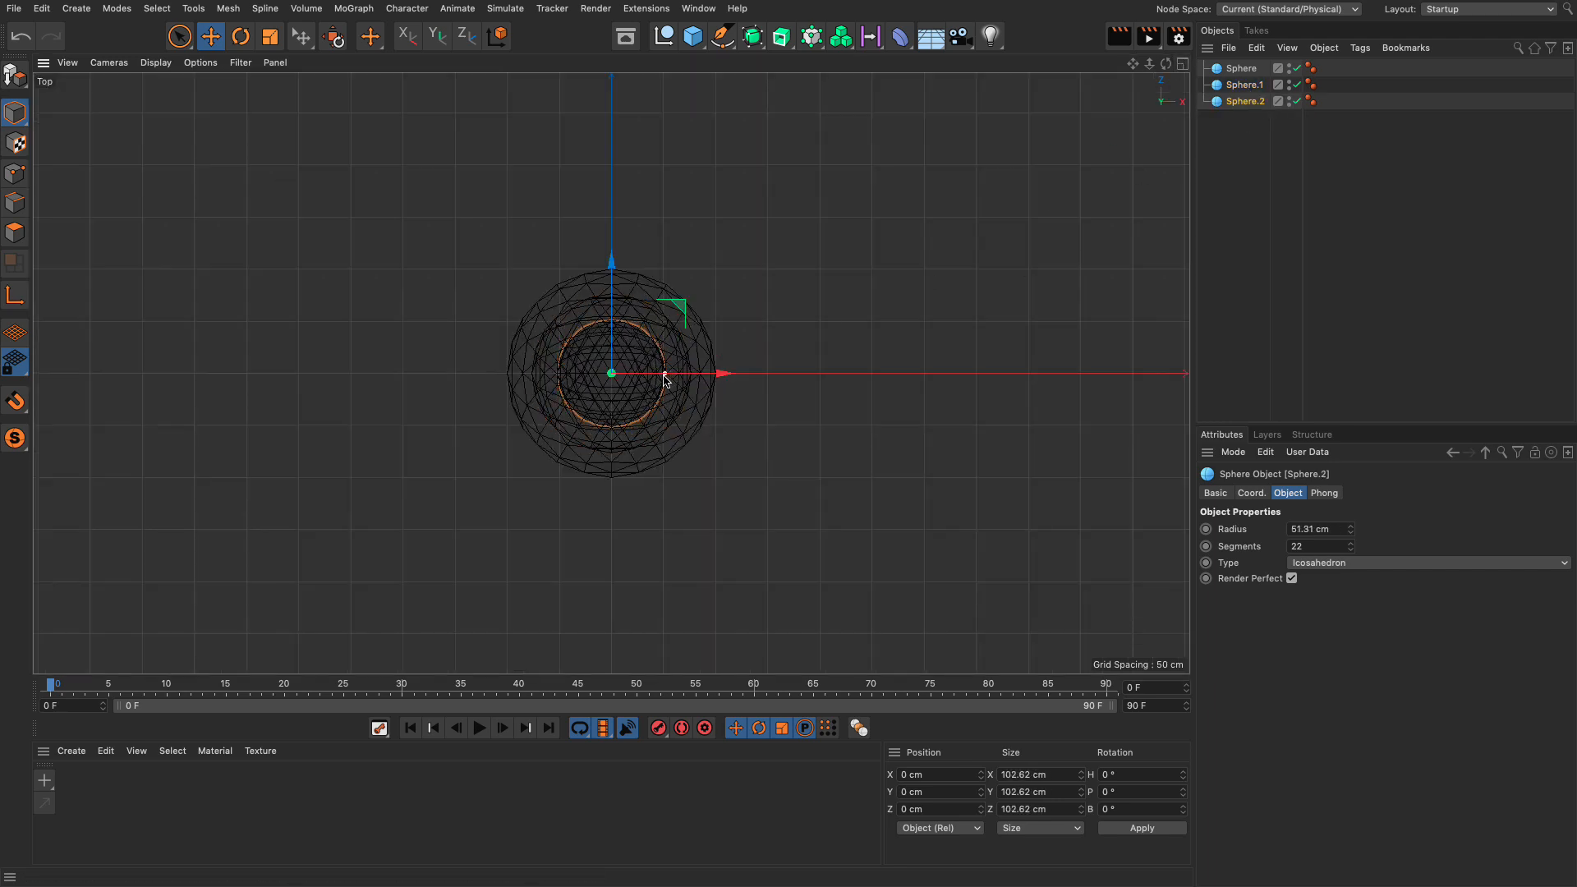
Set the segments of Sphere.1 to 16 and those of Sphere.2 to 9
{"action": "left_click", "coordinate": [1244, 85]}
{"action": "double_click", "coordinate": [1314, 546]}
{"action": "type", "text": "16"}
{"action": "key", "text": "Return"}
{"action": "left_click", "coordinate": [1242, 101]}
{"action": "double_click", "coordinate": [1313, 546]}
{"action": "type", "text": "9"}
{"action": "key", "text": "Return"}
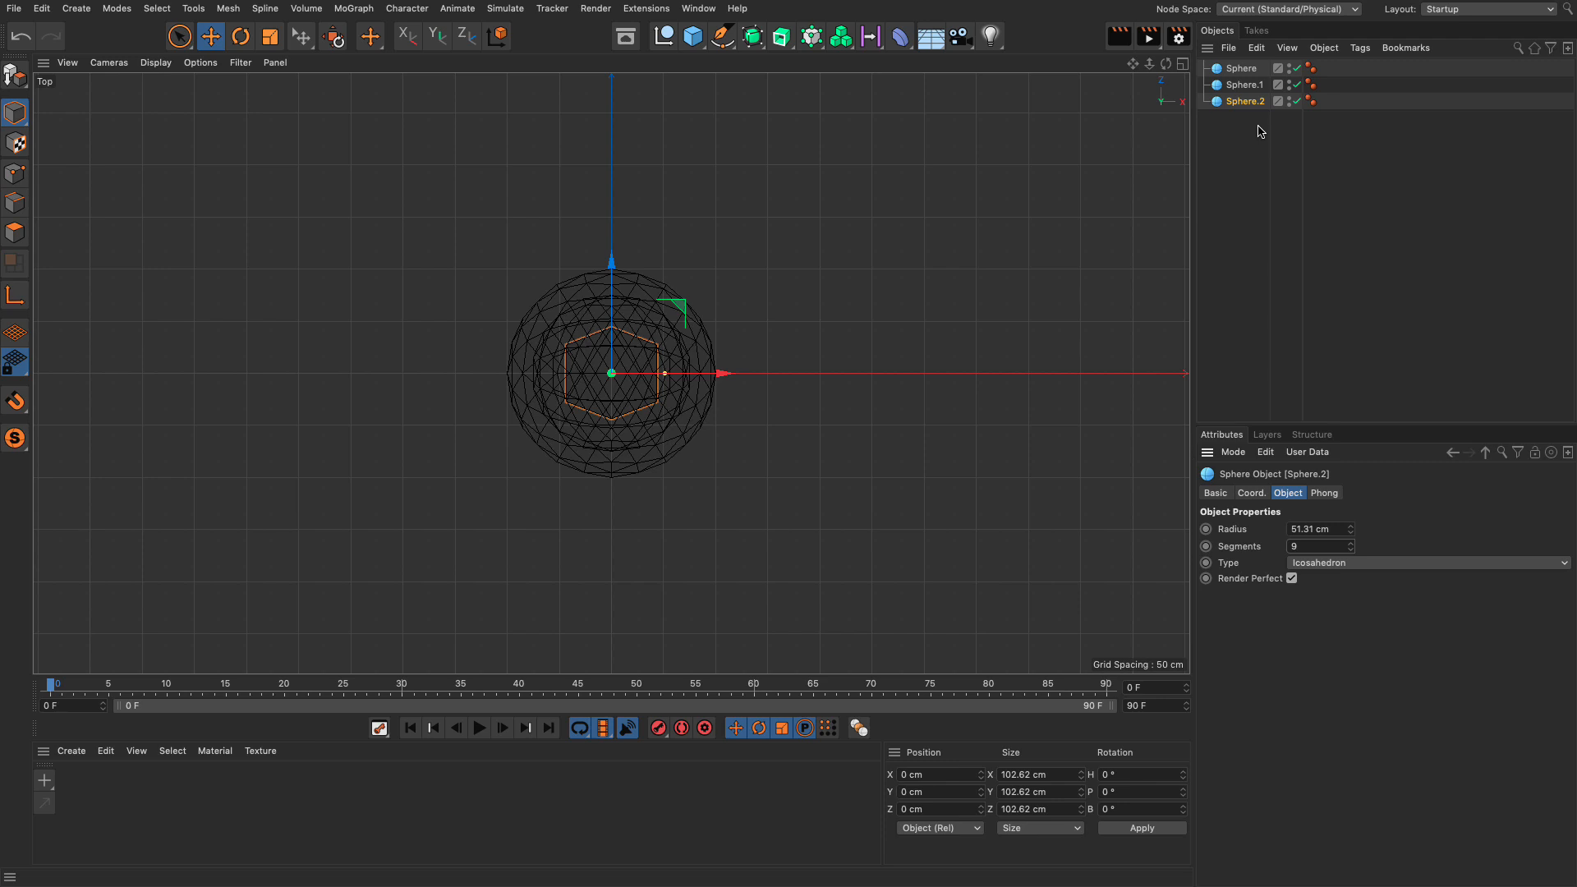
Group the three spheres under a new Null and hide the Null in the viewport and renders
{"action": "key", "text": "F1"}
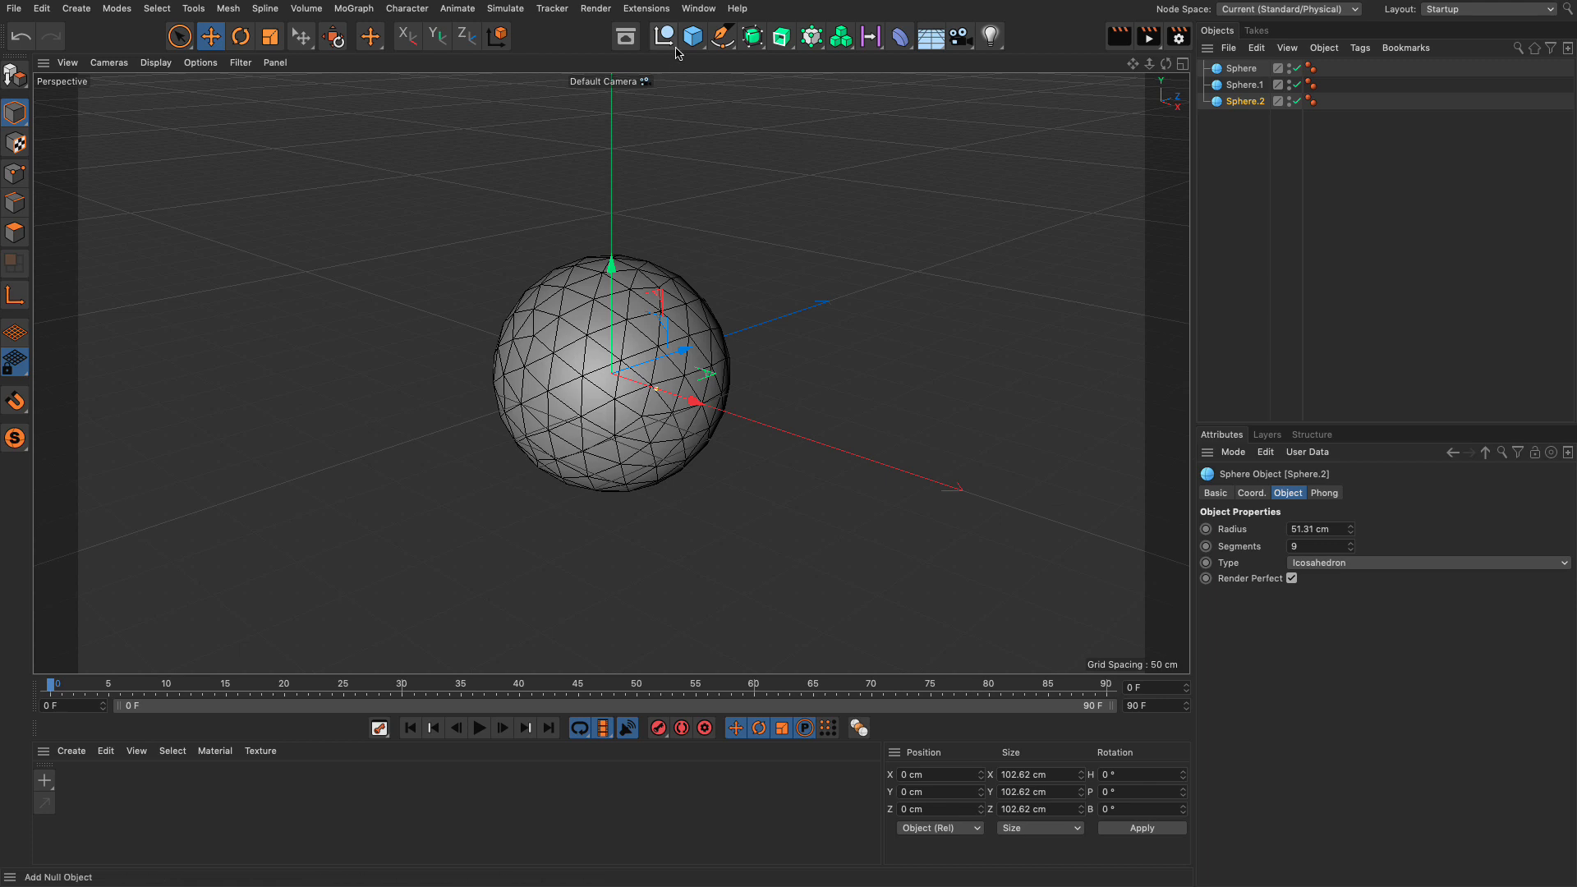
{"action": "left_click", "coordinate": [664, 35]}
{"action": "left_click_drag", "start_coordinate": [1247, 135], "coordinate": [1228, 84]}
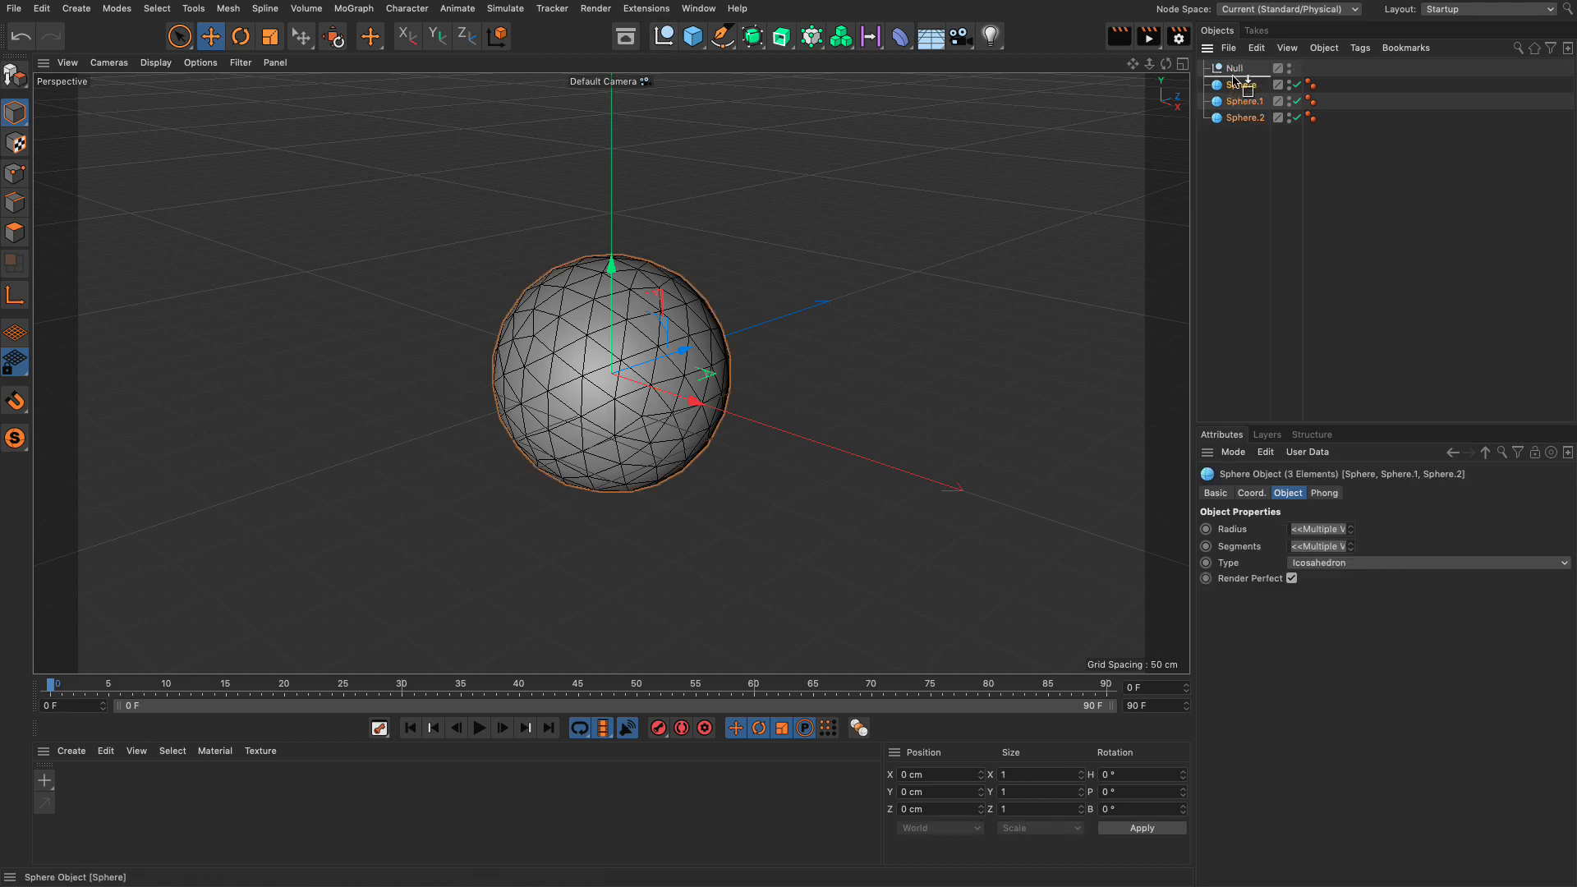
{"action": "left_click", "coordinate": [1298, 66]}
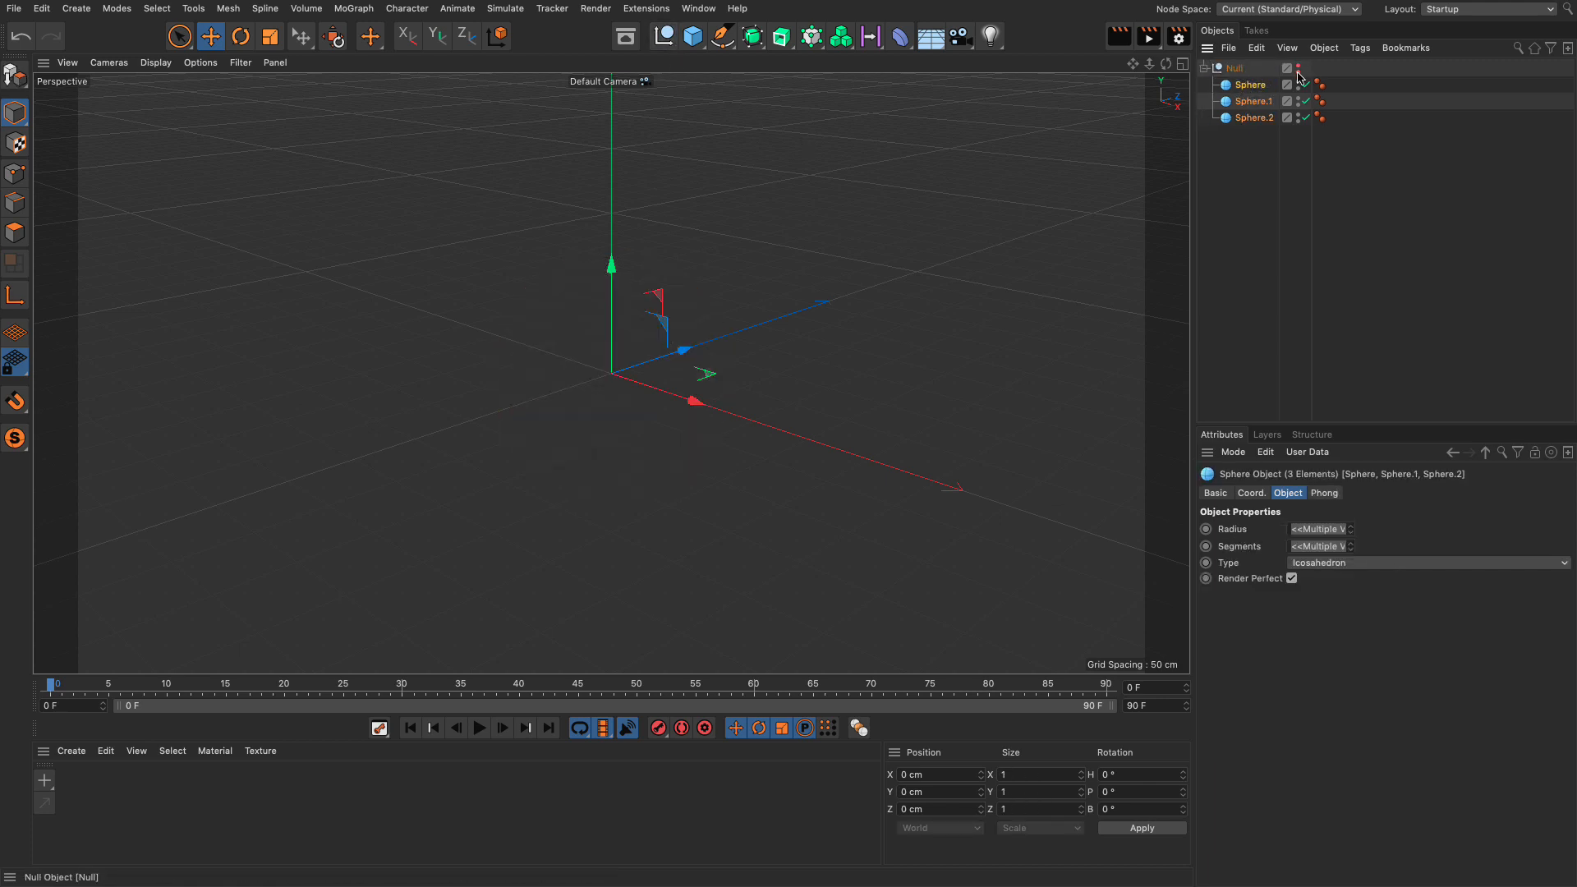
Create a Network object and add Sphere.2, Sphere.1 and Sphere to its input objects
{"action": "left_click", "coordinate": [646, 8]}
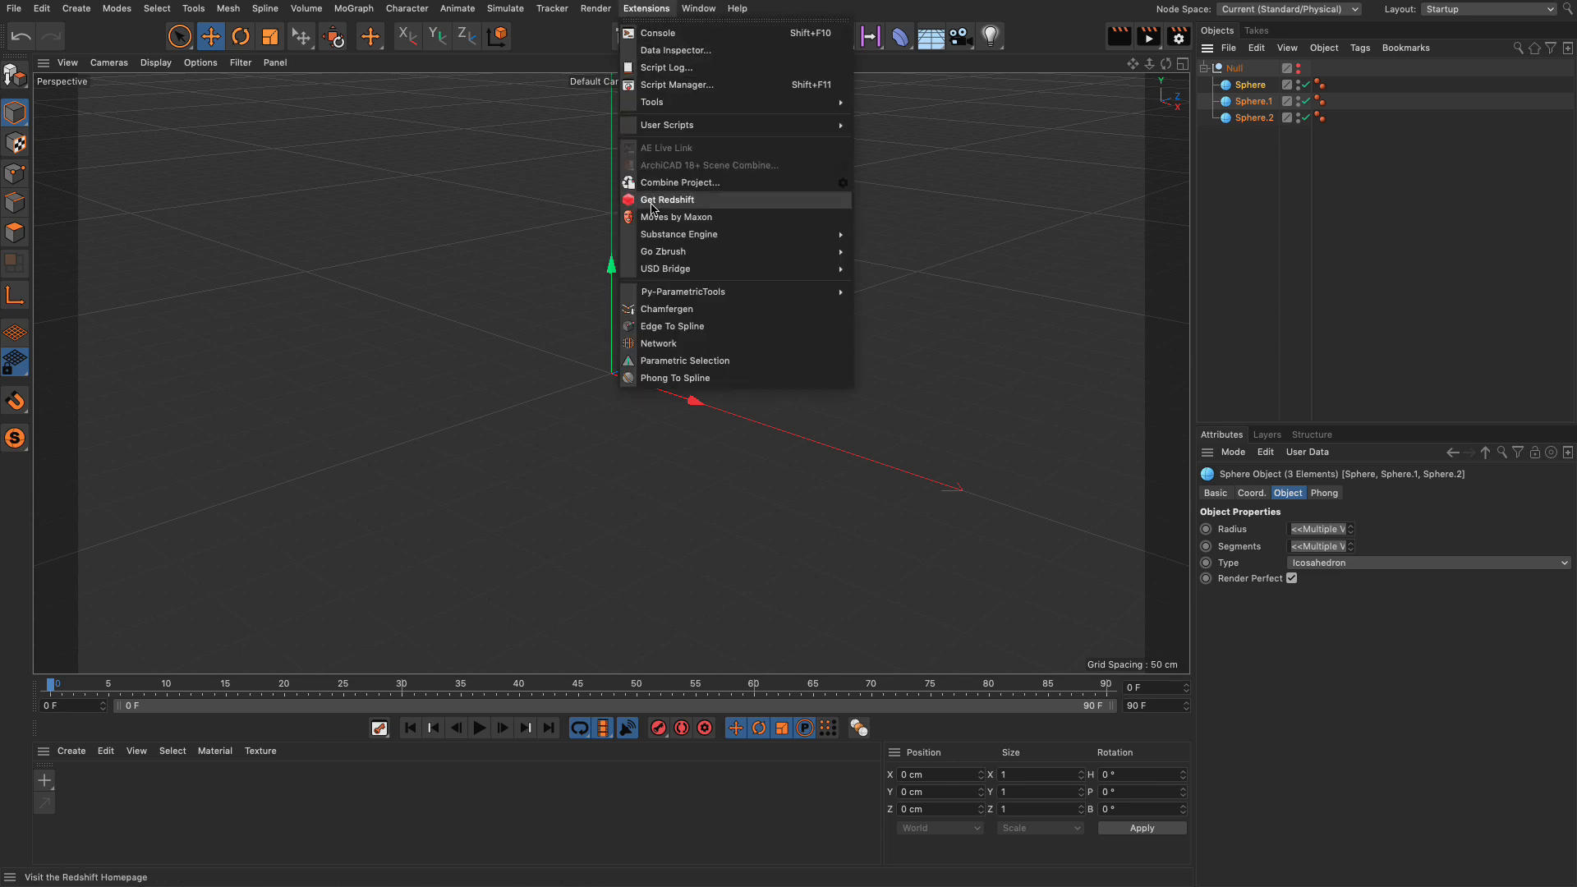
{"action": "left_click", "coordinate": [659, 343]}
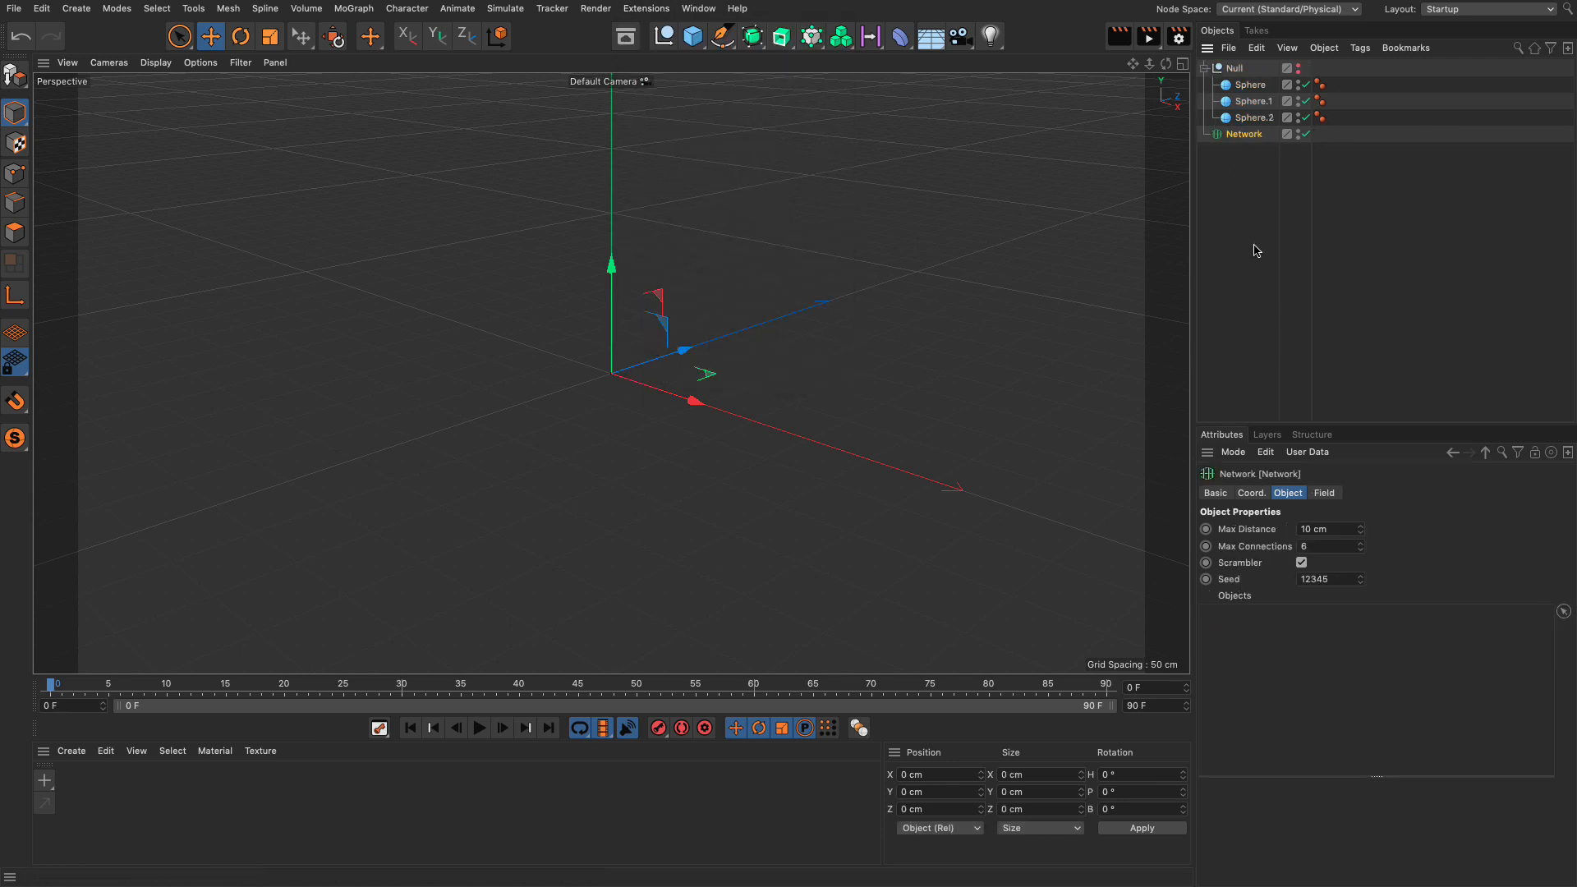
{"action": "left_click_drag", "start_coordinate": [1252, 119], "coordinate": [1303, 652]}
{"action": "left_click_drag", "start_coordinate": [1255, 86], "coordinate": [1265, 624]}
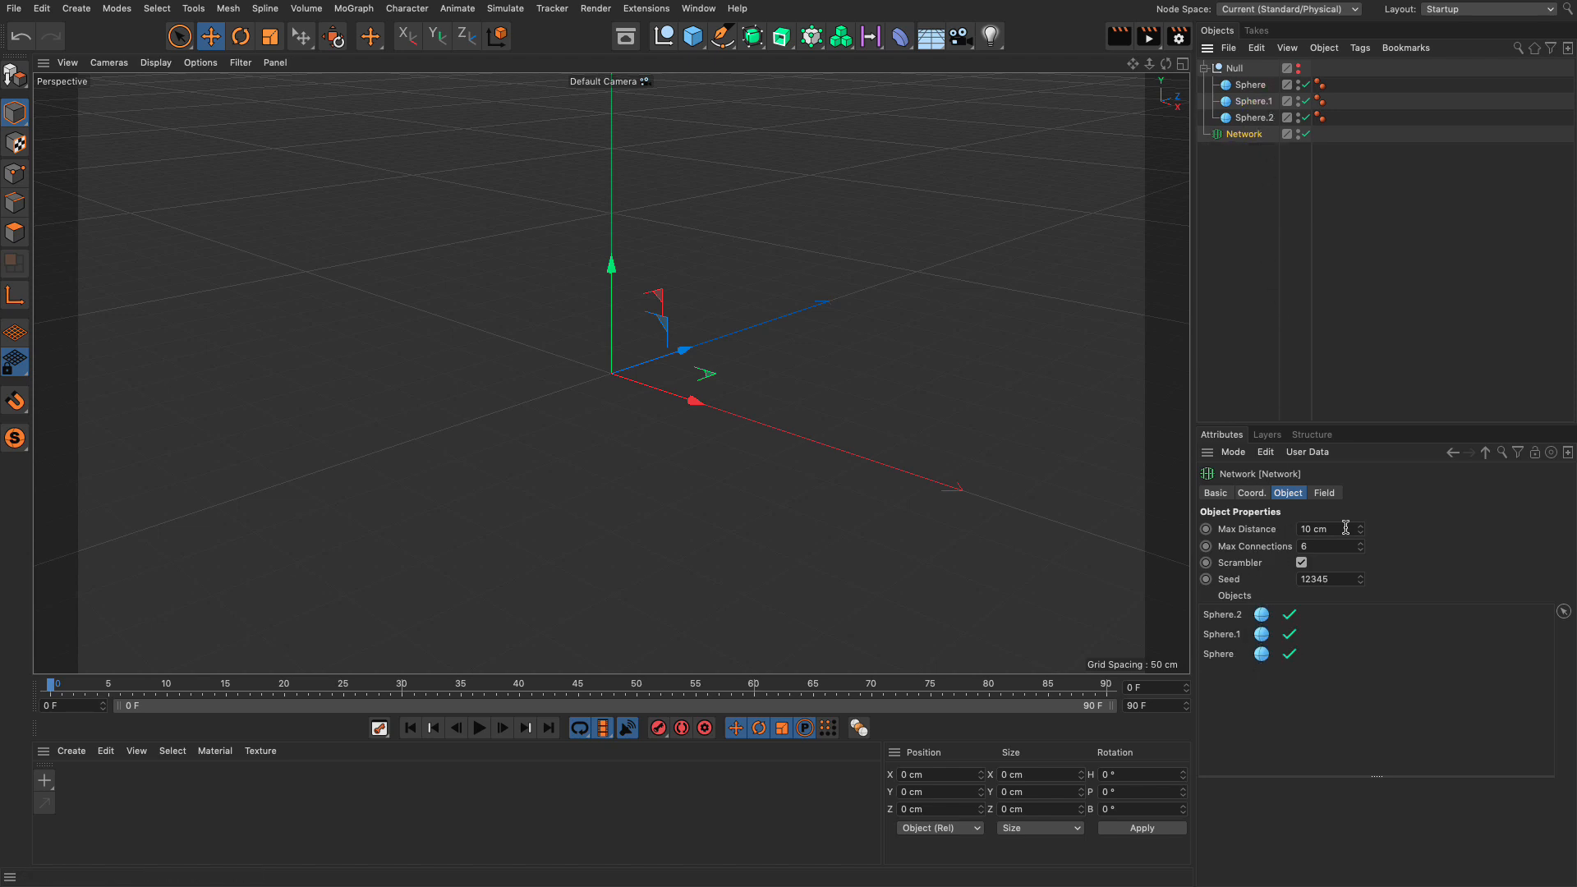
Raise the Network's Max Distance to 29 cm and inspect the connections between the nested spheres
{"action": "left_click_drag", "start_coordinate": [1360, 530], "coordinate": [1360, 530]}
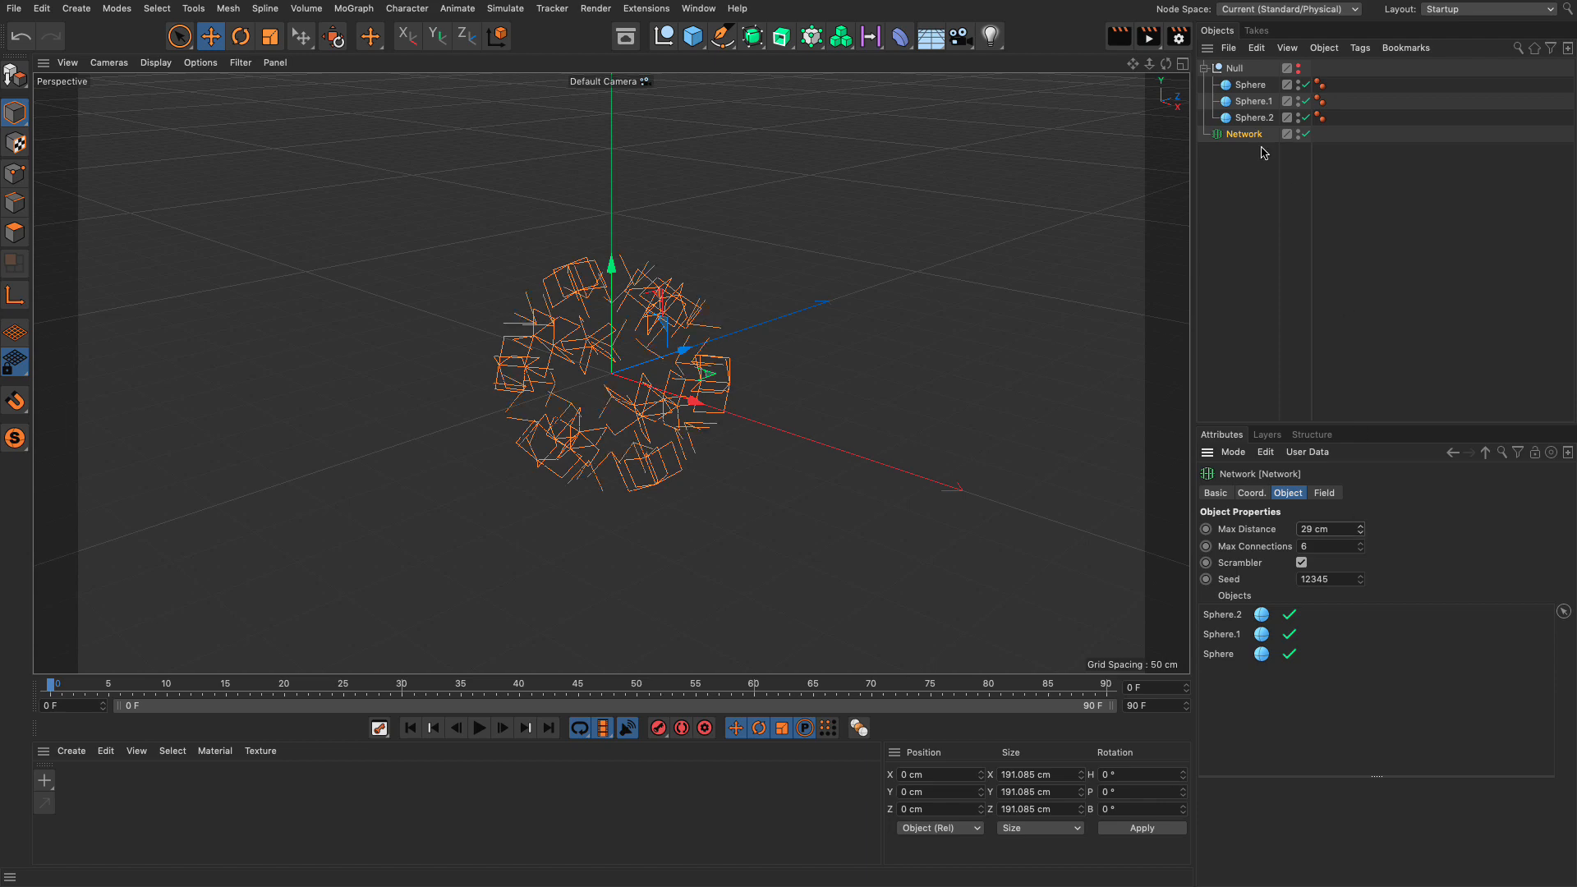
{"action": "scroll", "coordinate": [698, 435], "scroll_direction": "up", "scroll_amount": 10}
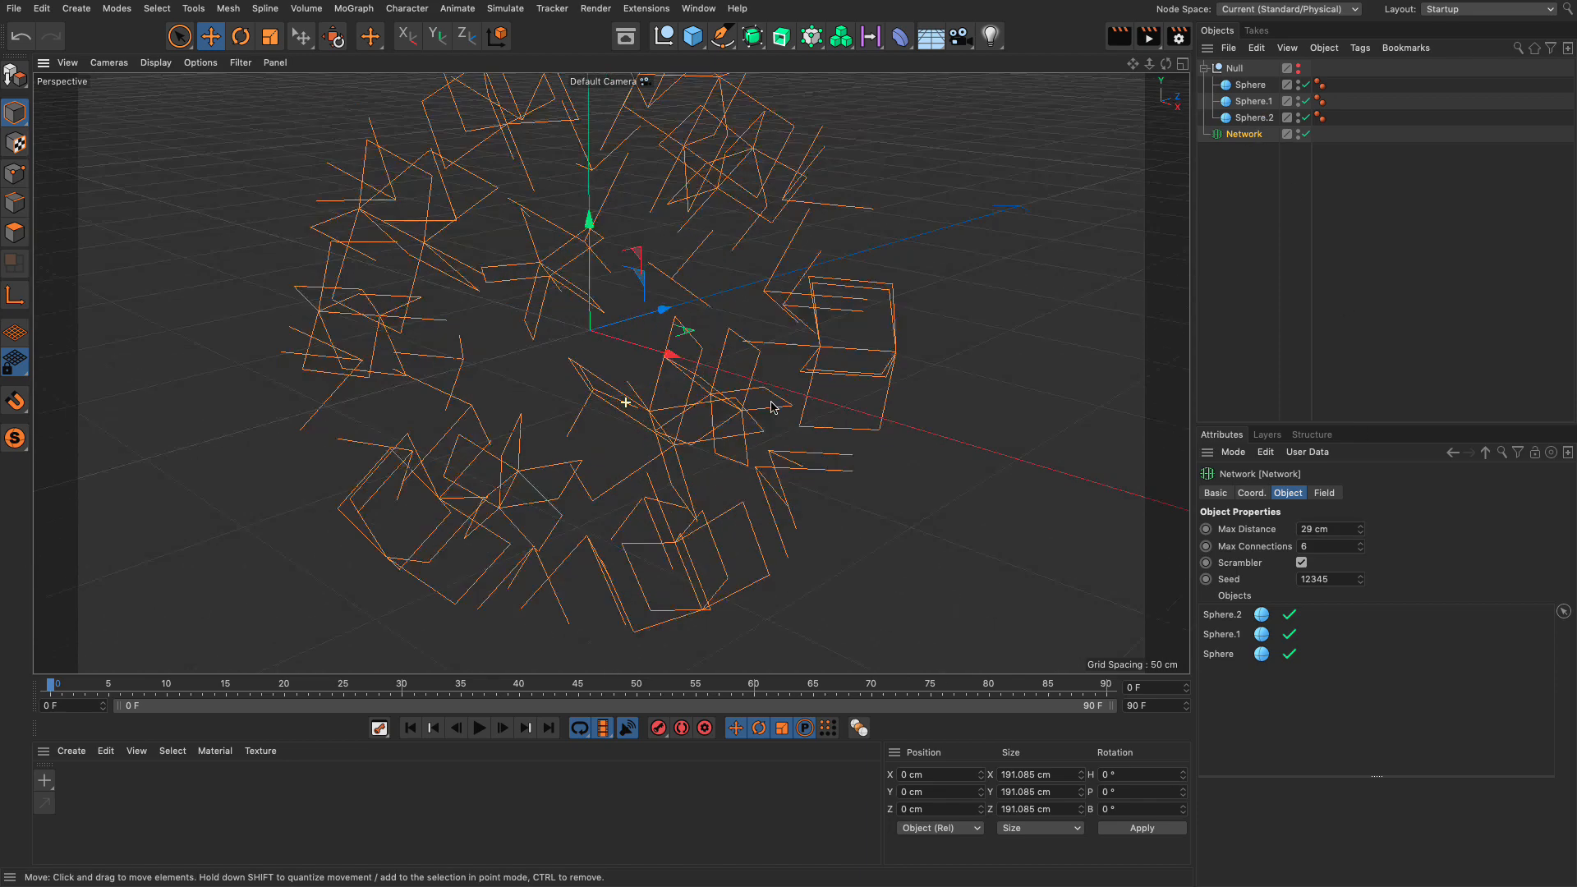
{"action": "scroll", "coordinate": [730, 445], "scroll_direction": "down", "scroll_amount": 5}
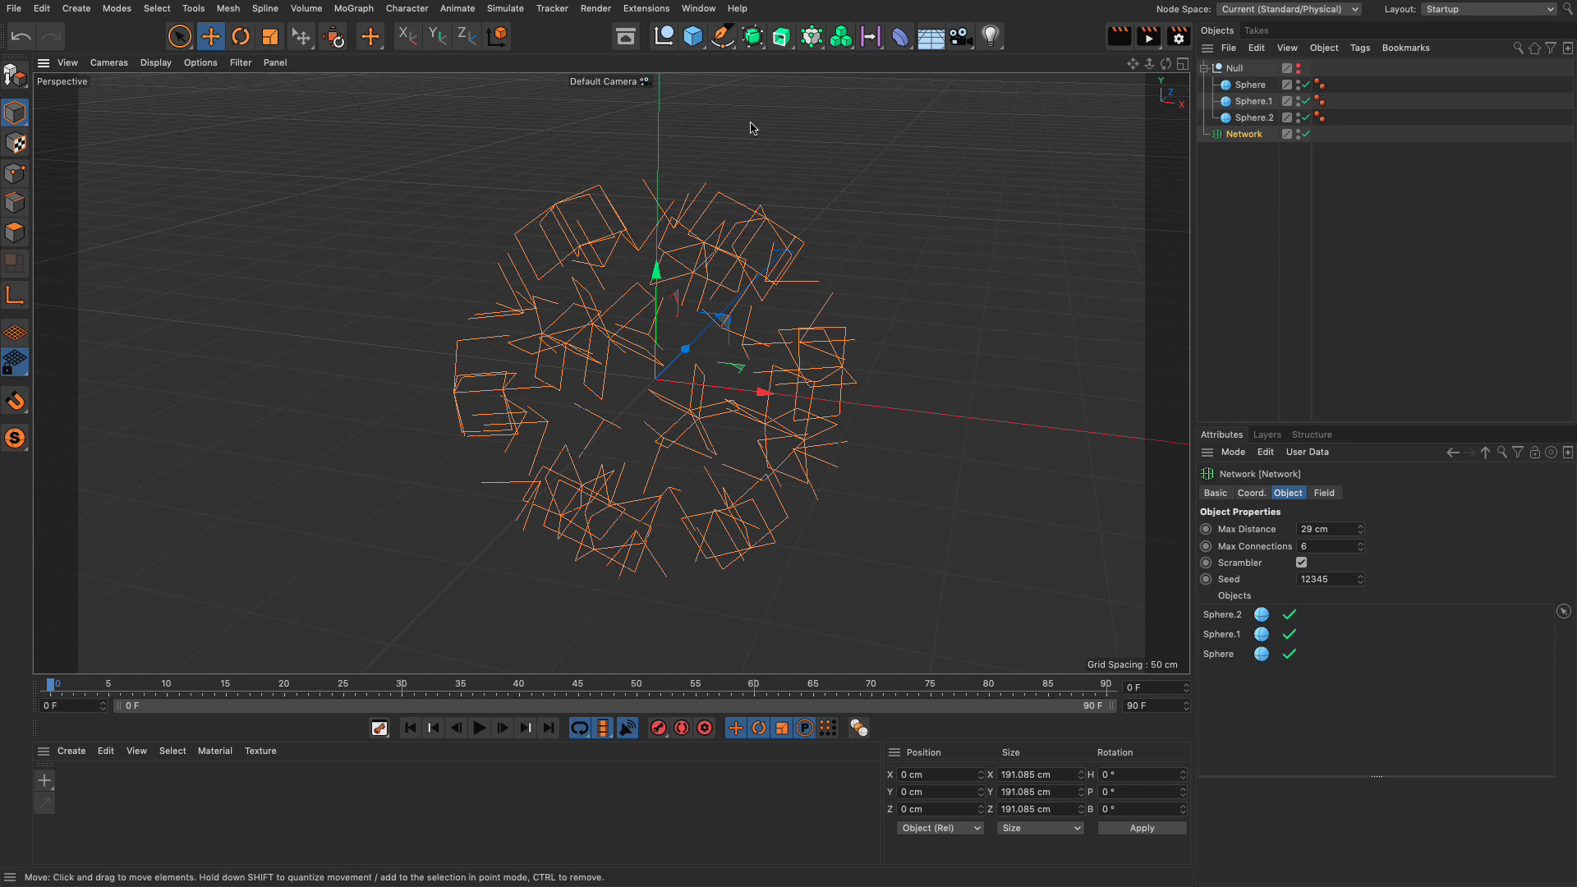
Create a Matrix object, add it to the Network's input objects alongside the spheres, and hide the Matrix in the viewport
{"action": "left_click", "coordinate": [813, 38]}
{"action": "left_click", "coordinate": [992, 58]}
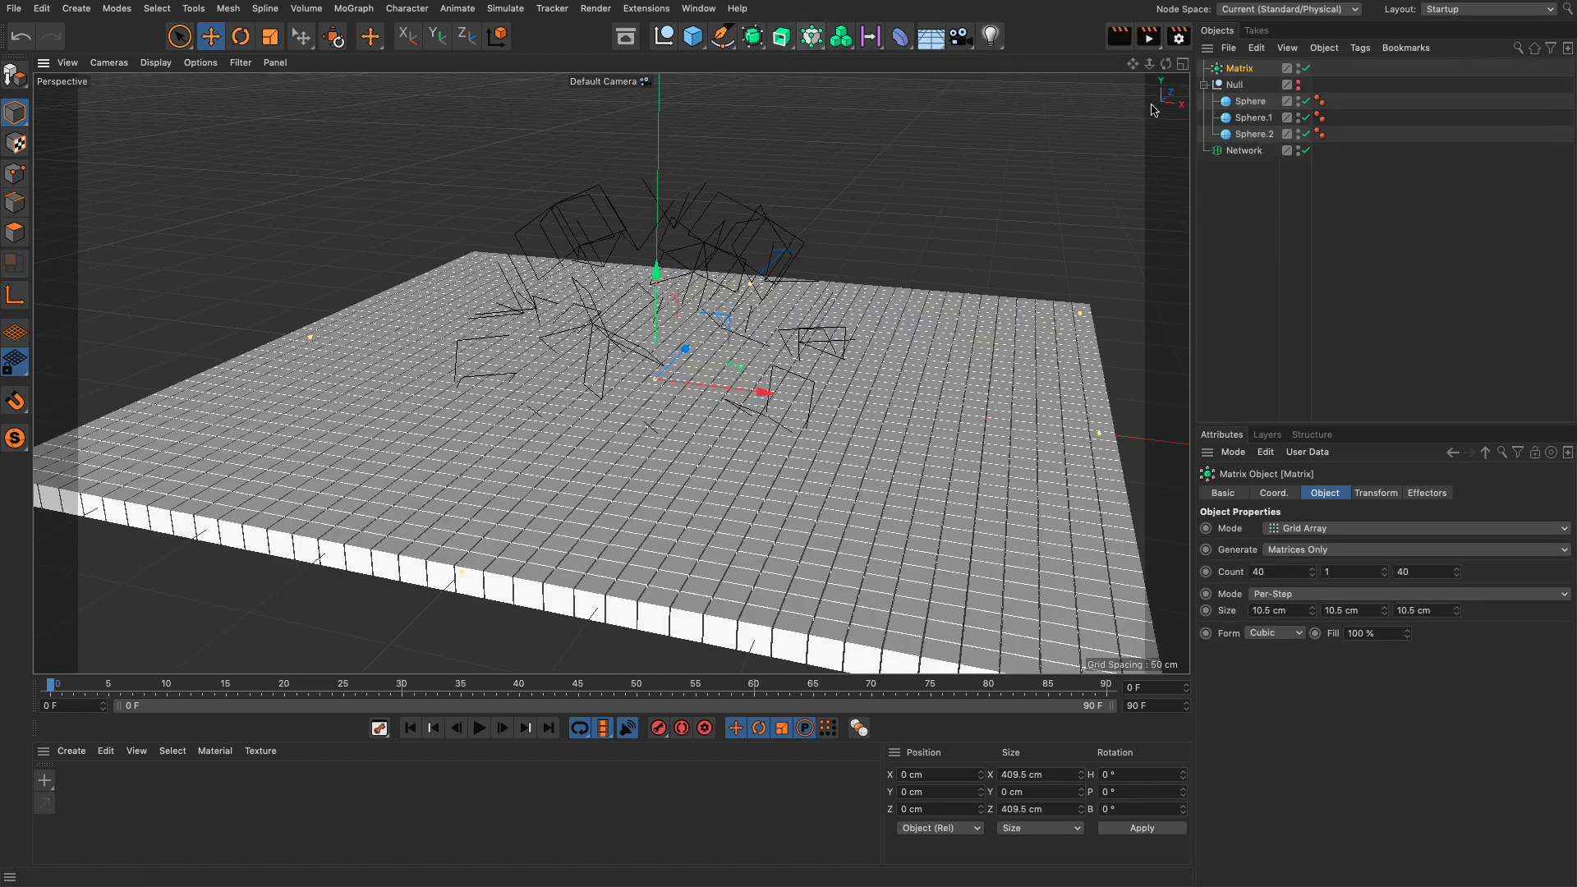
{"action": "left_click", "coordinate": [1245, 152]}
{"action": "left_click_drag", "start_coordinate": [1240, 69], "coordinate": [1238, 673]}
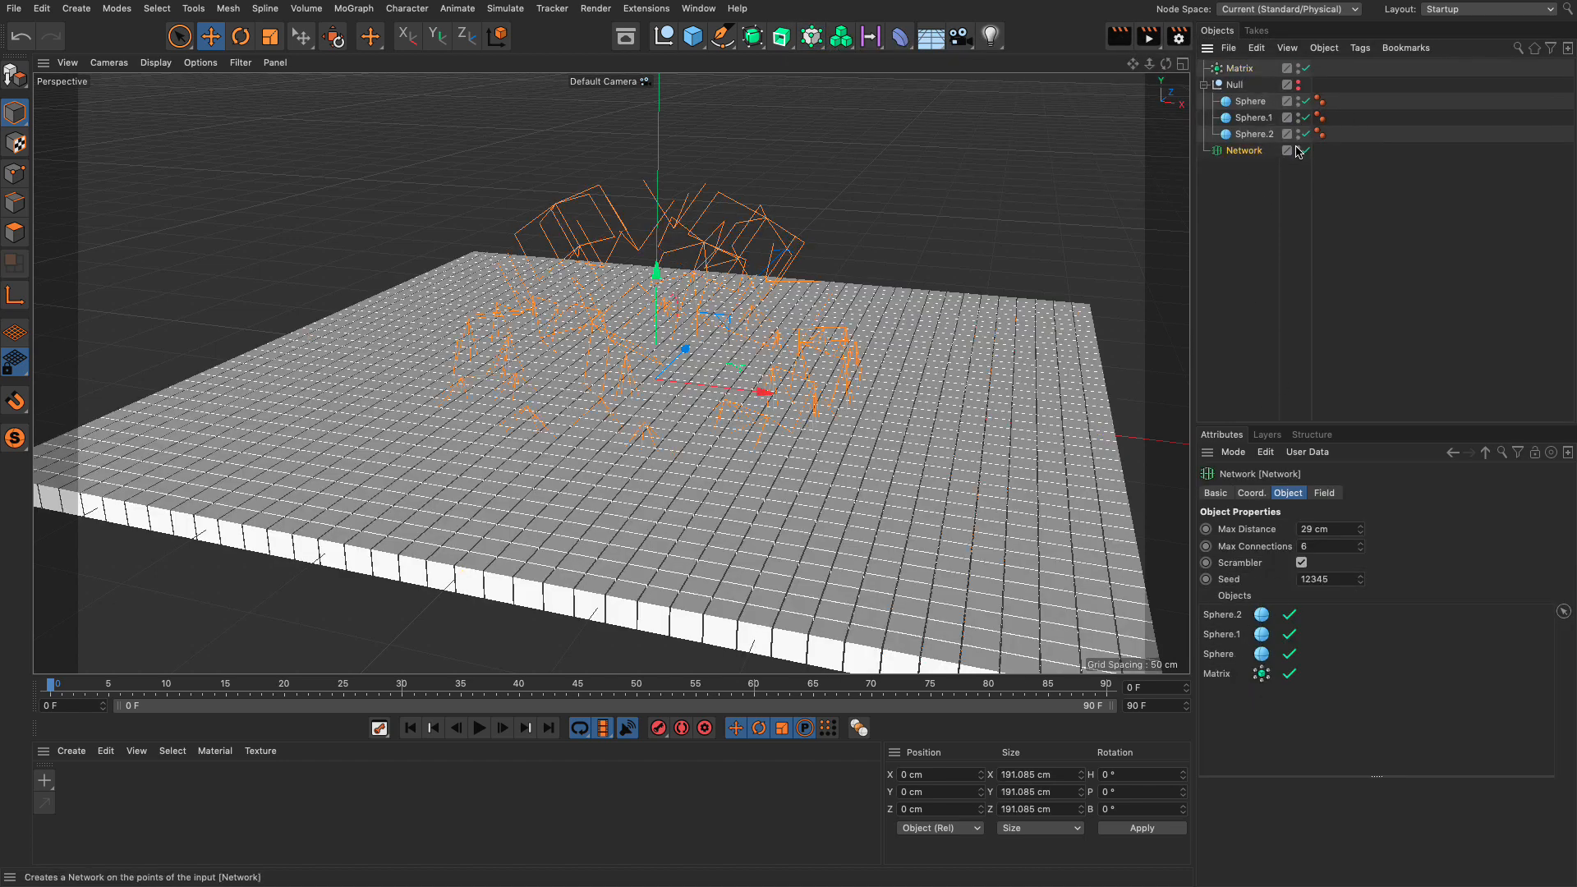
{"action": "left_click", "coordinate": [1298, 65]}
{"action": "left_click_drag", "start_coordinate": [722, 354], "coordinate": [787, 314], "text": "alt"}
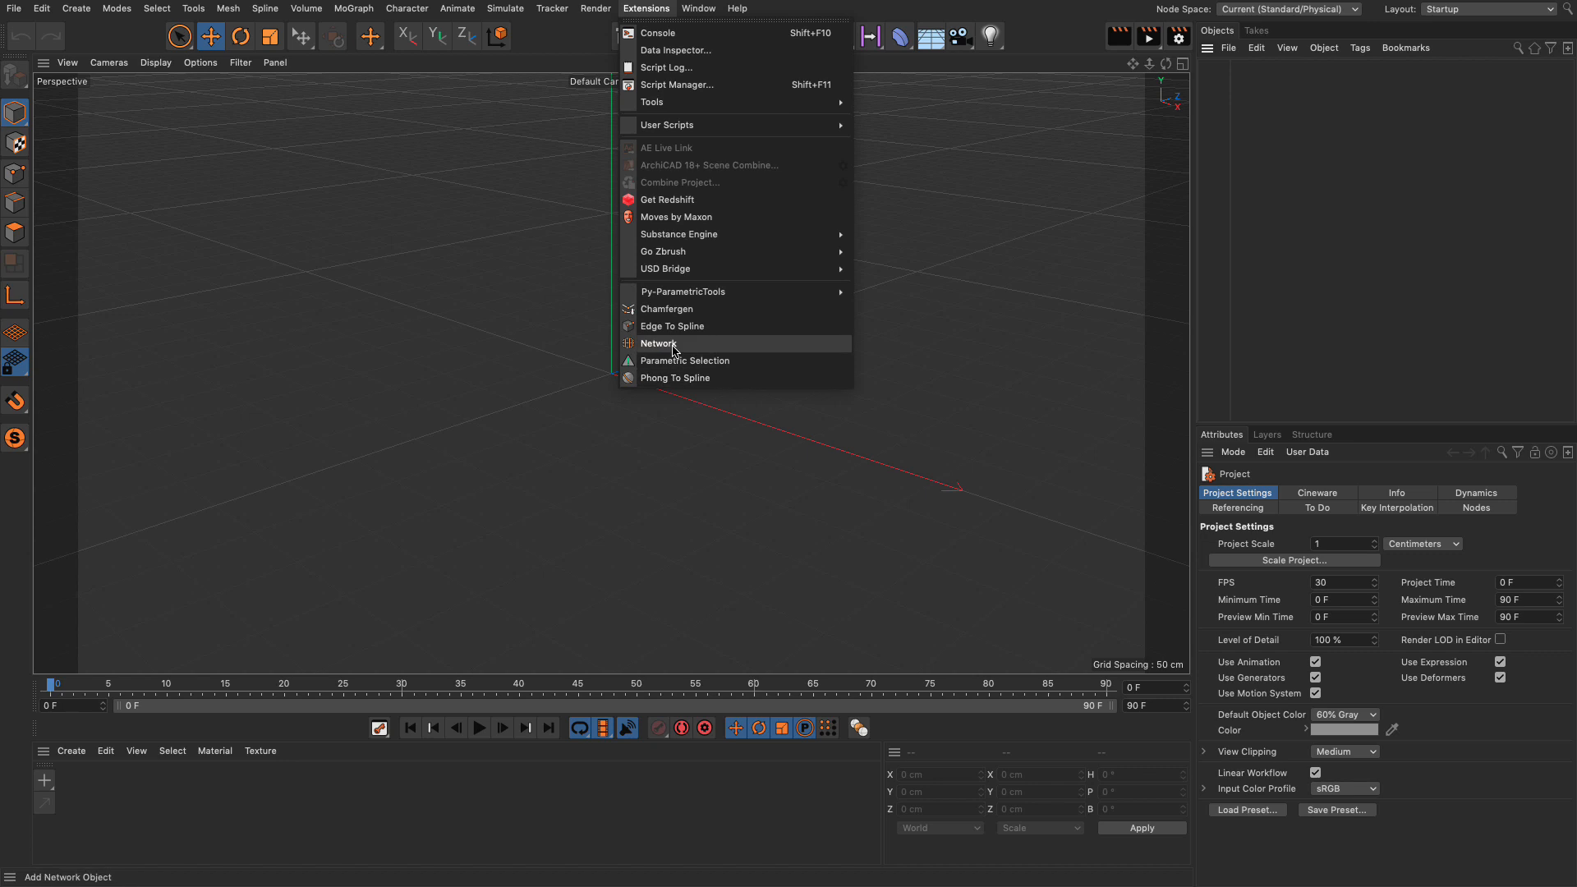
Create a Network object and a particle Emitter in the empty scene and play the emission
{"action": "left_click", "coordinate": [702, 338]}
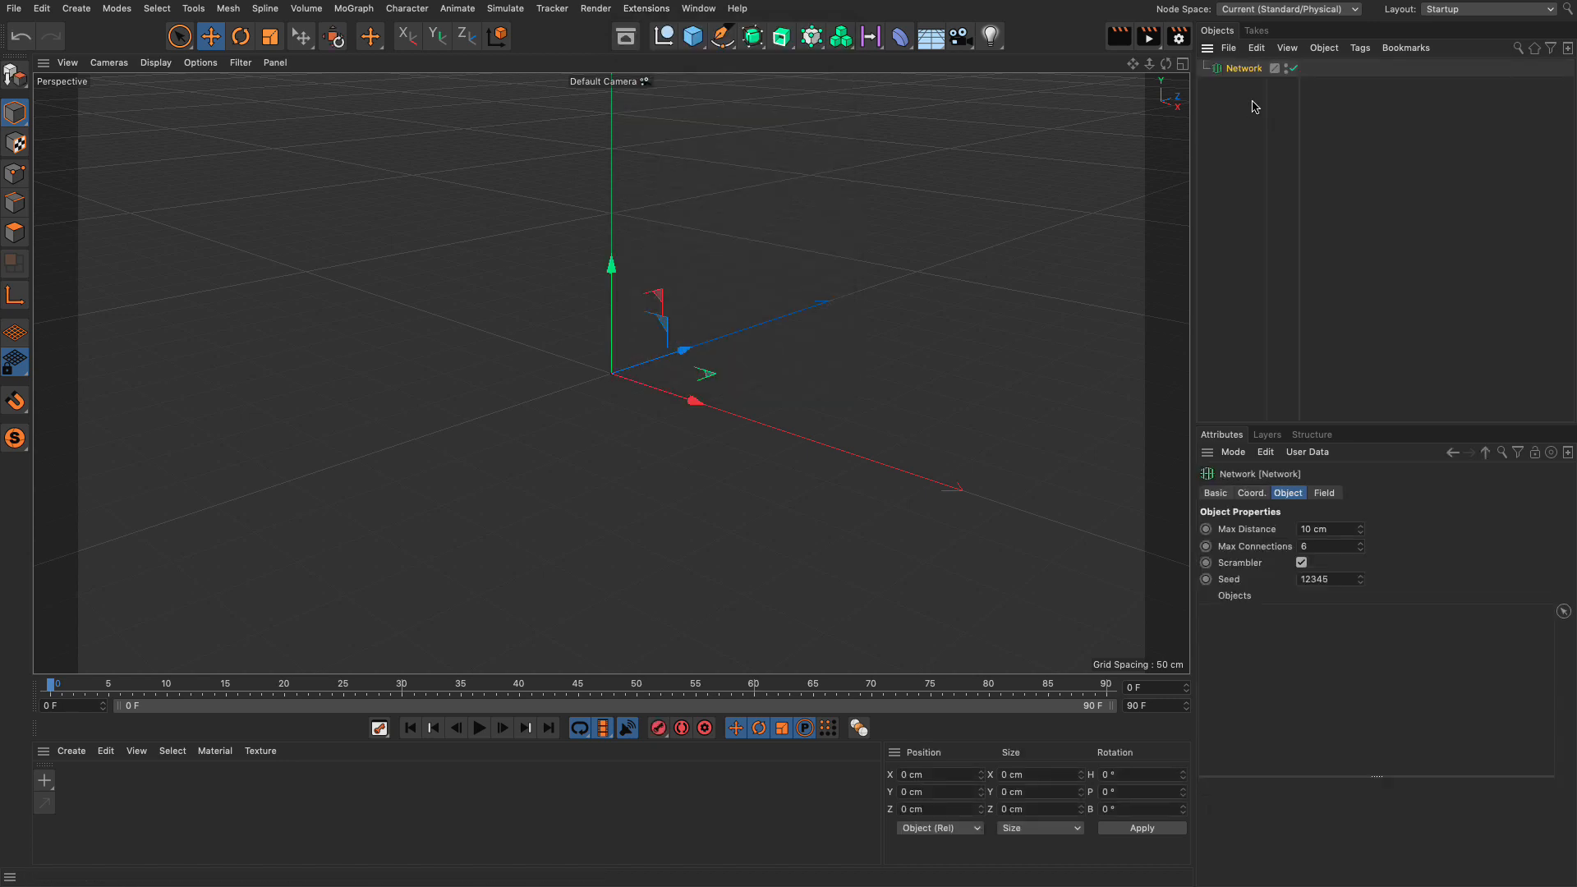
{"action": "left_click", "coordinate": [514, 11]}
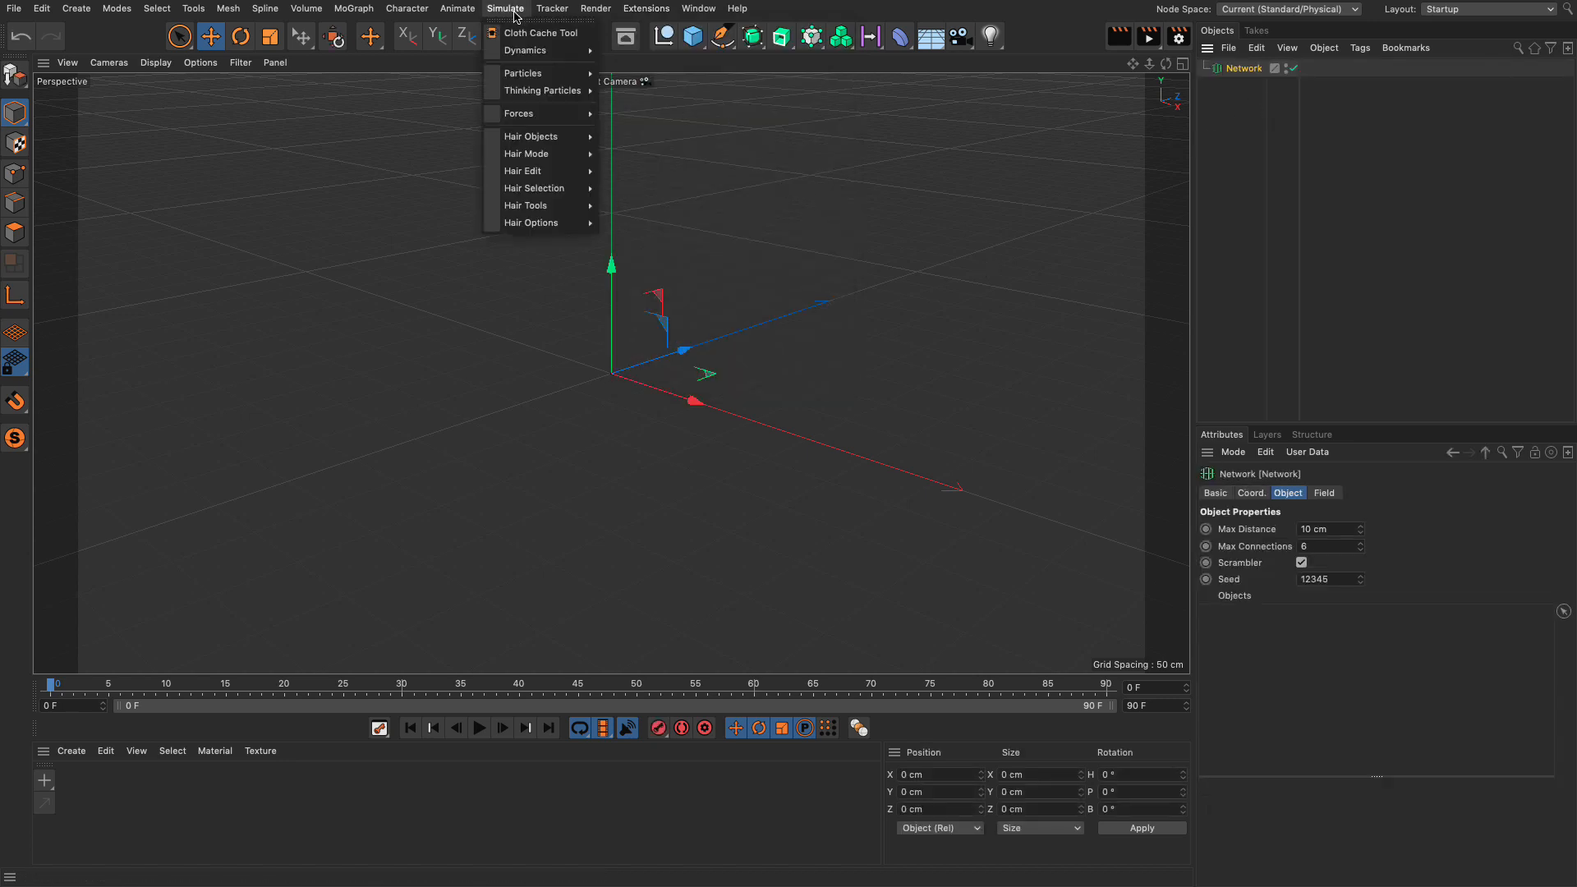
{"action": "mouse_move", "coordinate": [534, 73]}
{"action": "left_click", "coordinate": [661, 75]}
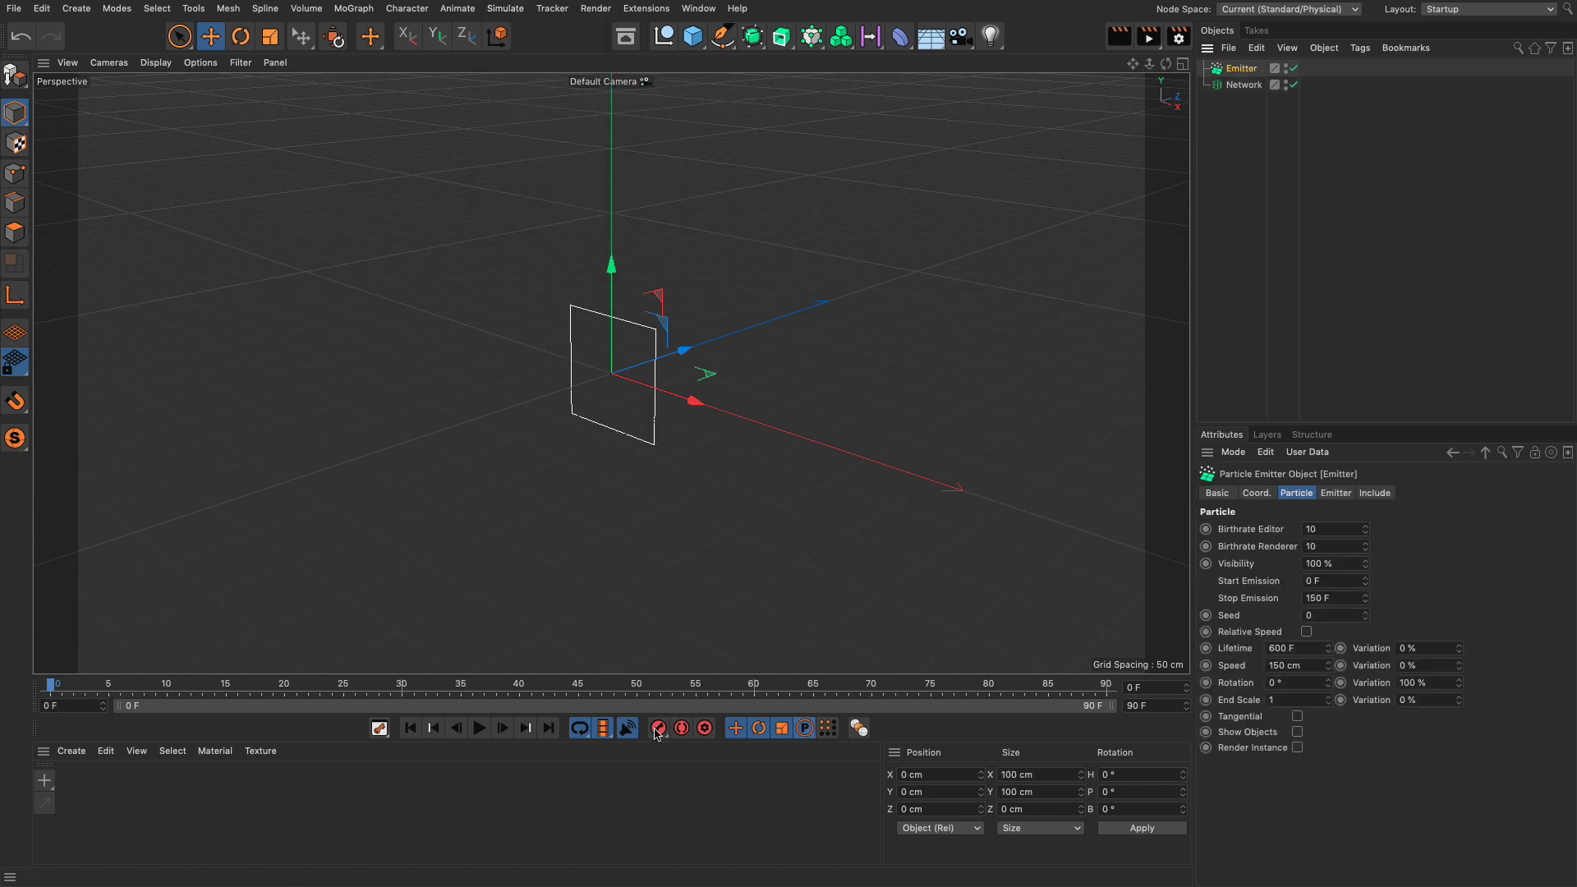
{"action": "left_click", "coordinate": [479, 727]}
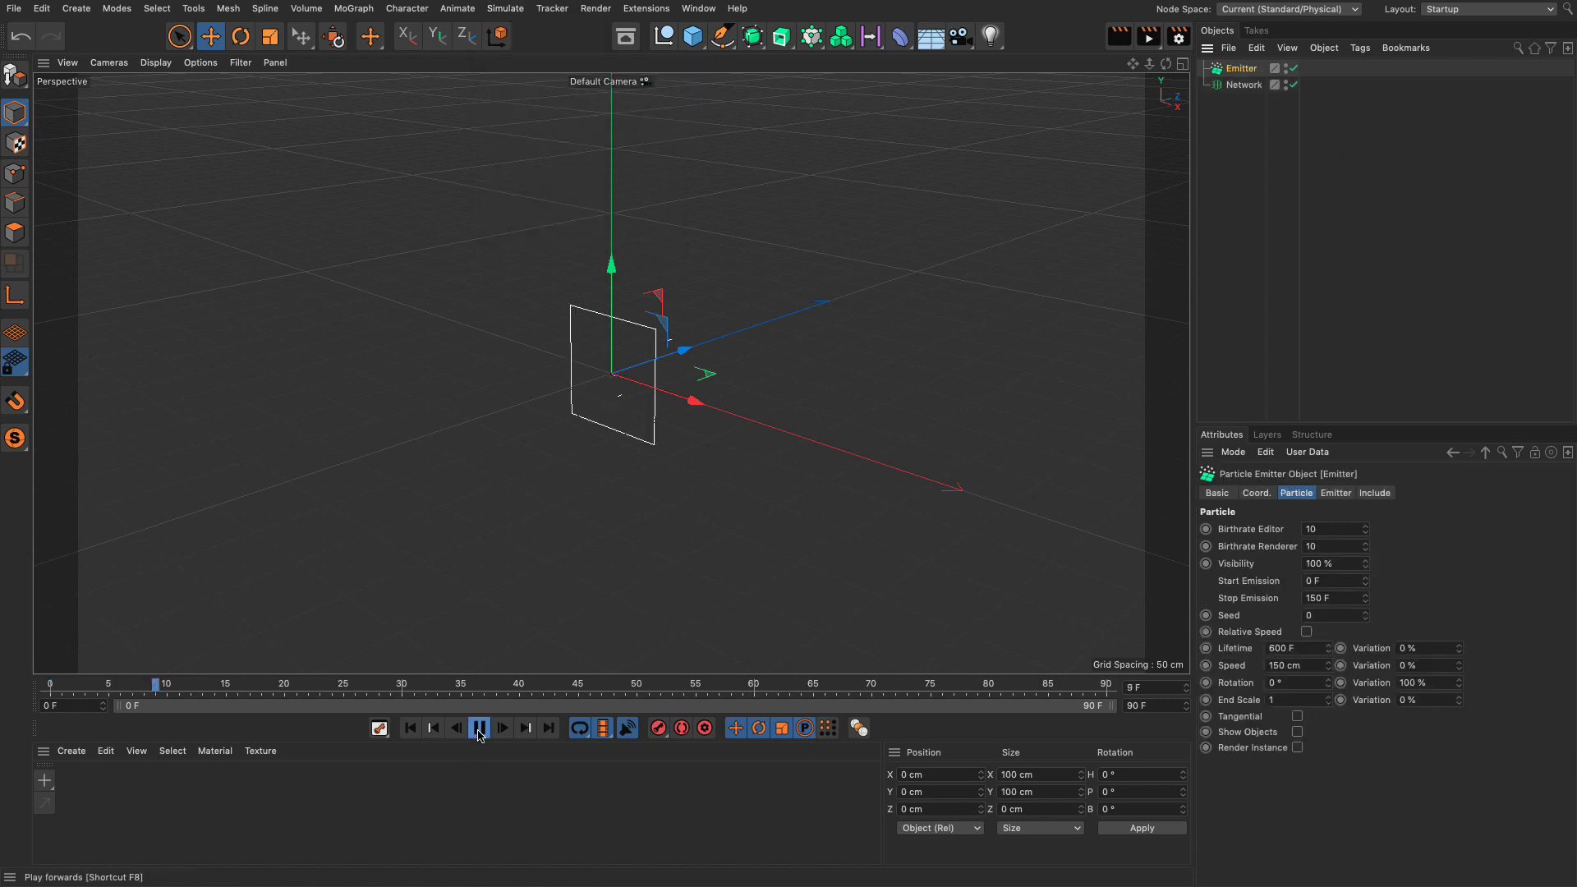
Try the Emitter as the Network's input with a Max Distance of 248 cm, play the animation, and remove the Emitter from the input objects
{"action": "left_click", "coordinate": [1245, 85]}
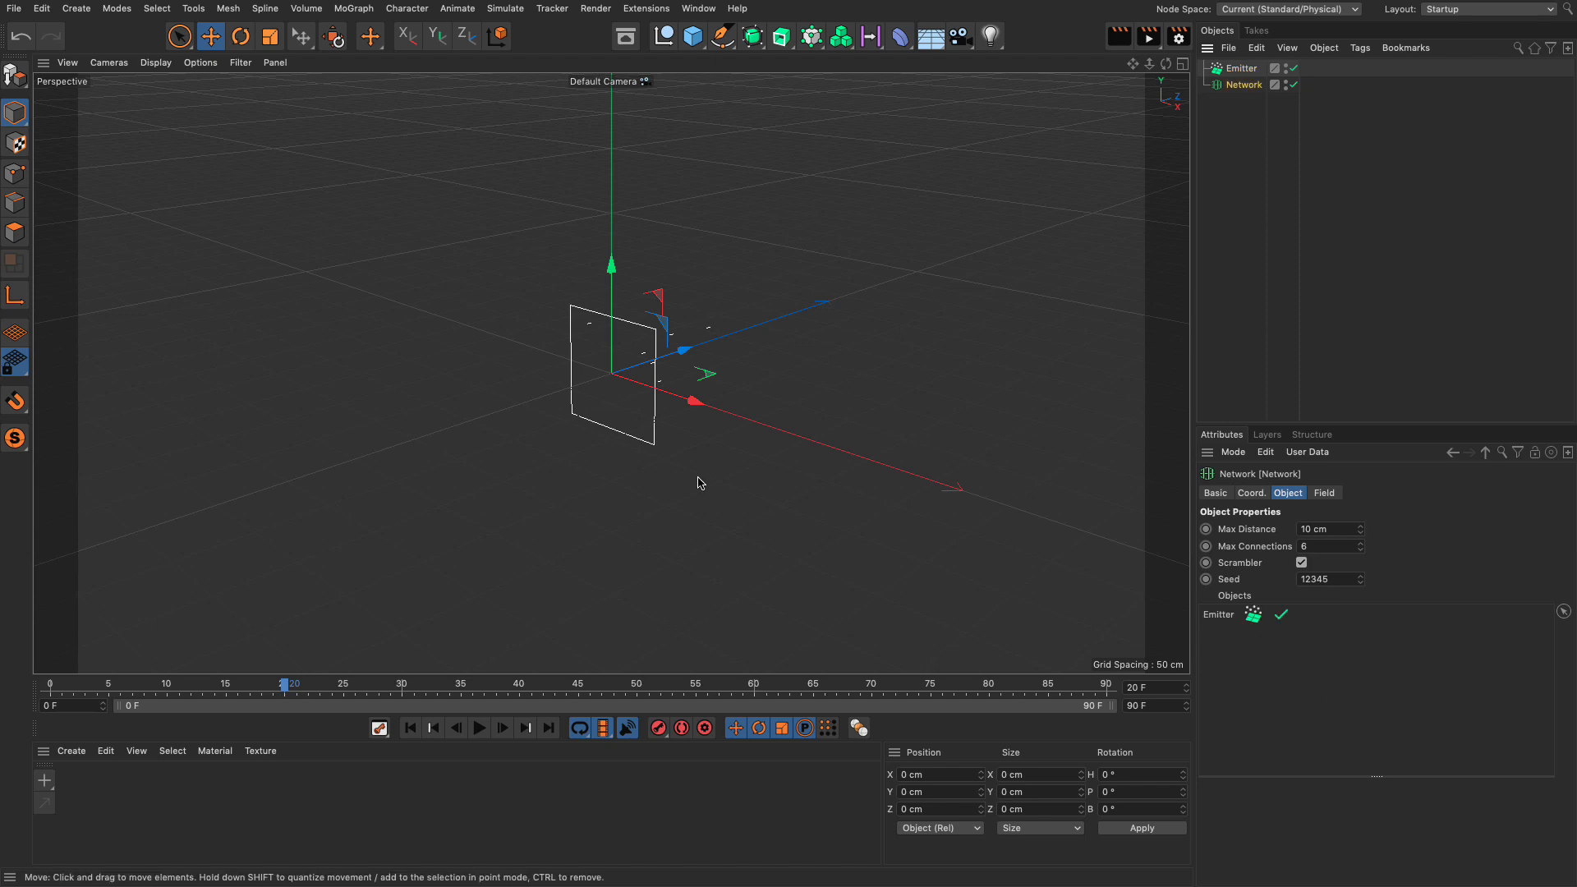
{"action": "left_click_drag", "start_coordinate": [1360, 534], "coordinate": [1361, 459]}
{"action": "left_click", "coordinate": [410, 728]}
{"action": "left_click", "coordinate": [480, 727]}
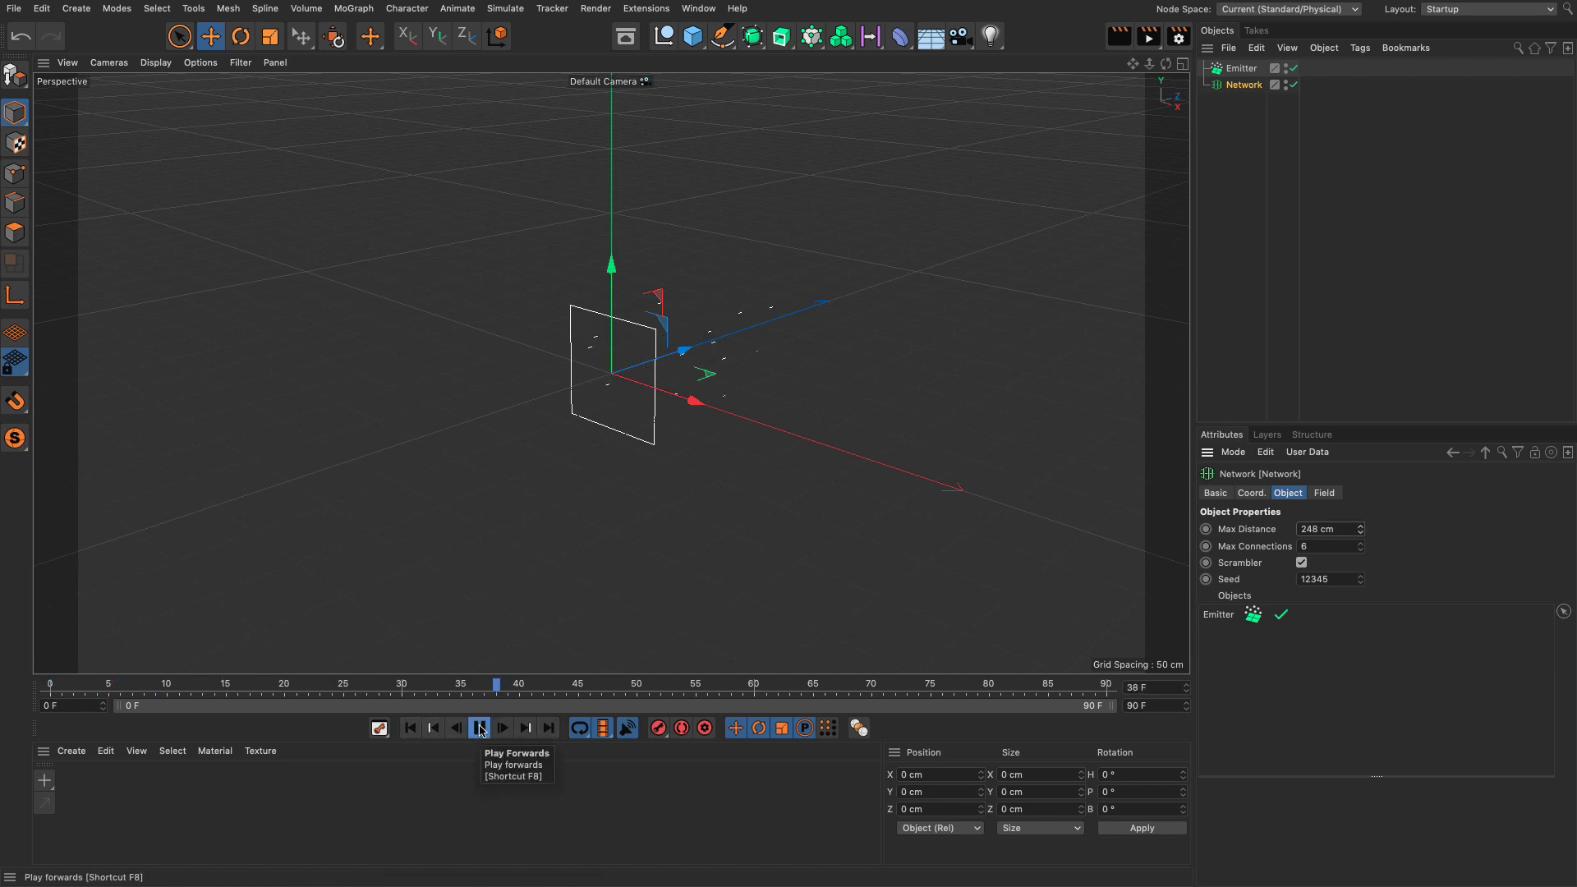
{"action": "left_click", "coordinate": [480, 728]}
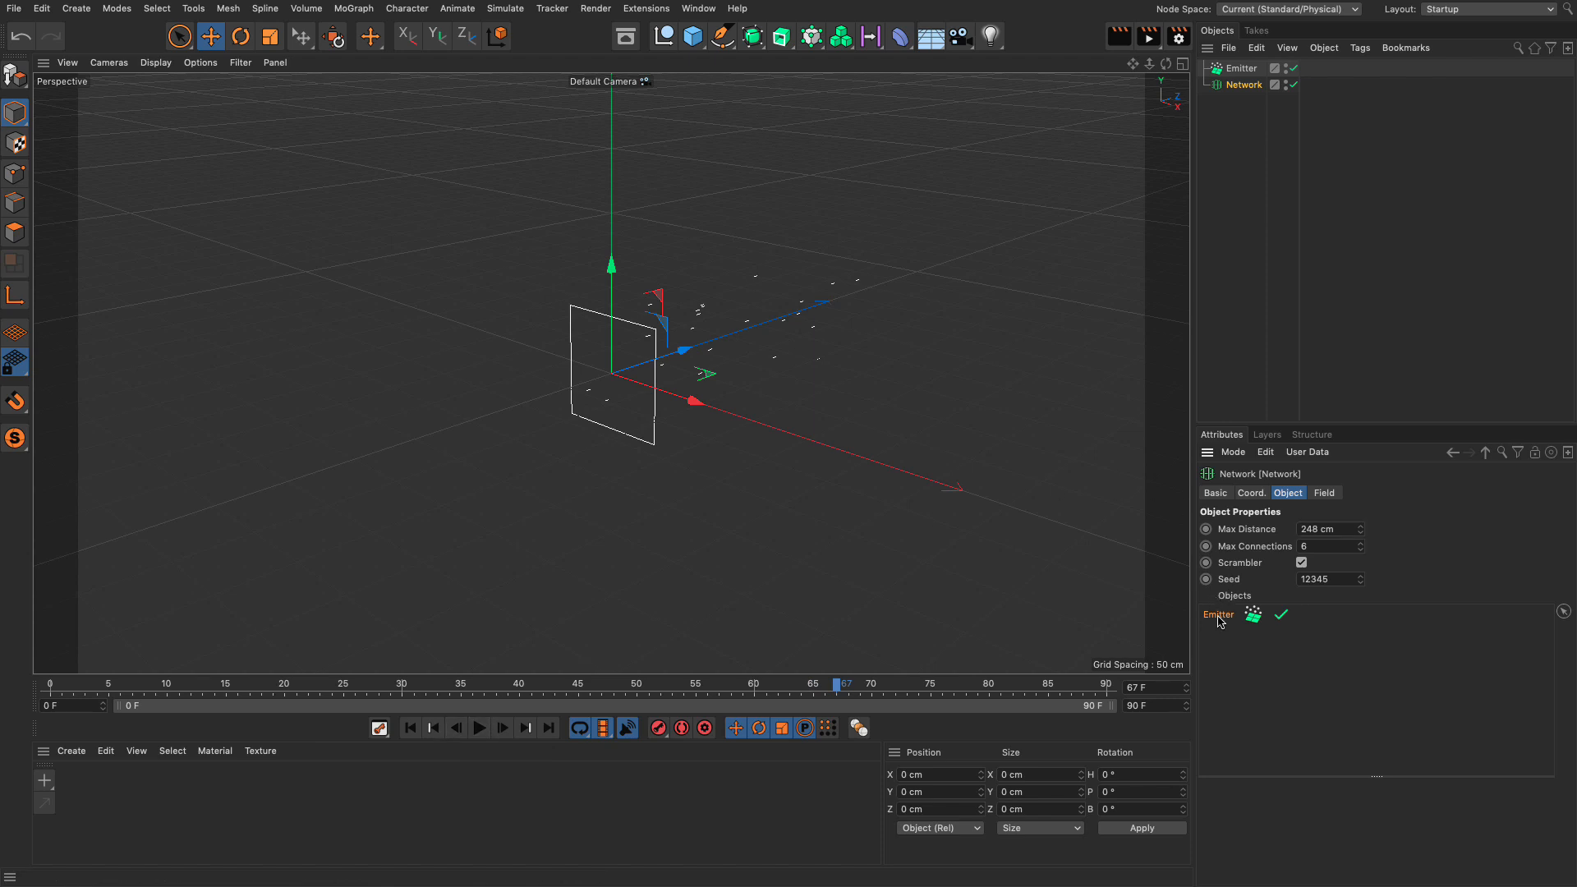
{"action": "key", "text": "Delete"}
Create a Matrix in Object mode based on the Emitter and add that Matrix to the Network's input objects
{"action": "left_click_drag", "start_coordinate": [812, 36], "coordinate": [972, 65]}
{"action": "left_click", "coordinate": [972, 61]}
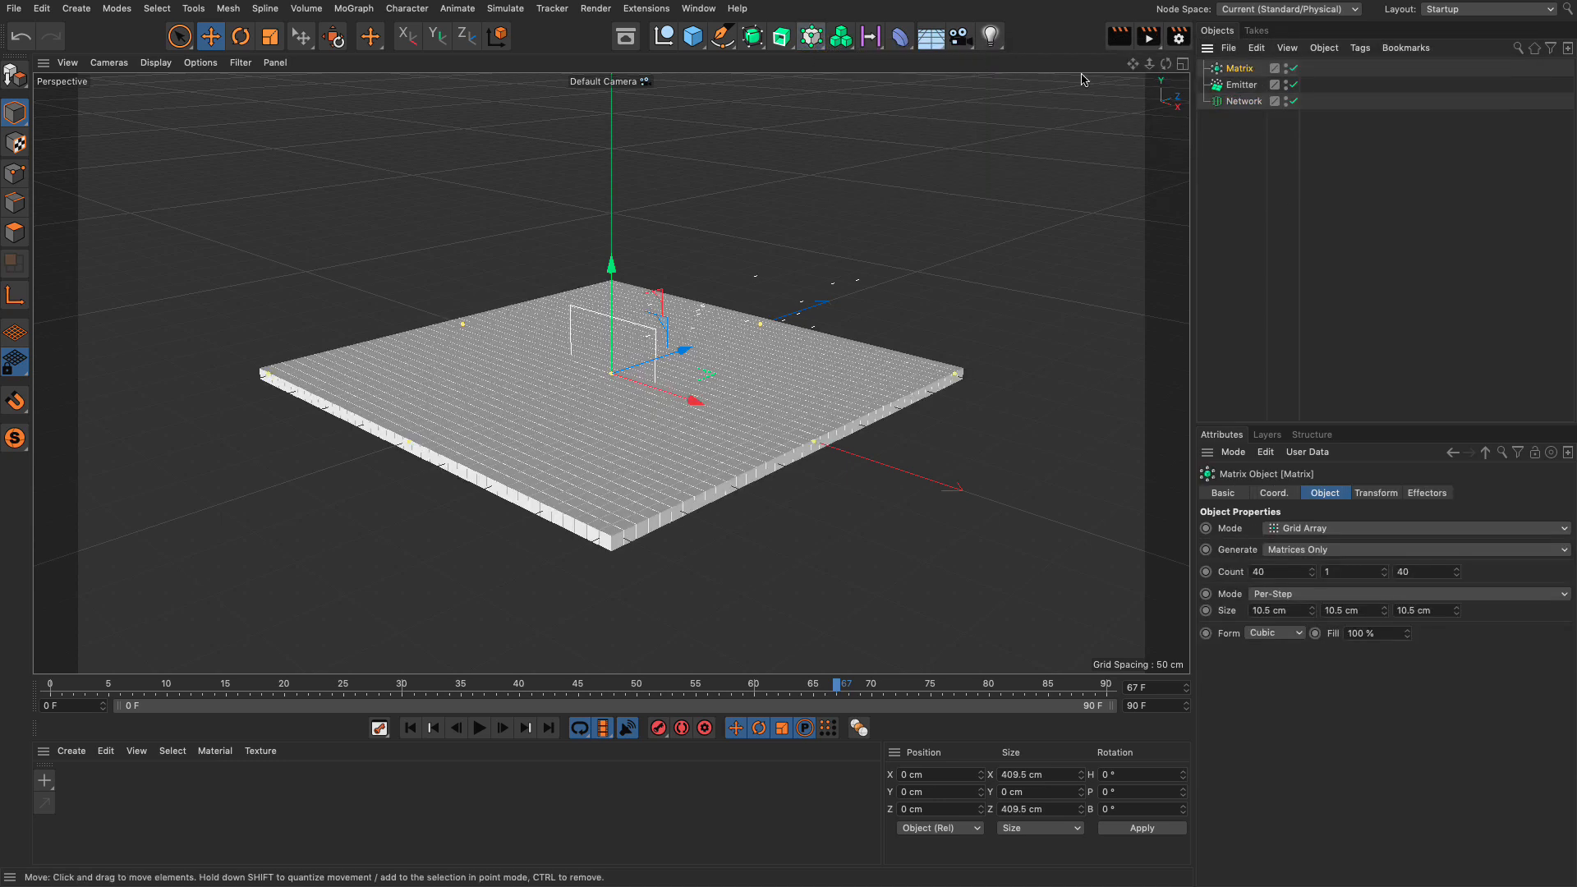
{"action": "left_click", "coordinate": [1322, 532]}
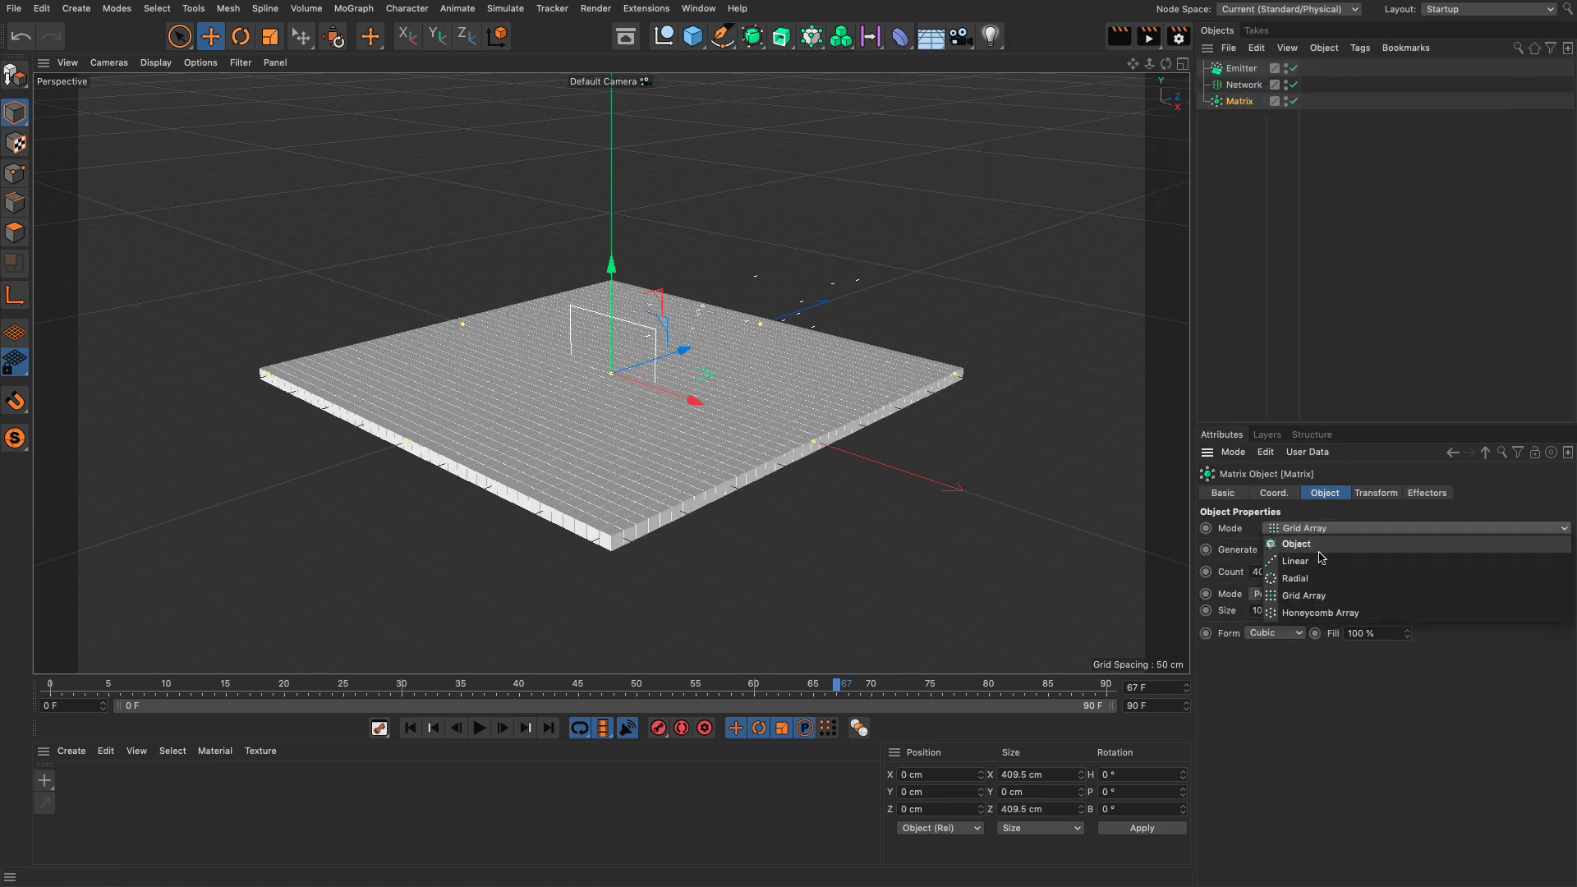
{"action": "left_click", "coordinate": [1306, 544]}
{"action": "double_click", "coordinate": [1285, 66]}
{"action": "mouse_move", "coordinate": [1240, 68]}
{"action": "left_mouse_down"}
{"action": "mouse_move", "coordinate": [1330, 571]}
{"action": "mouse_move", "coordinate": [1244, 134]}
{"action": "mouse_move", "coordinate": [1277, 556]}
{"action": "mouse_move", "coordinate": [1265, 636]}
{"action": "left_mouse_up"}
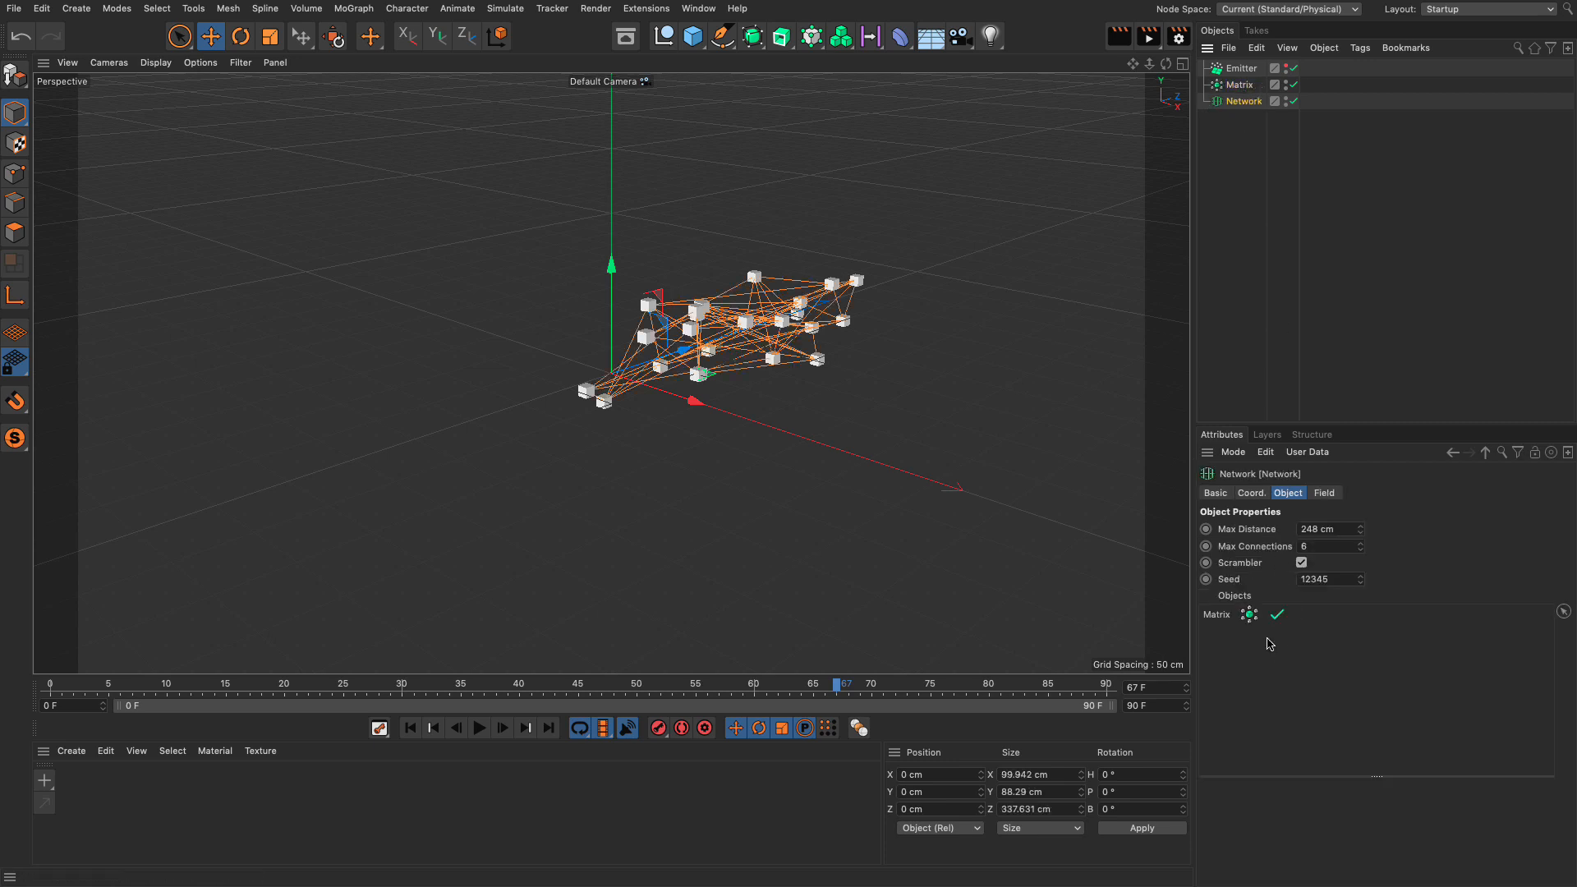
Play the particle animation and lower the Network's Max Distance to about 67 cm
{"action": "left_click_drag", "start_coordinate": [827, 376], "coordinate": [805, 342], "text": "alt"}
{"action": "left_click", "coordinate": [479, 728]}
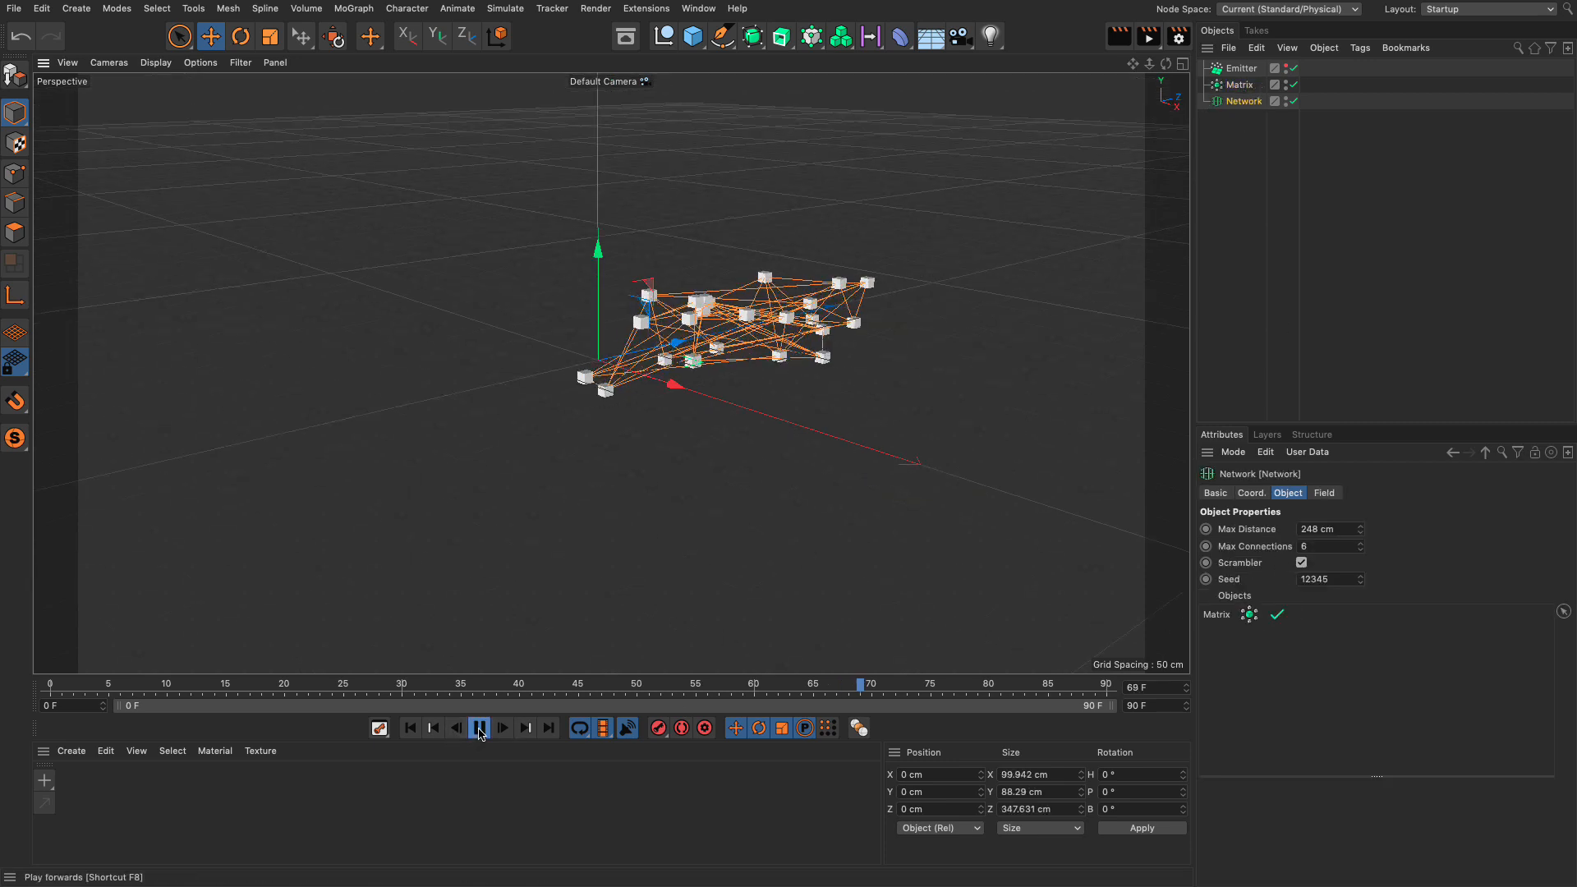
{"action": "left_click_drag", "start_coordinate": [1360, 529], "coordinate": [1360, 653]}
{"action": "mouse_move", "coordinate": [1360, 534]}
{"action": "left_mouse_down"}
{"action": "mouse_move", "coordinate": [1360, 566]}
{"action": "mouse_move", "coordinate": [1360, 527]}
{"action": "left_mouse_up"}
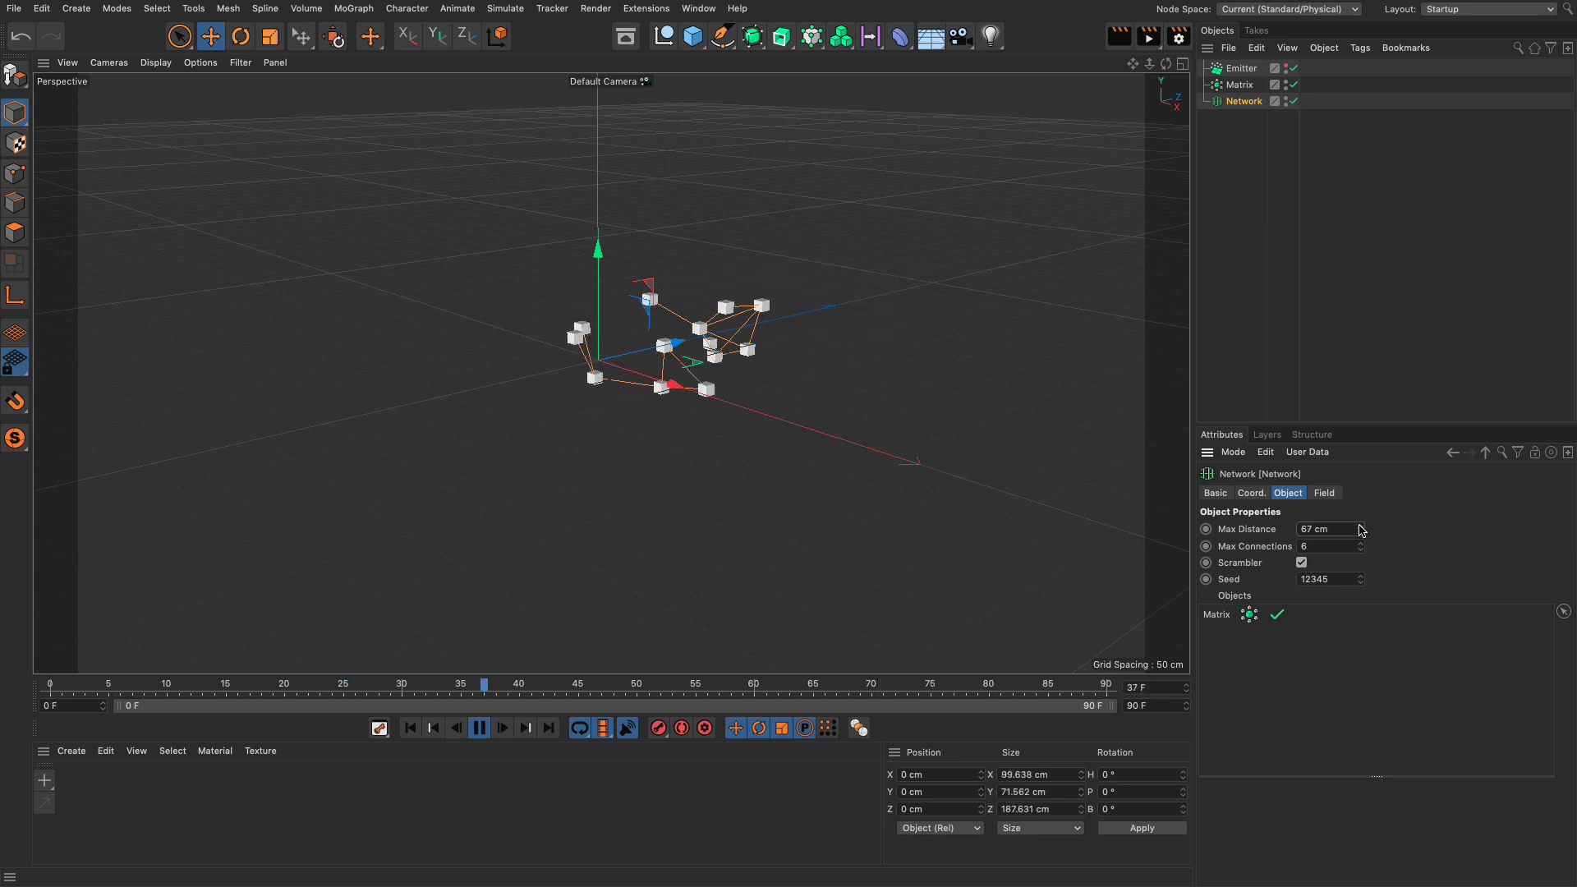
Widen the Emitter's spread to a horizontal angle of 58° and a vertical angle of 66°
{"action": "left_click", "coordinate": [1241, 68]}
{"action": "left_click", "coordinate": [1335, 493]}
{"action": "middle_click_drag", "start_coordinate": [848, 313], "coordinate": [679, 421], "text": "alt"}
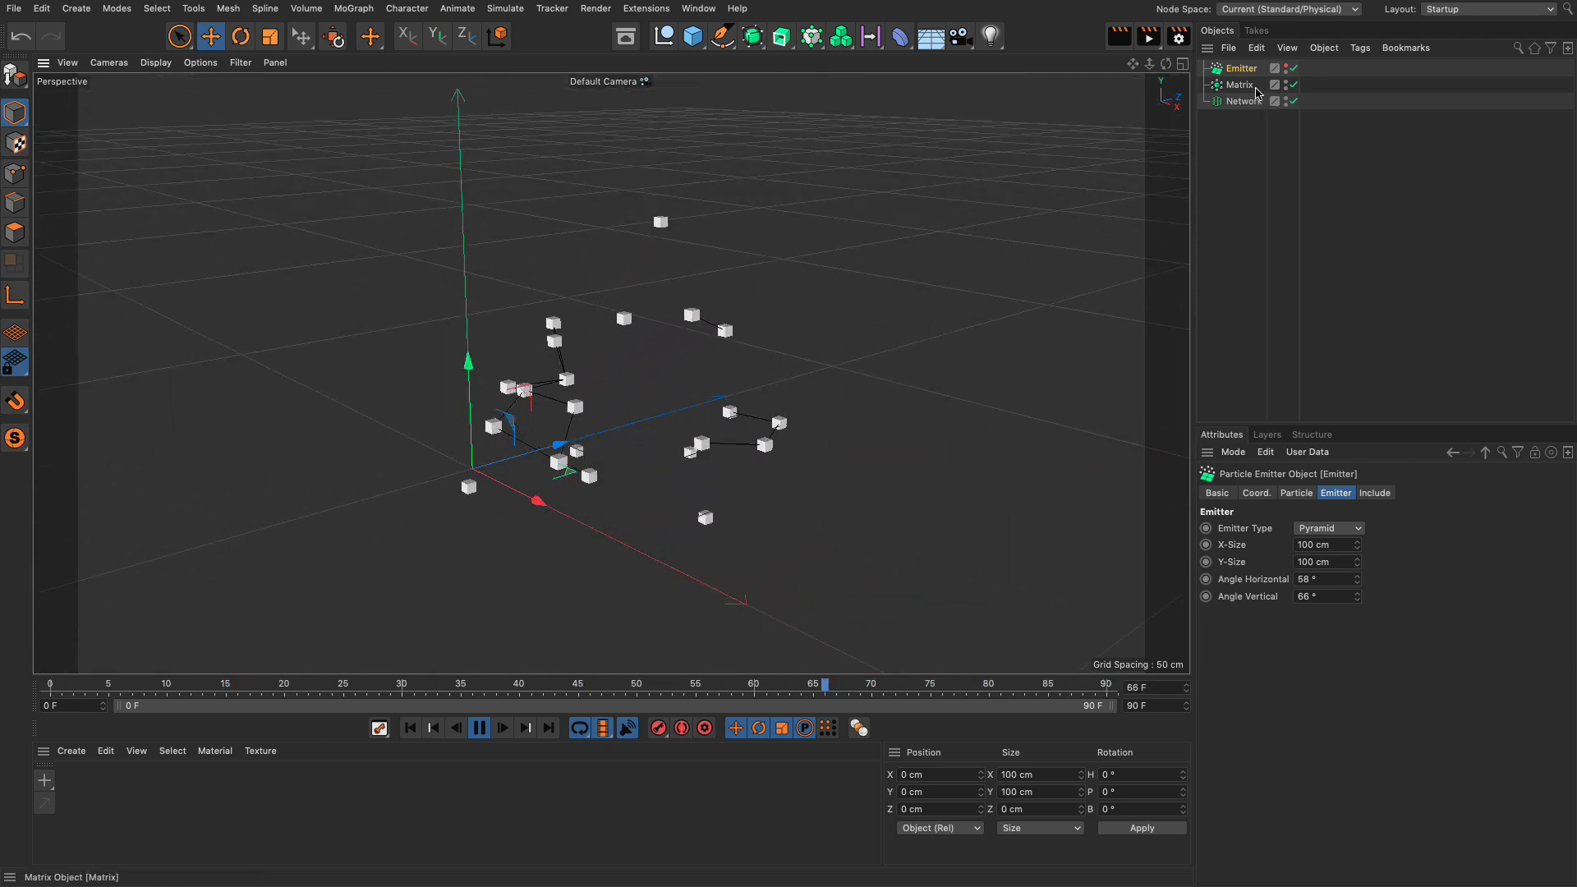
Set the Network's Max Distance to 98 cm, stop the playback, and return to the first frame
{"action": "left_click", "coordinate": [1244, 101]}
{"action": "left_click_drag", "start_coordinate": [1360, 529], "coordinate": [1364, 519]}
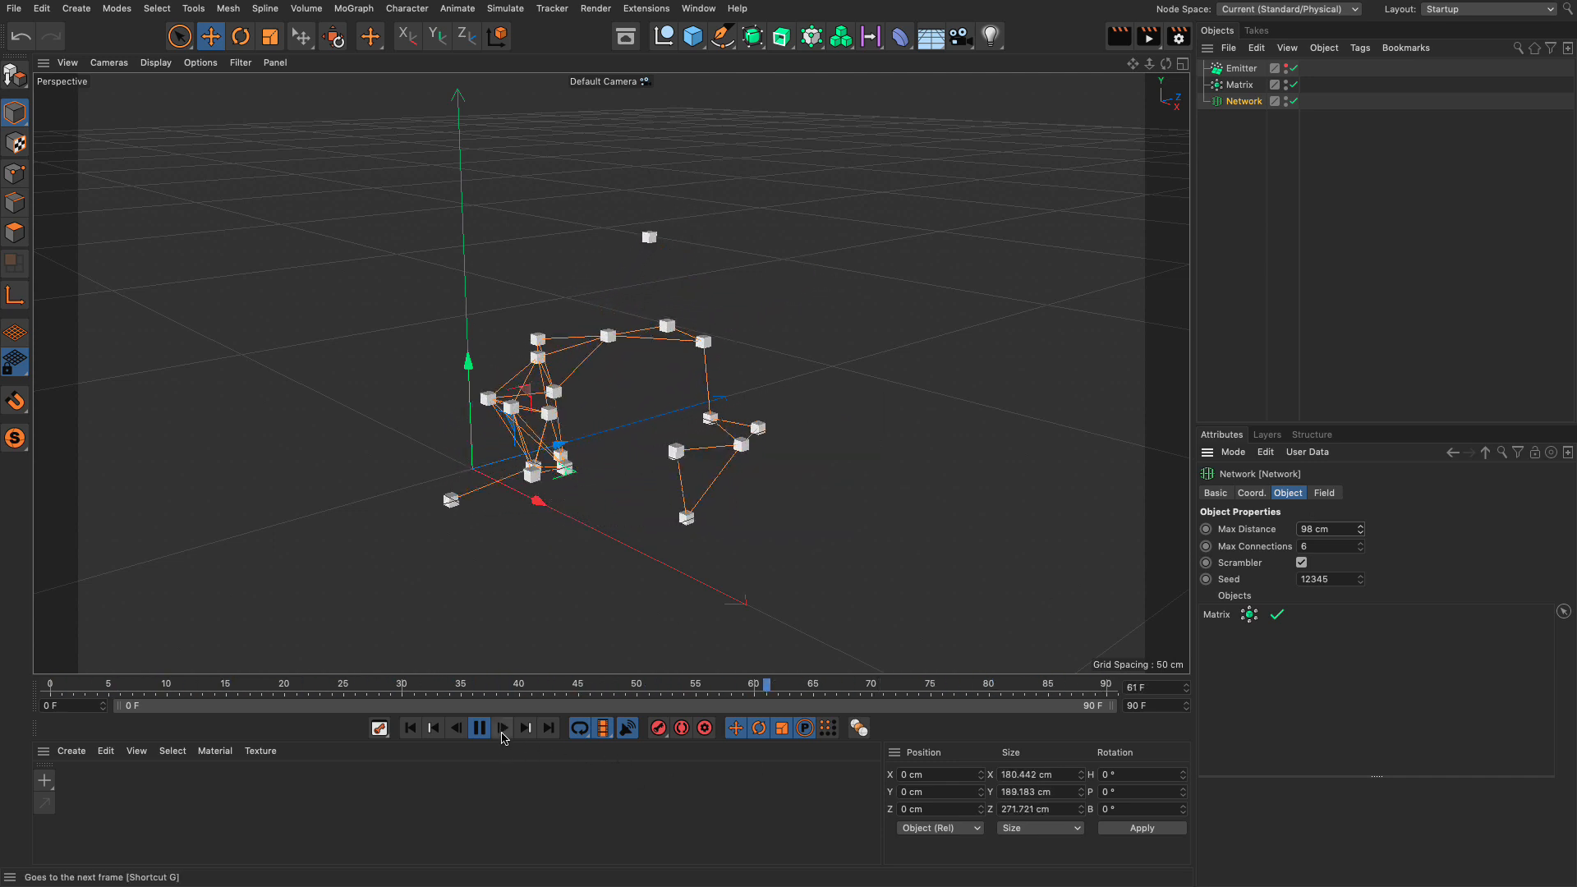
{"action": "left_click", "coordinate": [480, 729]}
{"action": "left_click", "coordinate": [411, 728]}
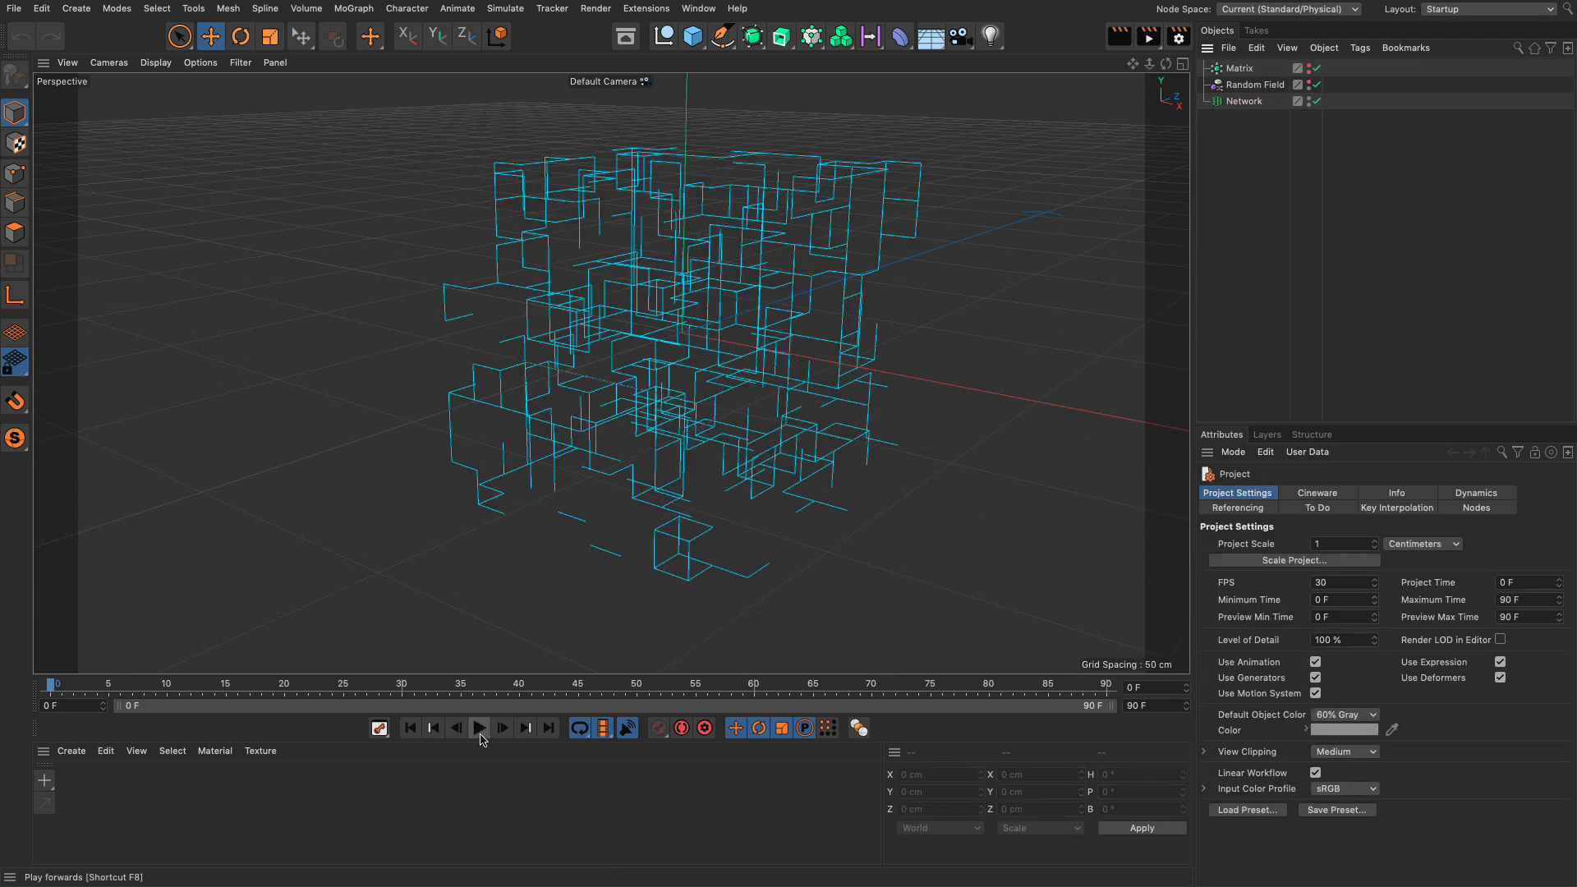
Play the Network animation driven by the Random Field, stop it, and rewind to the first frame
{"action": "left_click", "coordinate": [480, 730]}
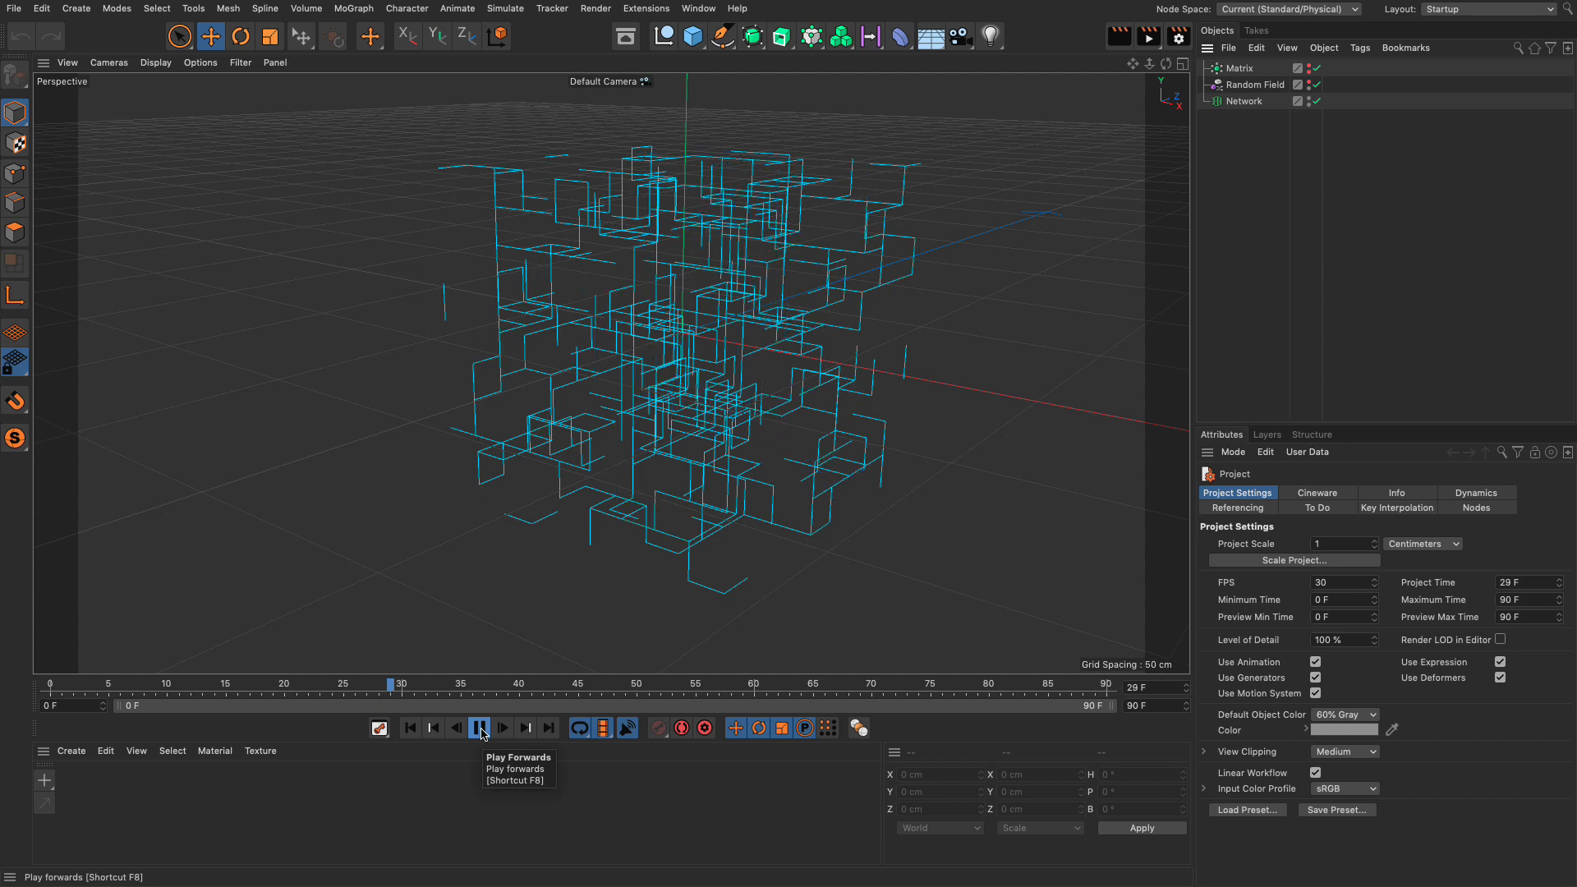
{"action": "left_click", "coordinate": [479, 728]}
{"action": "left_click", "coordinate": [409, 728]}
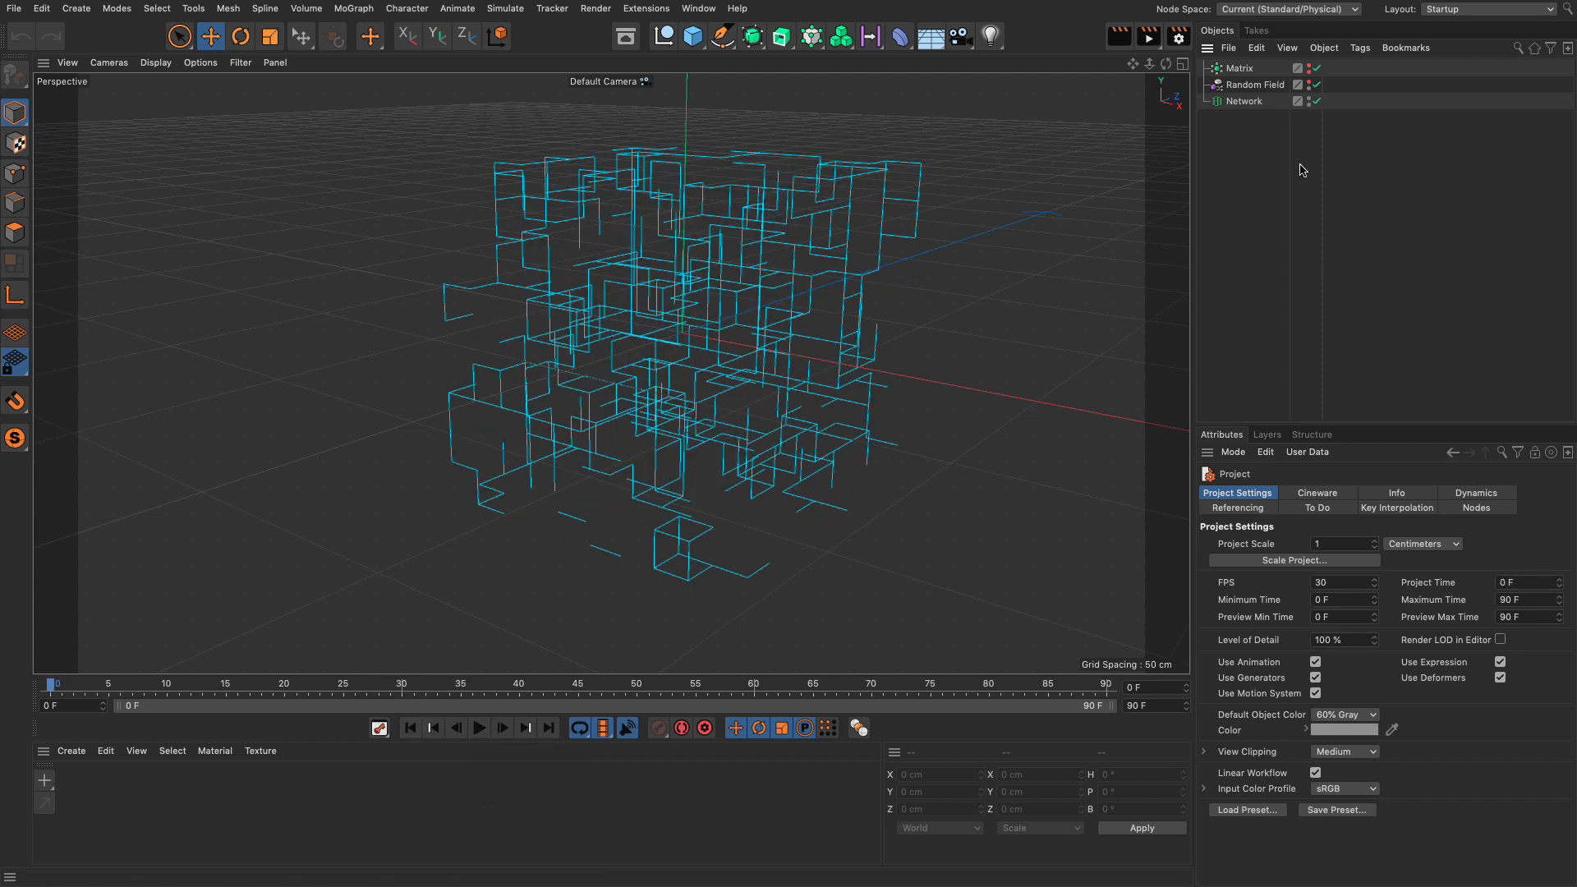
Examine the settings of the Matrix and the Random Field, and the field assigned to the Network
{"action": "left_click", "coordinate": [1240, 69]}
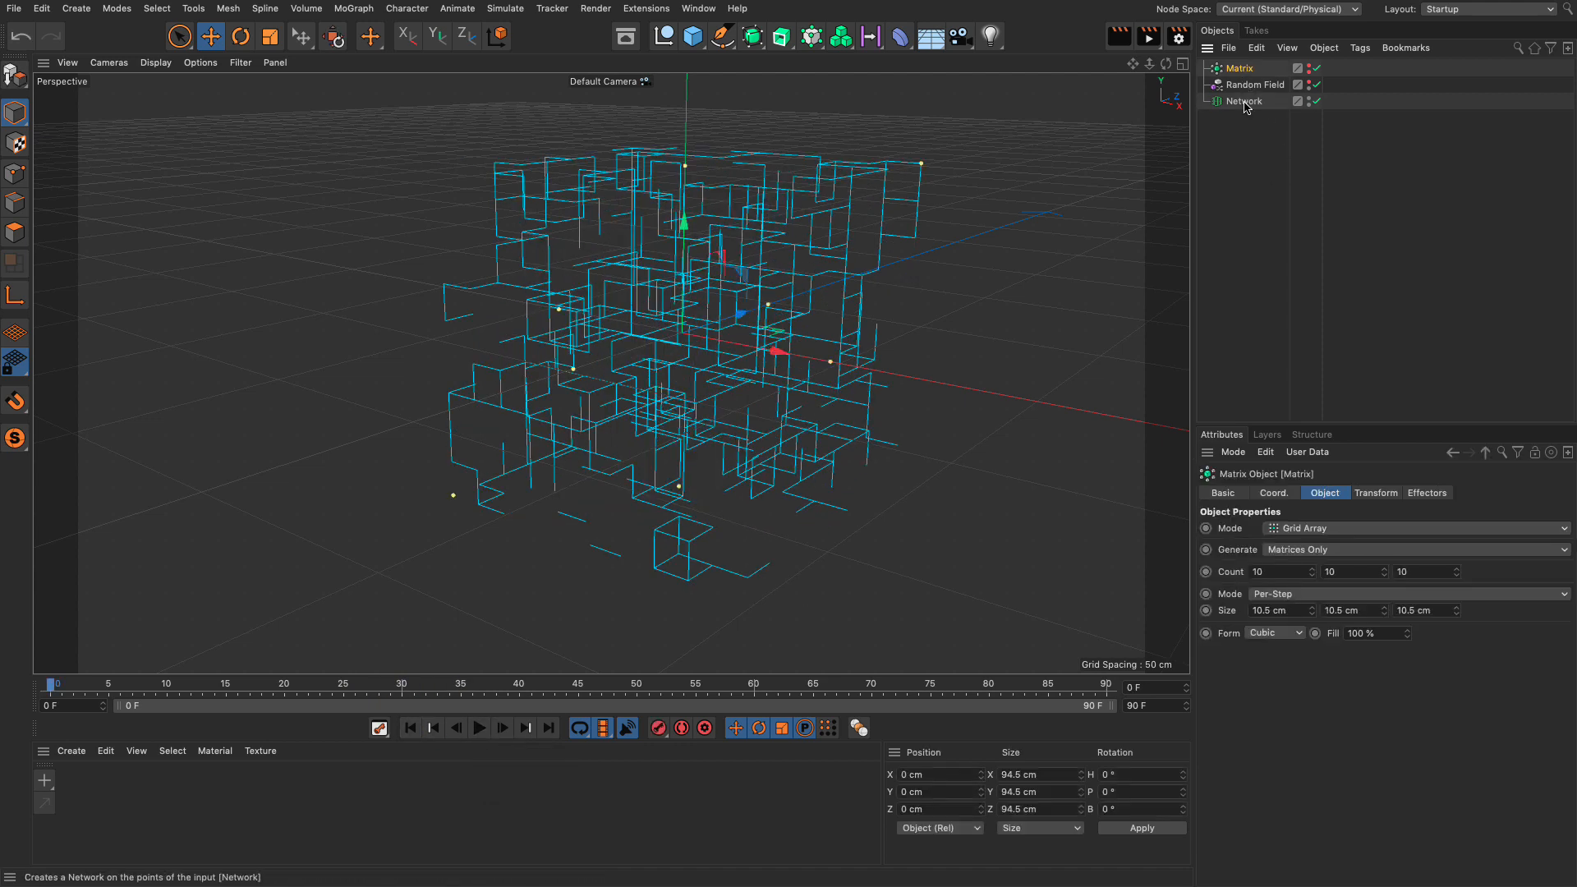
{"action": "left_click", "coordinate": [1244, 101]}
{"action": "key", "text": "Up"}
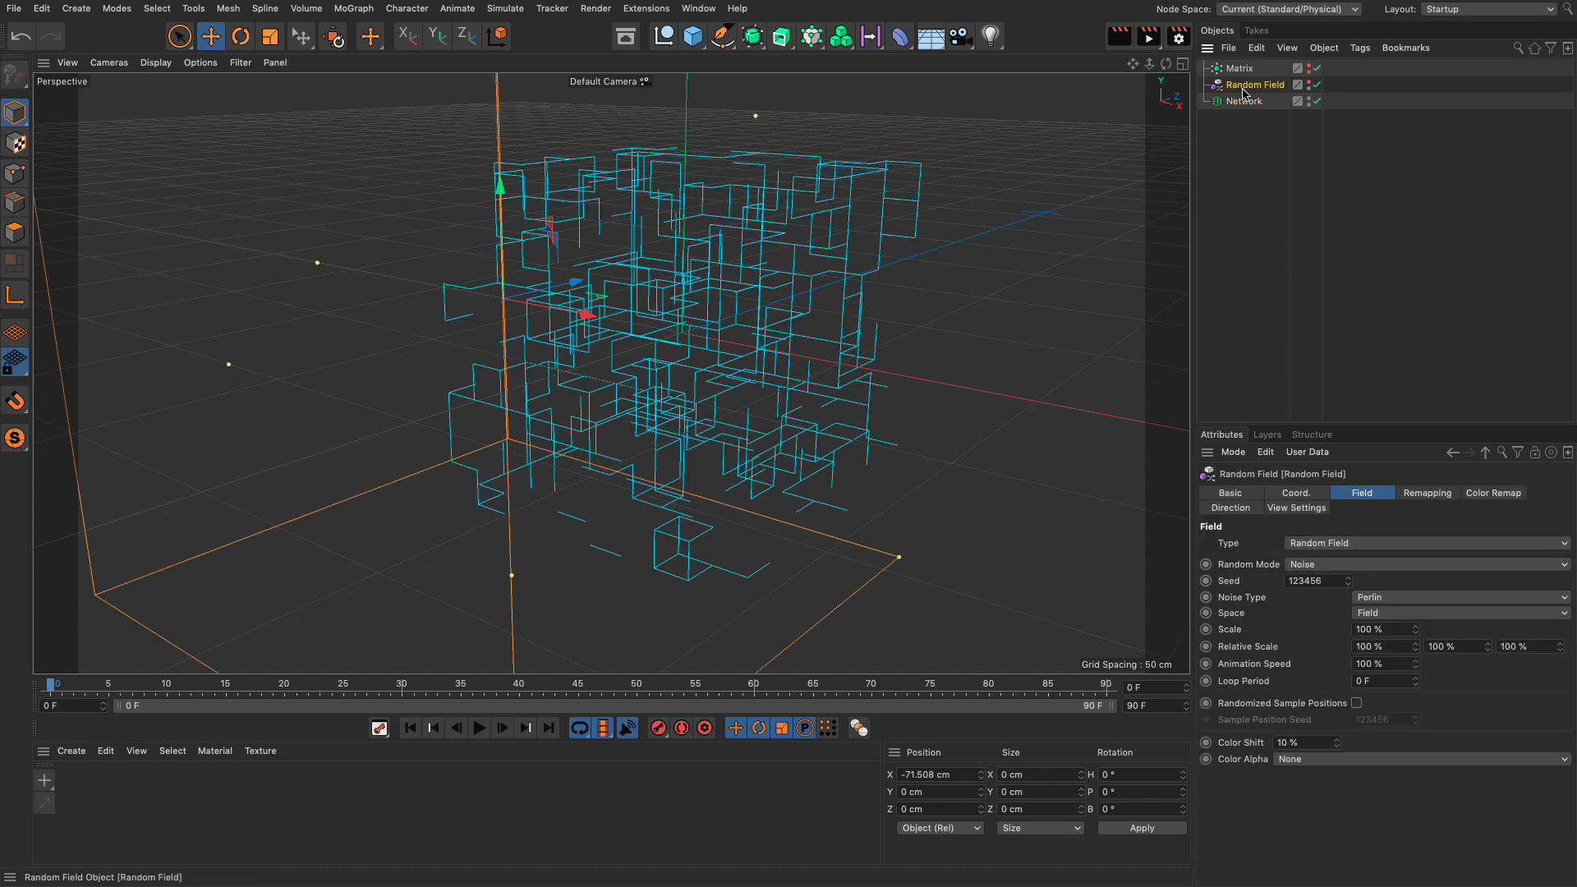
{"action": "left_click", "coordinate": [1242, 102]}
{"action": "left_click", "coordinate": [1325, 492]}
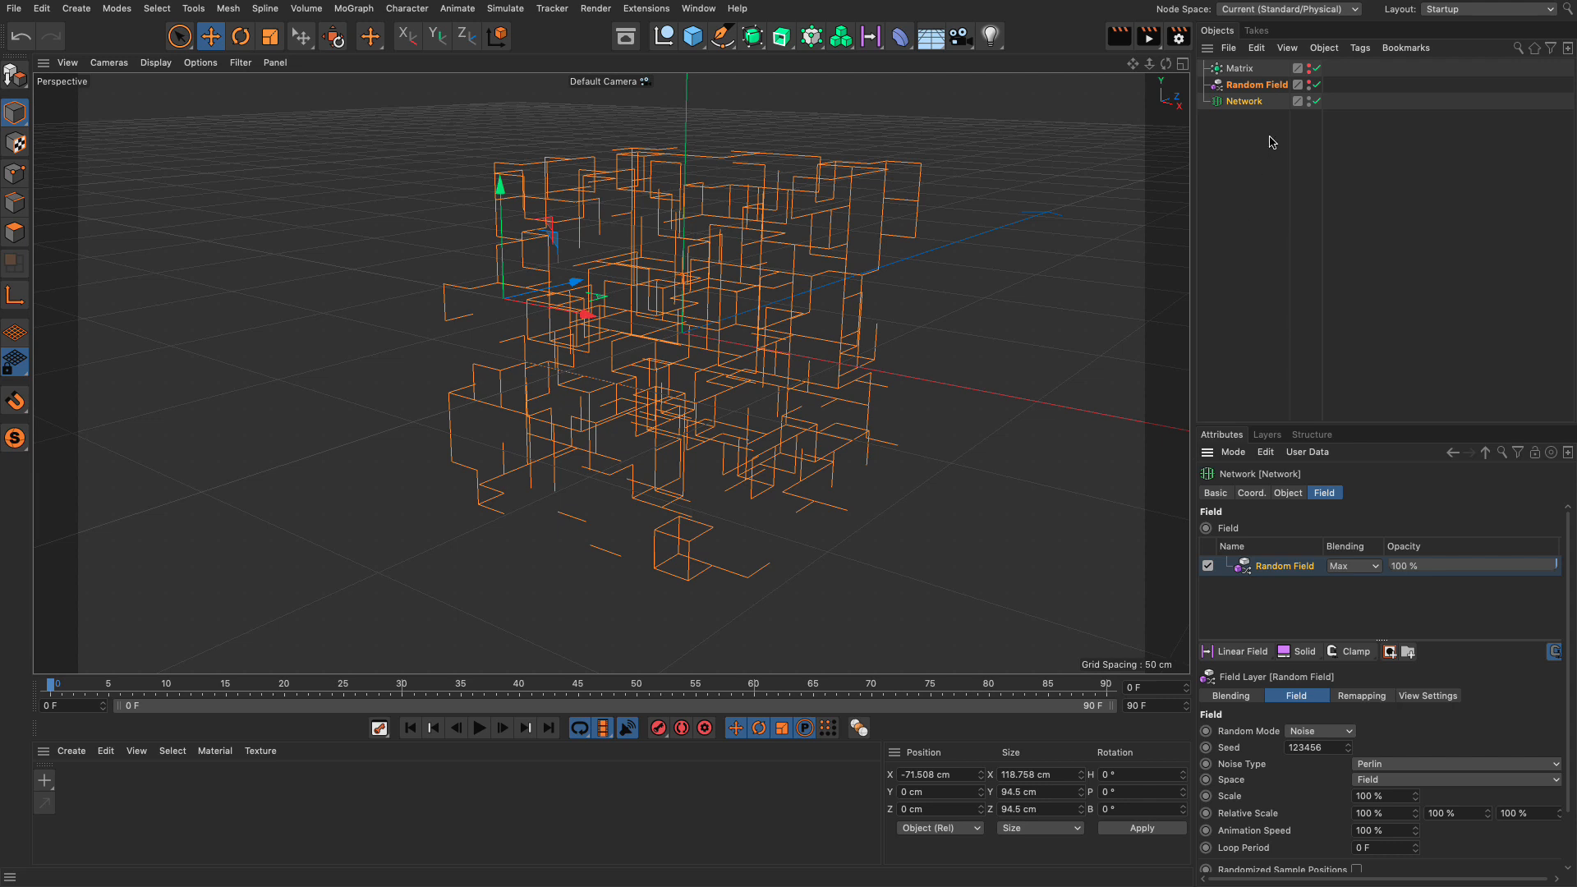
Disable and delete the Random Field for comparison, restore it, and switch the Network off and on again
{"action": "left_click", "coordinate": [1318, 85]}
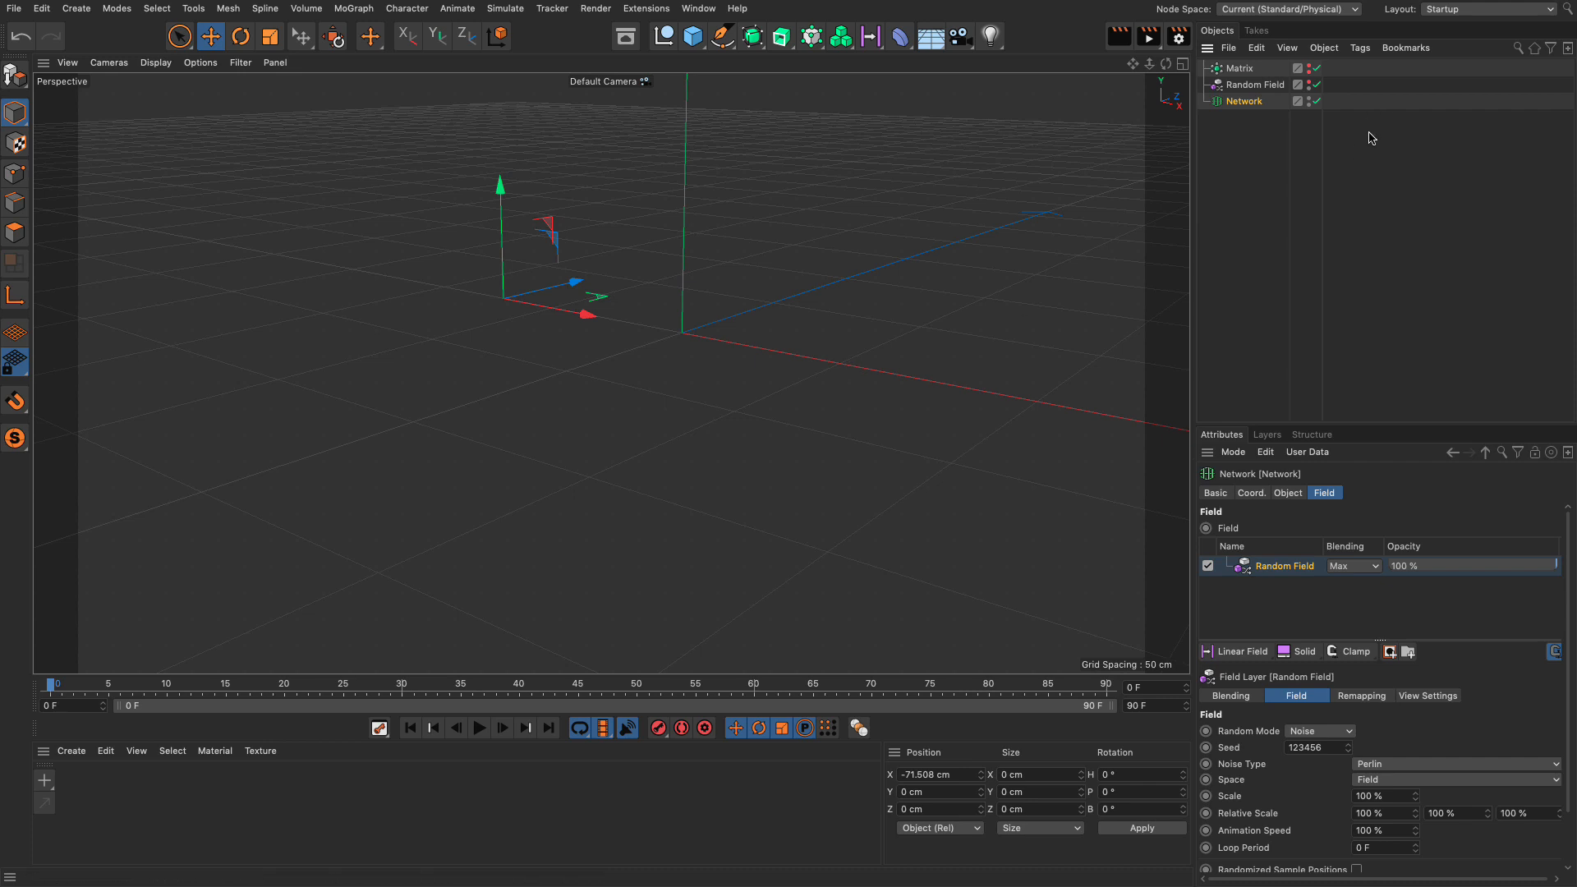
{"action": "left_click", "coordinate": [1316, 85]}
{"action": "left_click", "coordinate": [1251, 86]}
{"action": "key", "text": "Delete"}
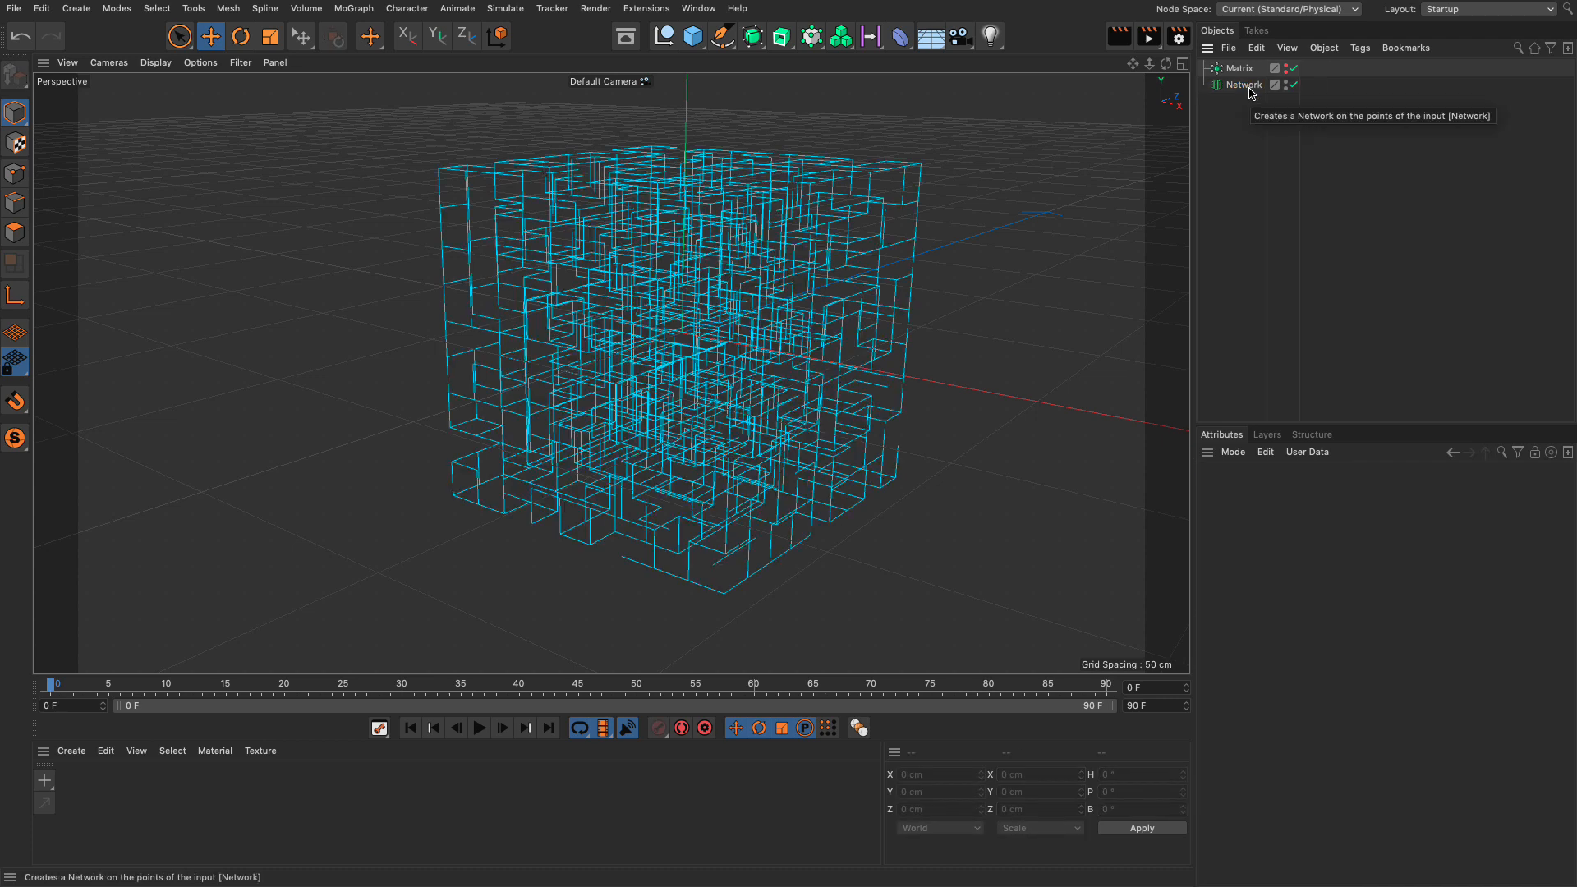
{"action": "key", "text": "ctrl+z"}
{"action": "left_click", "coordinate": [1317, 85]}
{"action": "left_click", "coordinate": [1289, 198]}
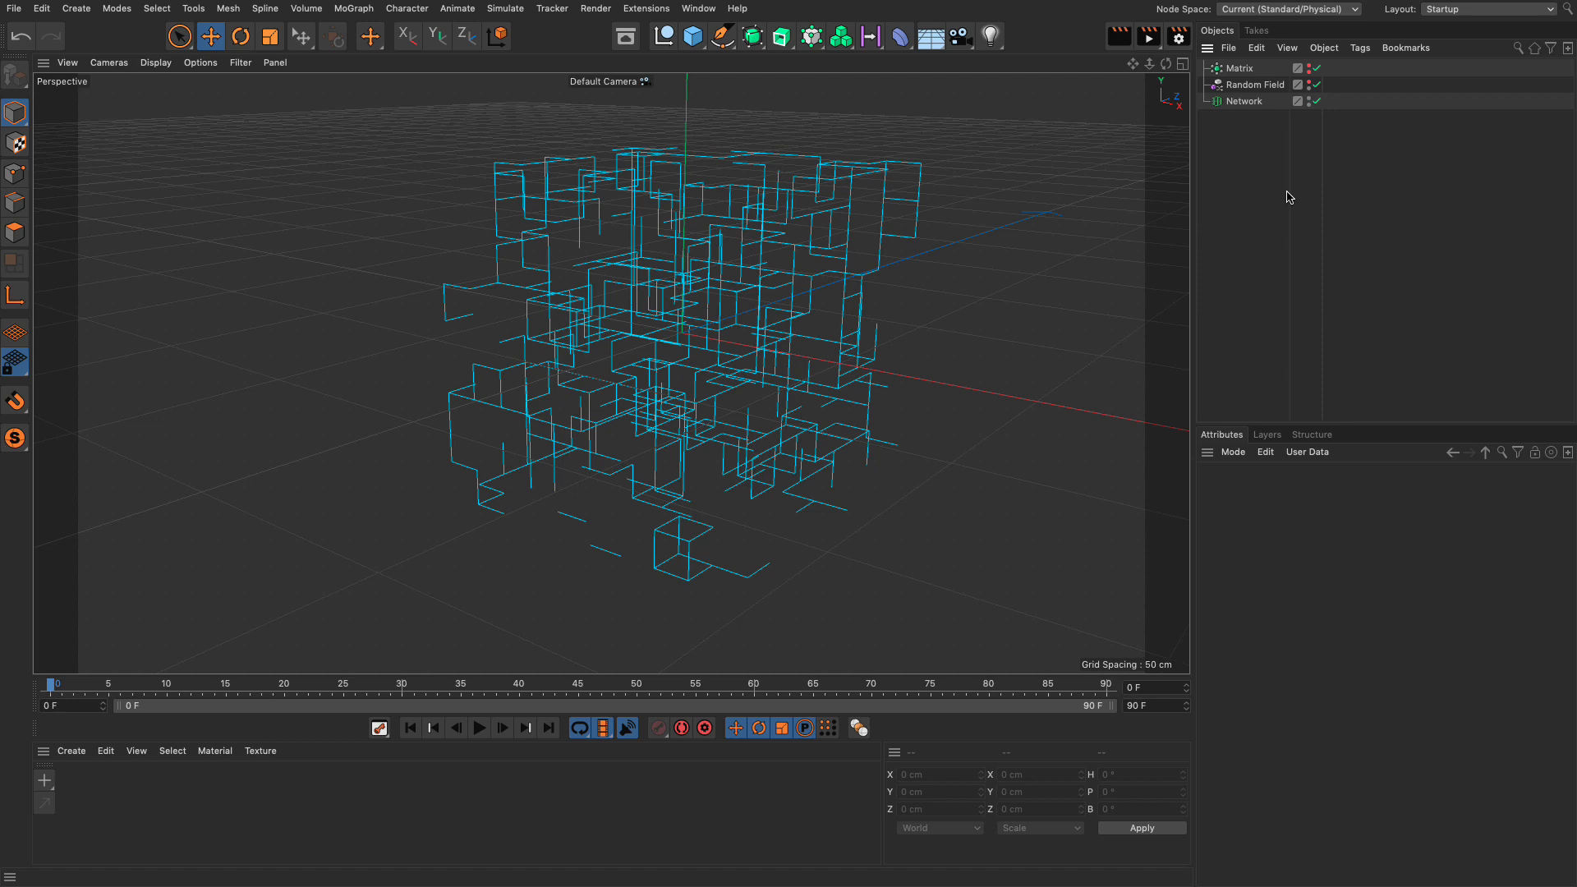
{"action": "left_click", "coordinate": [1316, 101]}
{"action": "left_click", "coordinate": [1317, 101]}
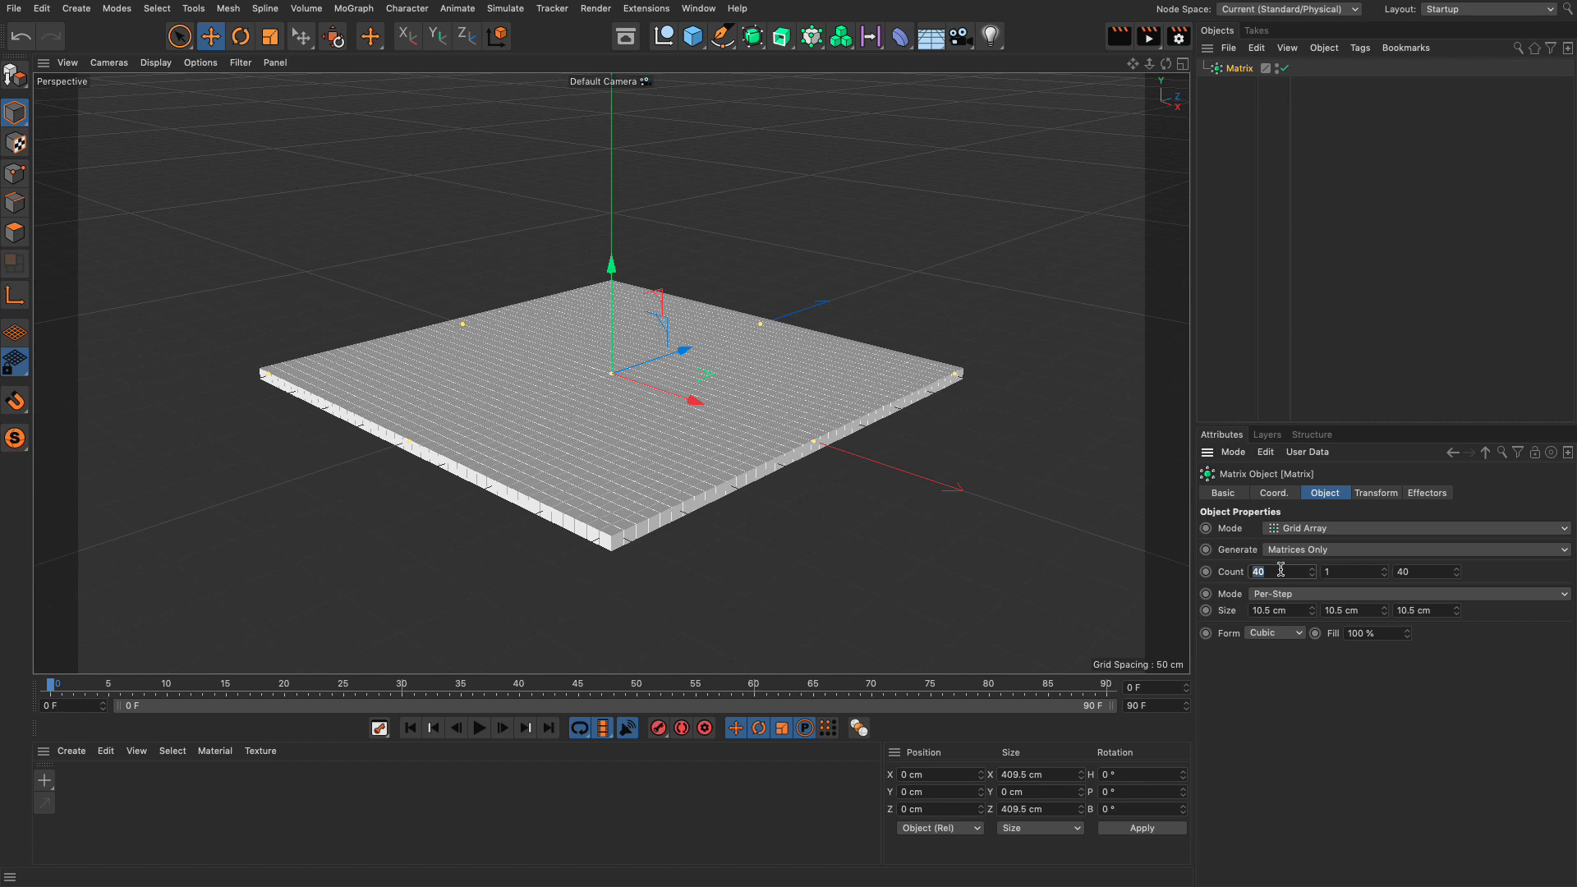
Set the new Matrix's count to 10 × 10 × 10 and hide the Matrix in the viewport
{"action": "type", "text": "10"}
{"action": "key", "text": "Tab"}
{"action": "type", "text": "10"}
{"action": "key", "text": "Tab"}
{"action": "type", "text": "10"}
{"action": "key", "text": "Return"}
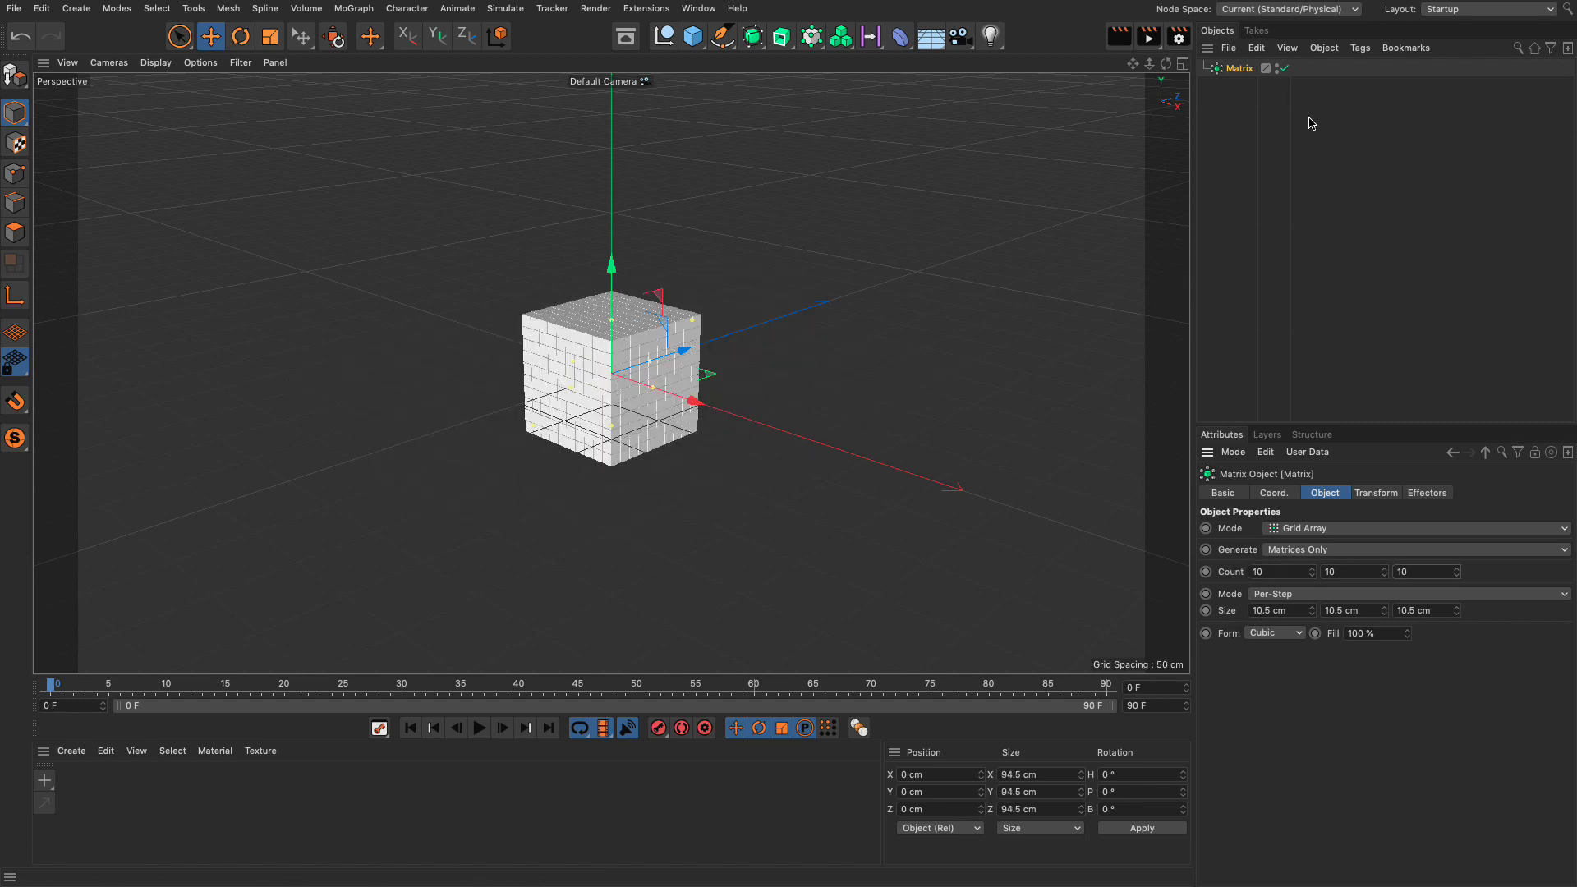
{"action": "left_click", "coordinate": [1278, 66]}
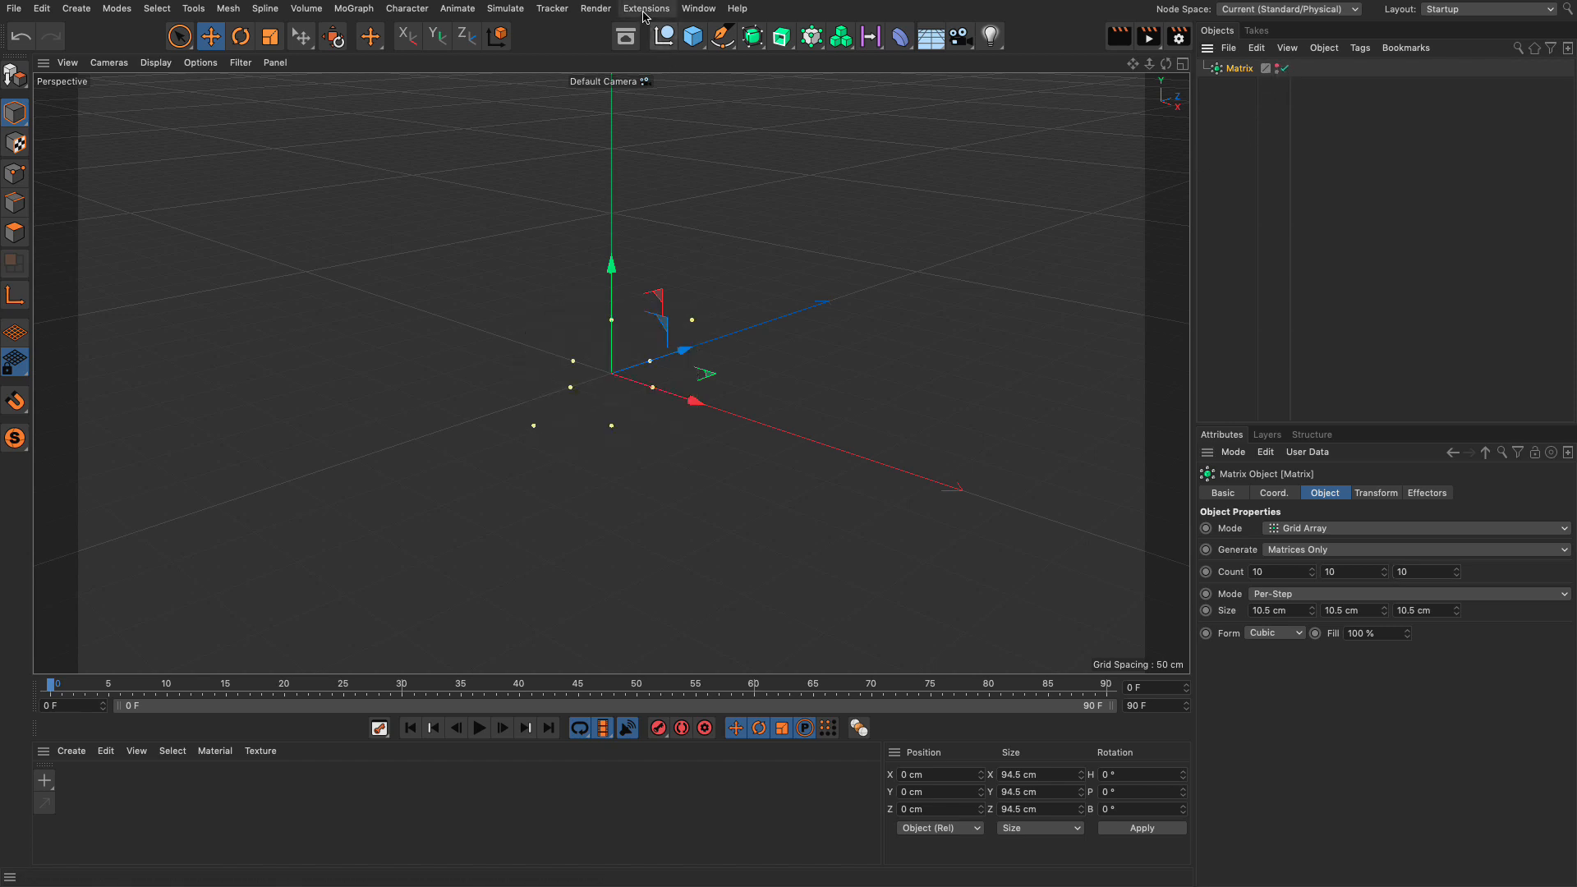
Add a Network object and assign the Matrix to its Objects list
{"action": "left_click", "coordinate": [646, 9]}
{"action": "left_click", "coordinate": [659, 344]}
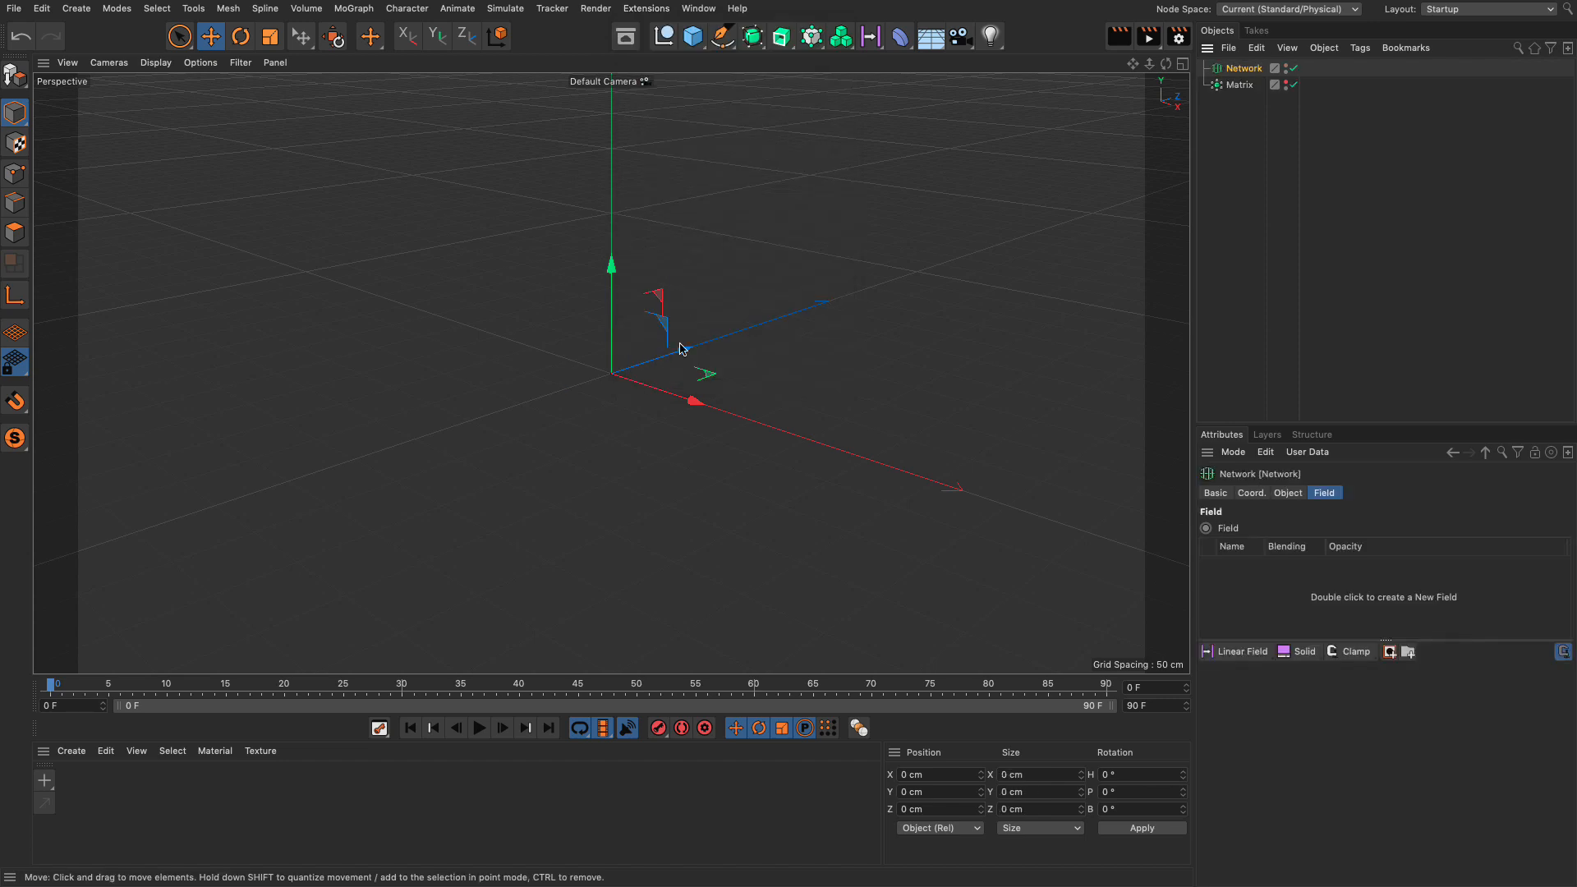
{"action": "left_click_drag", "start_coordinate": [1243, 68], "coordinate": [1270, 632]}
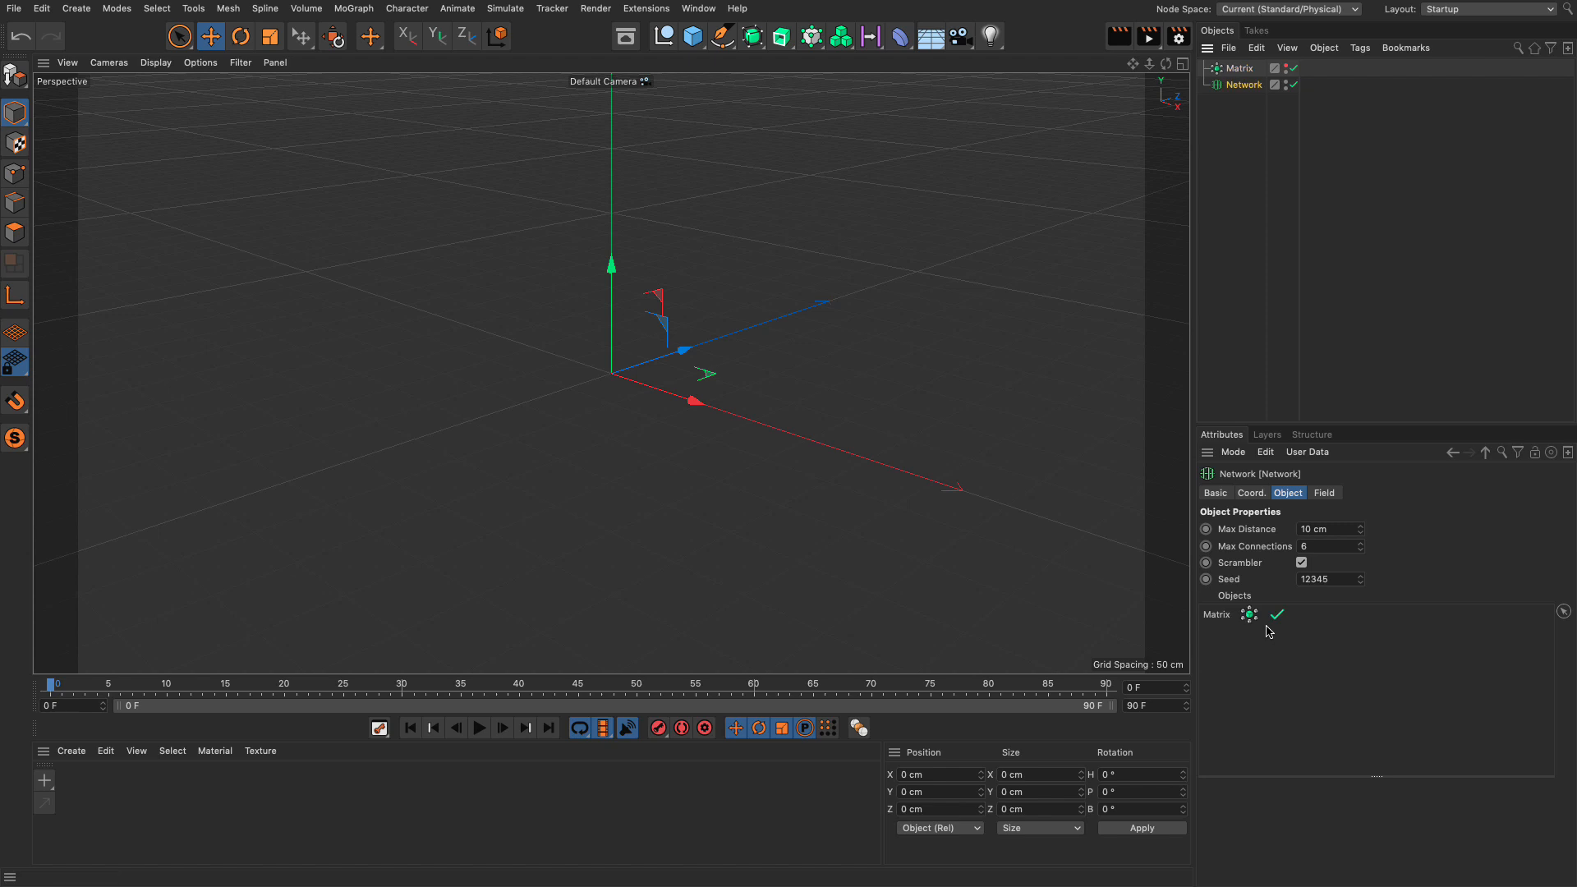
Set the Network's Max Distance to 11 cm and its Max Connections to 3
{"action": "left_click", "coordinate": [1335, 528]}
{"action": "type", "text": "11"}
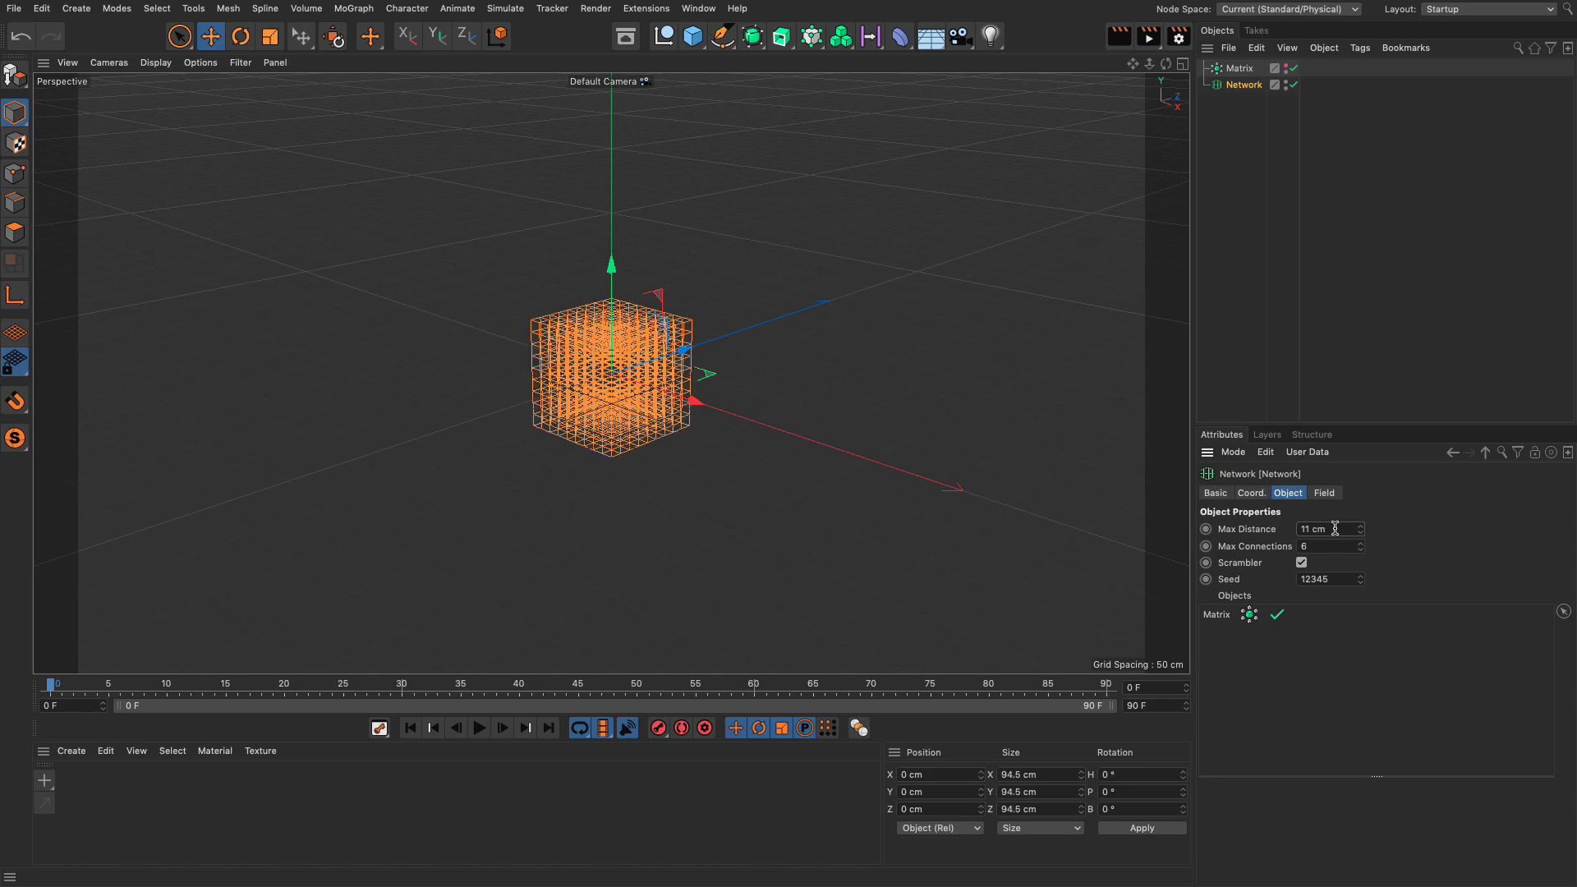
{"action": "scroll", "coordinate": [788, 436], "scroll_direction": "up", "scroll_amount": 5}
{"action": "mouse_move", "coordinate": [806, 445]}
{"action": "left_mouse_down", "text": "alt"}
{"action": "mouse_move", "coordinate": [862, 440]}
{"action": "mouse_move", "coordinate": [800, 464]}
{"action": "mouse_move", "coordinate": [835, 439]}
{"action": "left_mouse_up", "text": "alt"}
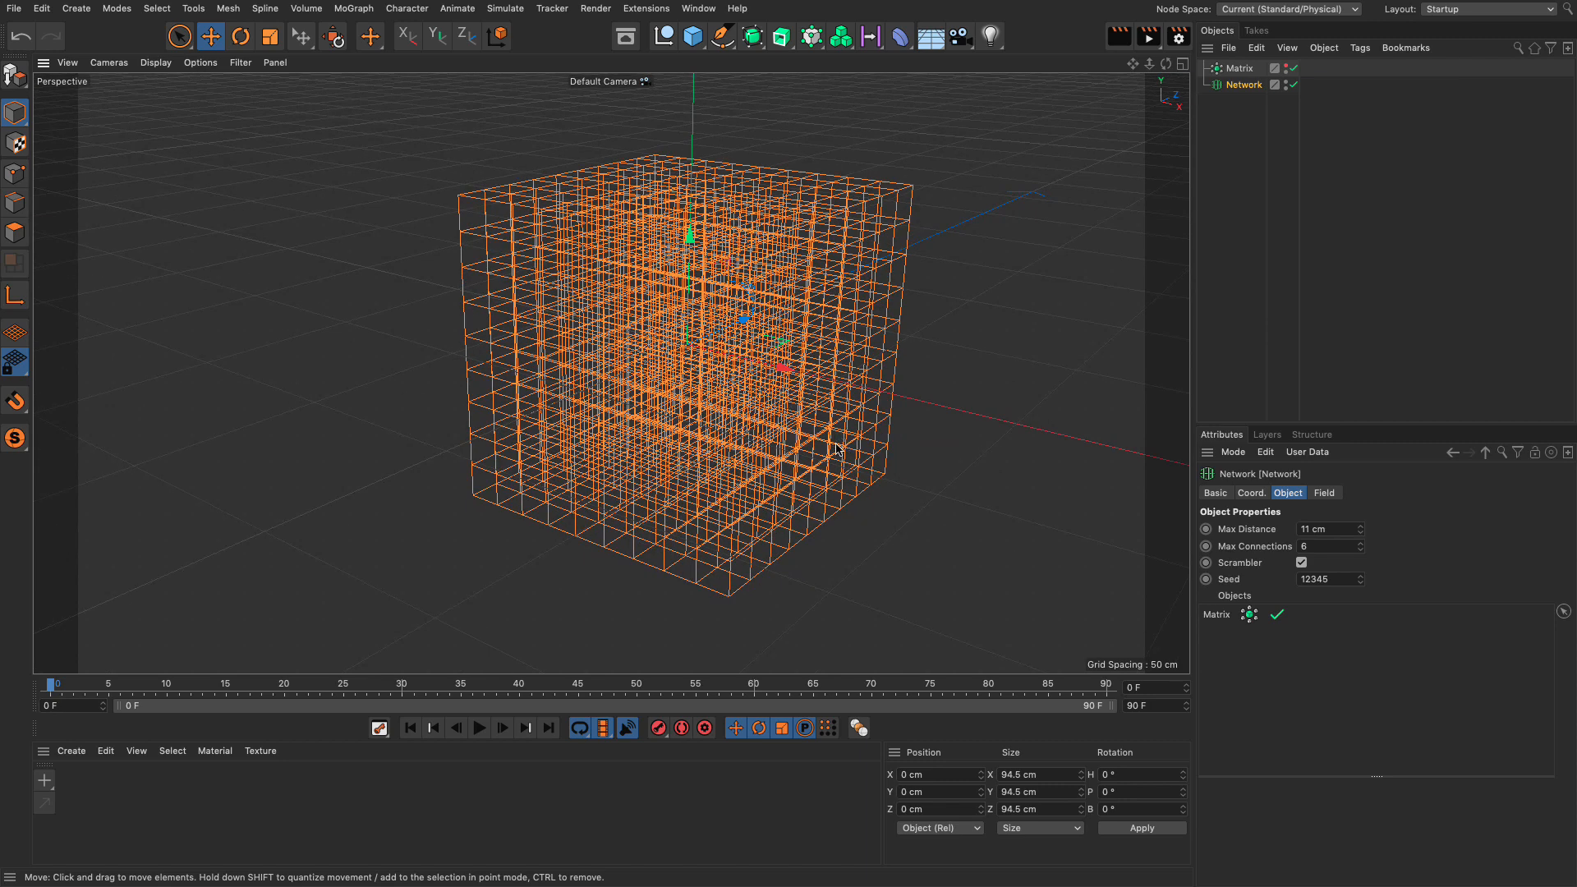
{"action": "left_click_drag", "start_coordinate": [1325, 546], "coordinate": [1275, 547]}
{"action": "type", "text": "3"}
{"action": "key", "text": "Return"}
{"action": "left_click_drag", "start_coordinate": [665, 427], "coordinate": [654, 396], "text": "alt"}
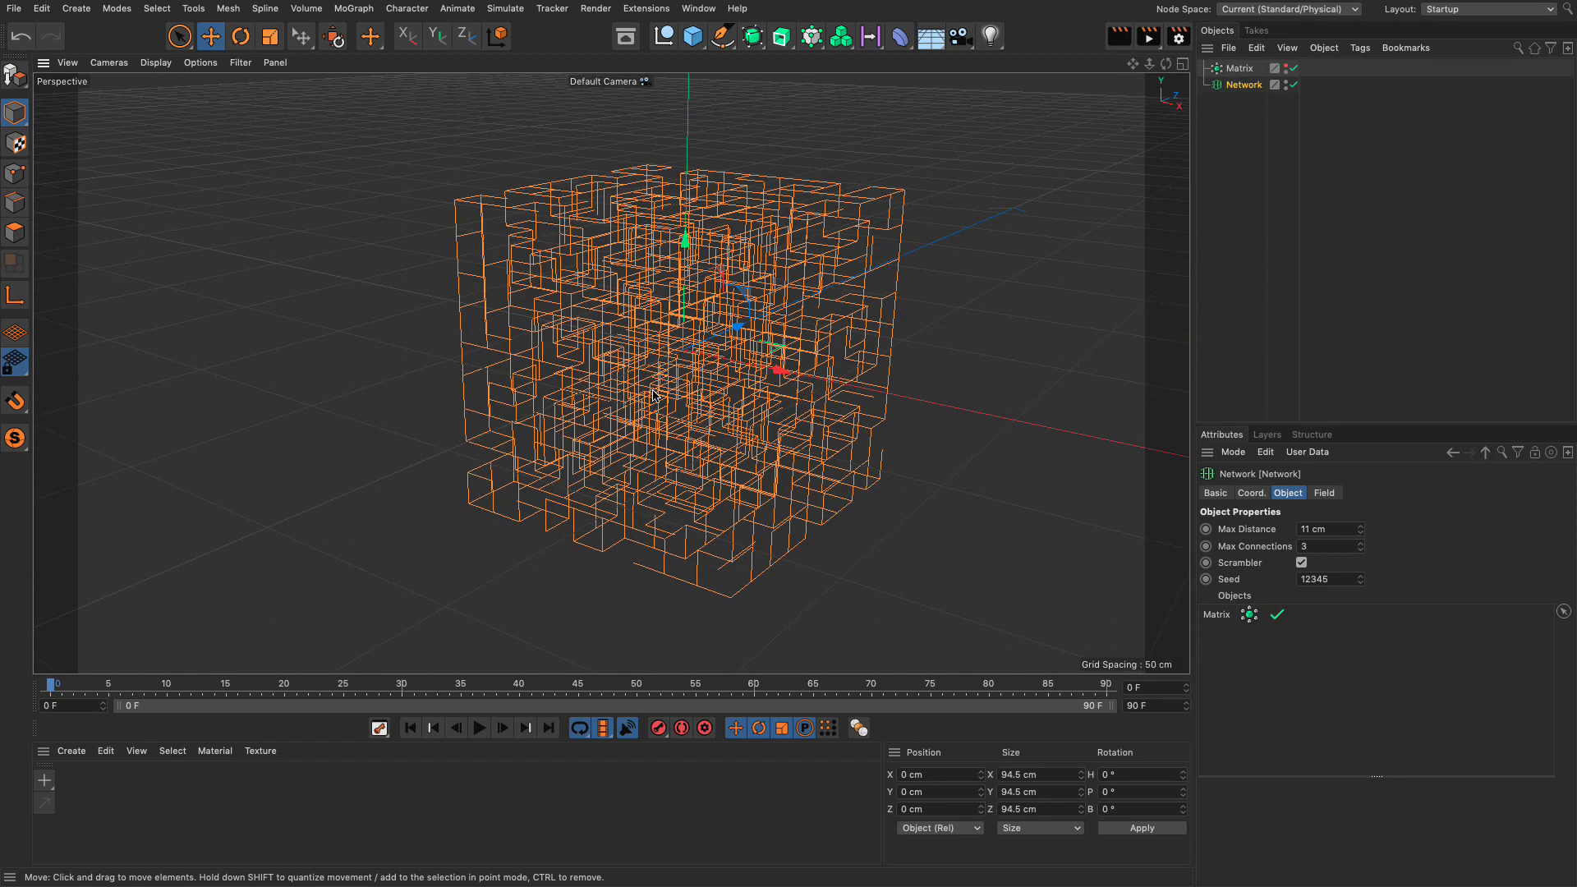
Add a Random Field to the Network, then play and stop the animation
{"action": "left_click", "coordinate": [1333, 496]}
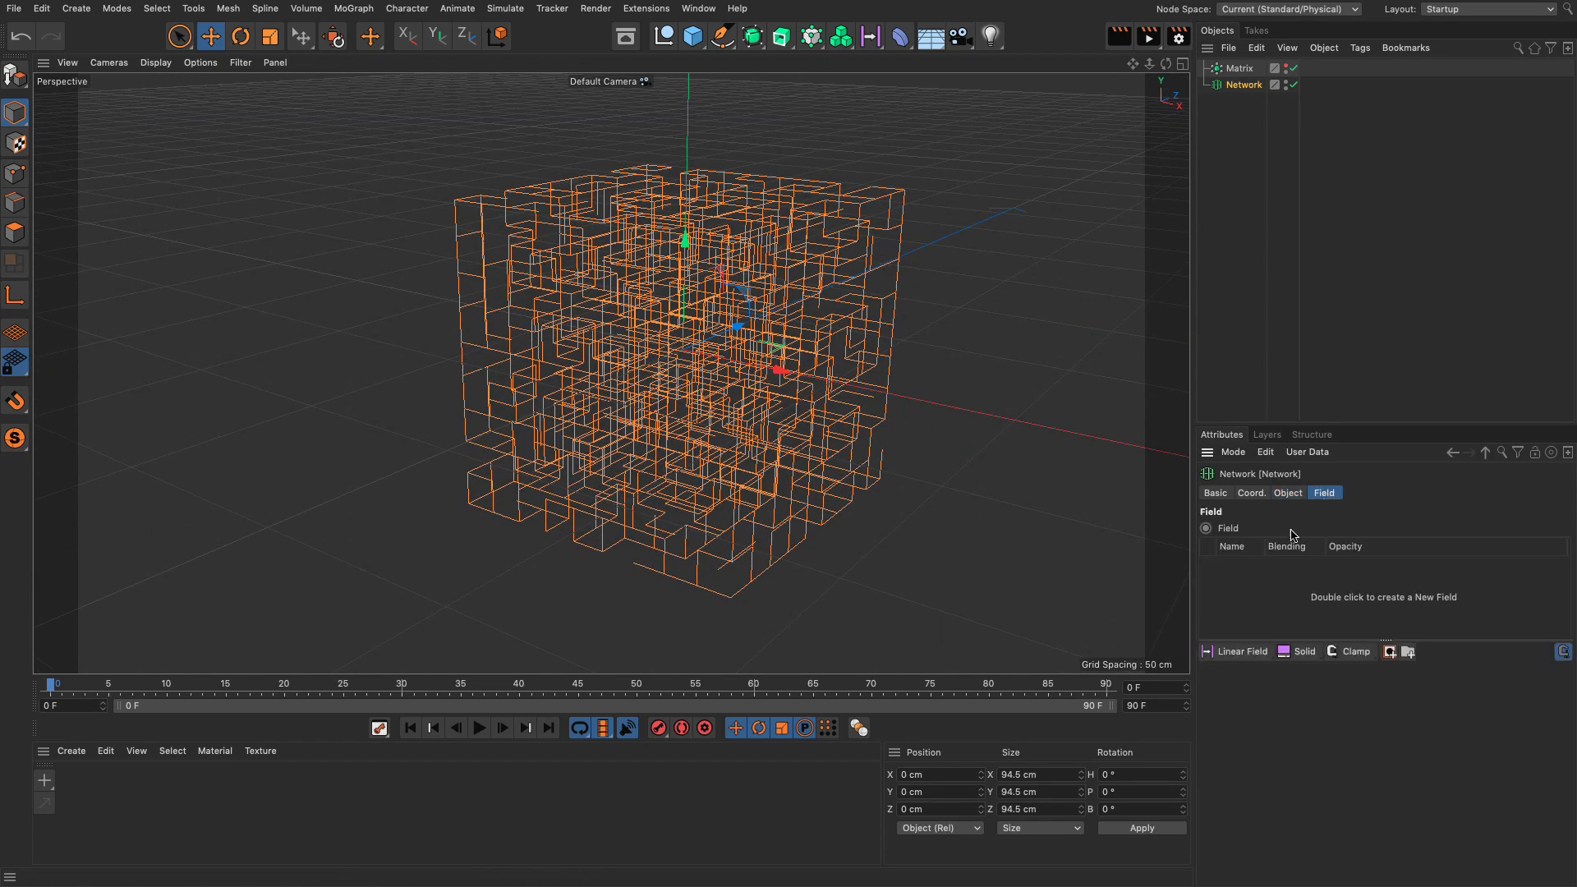
{"action": "left_click", "coordinate": [1258, 648]}
{"action": "left_click", "coordinate": [1320, 126]}
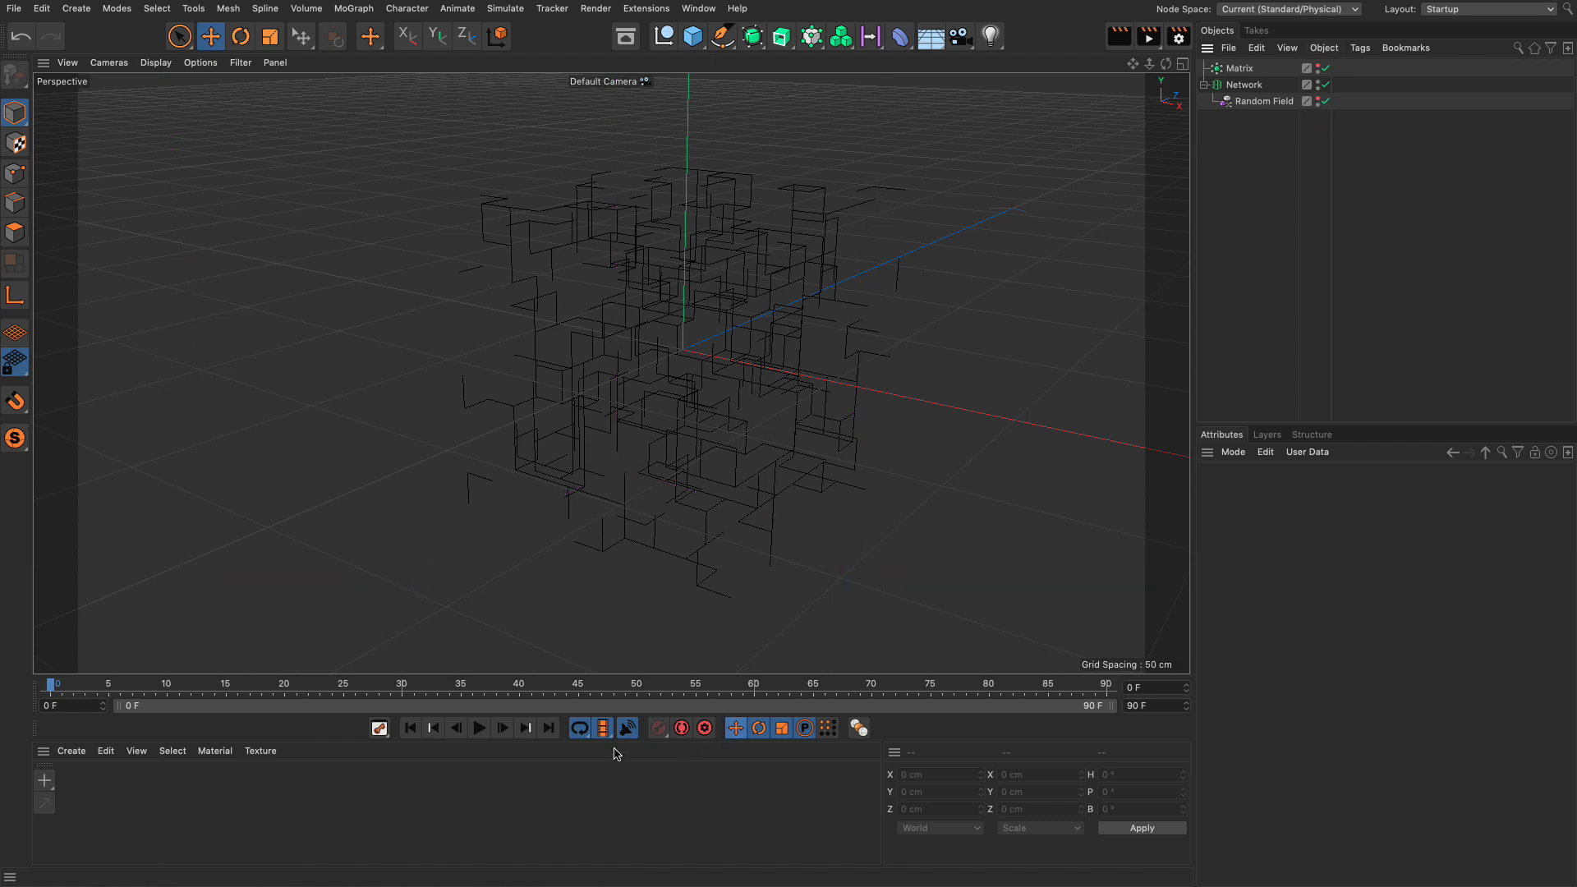
{"action": "left_click", "coordinate": [481, 729]}
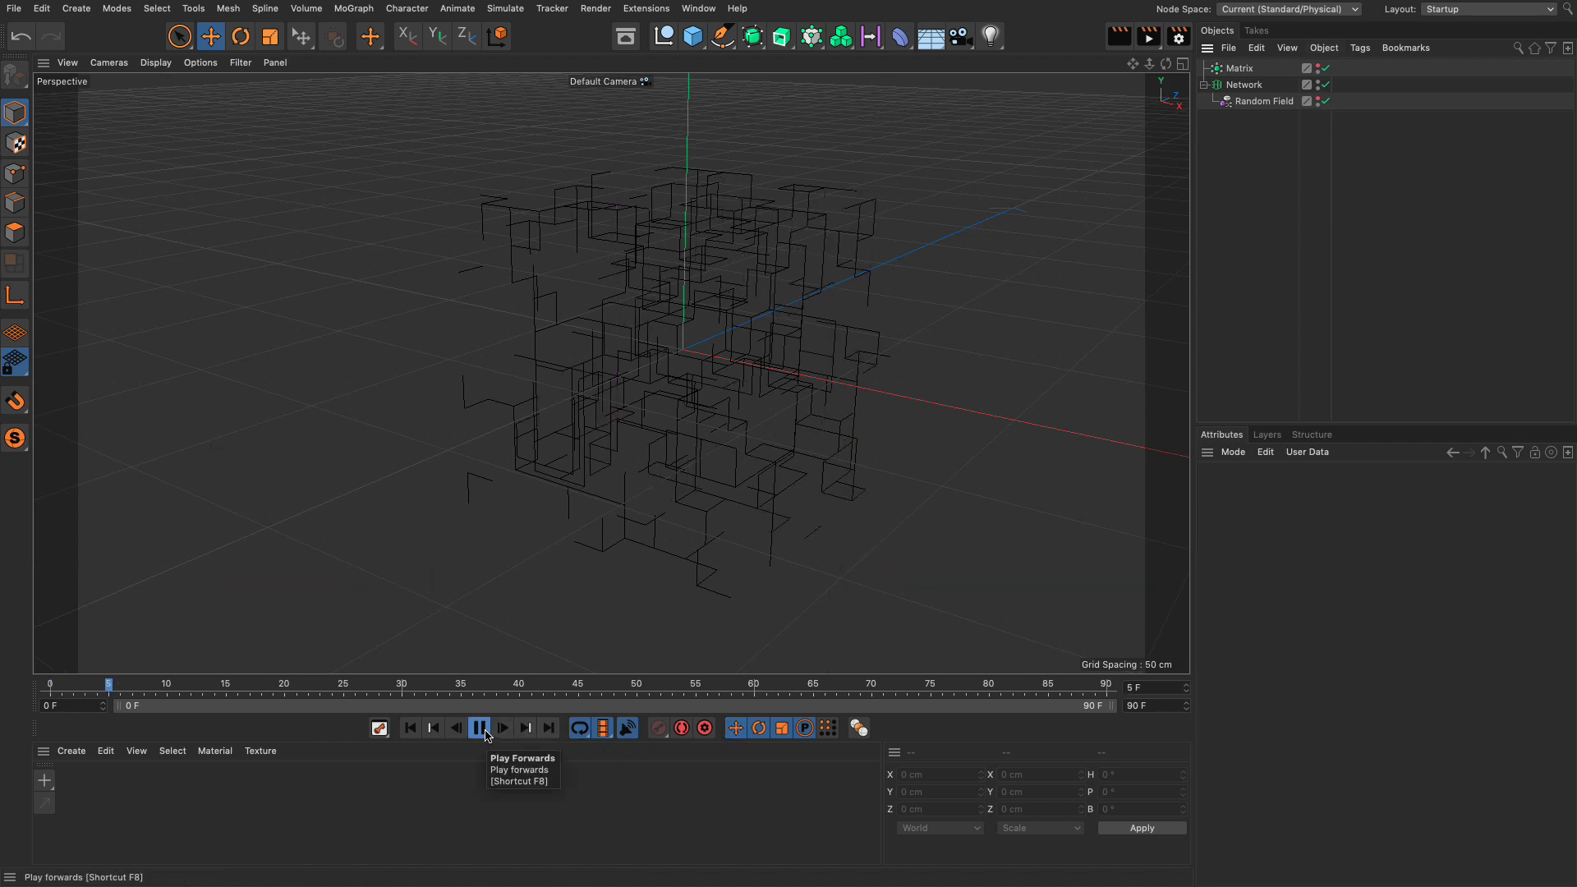
{"action": "left_click", "coordinate": [483, 730]}
Color the Network cyan-blue with a hue of 192° and preview the animation again
{"action": "left_click", "coordinate": [766, 339]}
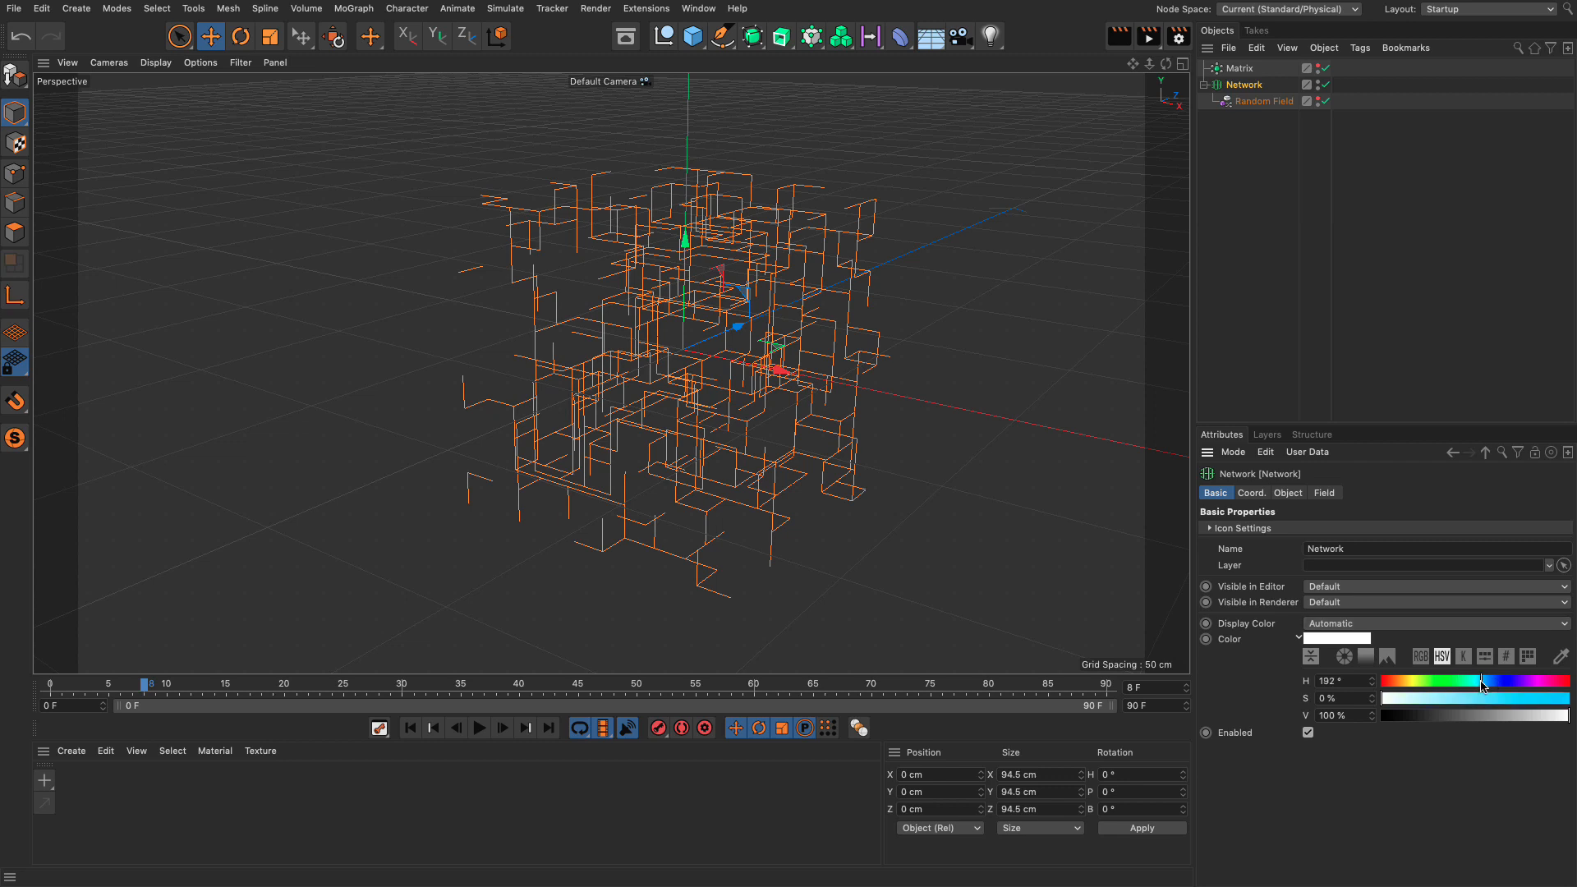
{"action": "left_click", "coordinate": [1284, 373]}
{"action": "left_click", "coordinate": [481, 728]}
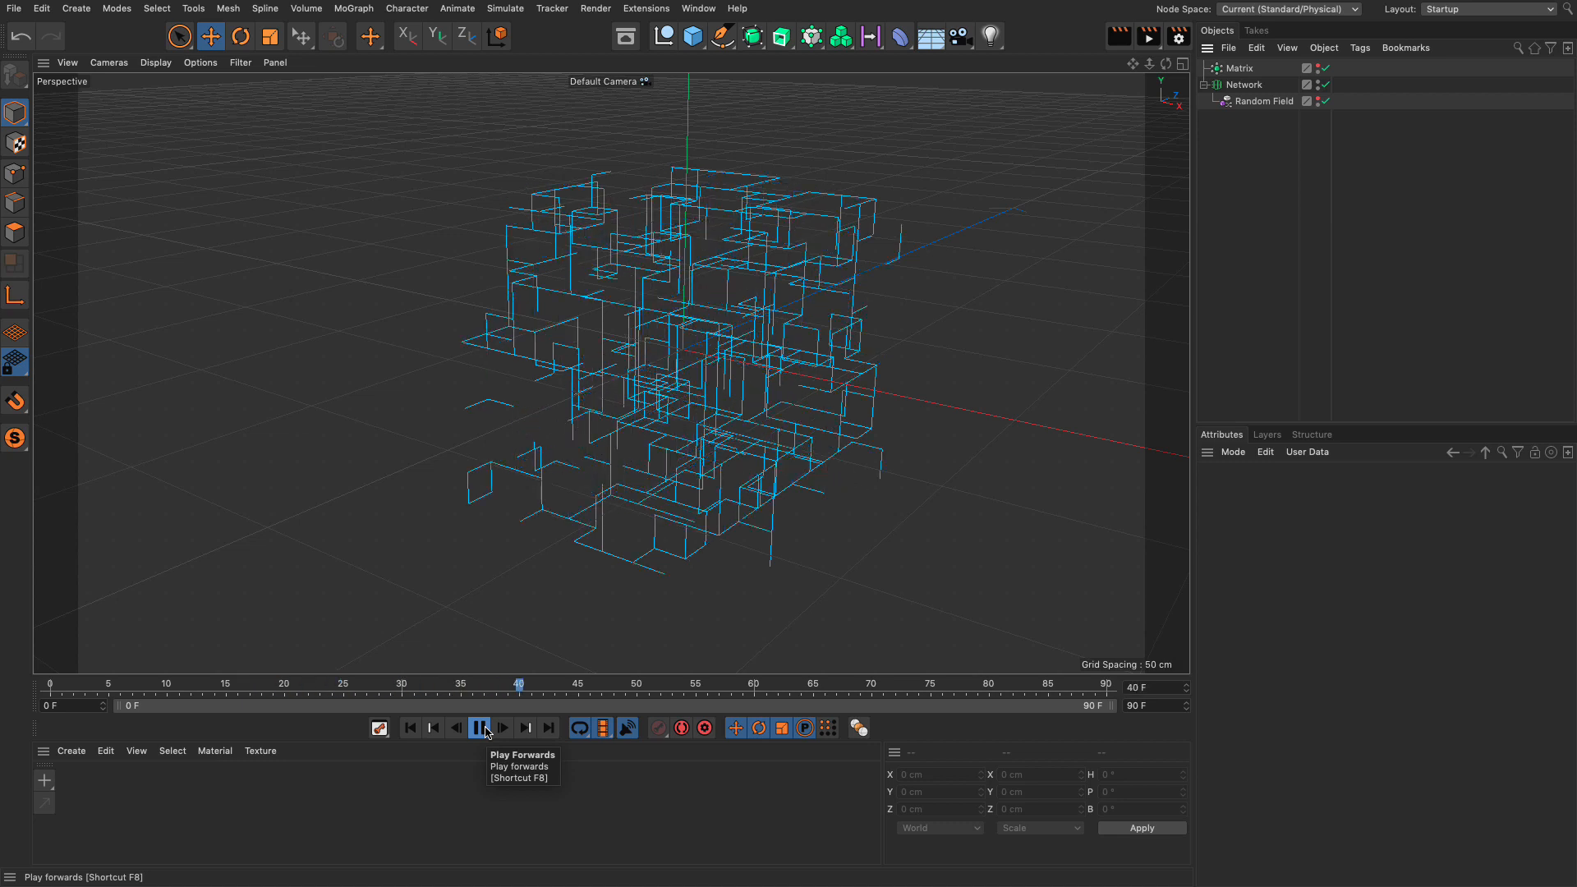
{"action": "left_click", "coordinate": [481, 729]}
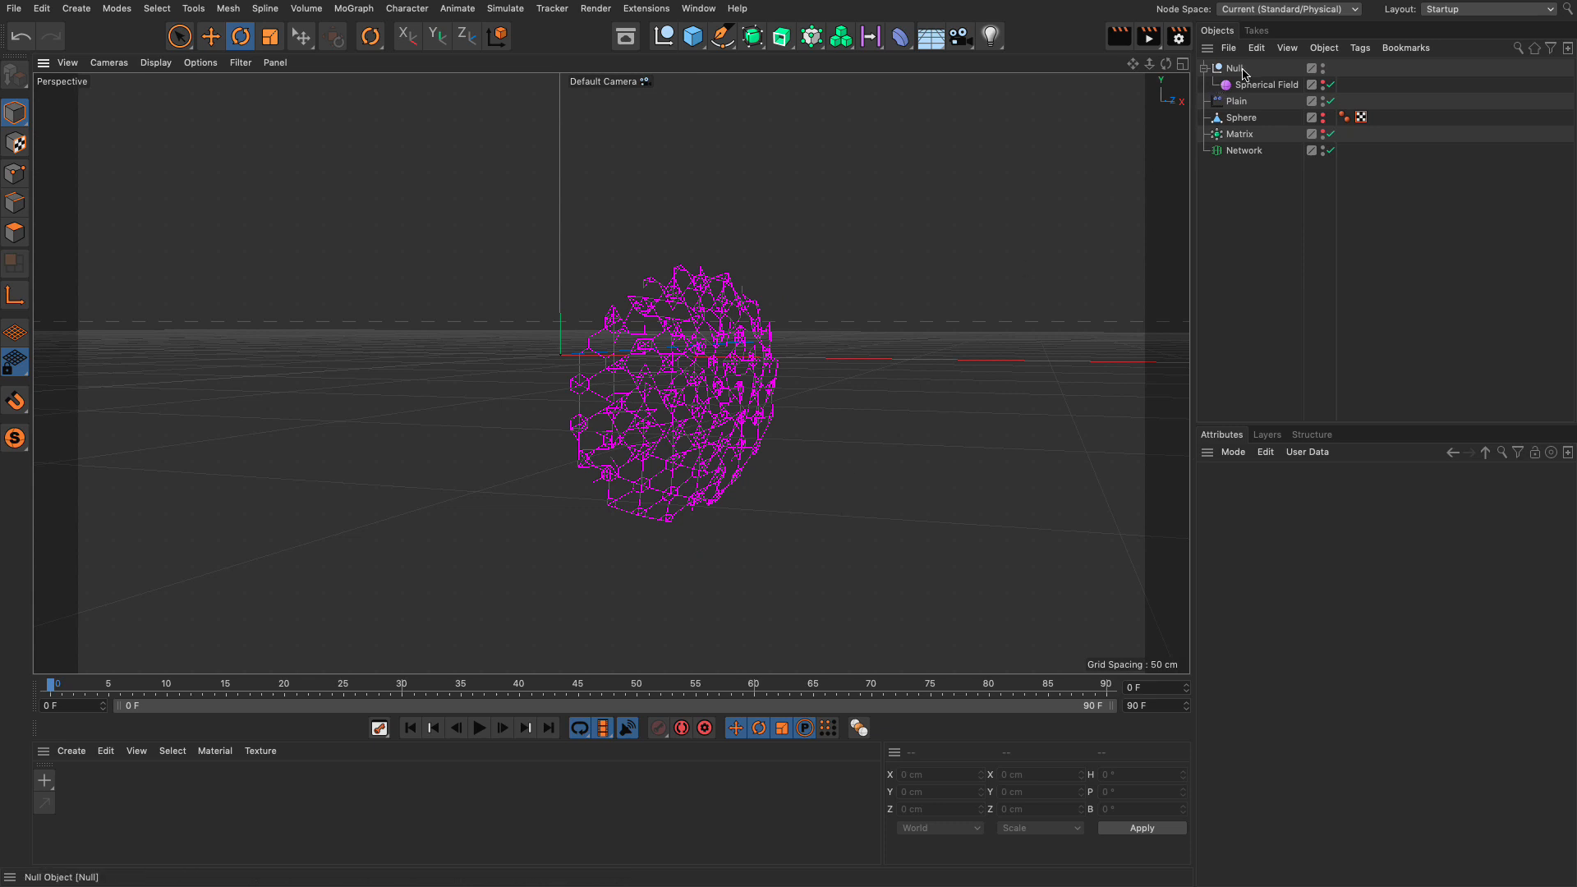
Rotate the Null holding the Spherical Field to about H -33°, P 25°, B -2°
{"action": "left_click", "coordinate": [1243, 74]}
{"action": "left_click_drag", "start_coordinate": [540, 371], "coordinate": [578, 374]}
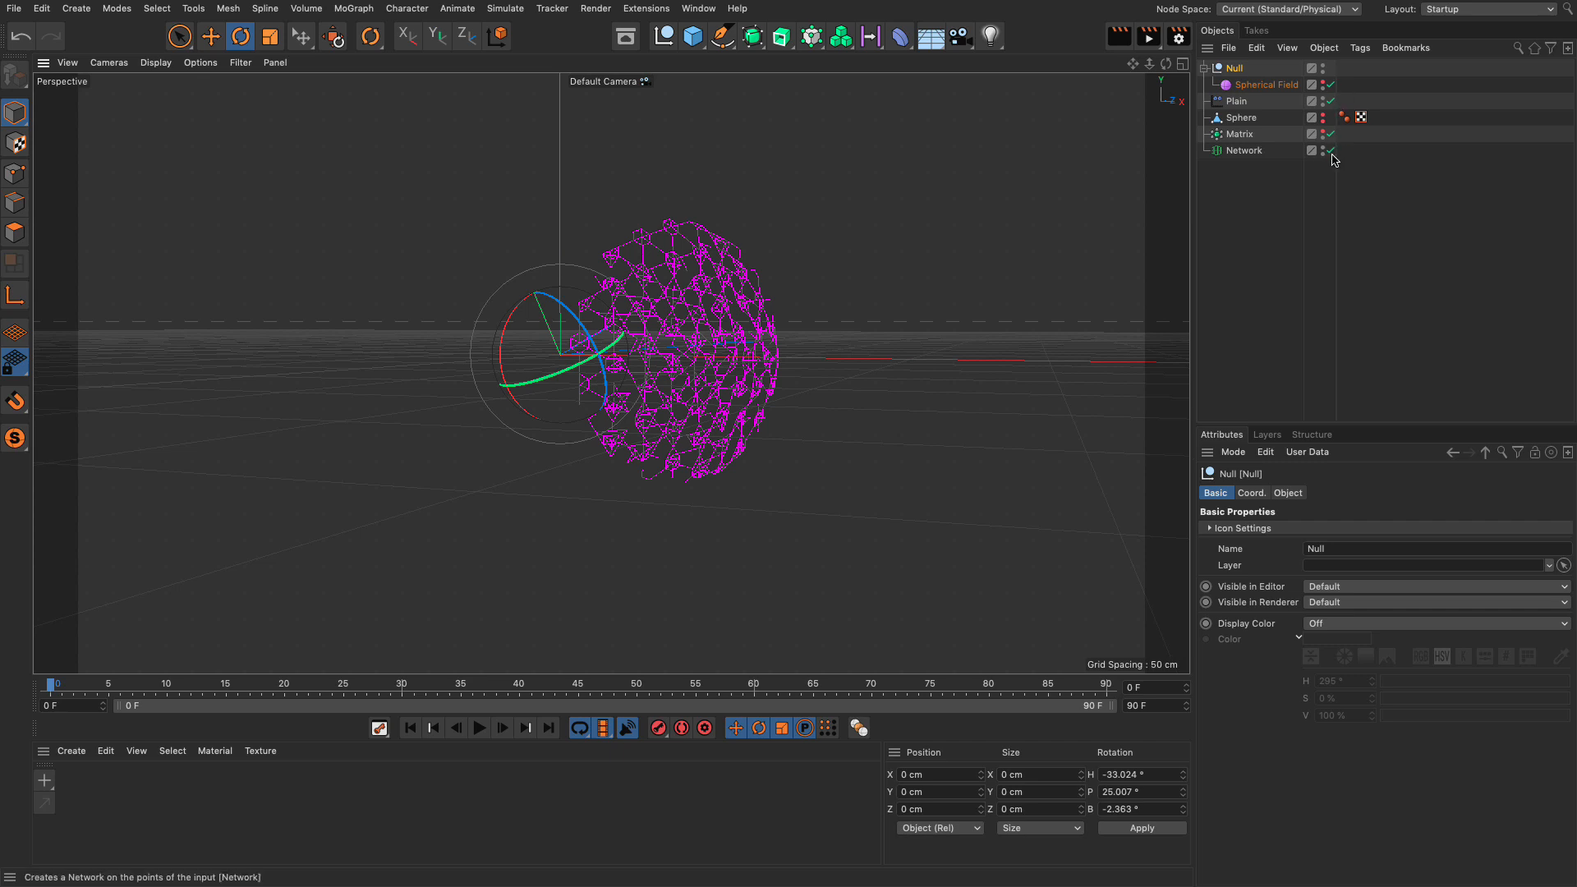
Disable the Network and show the Sphere together with the enabled Matrix
{"action": "left_click_drag", "start_coordinate": [1331, 151], "coordinate": [1330, 126]}
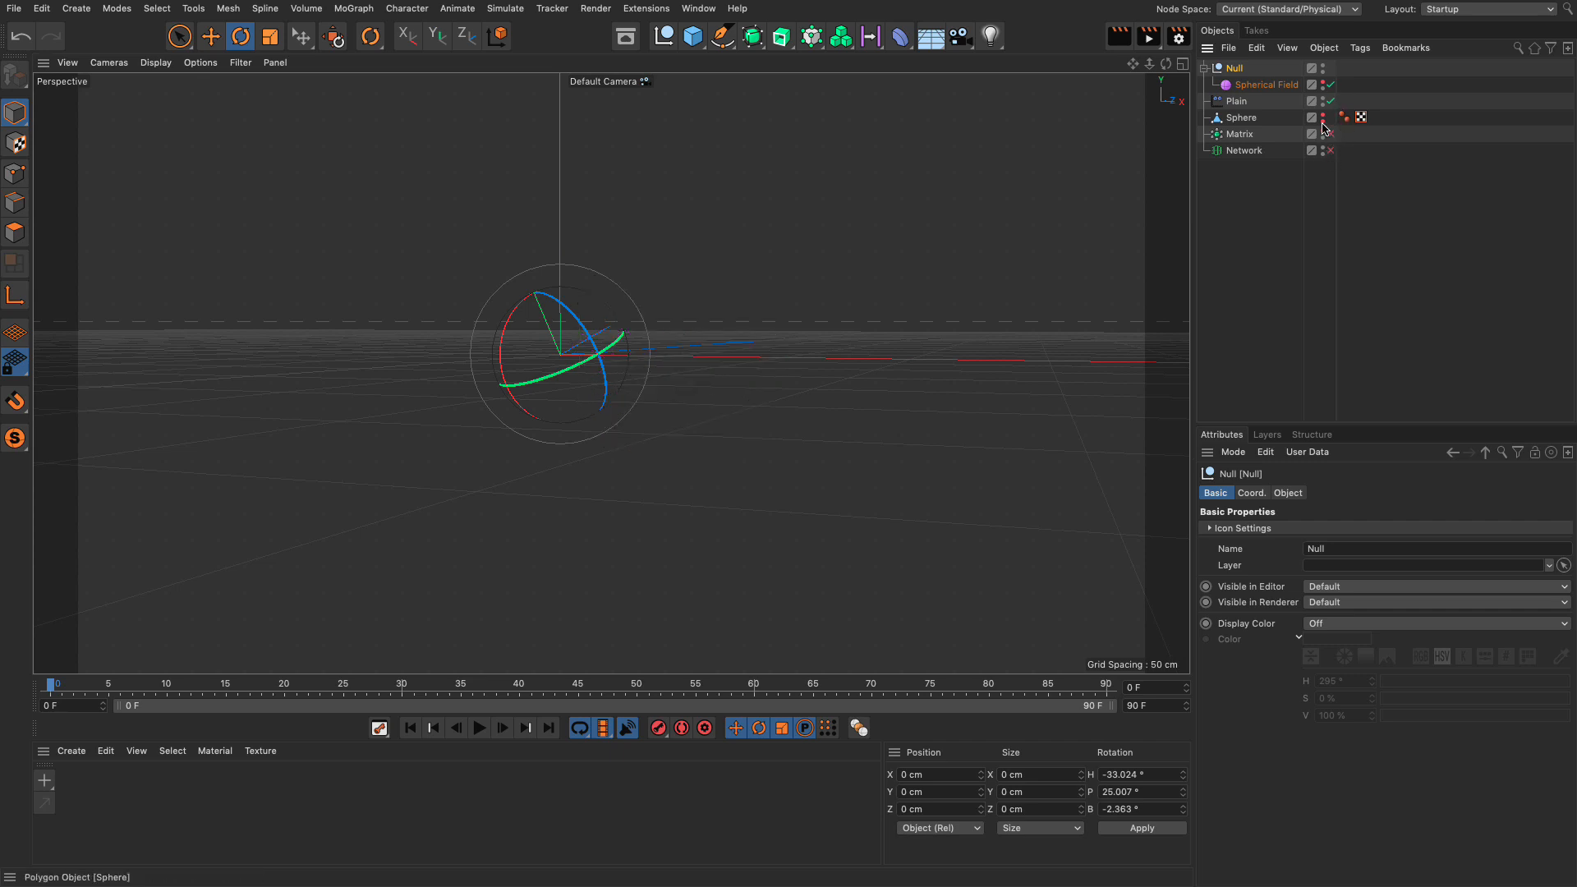
{"action": "left_click", "coordinate": [1323, 117]}
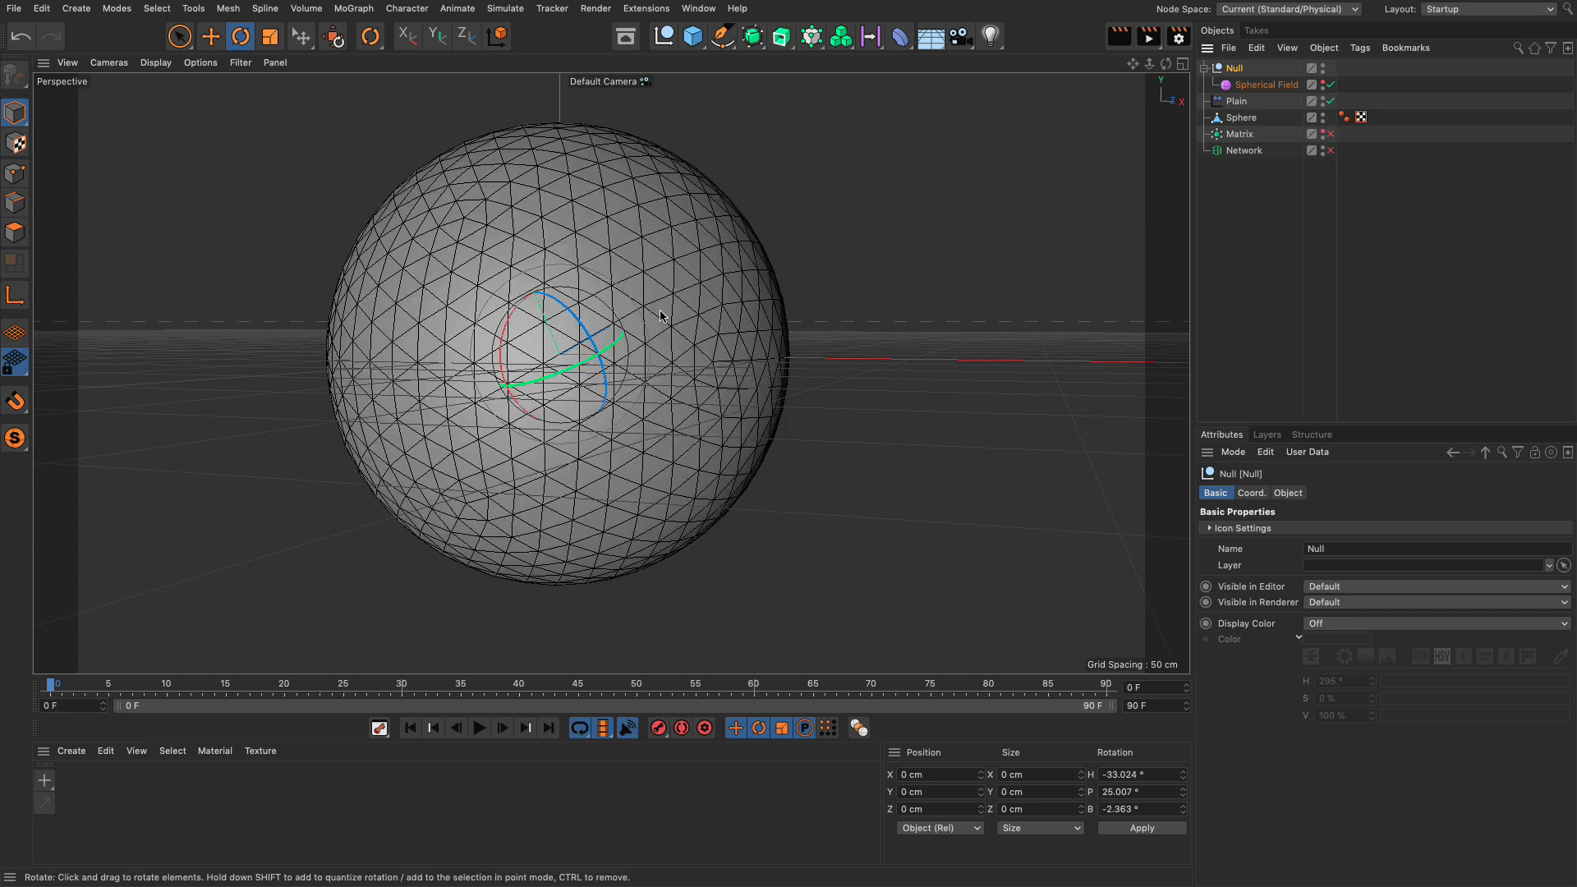
{"action": "left_click", "coordinate": [1331, 134]}
Examine the Matrix's object settings and the Sphere's points, returning to model mode
{"action": "left_click", "coordinate": [1237, 135]}
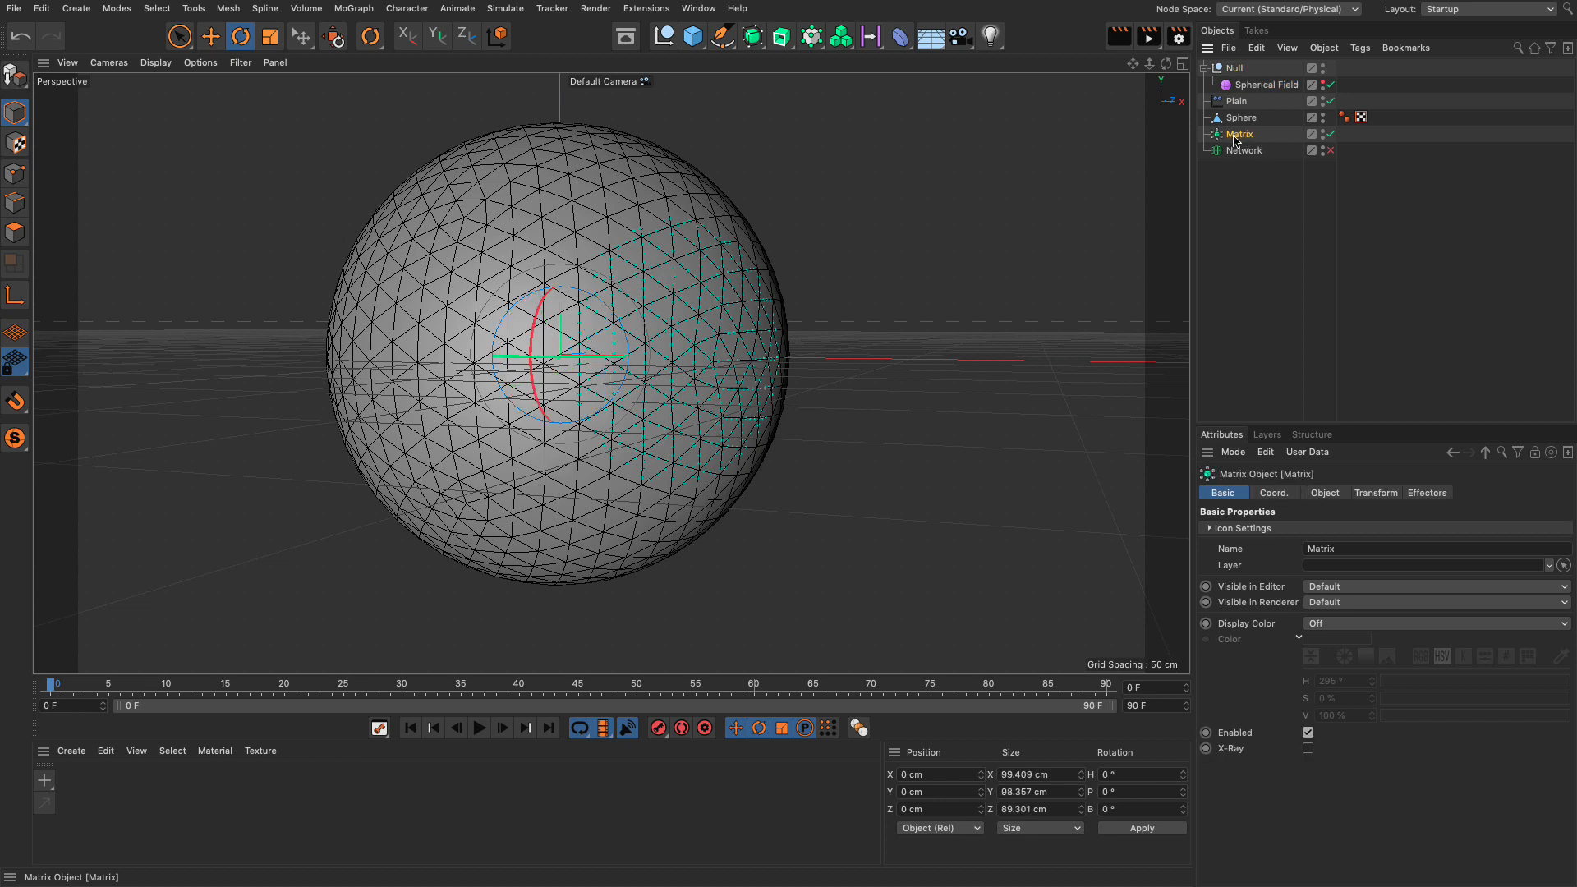
{"action": "left_click", "coordinate": [1323, 491]}
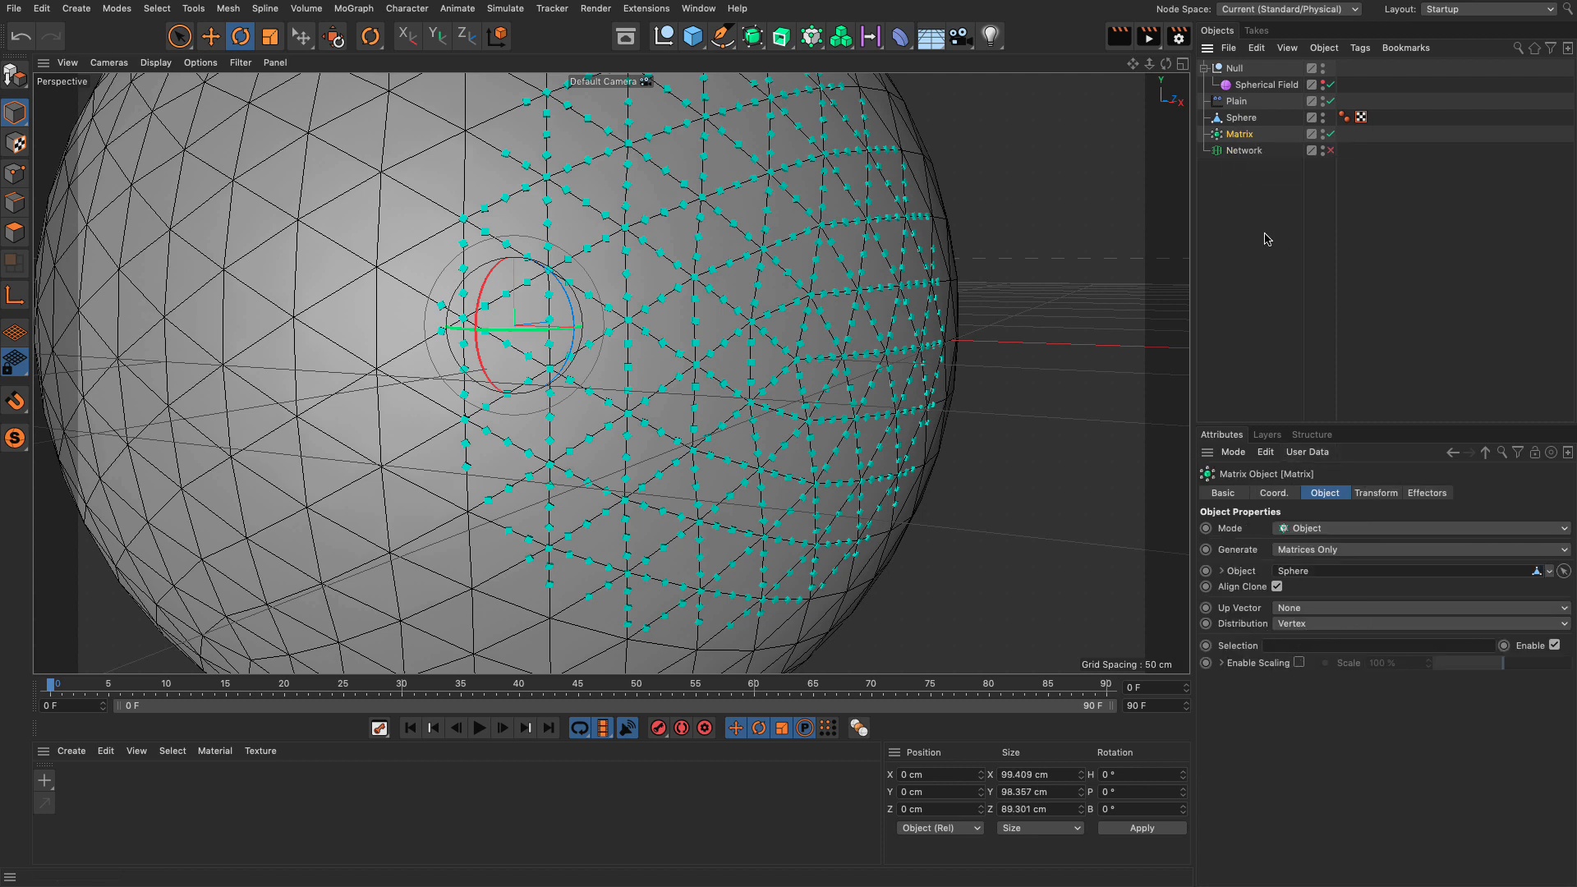
{"action": "left_click", "coordinate": [496, 239]}
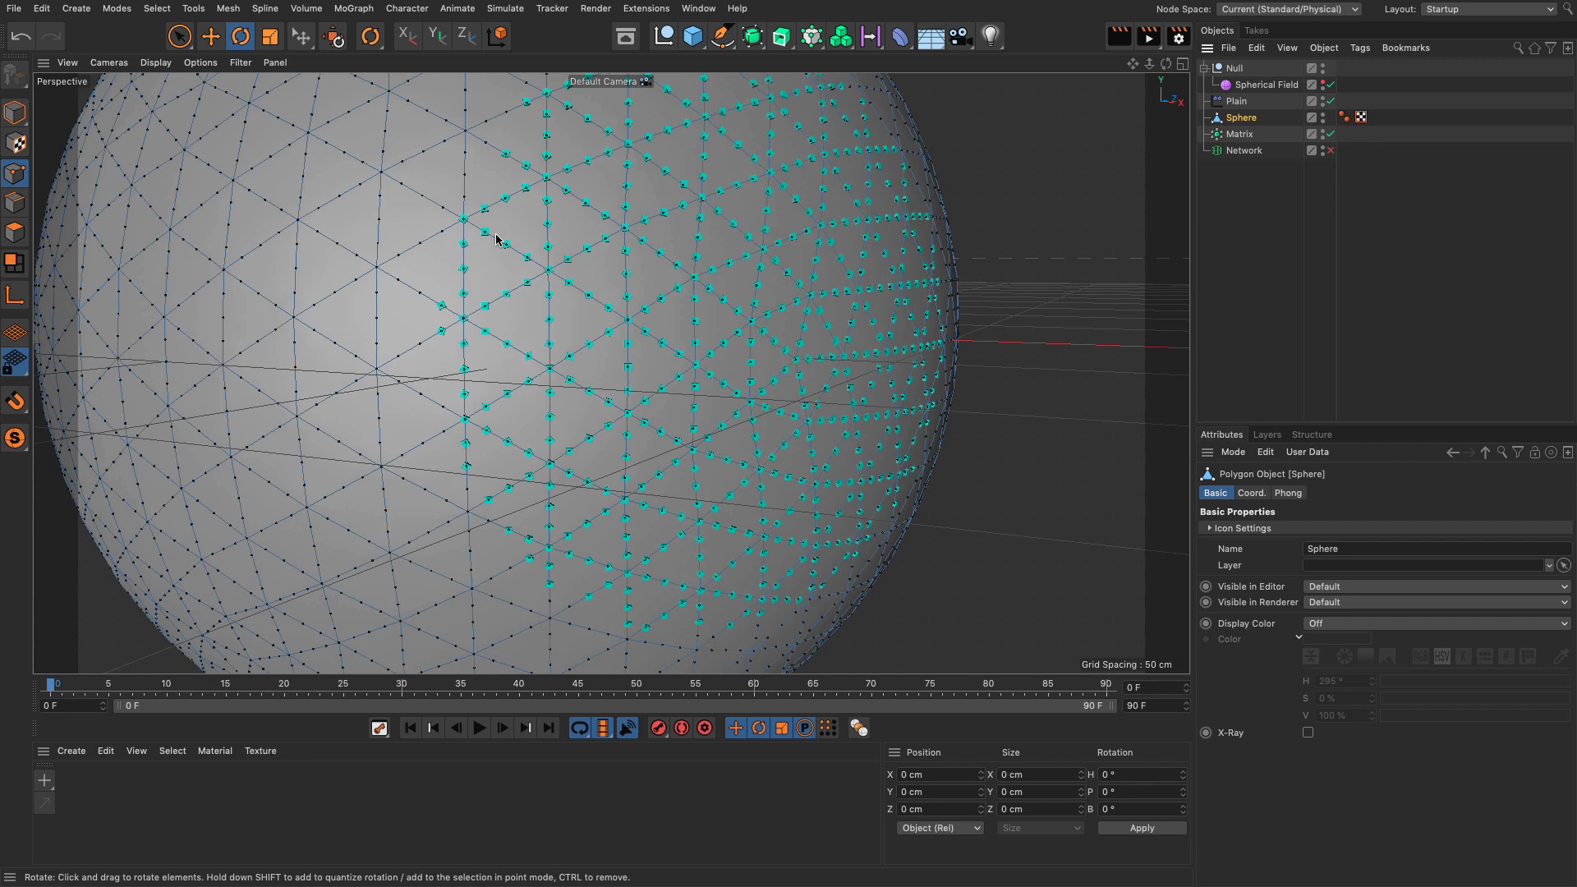
{"action": "left_click", "coordinate": [15, 111]}
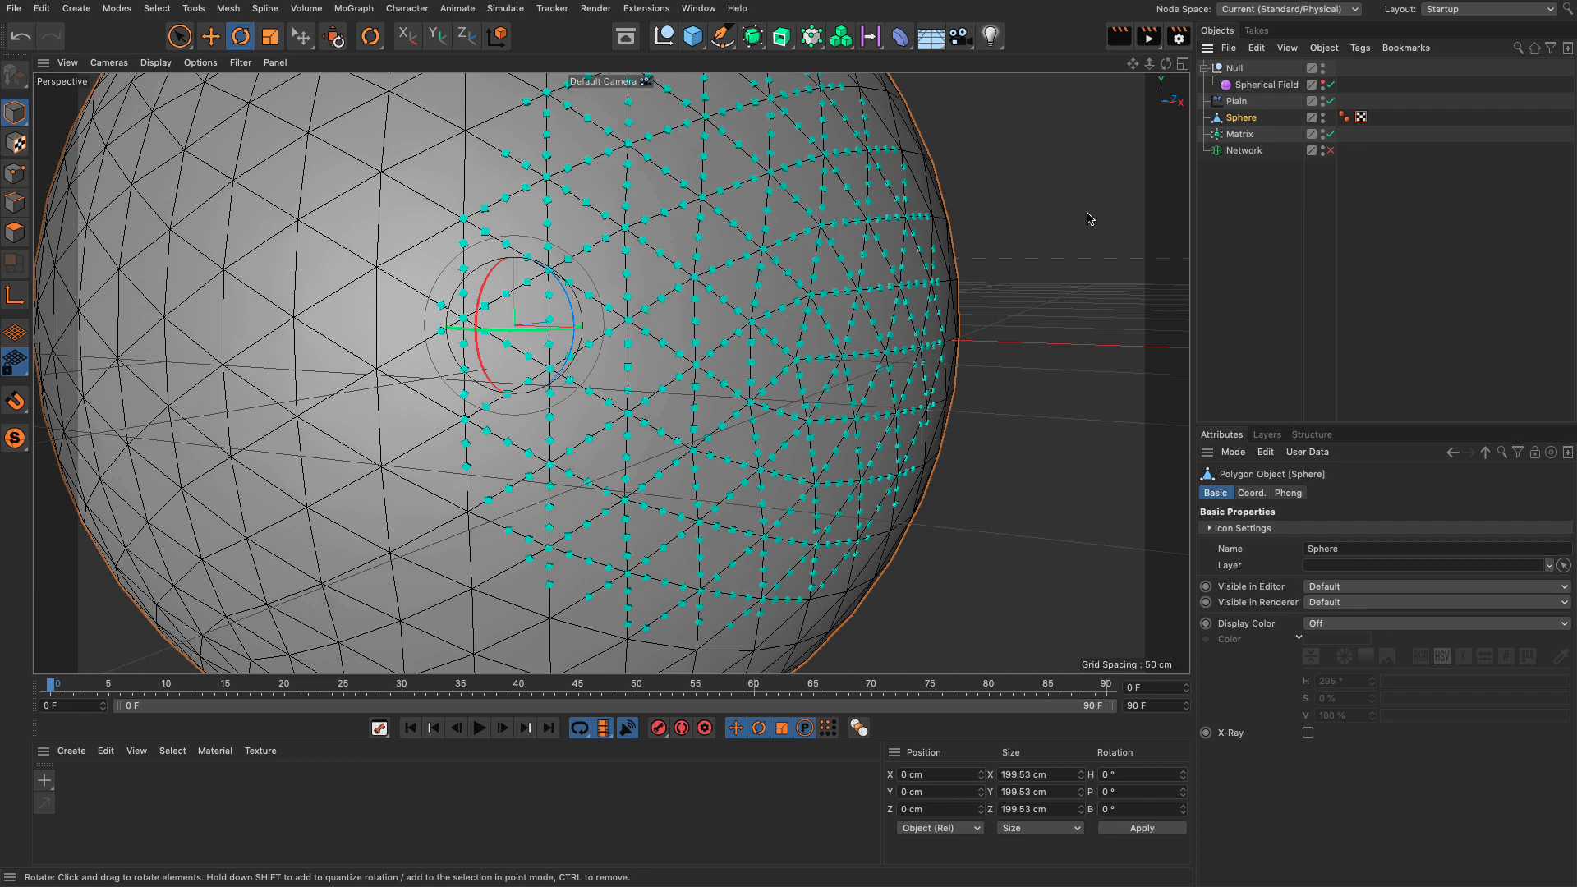
Re-enable the Network, select it, and hide the Sphere to isolate the connections
{"action": "left_click", "coordinate": [1331, 151]}
{"action": "left_click", "coordinate": [1331, 151]}
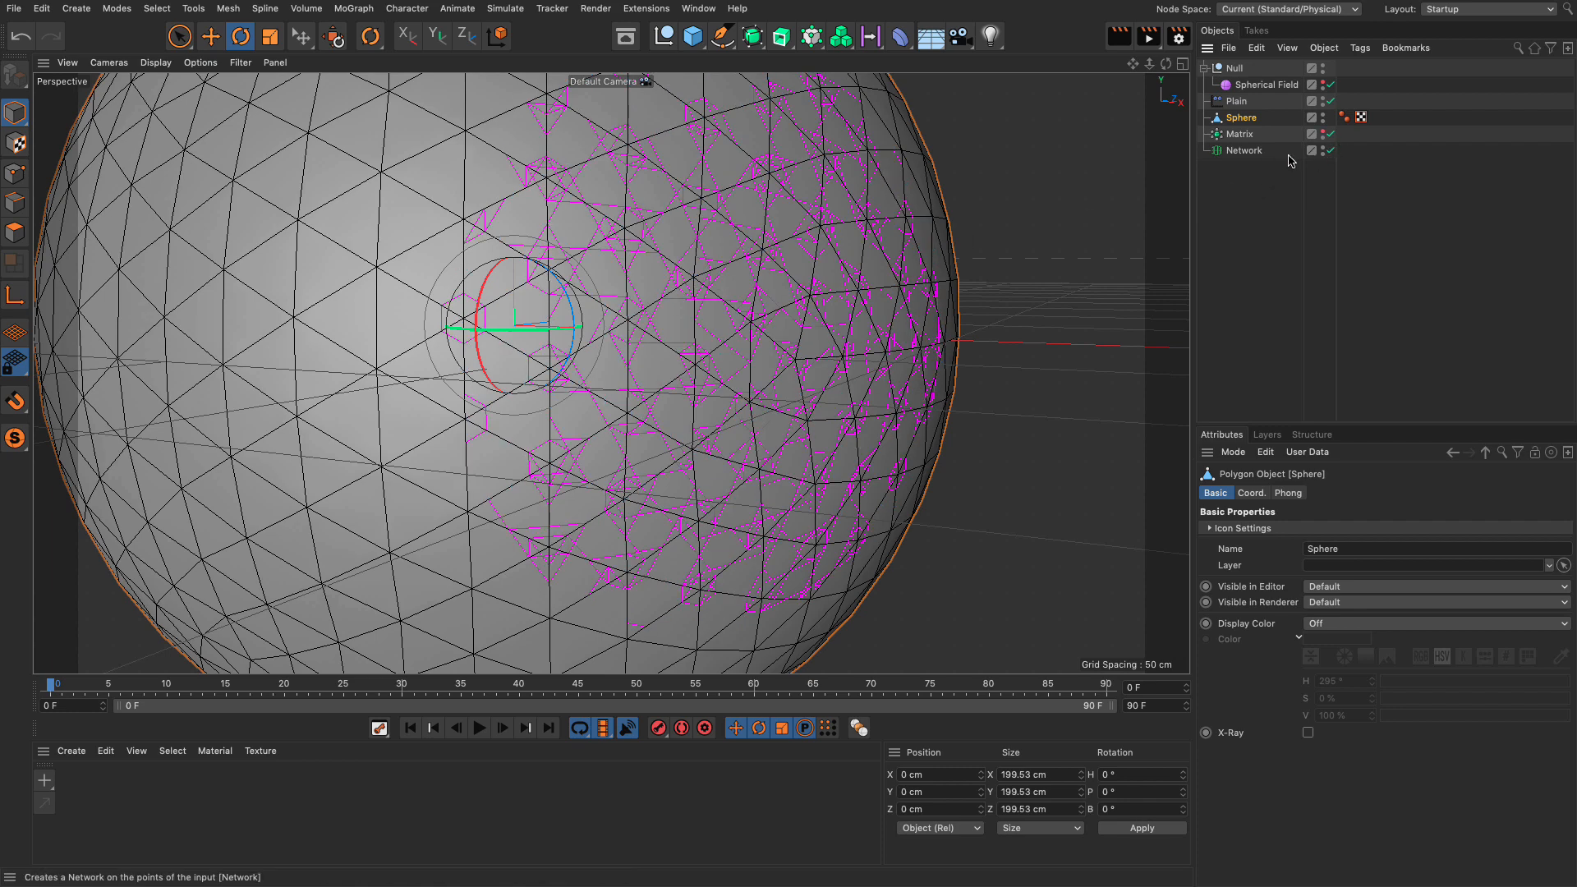
{"action": "left_click", "coordinate": [1243, 151]}
{"action": "left_click_drag", "start_coordinate": [827, 318], "coordinate": [802, 260], "text": "alt"}
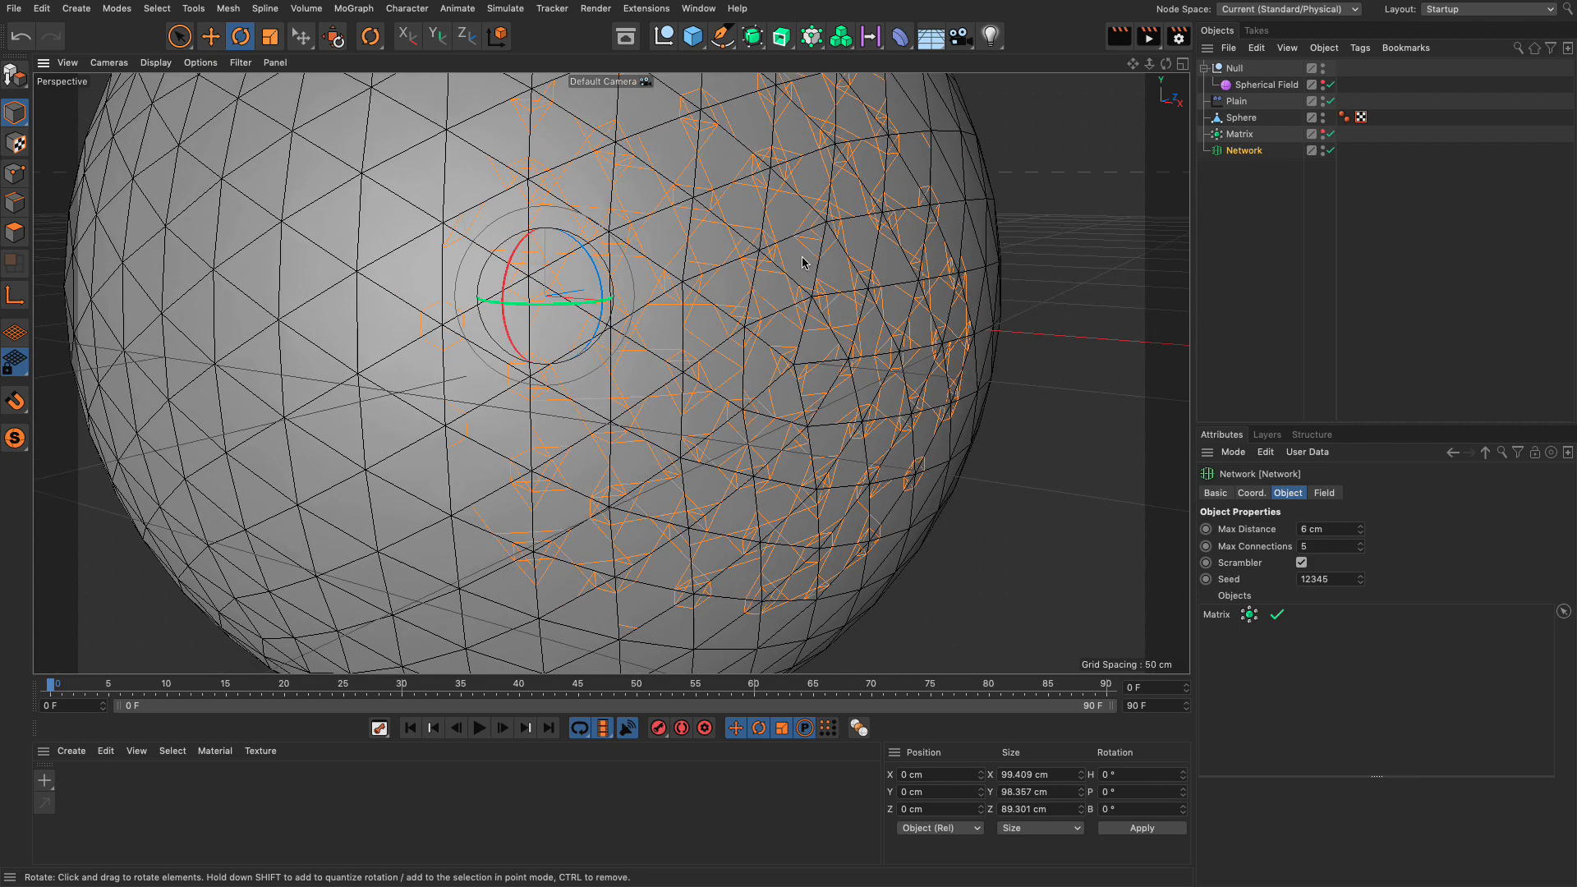
{"action": "left_click", "coordinate": [1322, 115]}
{"action": "left_click_drag", "start_coordinate": [843, 327], "coordinate": [789, 310], "text": "alt"}
Reduce the Max Connections of the spherical Network to 4
{"action": "left_click", "coordinate": [1360, 549]}
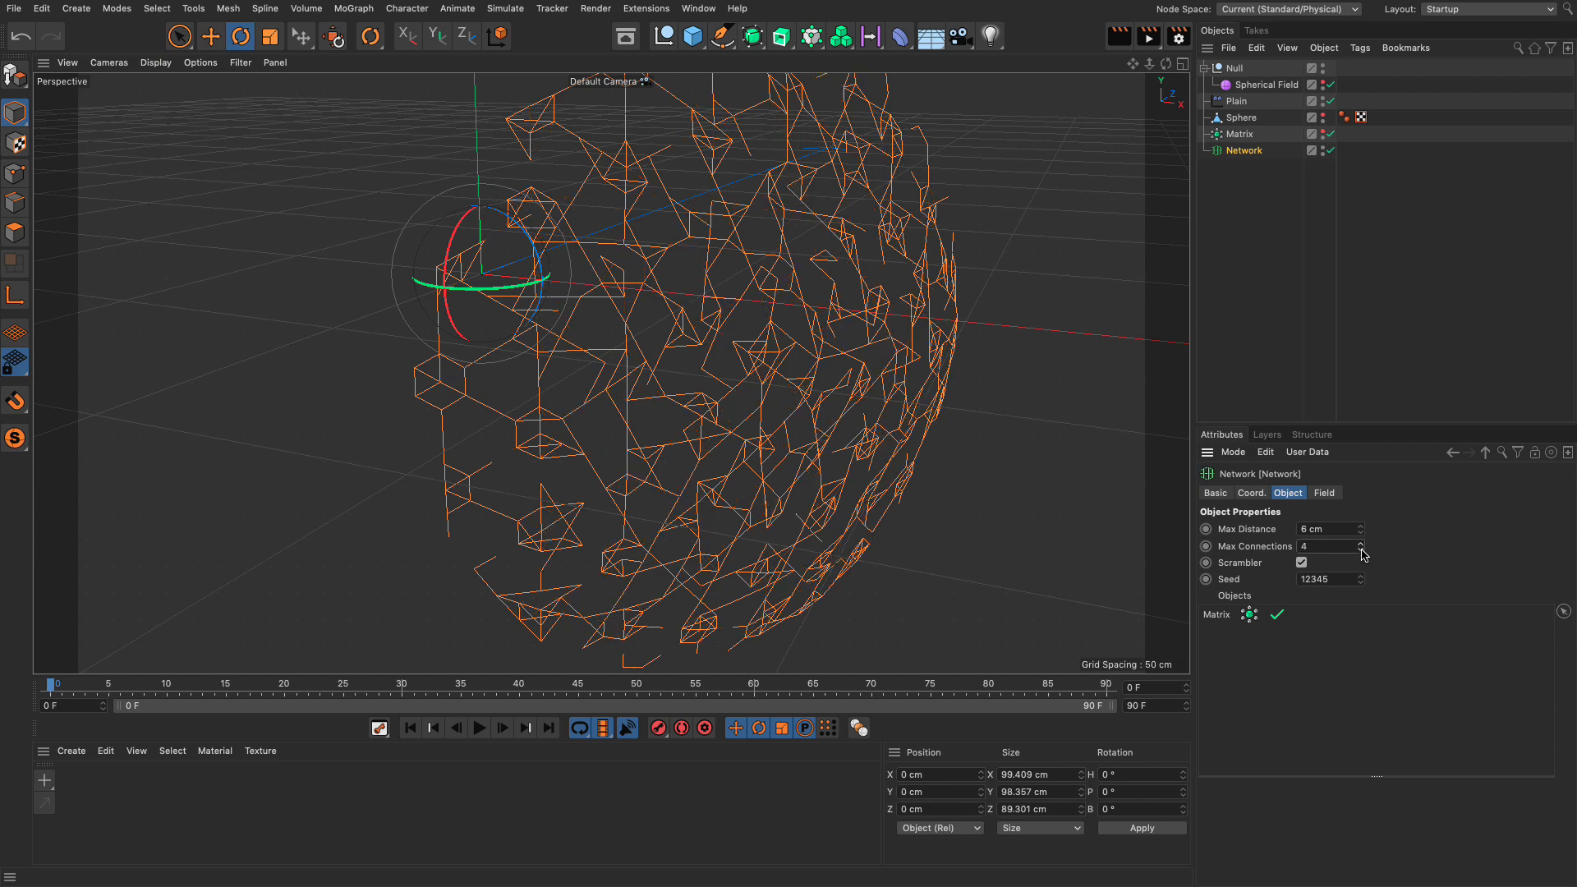
{"action": "left_click_drag", "start_coordinate": [825, 402], "coordinate": [848, 416], "text": "alt"}
{"action": "scroll", "coordinate": [904, 413], "scroll_direction": "down", "scroll_amount": 5}
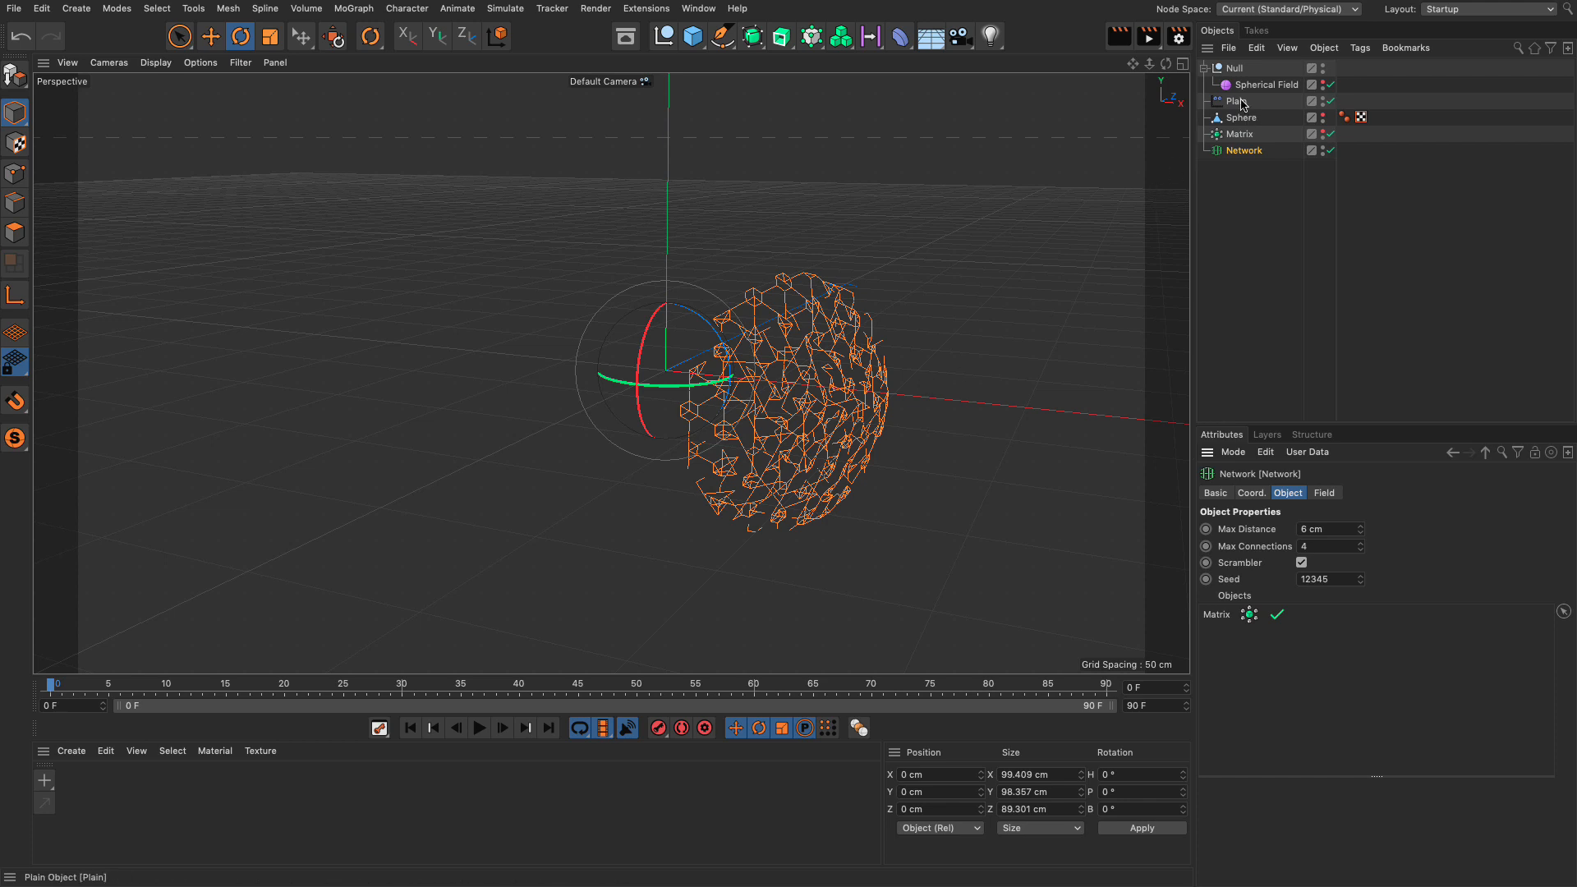
Check the field list of the spherical Network and play its animation
{"action": "left_click", "coordinate": [1324, 494]}
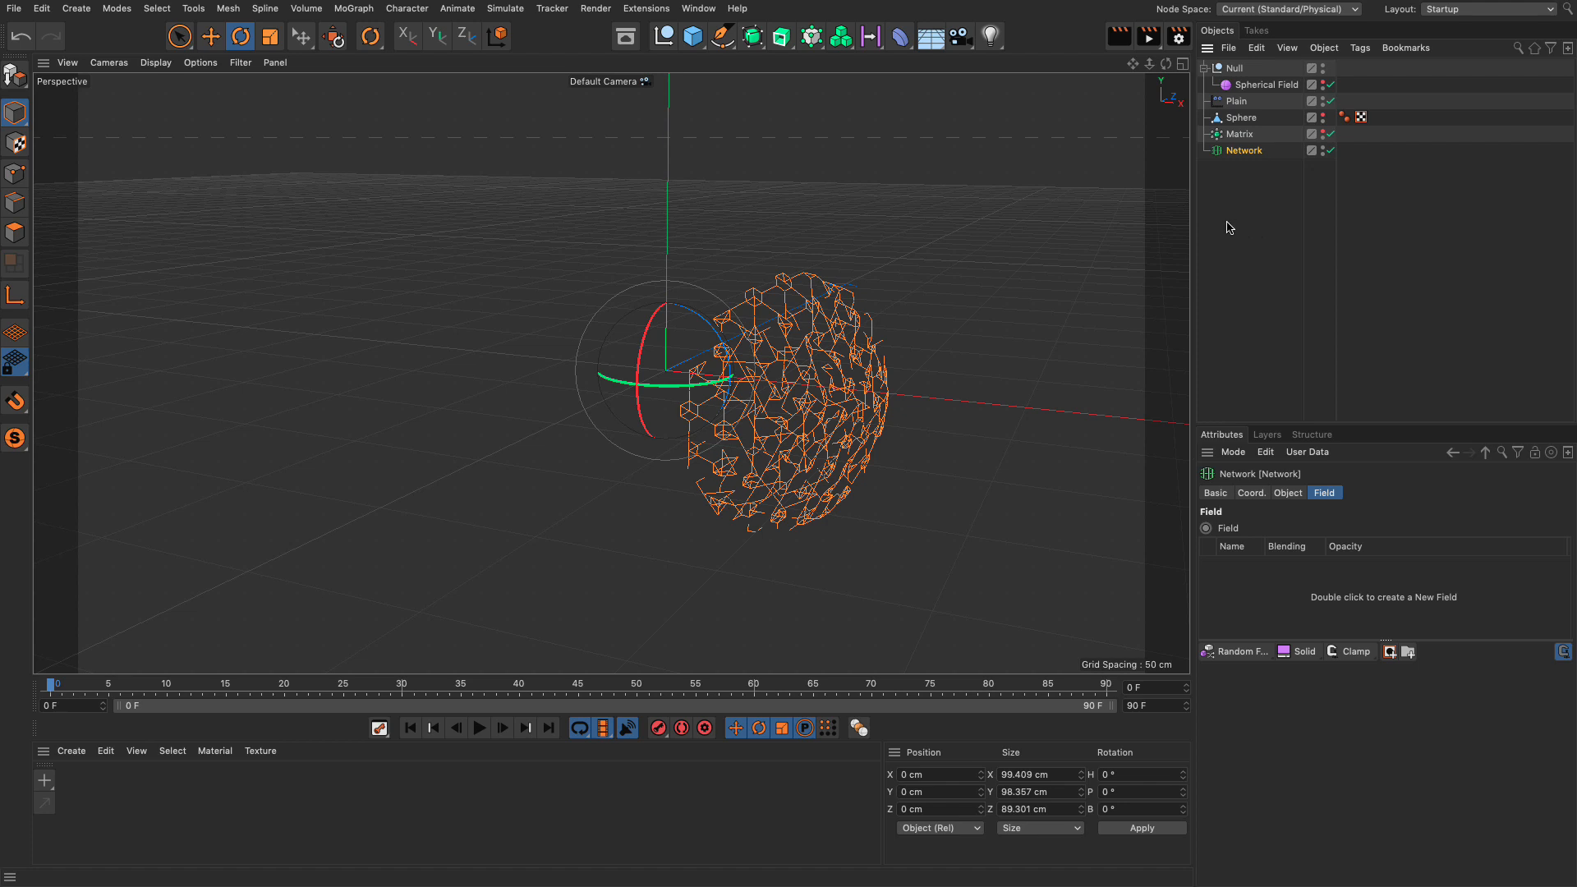
{"action": "left_click", "coordinate": [479, 734]}
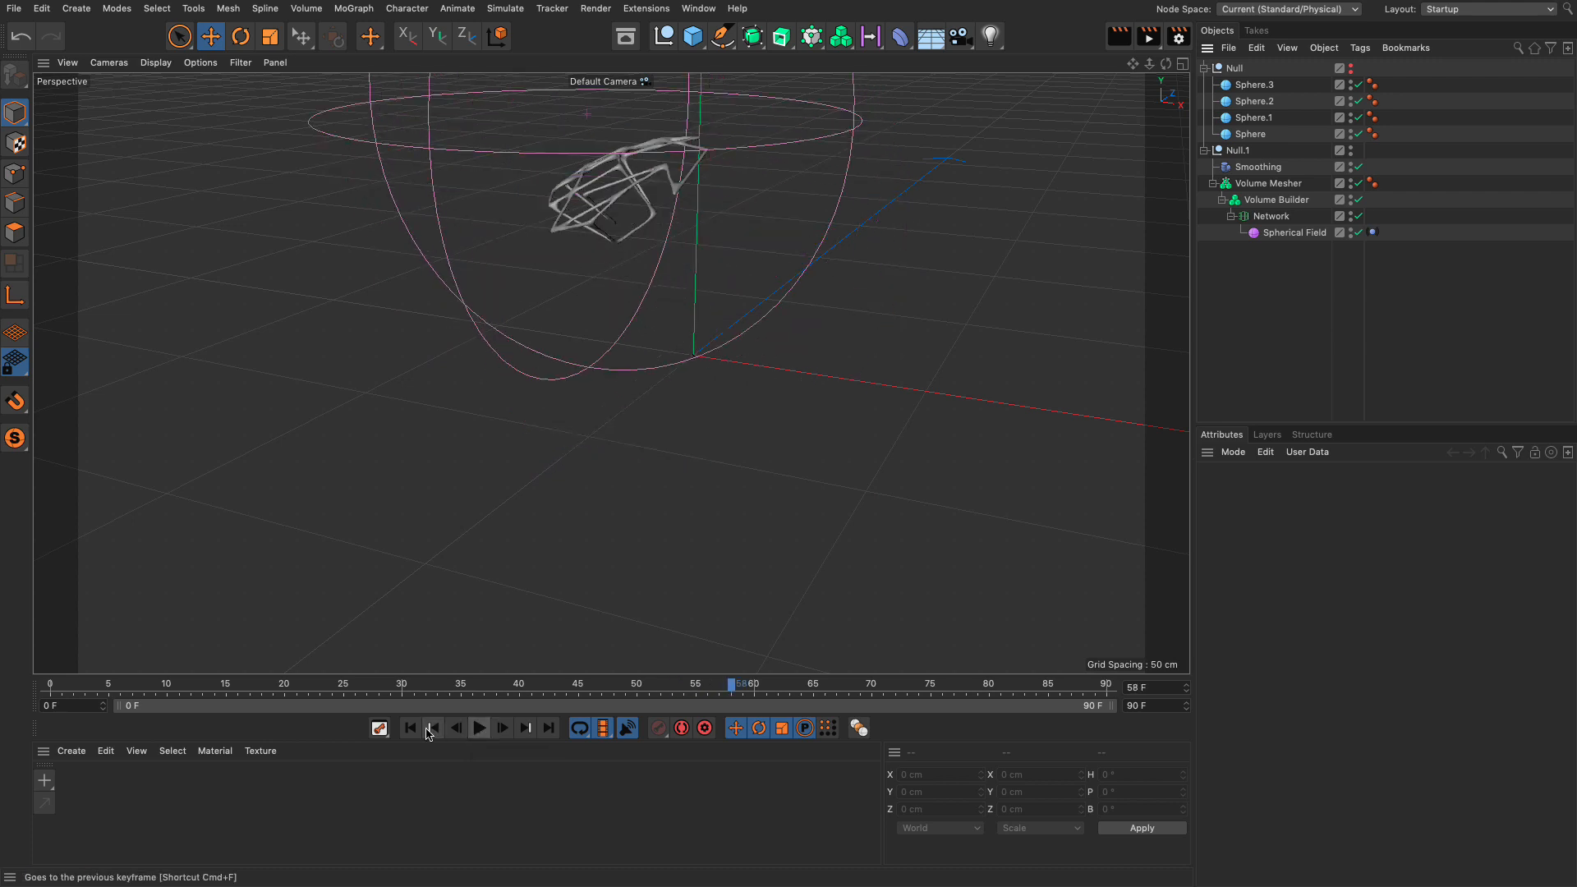
Rewind the volume-meshed network scene to the first frame and unhide the Null containing the nested spheres
{"action": "left_click", "coordinate": [410, 727]}
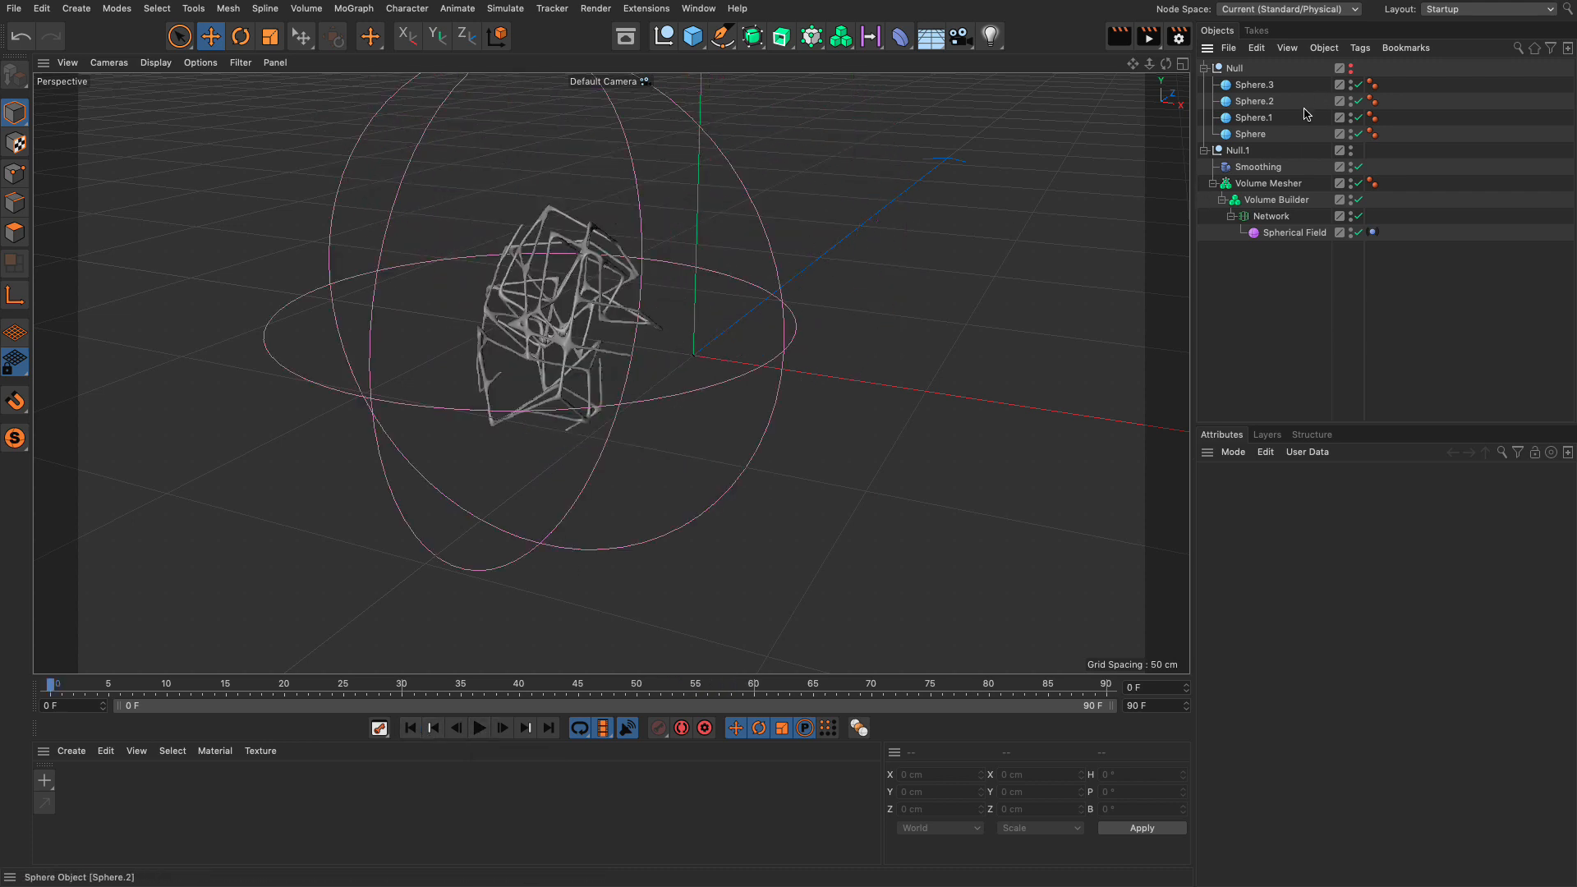
{"action": "left_click", "coordinate": [1350, 66]}
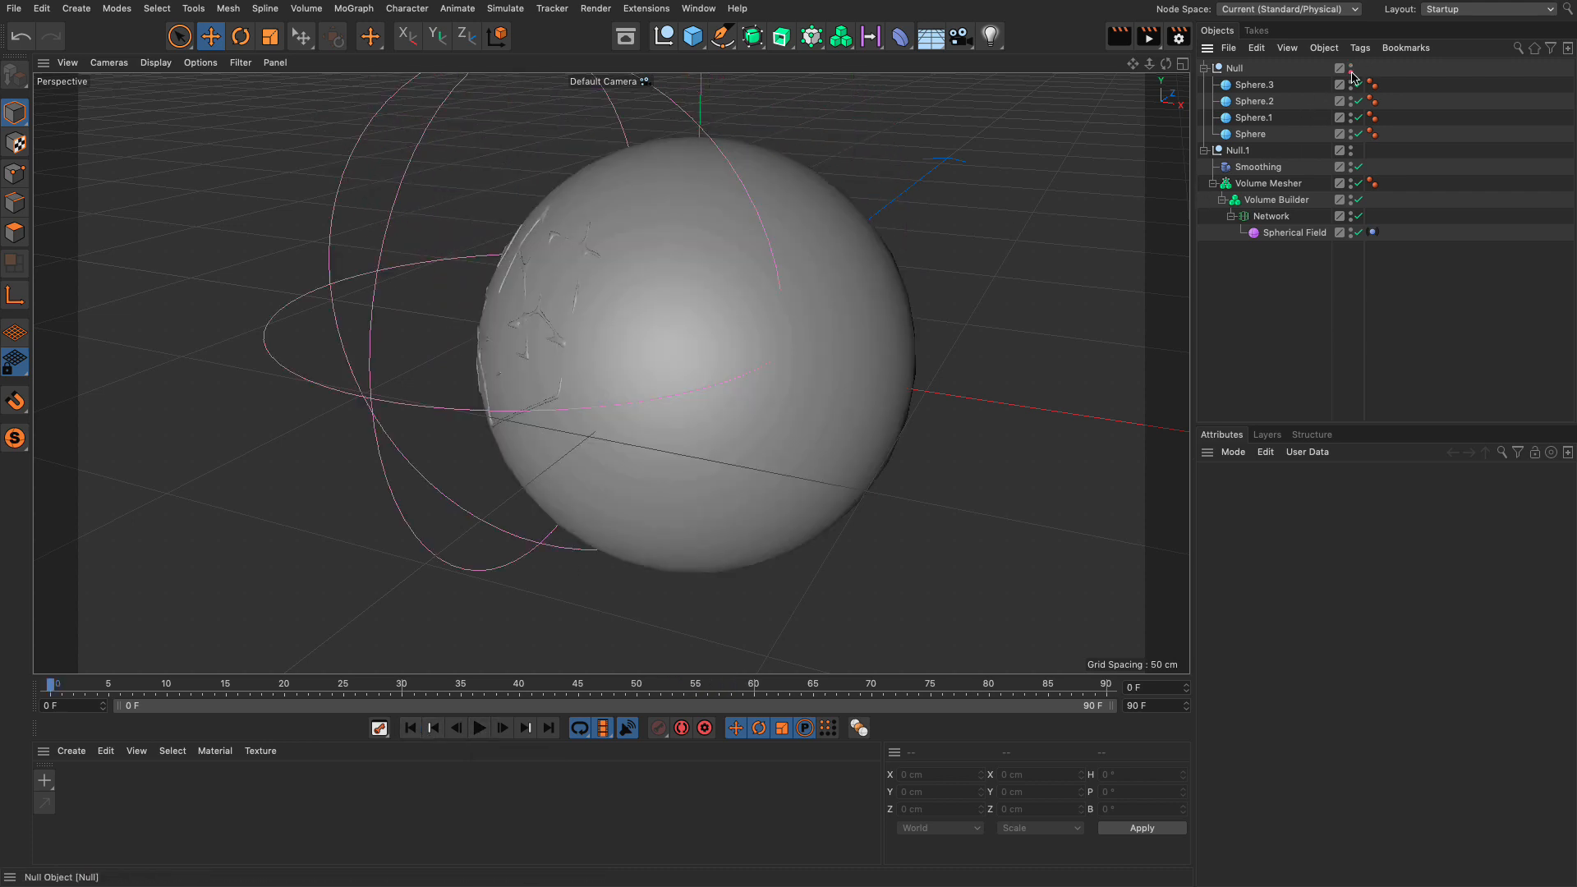
{"action": "left_click_drag", "start_coordinate": [839, 326], "coordinate": [886, 340], "text": "alt"}
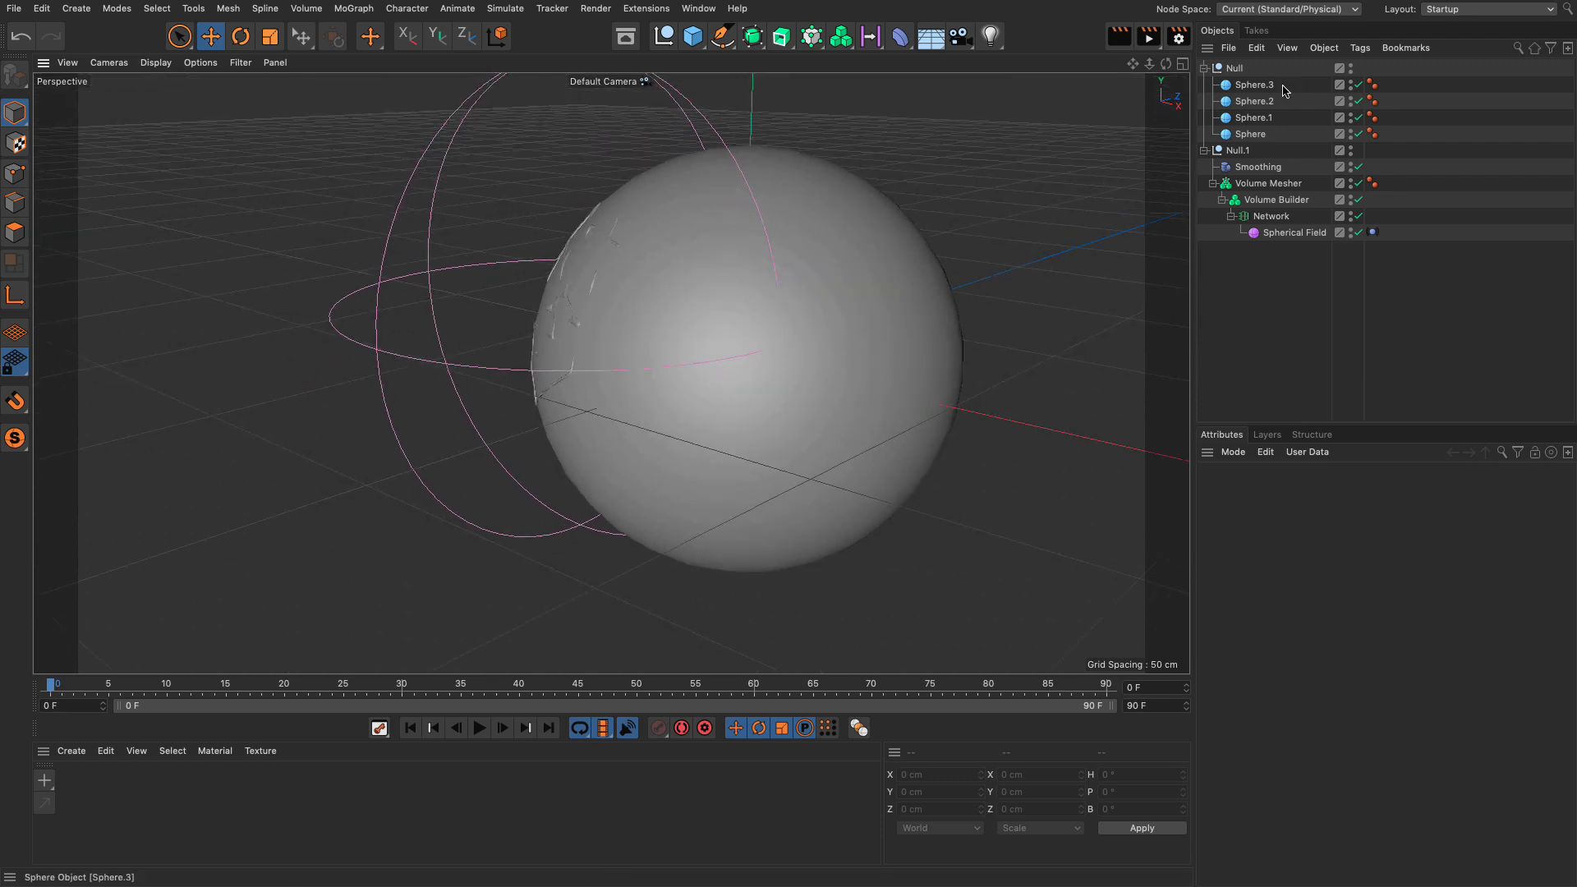
Disable the four nested spheres one by one for inspection, re-enable them, and hide their Null
{"action": "left_click", "coordinate": [1359, 85]}
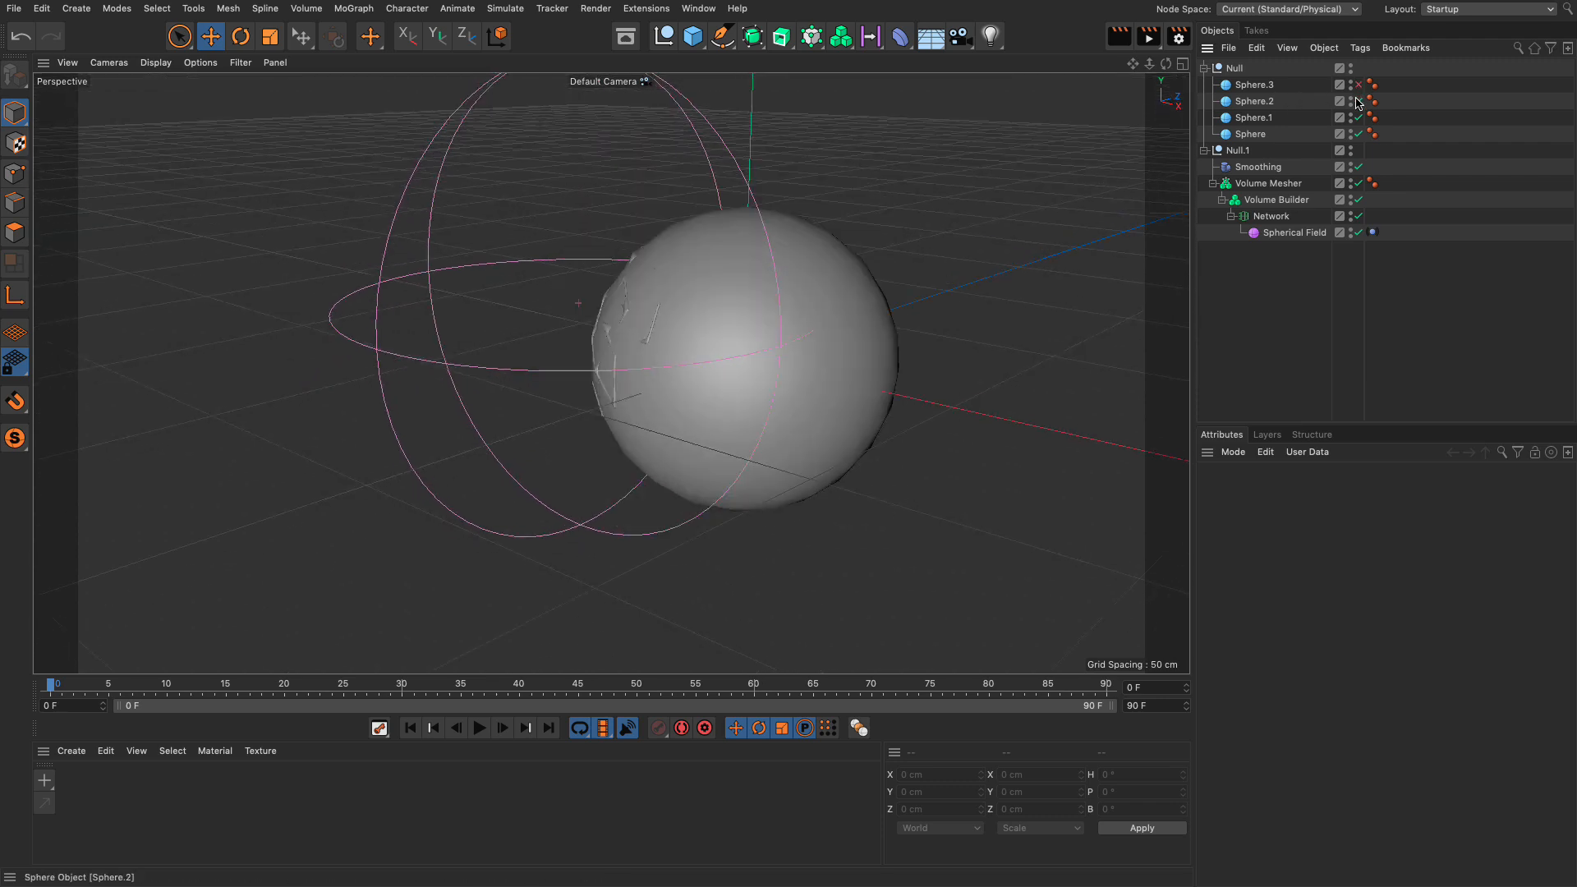
{"action": "left_click", "coordinate": [1359, 101]}
{"action": "left_click", "coordinate": [1359, 117]}
{"action": "left_click", "coordinate": [1359, 134]}
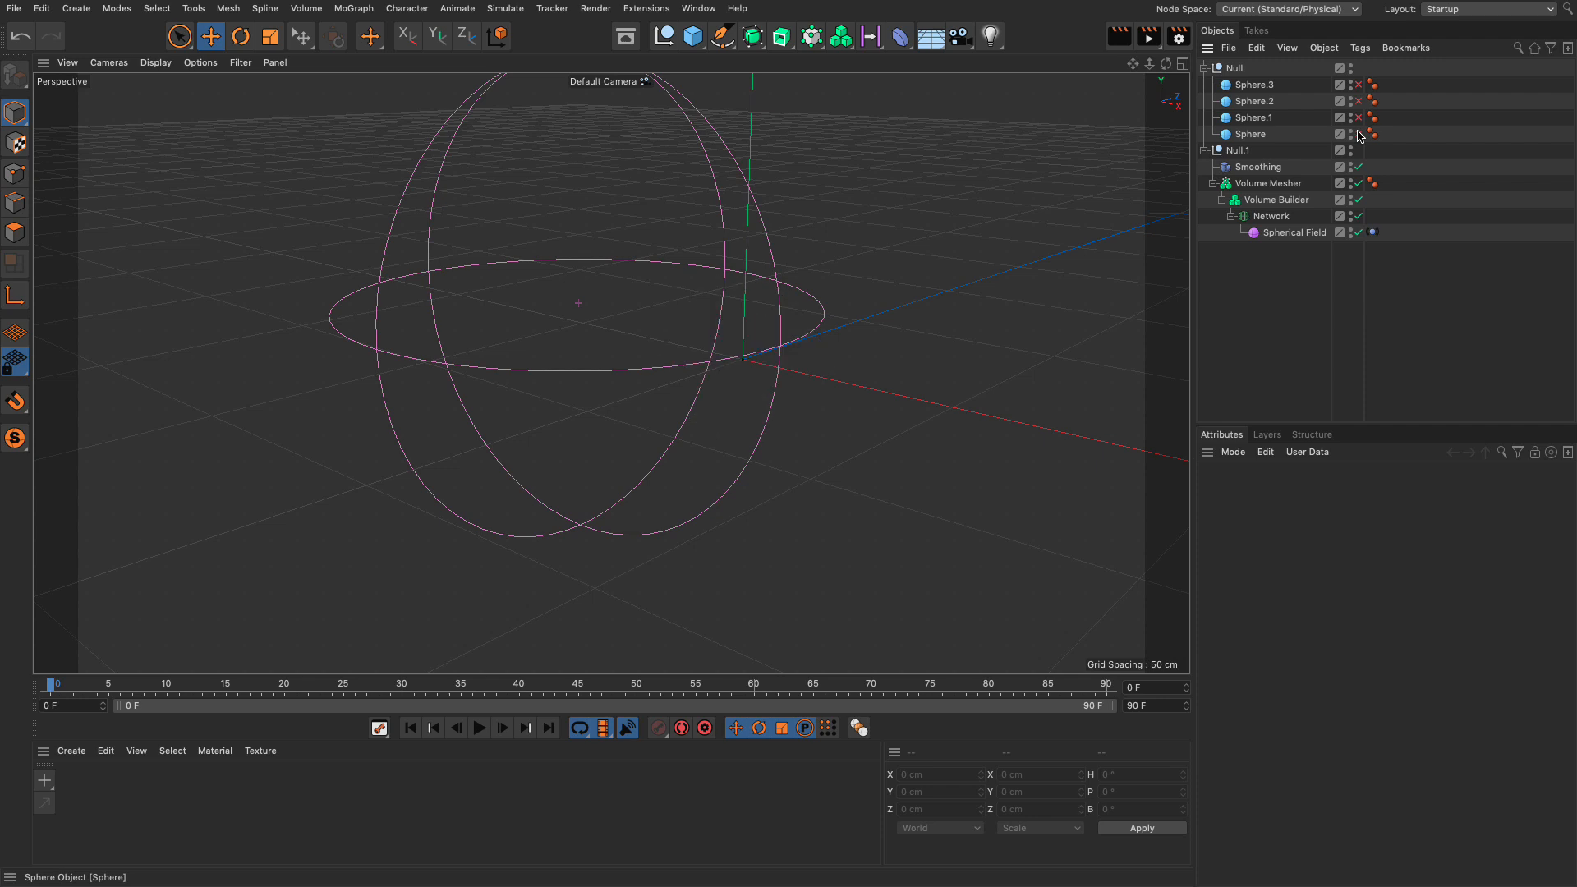
{"action": "left_click", "coordinate": [1359, 134]}
{"action": "left_click", "coordinate": [1359, 118]}
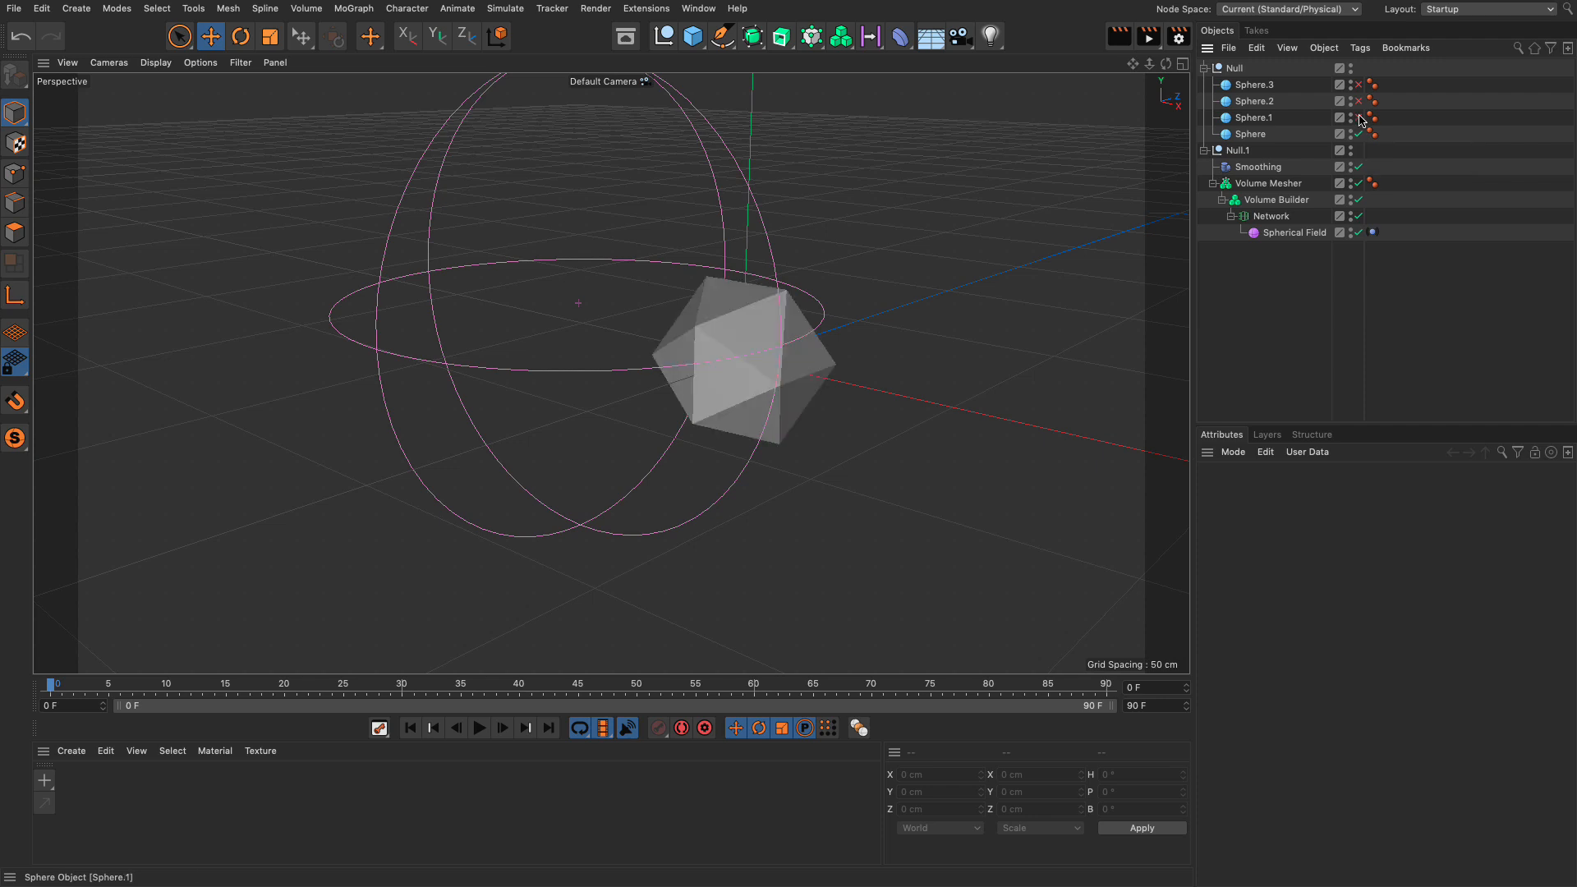
{"action": "left_click", "coordinate": [1359, 101]}
{"action": "left_click", "coordinate": [1359, 85]}
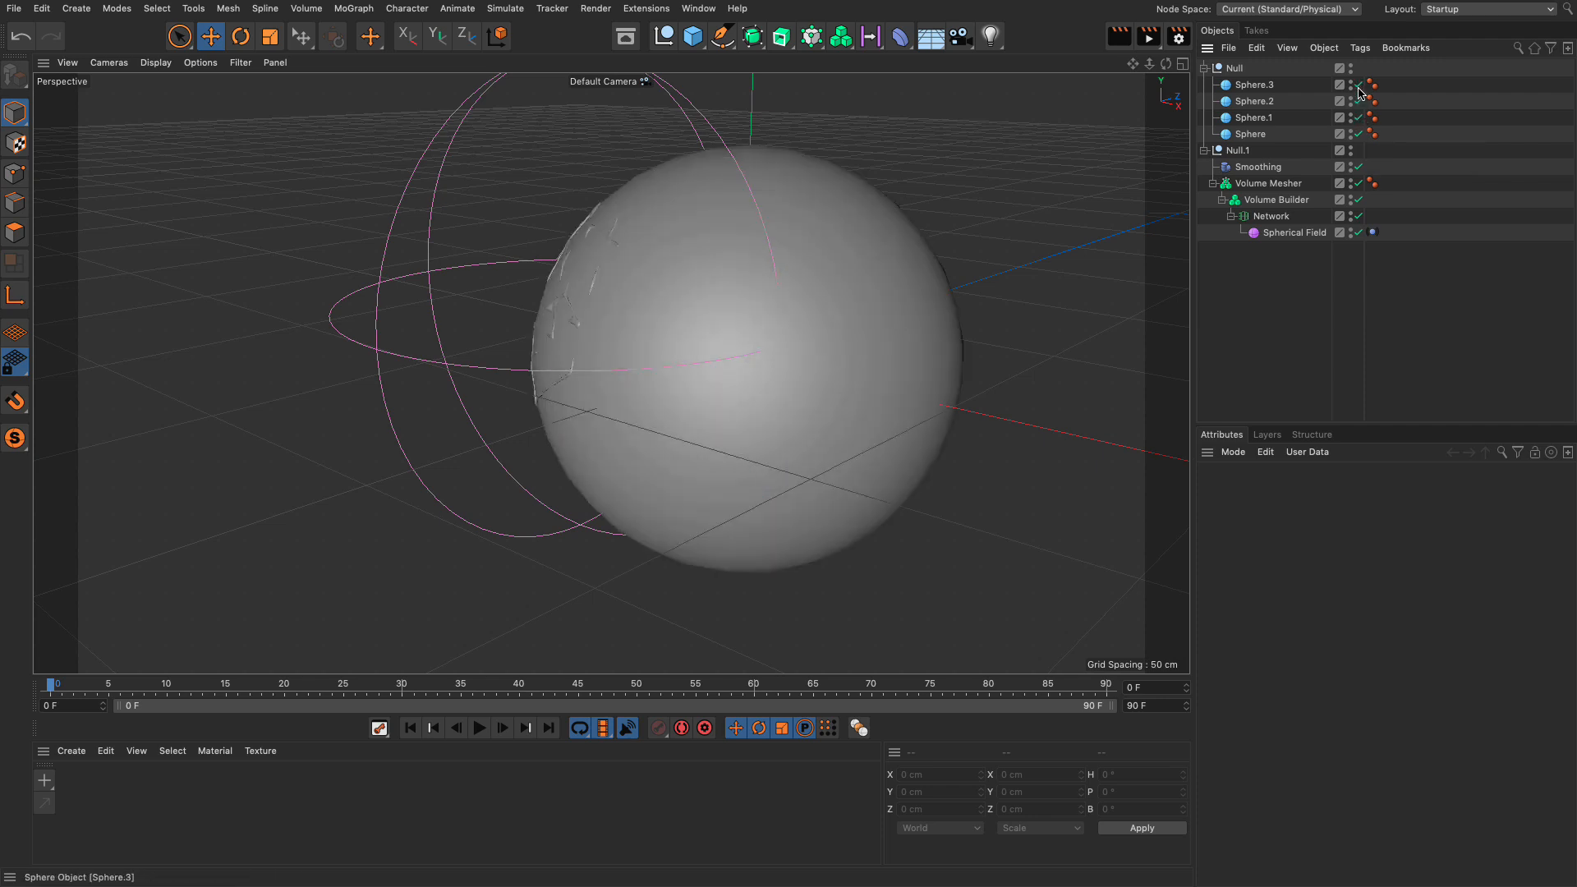
{"action": "left_click", "coordinate": [1351, 67]}
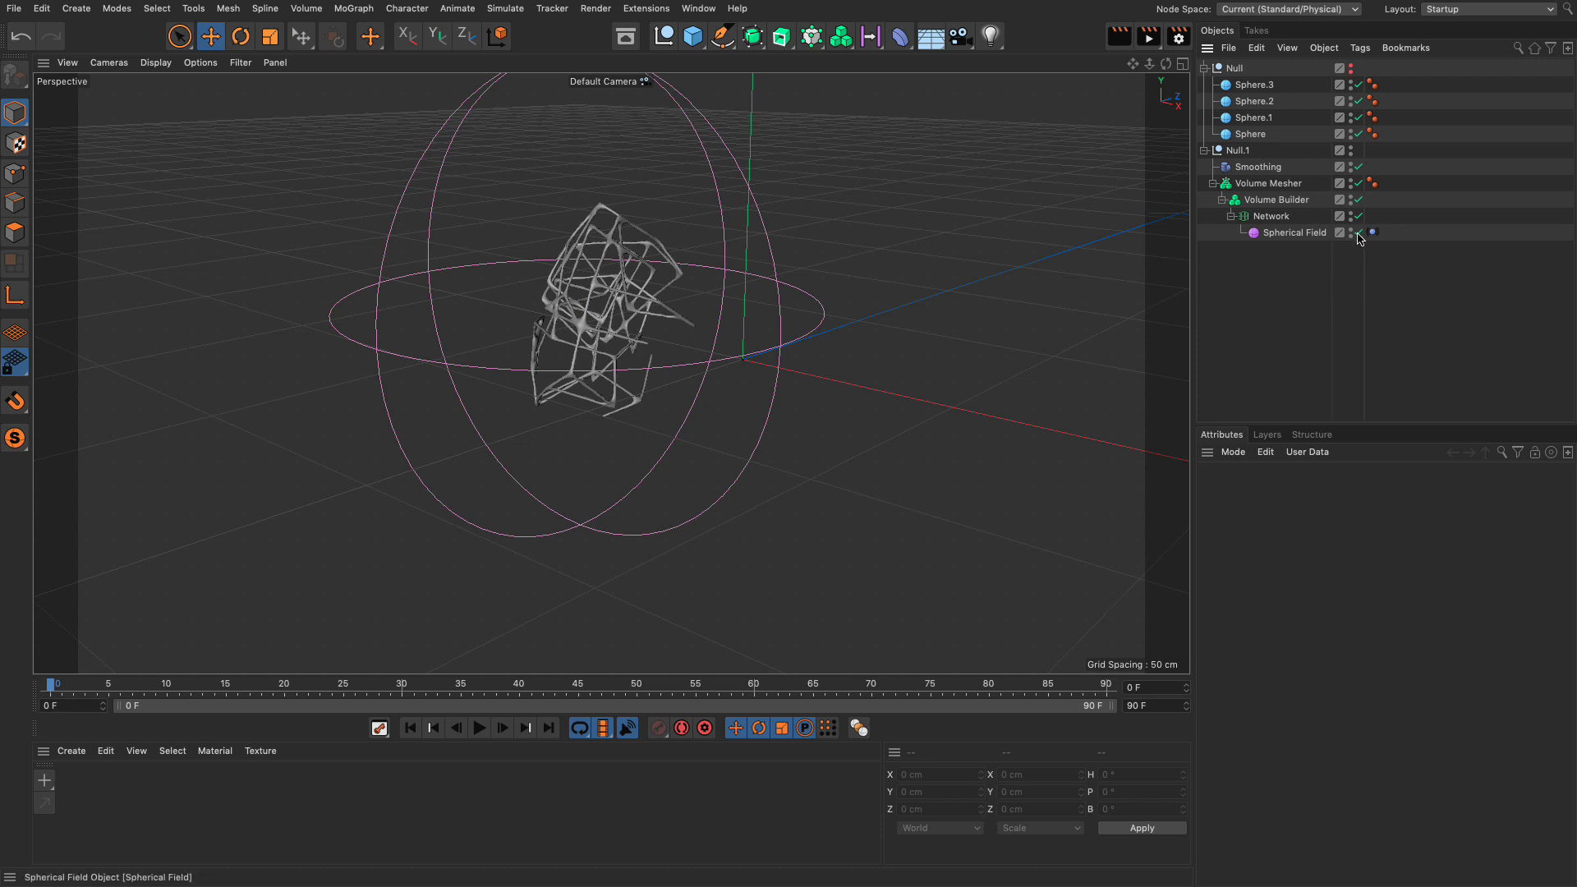
Review the Network's field and object settings, and disable the Volume Mesher and Volume Builder while keeping the Network enabled
{"action": "left_click", "coordinate": [1278, 219]}
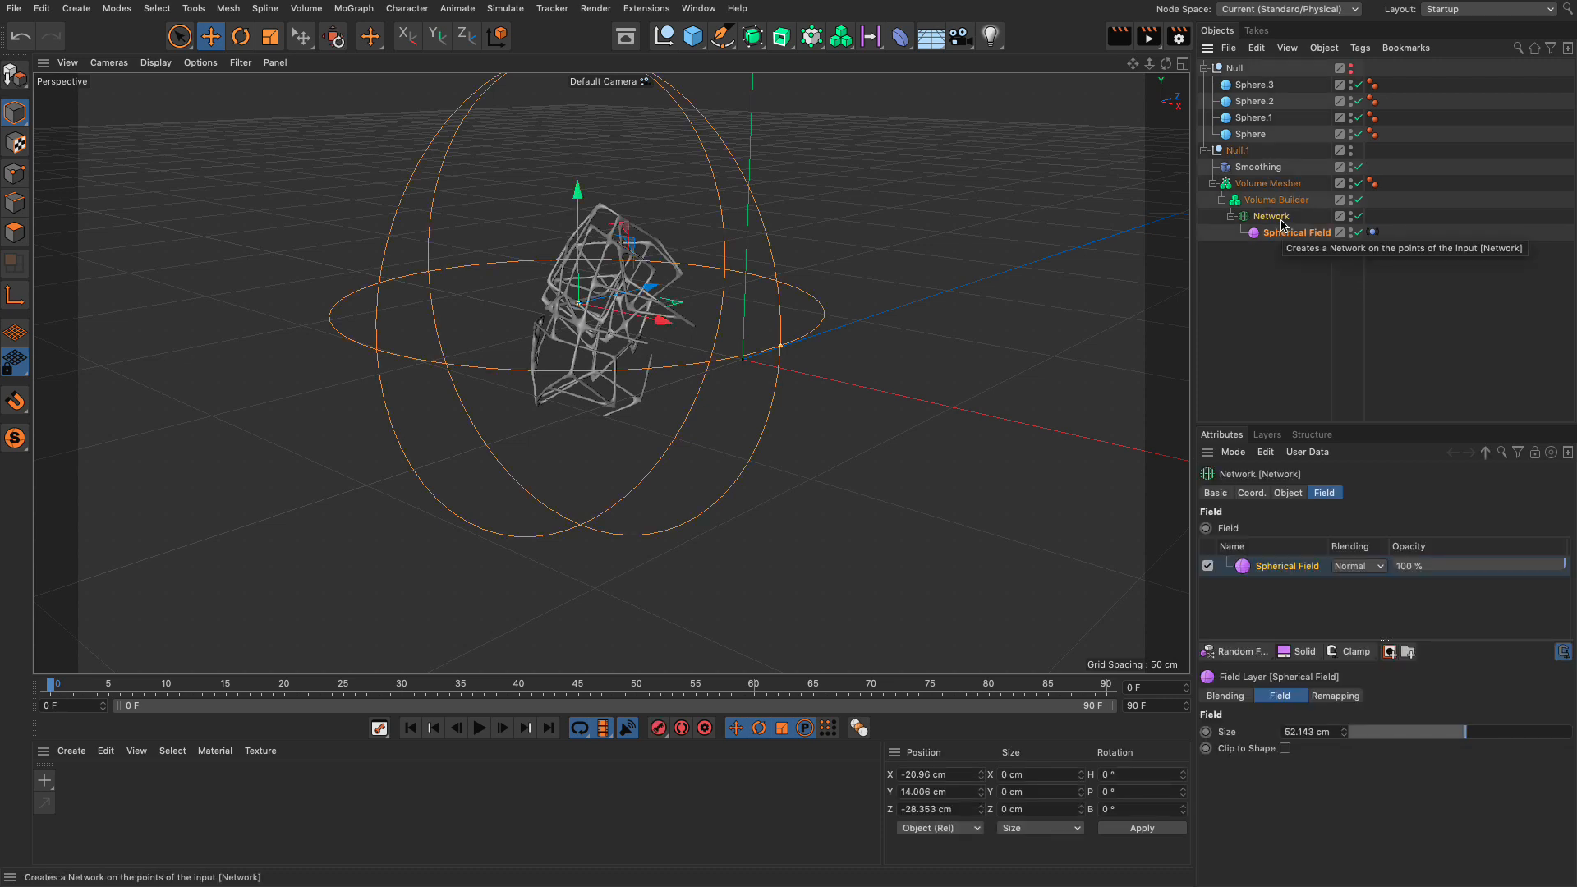
{"action": "left_click", "coordinate": [1288, 493]}
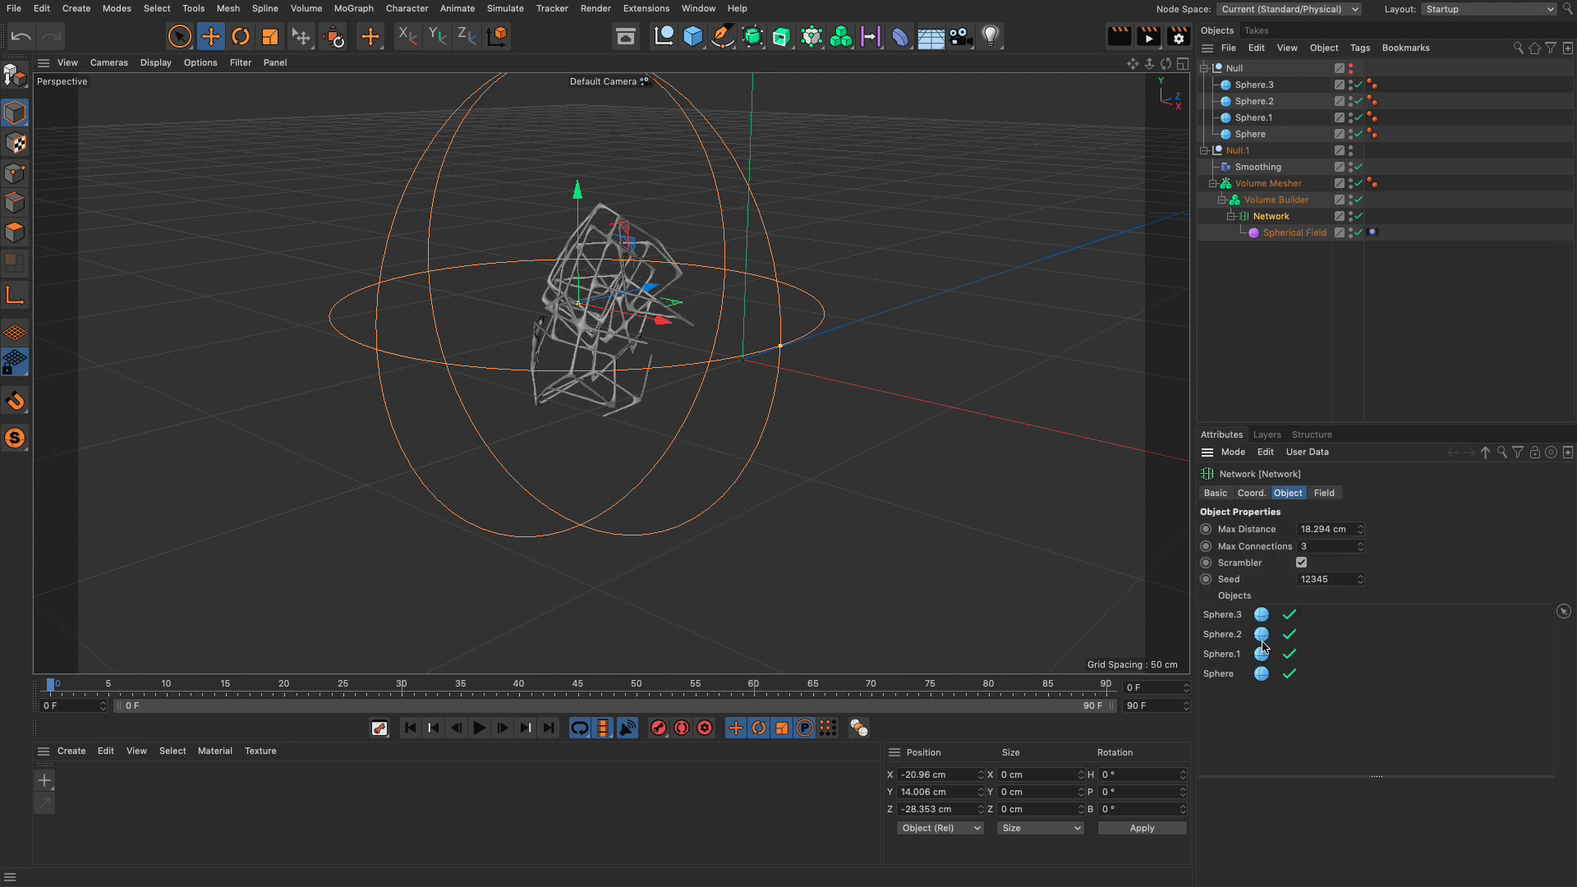
{"action": "left_click_drag", "start_coordinate": [1359, 182], "coordinate": [1363, 222]}
{"action": "left_click", "coordinate": [1359, 217]}
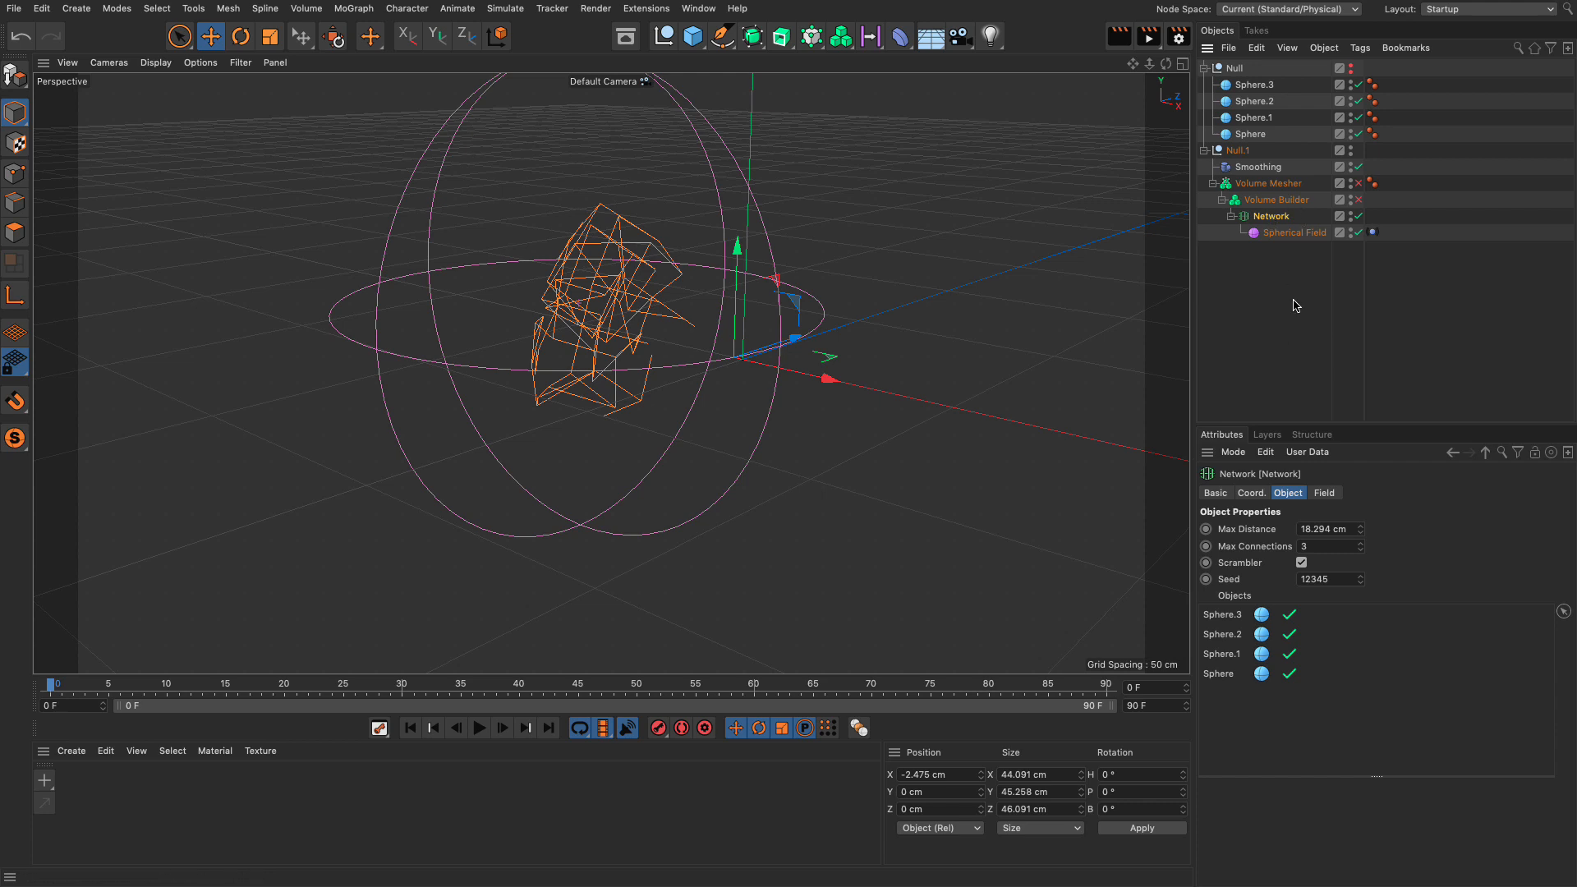
Delete the Network's Spherical Field and re-enable the Volume Builder and Volume Mesher to mesh the full spherical network
{"action": "left_click", "coordinate": [1325, 493]}
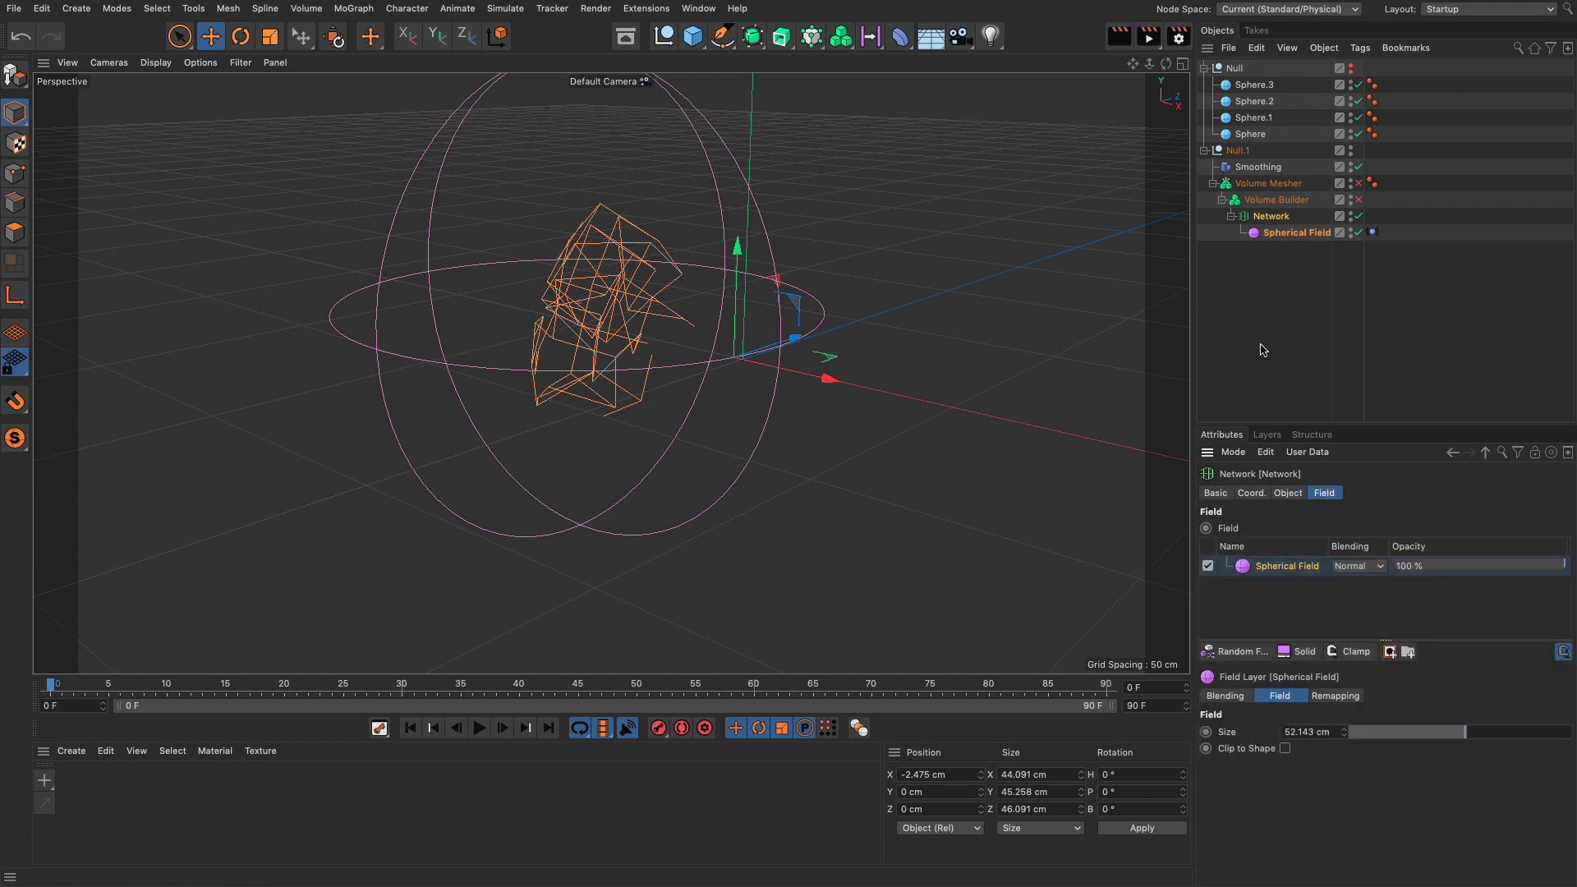
{"action": "key", "text": "Delete"}
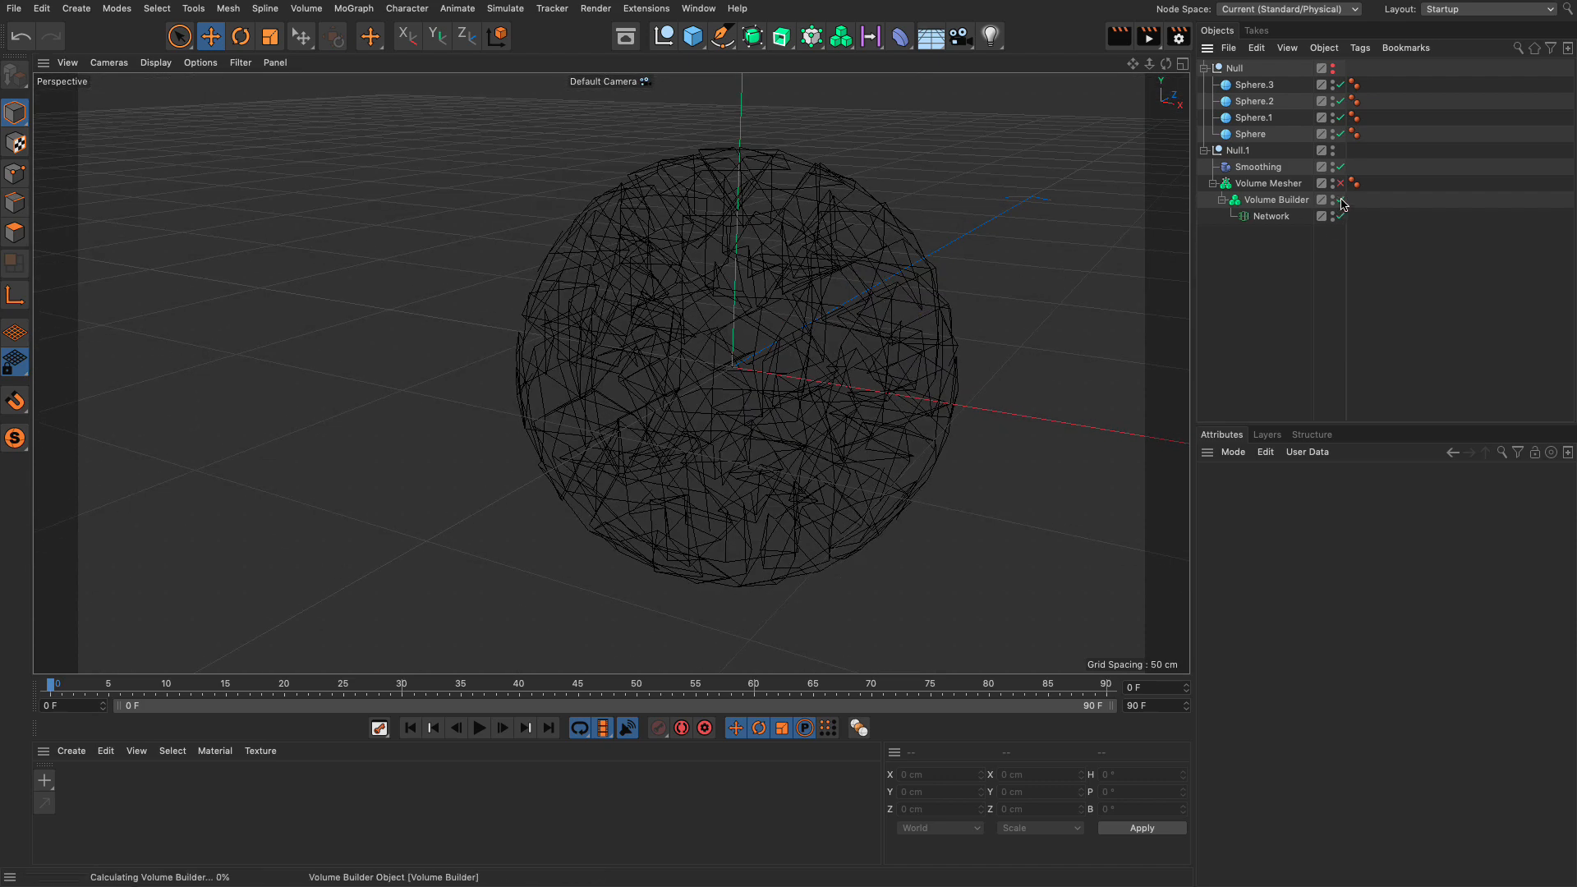
{"action": "left_click", "coordinate": [1340, 184]}
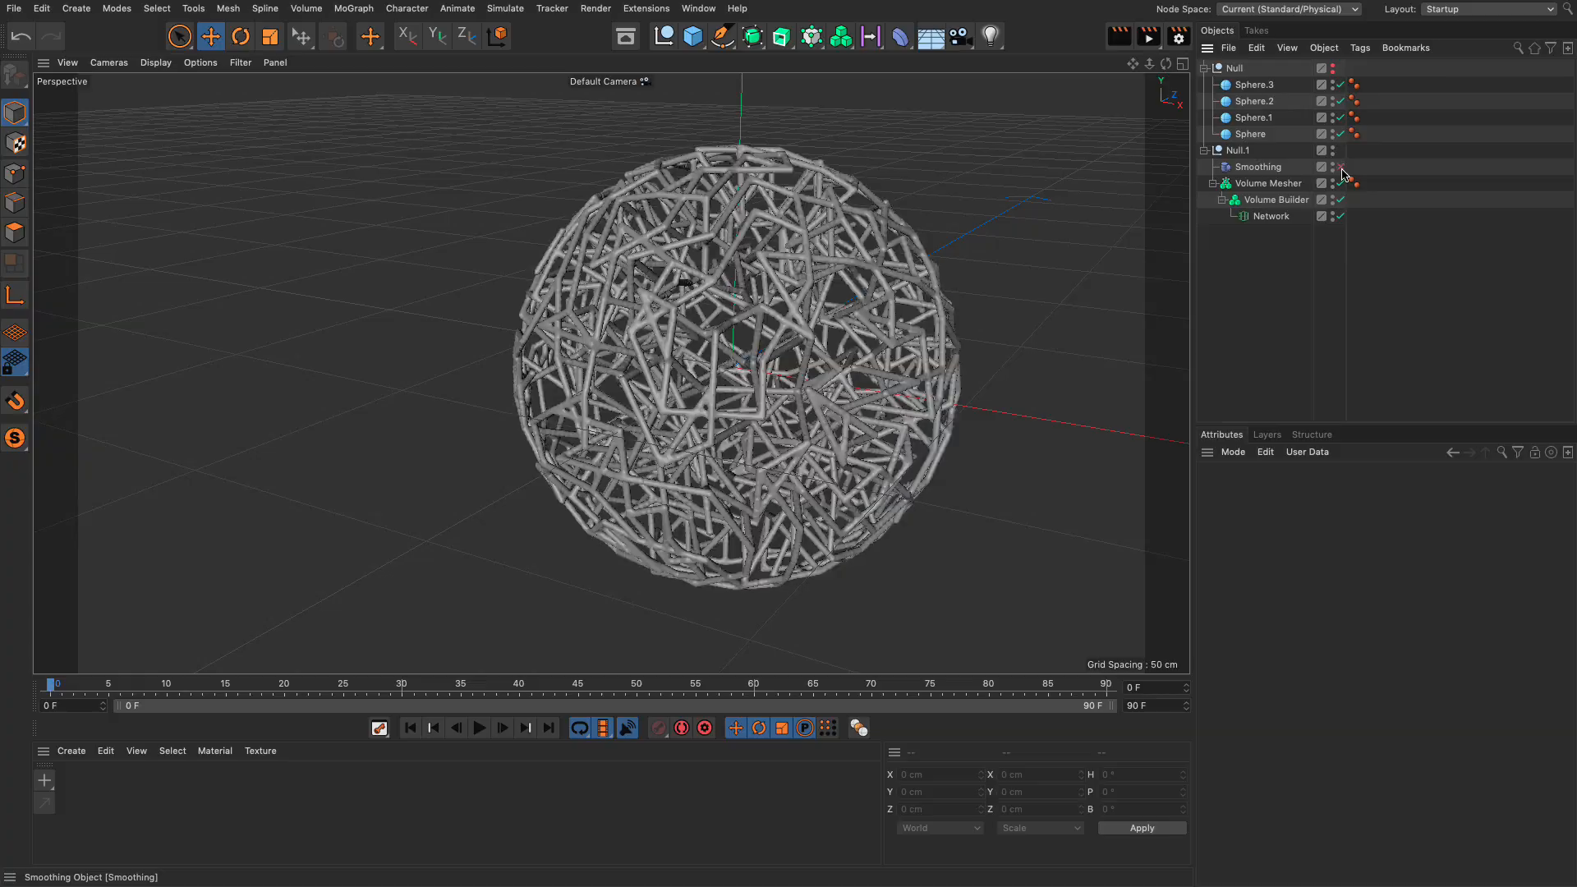
{"action": "scroll", "coordinate": [734, 331], "scroll_direction": "up", "scroll_amount": 10}
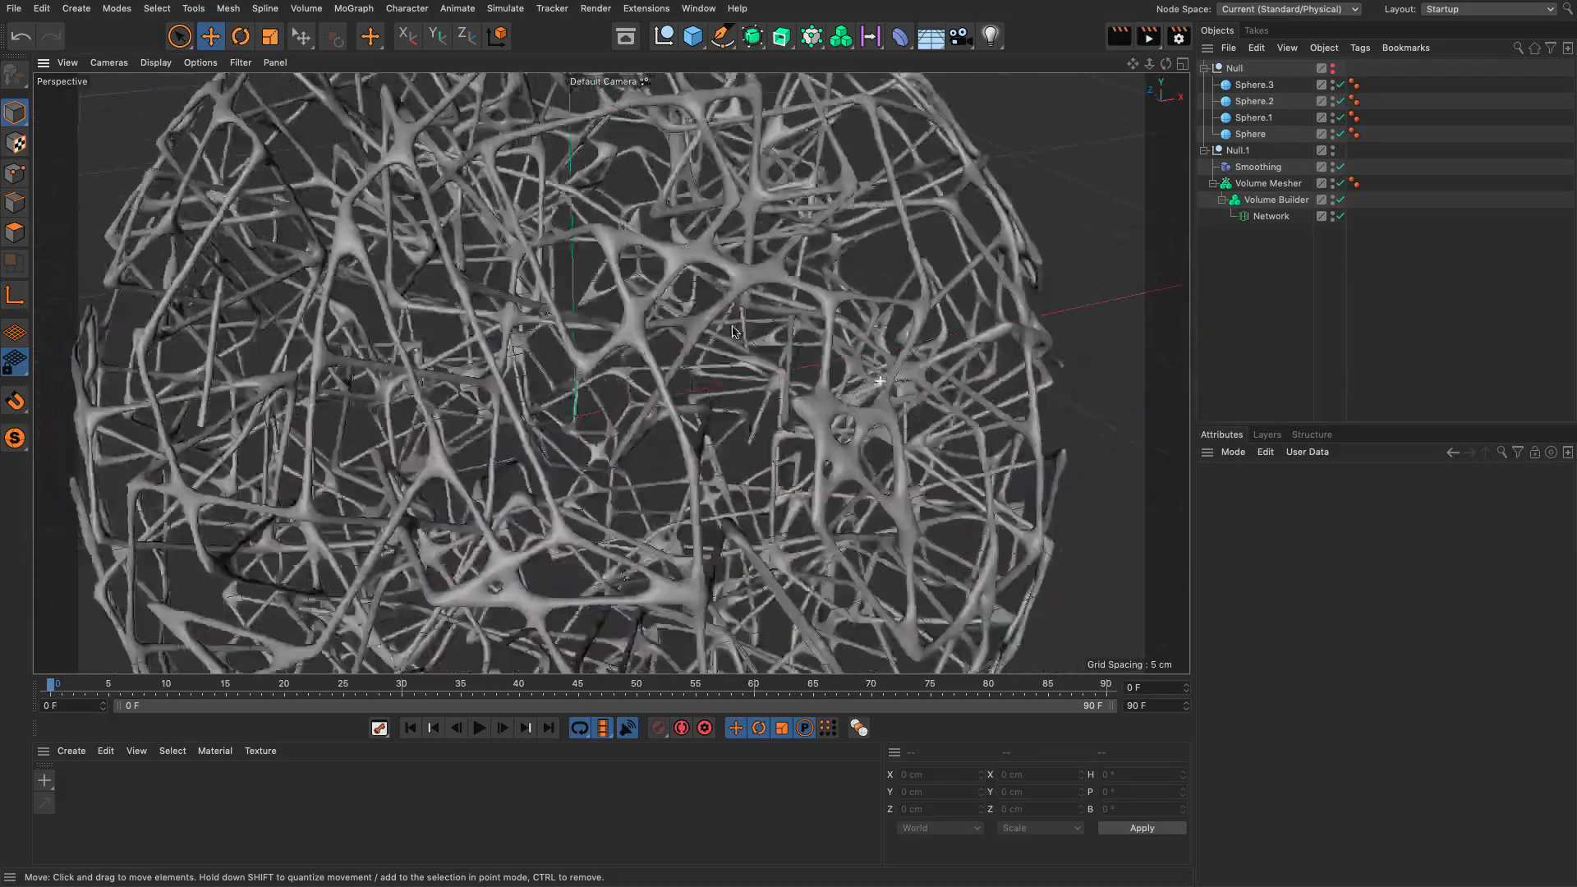
{"action": "left_click_drag", "start_coordinate": [733, 331], "coordinate": [795, 336], "text": "alt"}
{"action": "scroll", "coordinate": [903, 319], "scroll_direction": "down", "scroll_amount": 10}
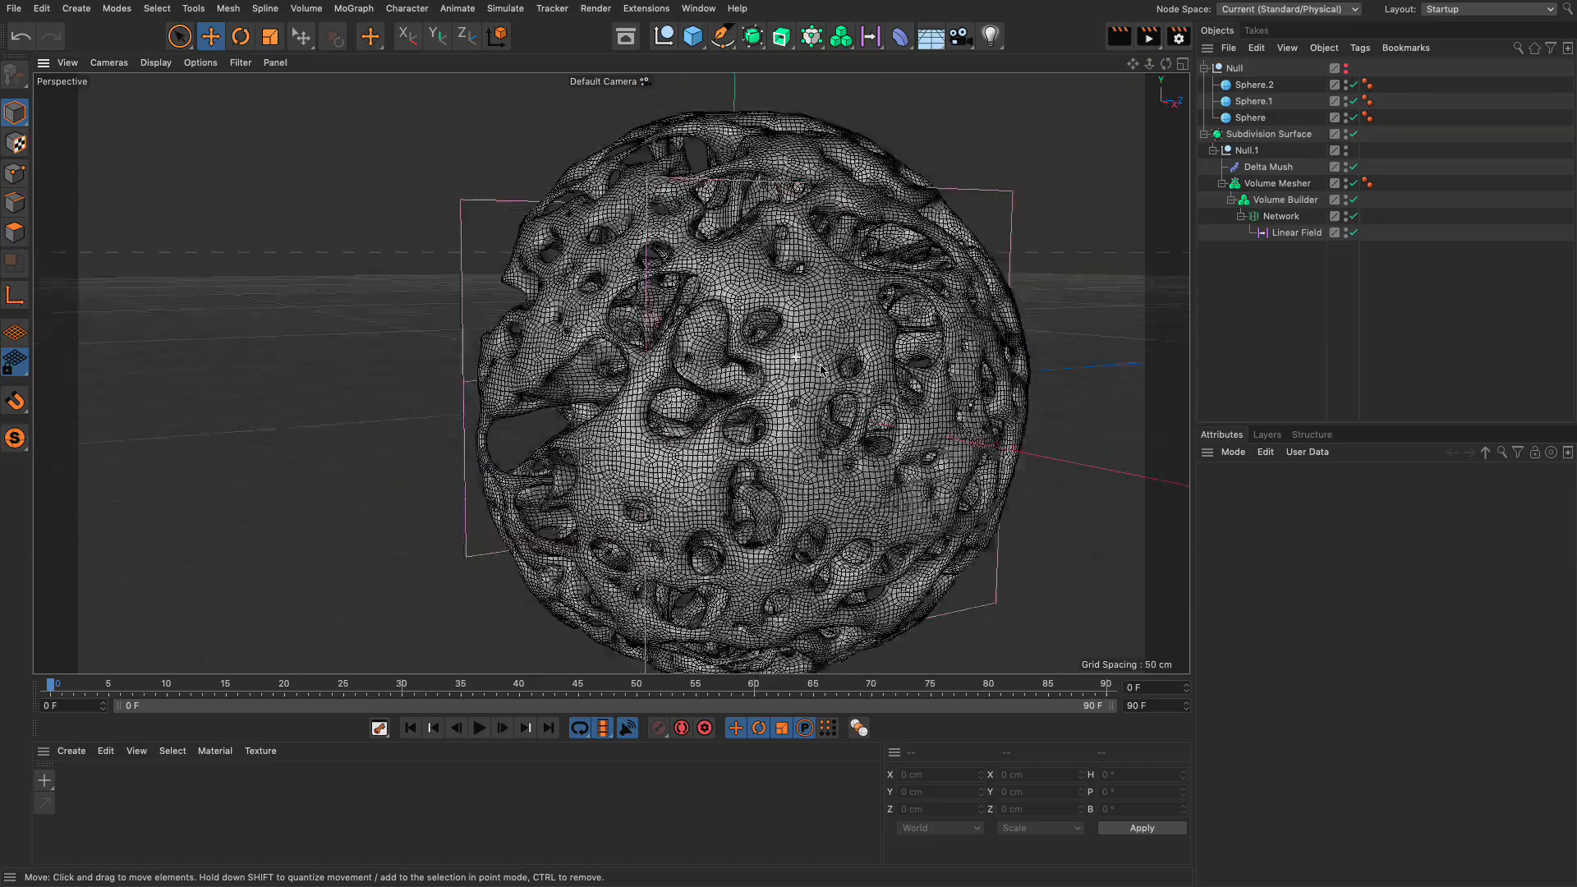
Examine the subdivided, volume-meshed network with Delta Mush, and review the Network's field and object settings
{"action": "left_click_drag", "start_coordinate": [788, 329], "coordinate": [731, 333], "text": "alt"}
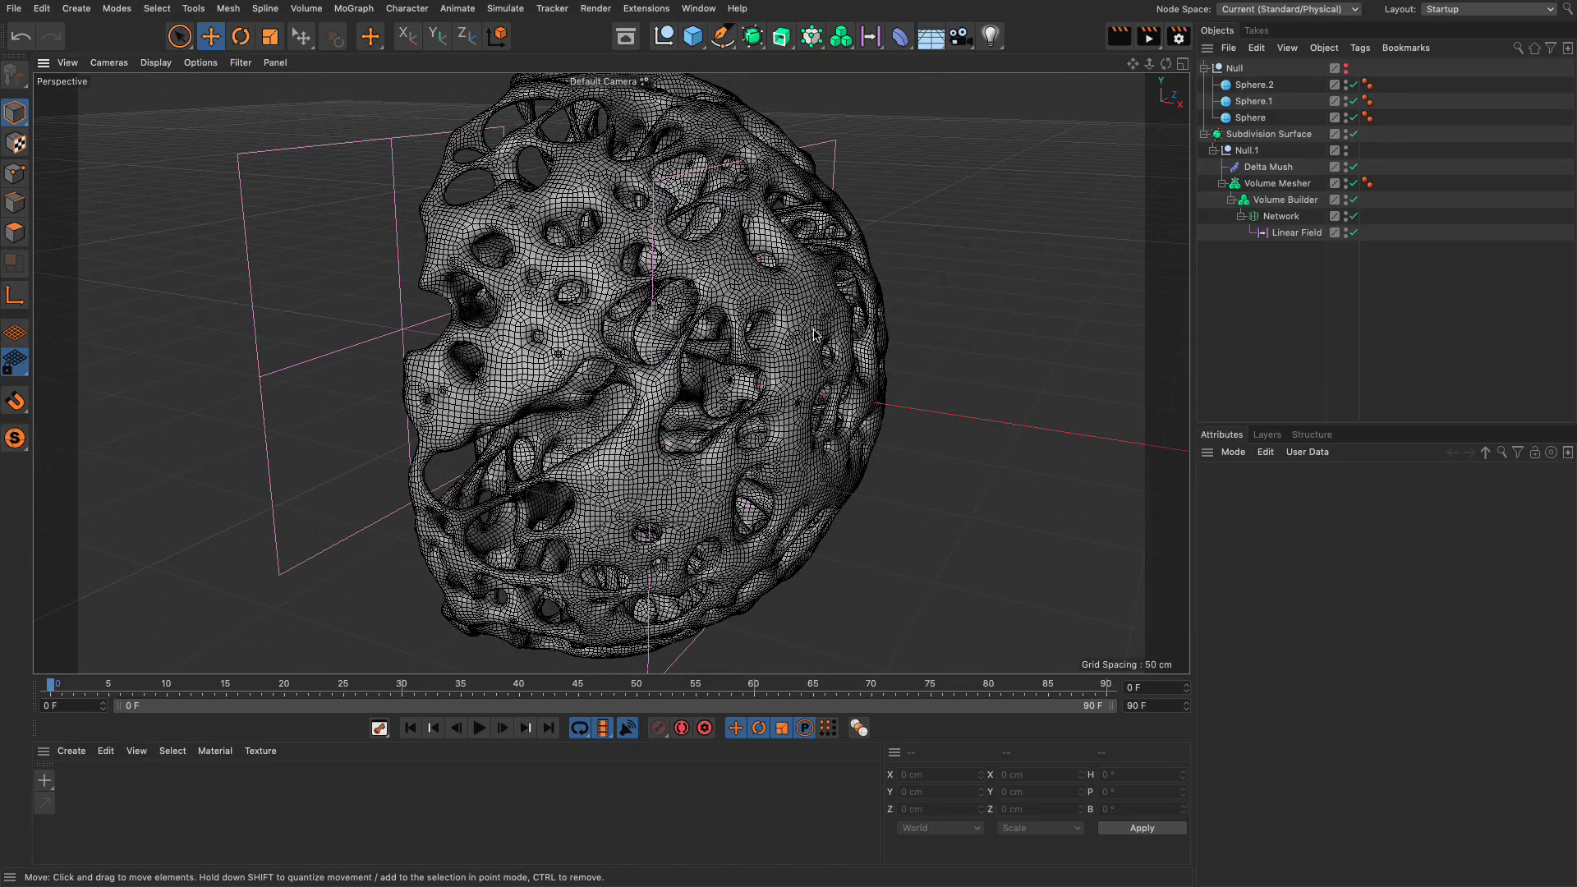
{"action": "left_click", "coordinate": [1278, 217]}
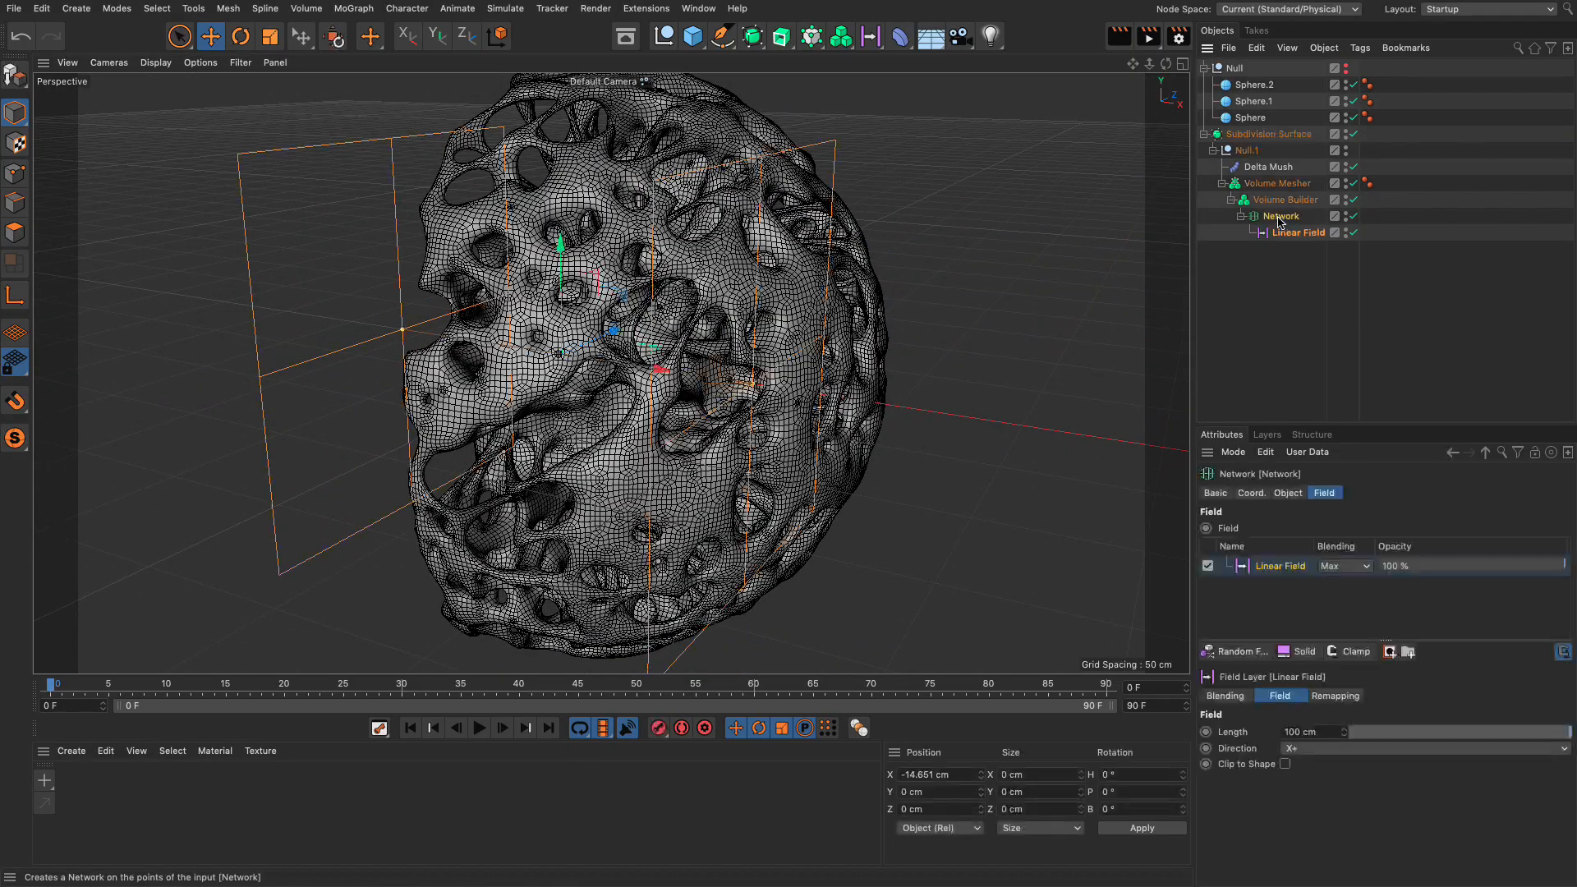
{"action": "left_click", "coordinate": [1288, 493]}
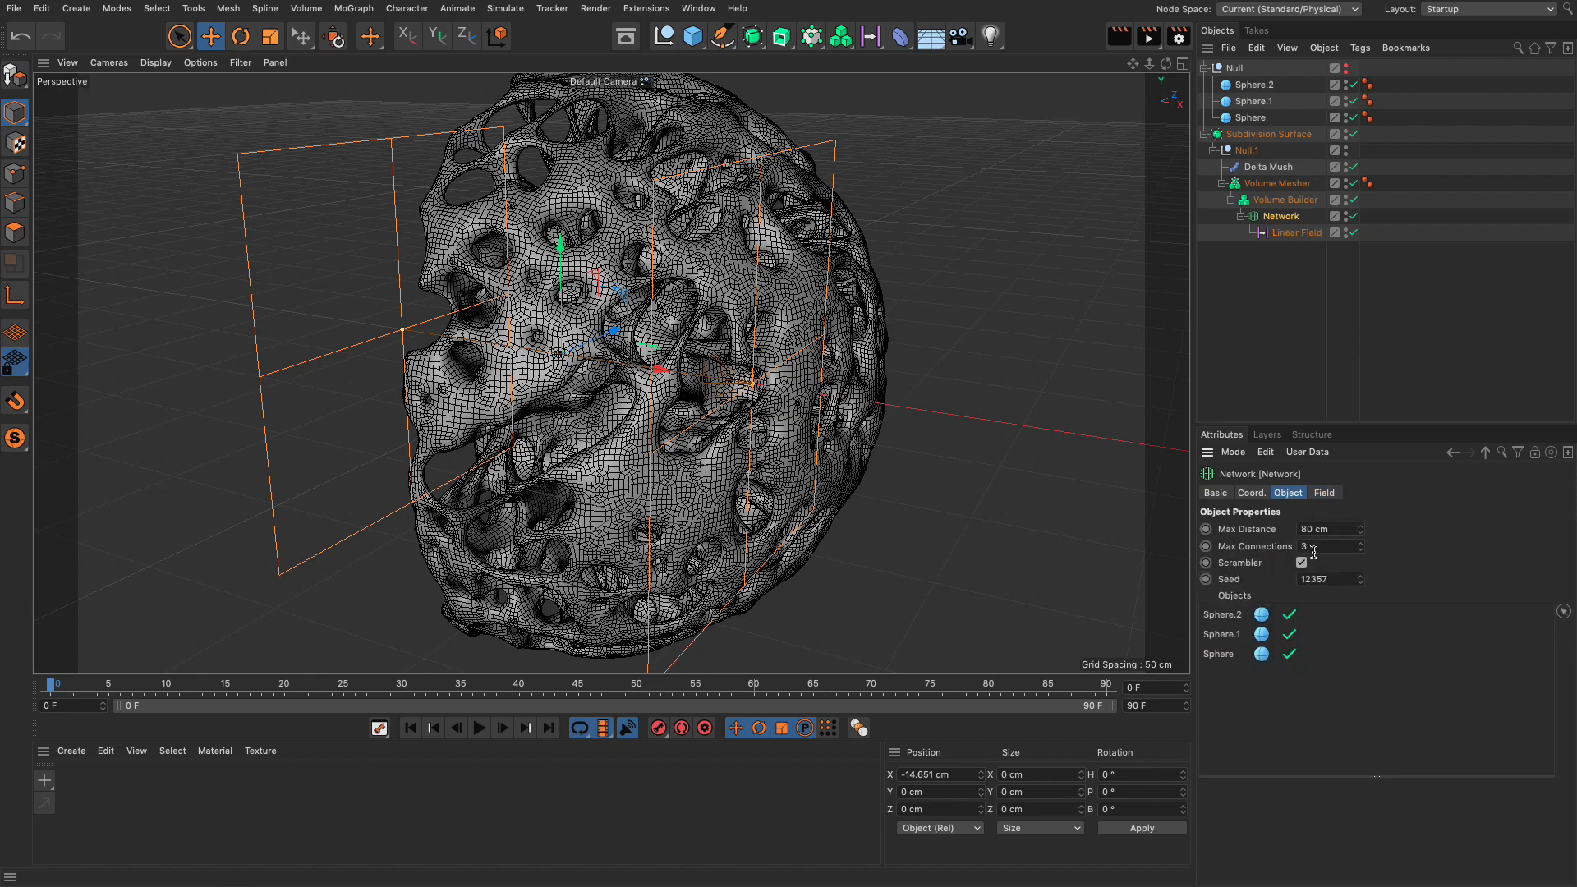
{"action": "scroll", "coordinate": [764, 367], "scroll_direction": "up", "scroll_amount": 5}
{"action": "mouse_move", "coordinate": [765, 367]}
{"action": "left_mouse_down", "text": "alt"}
{"action": "mouse_move", "coordinate": [809, 431]}
{"action": "mouse_move", "coordinate": [690, 410]}
{"action": "mouse_move", "coordinate": [793, 368]}
{"action": "left_mouse_up", "text": "alt"}
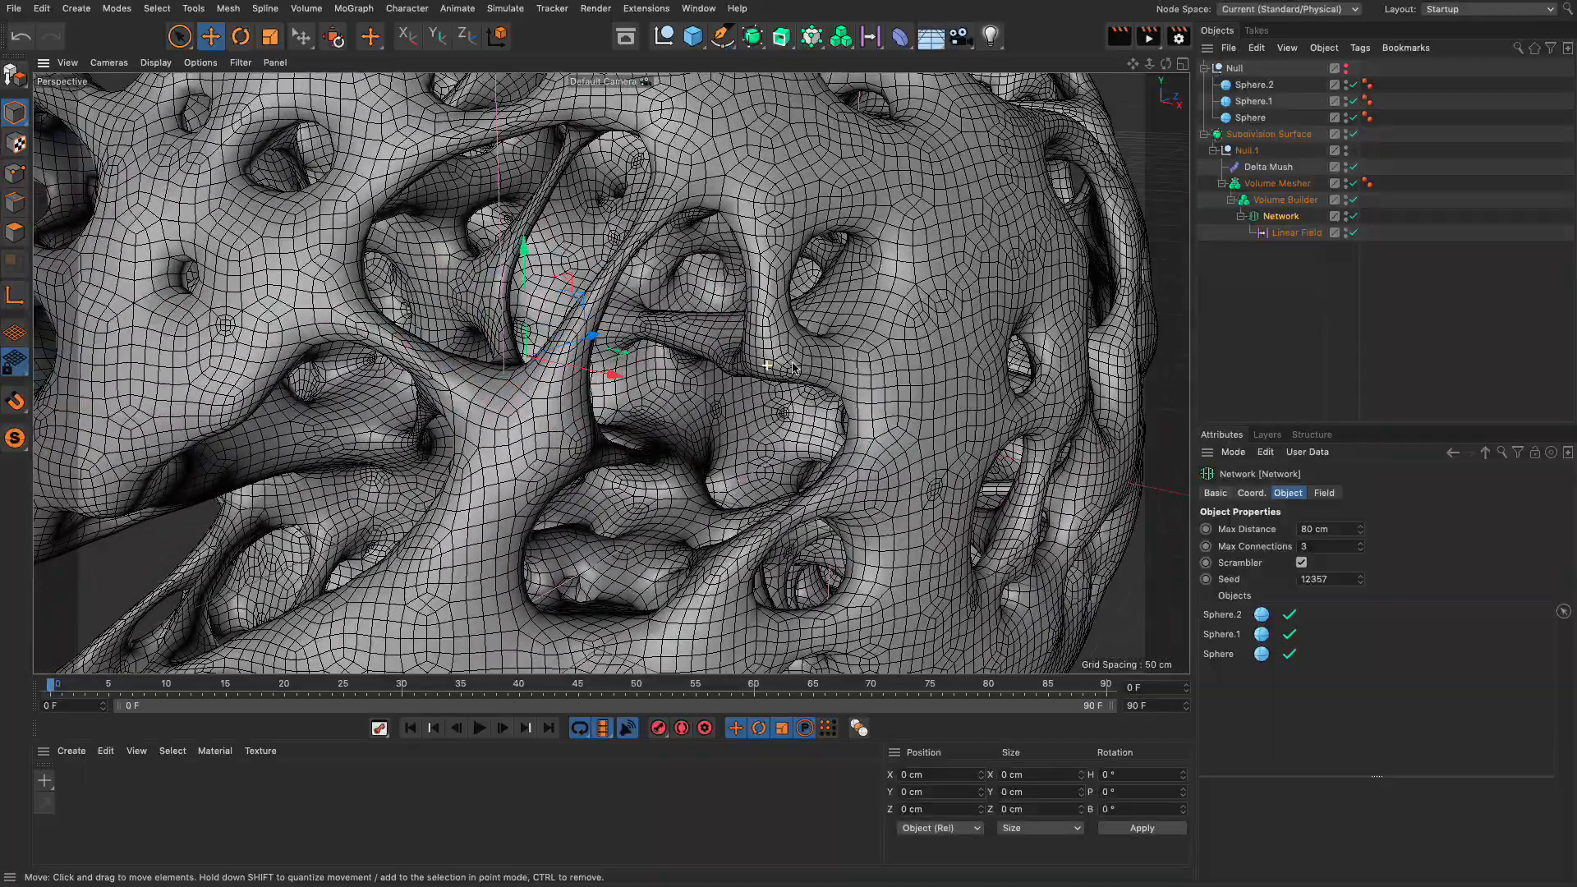
{"action": "scroll", "coordinate": [792, 367], "scroll_direction": "down", "scroll_amount": 10}
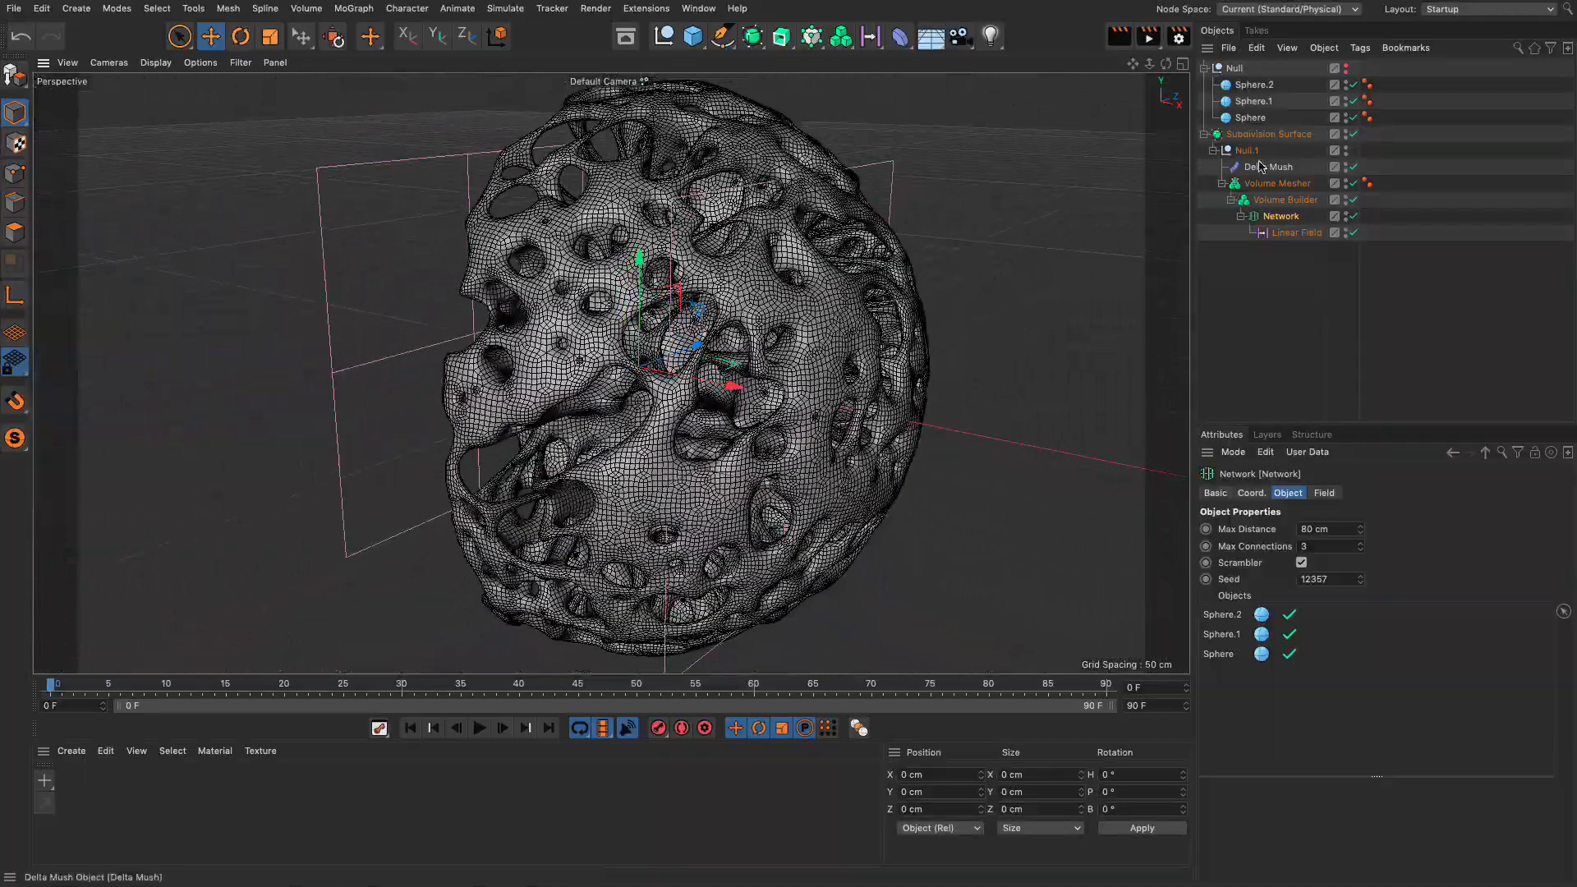
Delete the Linear Field under the Network and inspect the full meshed sphere up close
{"action": "left_click", "coordinate": [1296, 233]}
{"action": "key", "text": "Delete"}
{"action": "scroll", "coordinate": [561, 356], "scroll_direction": "up", "scroll_amount": 10}
{"action": "left_click_drag", "start_coordinate": [562, 357], "coordinate": [414, 458], "text": "alt"}
{"action": "scroll", "coordinate": [611, 373], "scroll_direction": "down", "scroll_amount": 10}
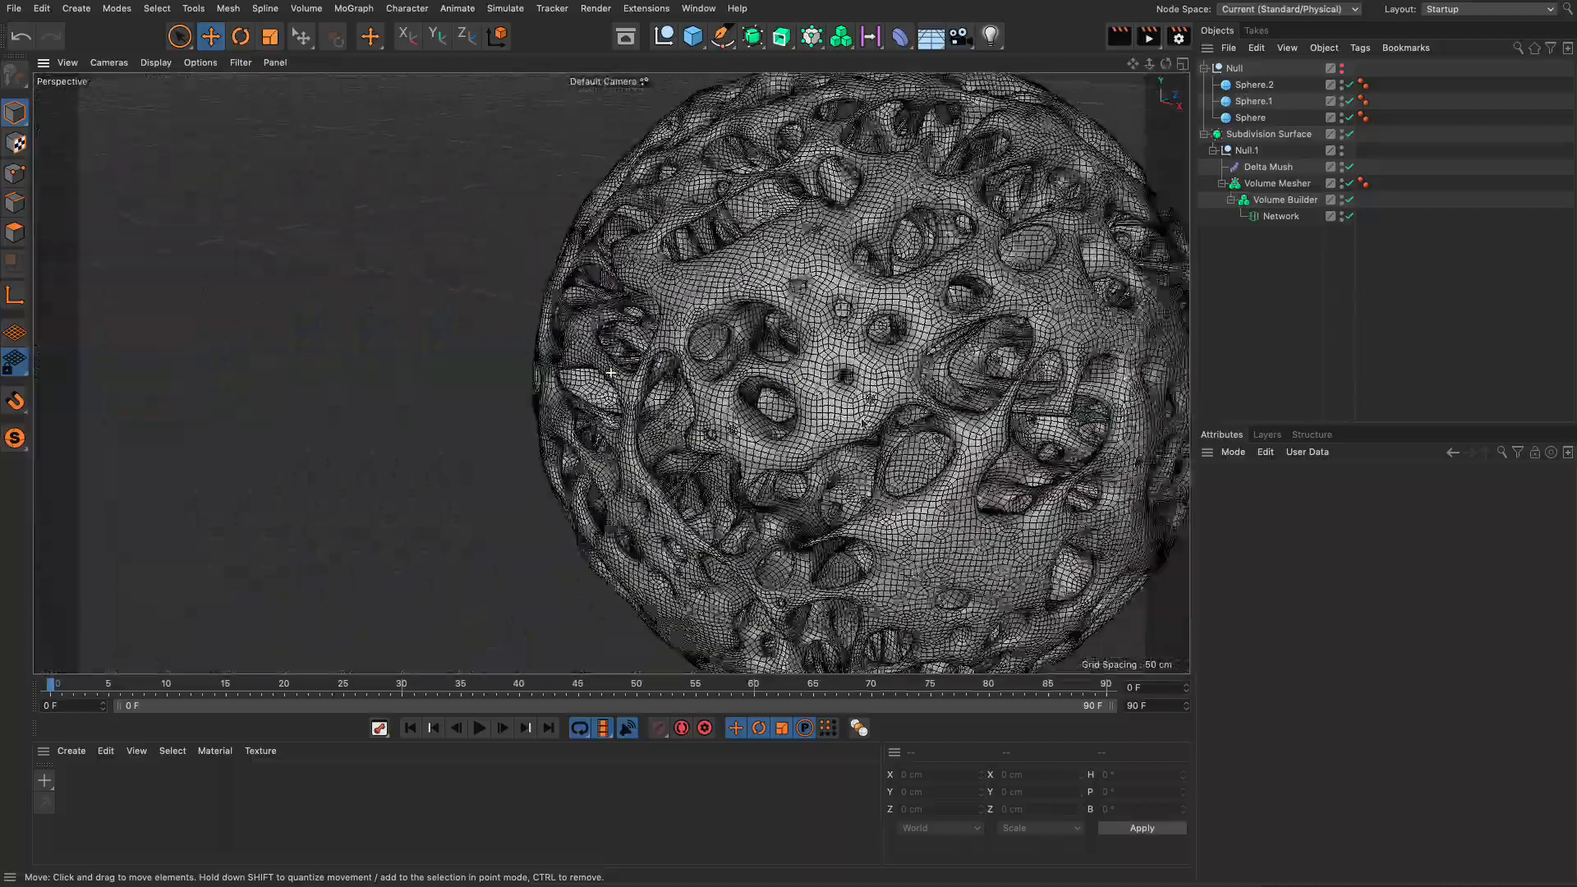
{"action": "left_click_drag", "start_coordinate": [862, 423], "coordinate": [669, 388], "text": "alt"}
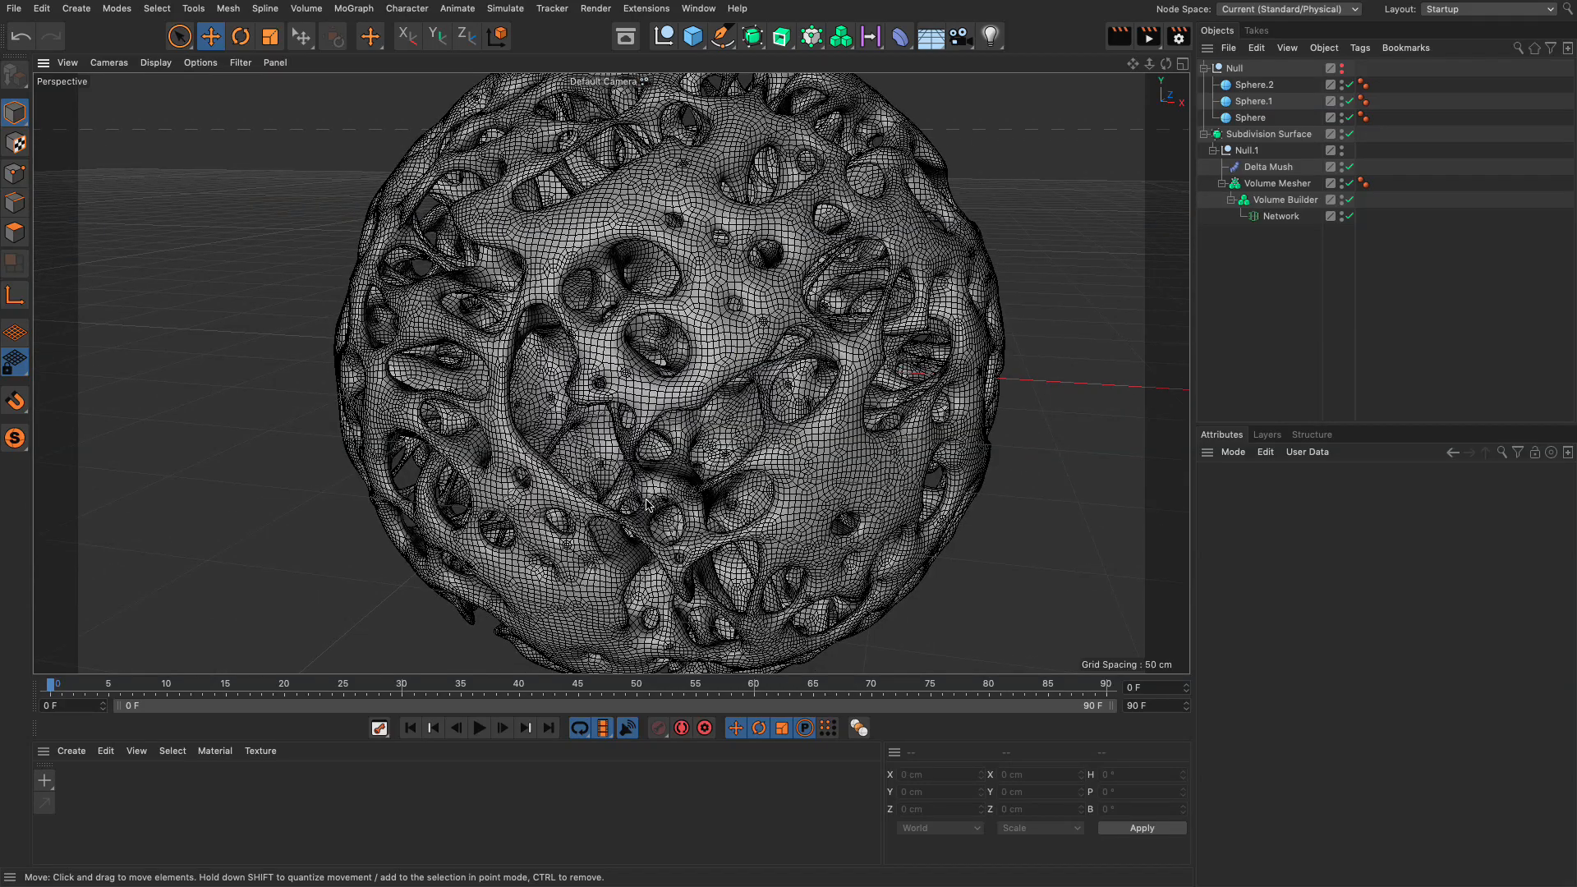
{"action": "left_click_drag", "start_coordinate": [852, 382], "coordinate": [854, 319], "text": "alt"}
Disable the Volume Builder and Volume Mesher to inspect the raw splines, re-enable them, and check the Volume Builder and Delta Mush settings
{"action": "left_click", "coordinate": [1350, 200]}
{"action": "left_click", "coordinate": [1349, 183]}
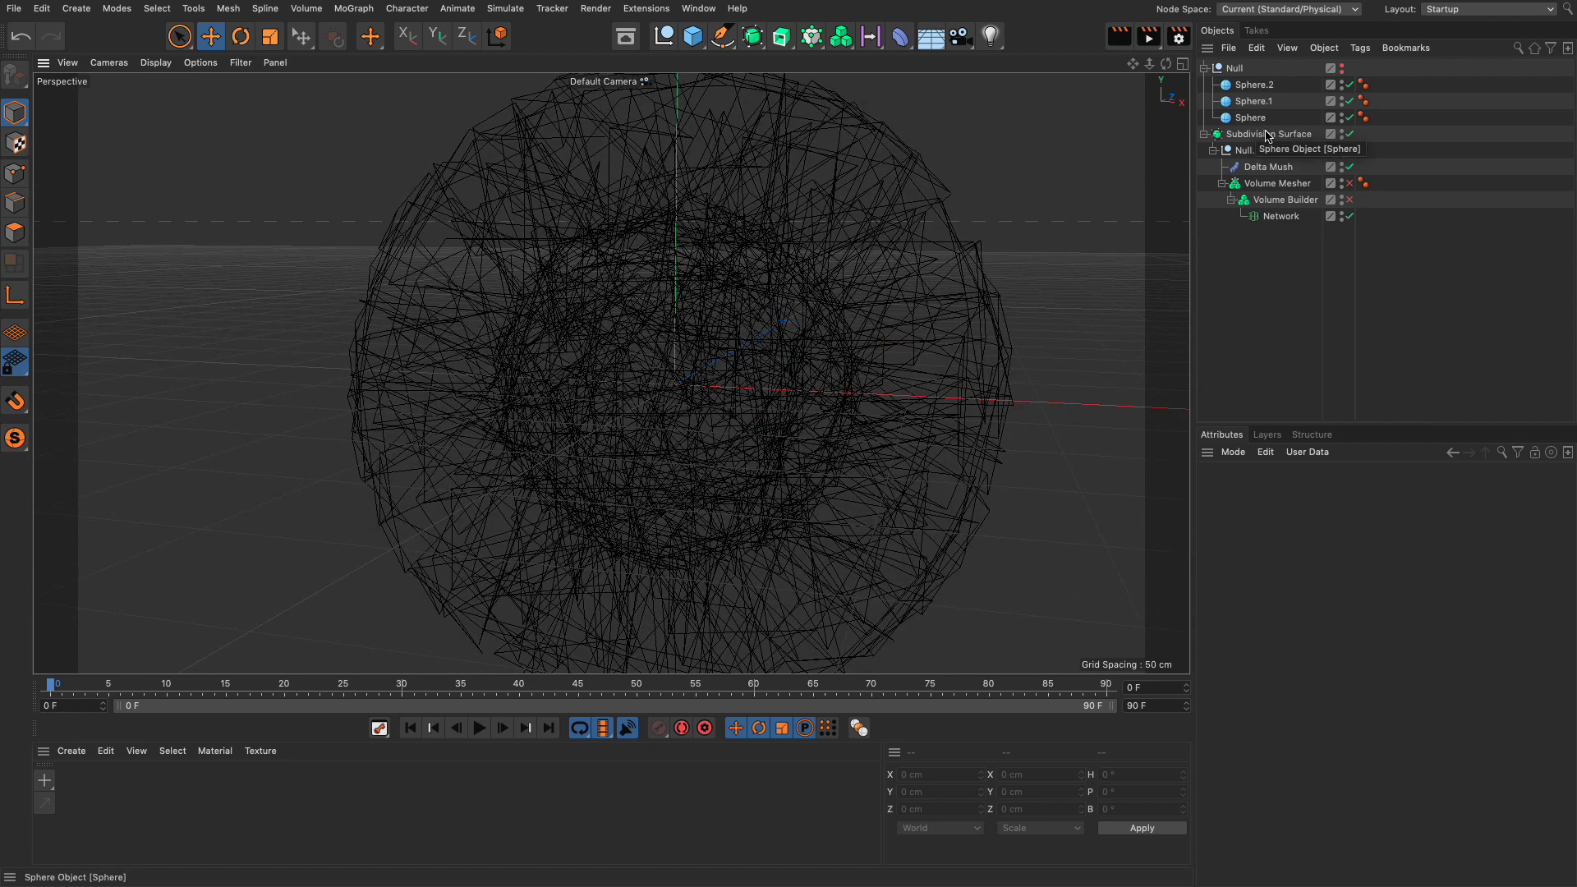
{"action": "left_click", "coordinate": [1349, 199]}
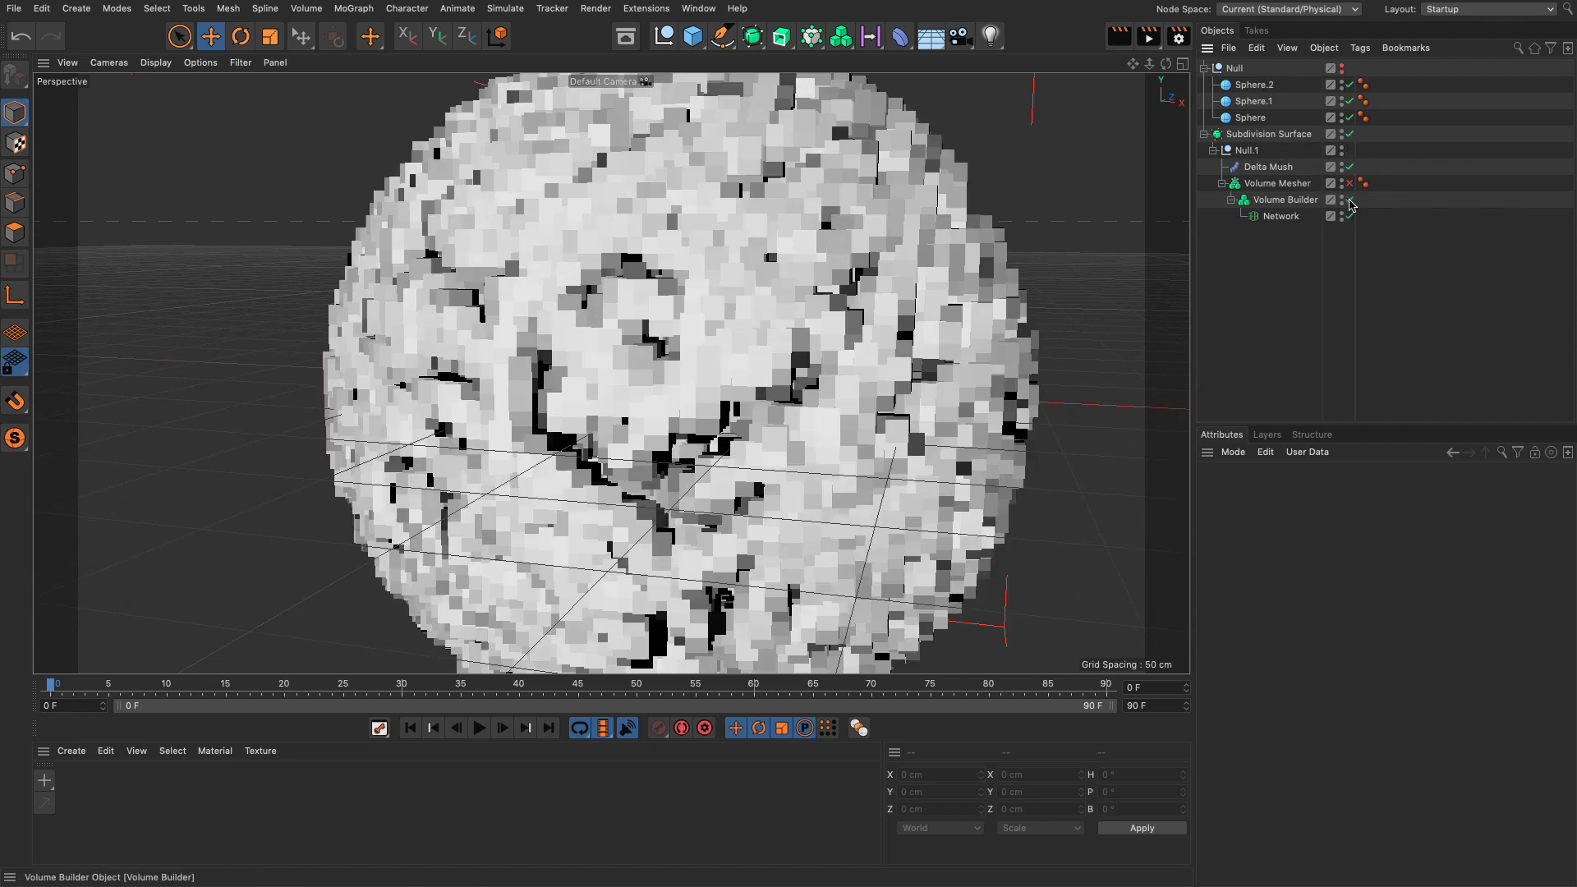
{"action": "left_click", "coordinate": [1298, 202]}
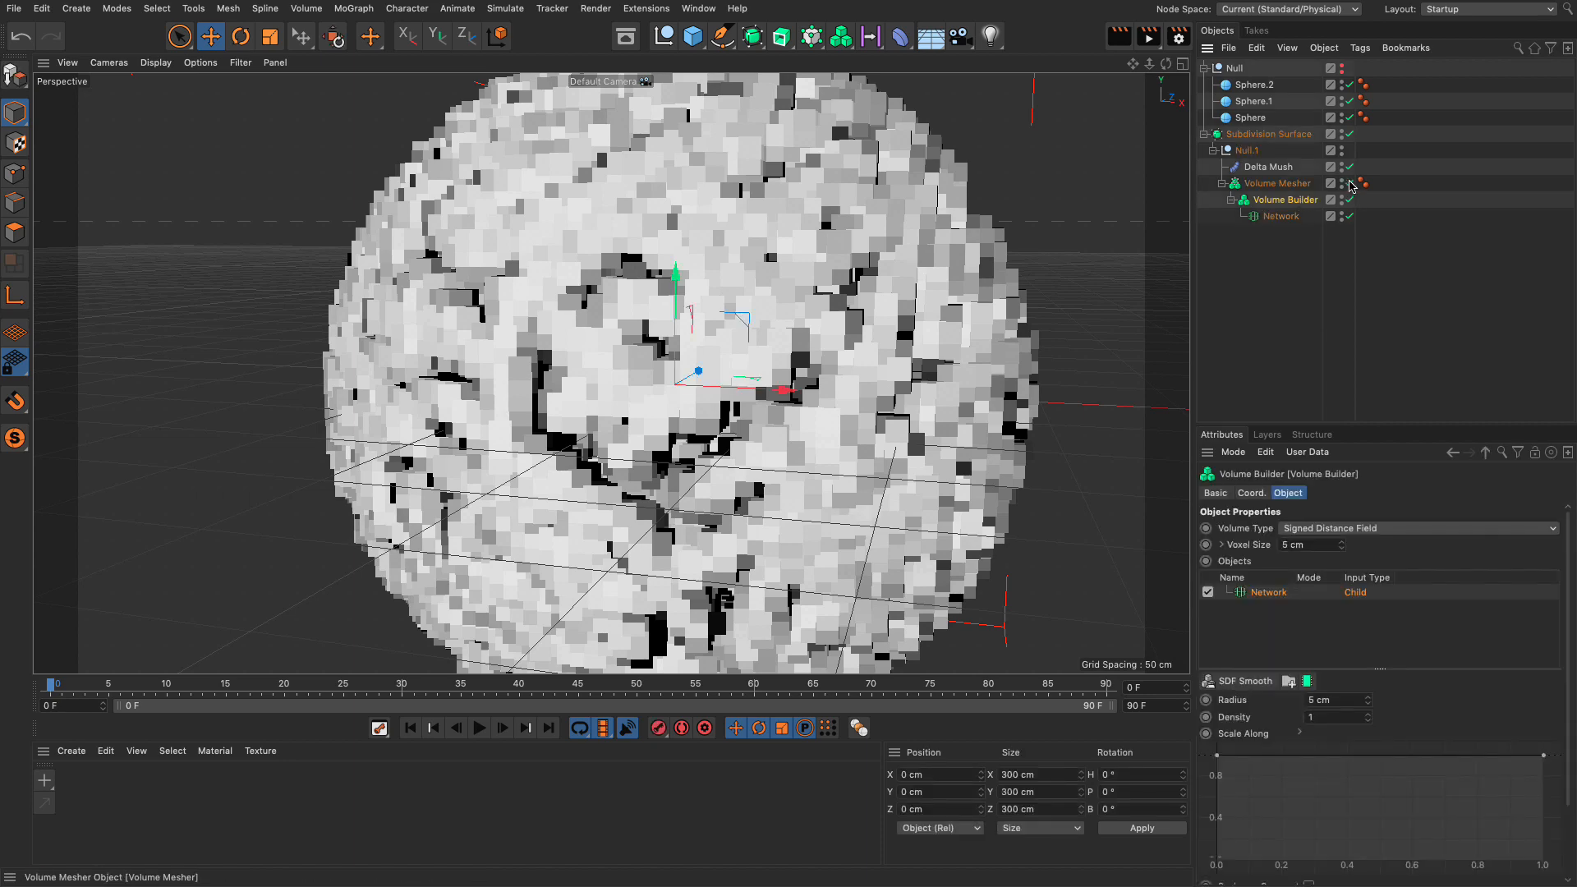
{"action": "left_click", "coordinate": [1350, 184]}
{"action": "left_click", "coordinate": [1274, 168]}
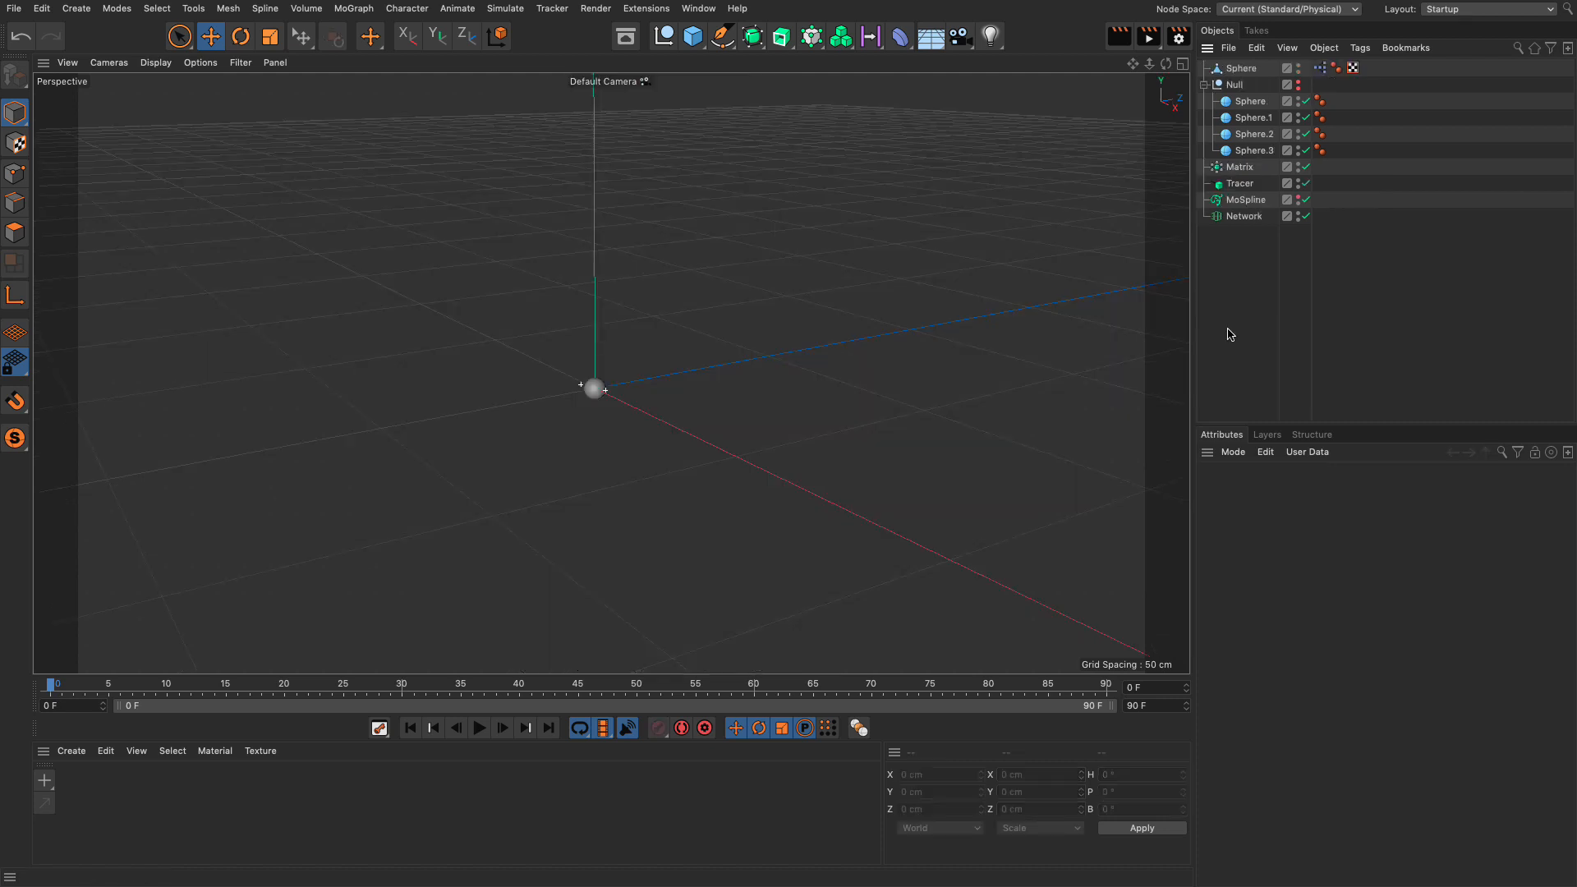
Preview and rewind the particle network animation, and disable the four child spheres, Matrix, Tracer, MoSpline and Network
{"action": "left_click", "coordinate": [480, 728]}
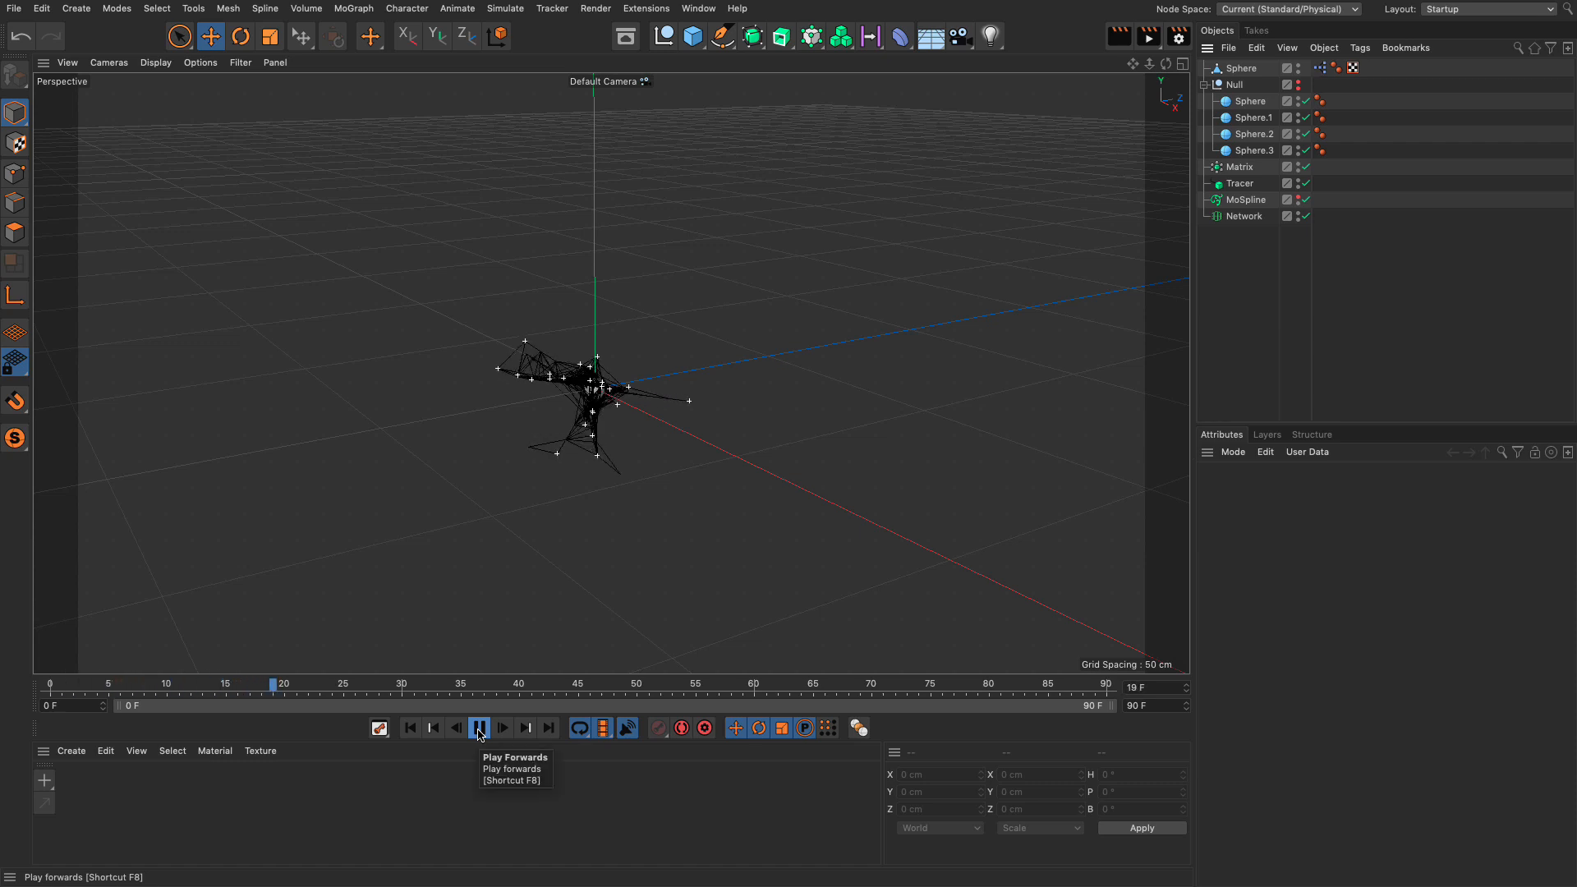
{"action": "left_click", "coordinate": [479, 728]}
{"action": "left_click", "coordinate": [409, 727]}
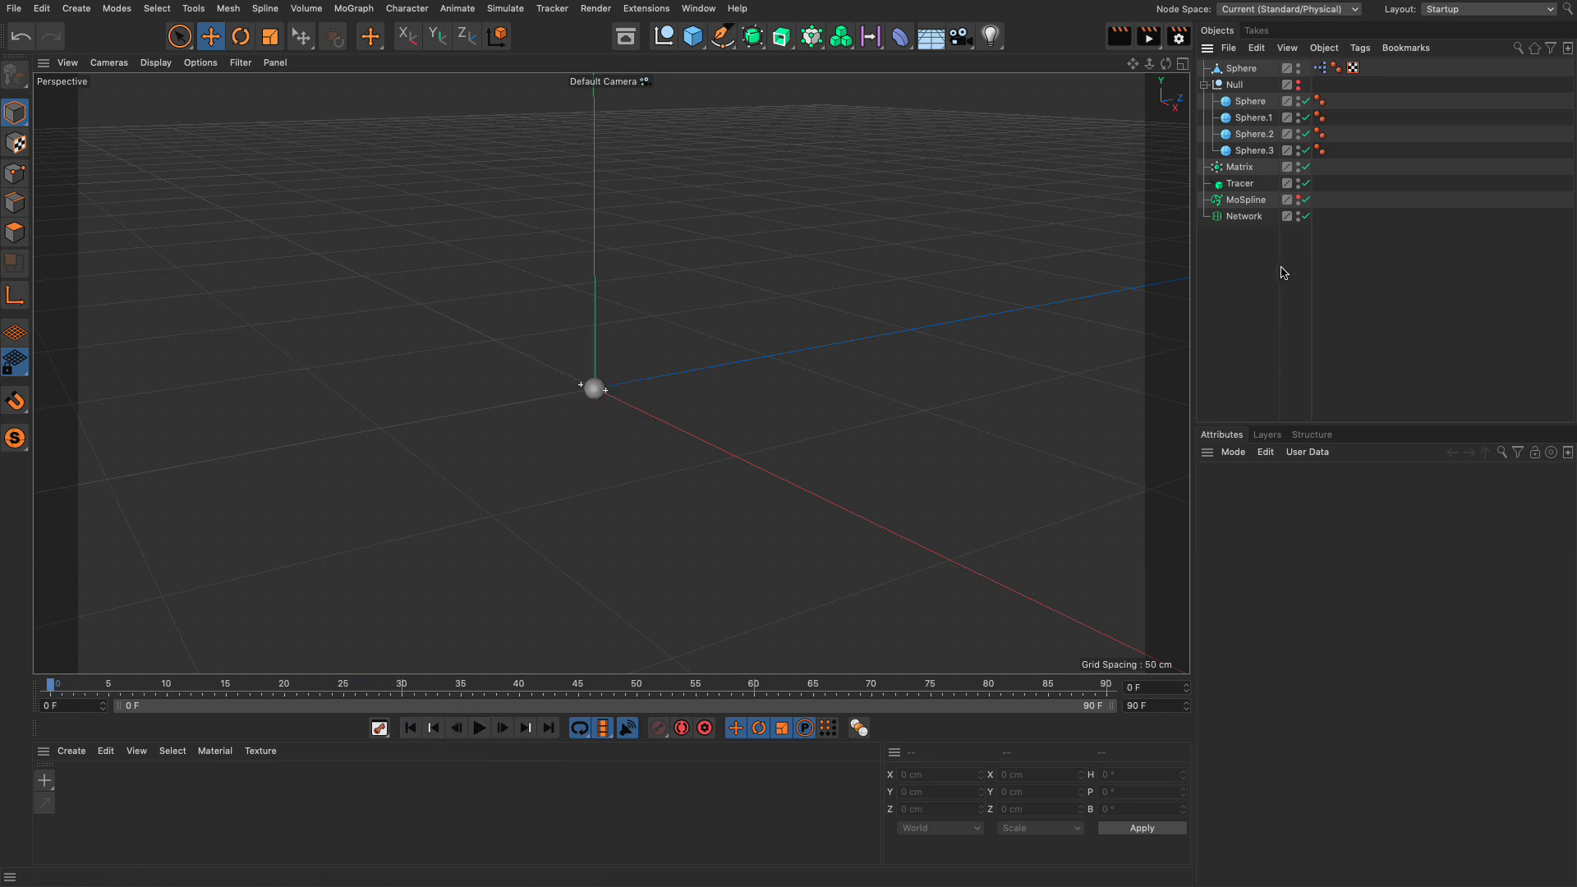
{"action": "left_click_drag", "start_coordinate": [1306, 216], "coordinate": [1316, 100]}
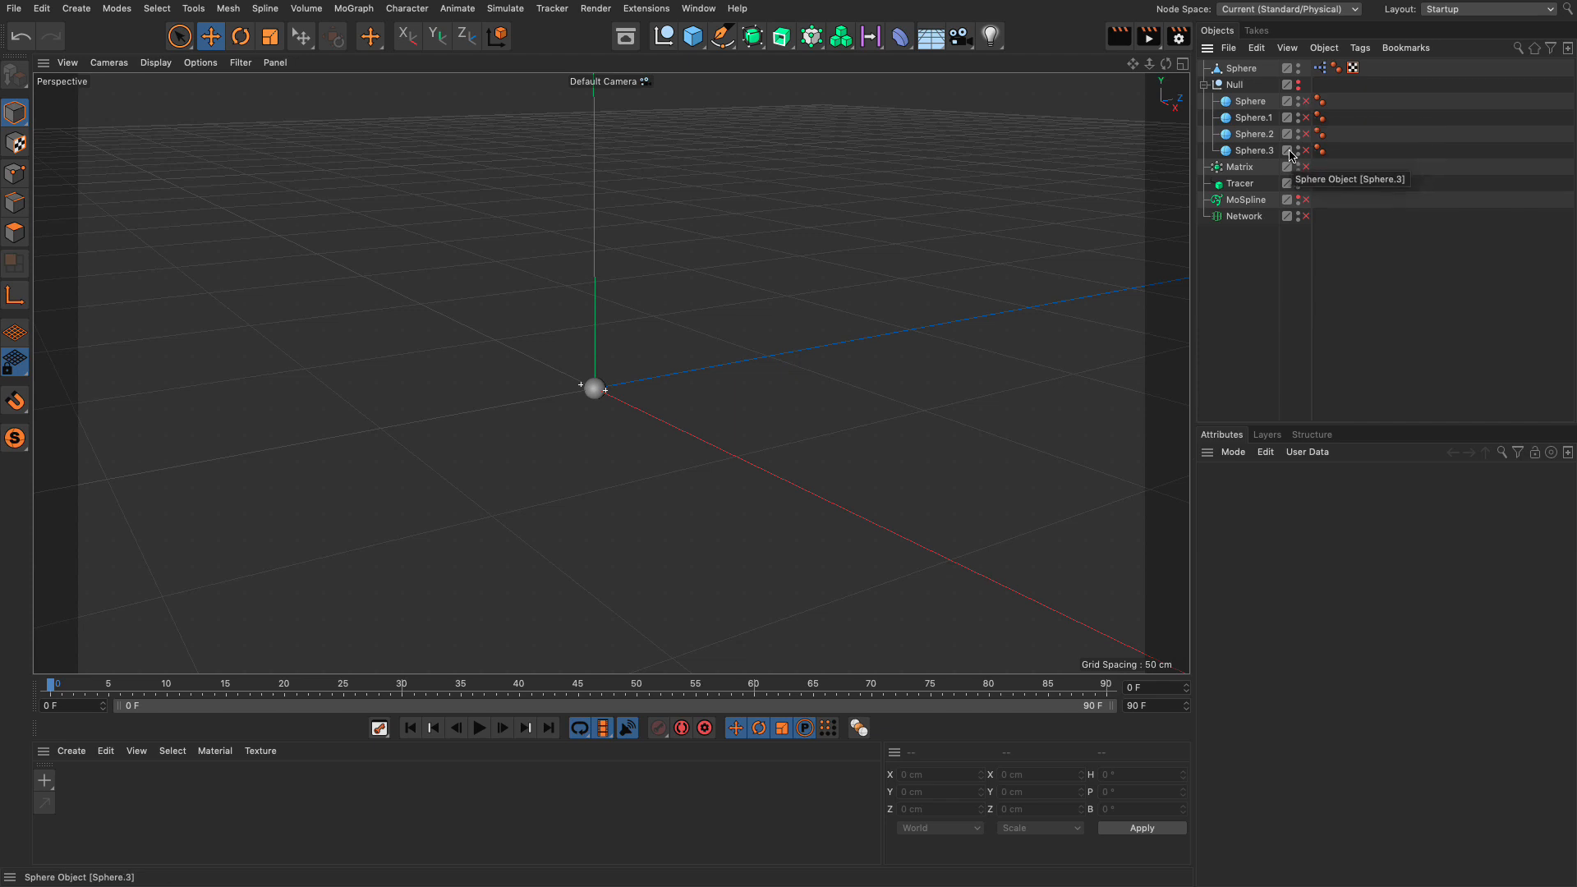
Review the PMatterWaves node in the Sphere's XPresso setup, close the editor, and play the particle emission to frame 36
{"action": "double_click", "coordinate": [1320, 68]}
{"action": "left_click_drag", "start_coordinate": [1194, 54], "coordinate": [527, 220]}
{"action": "left_click", "coordinate": [583, 327]}
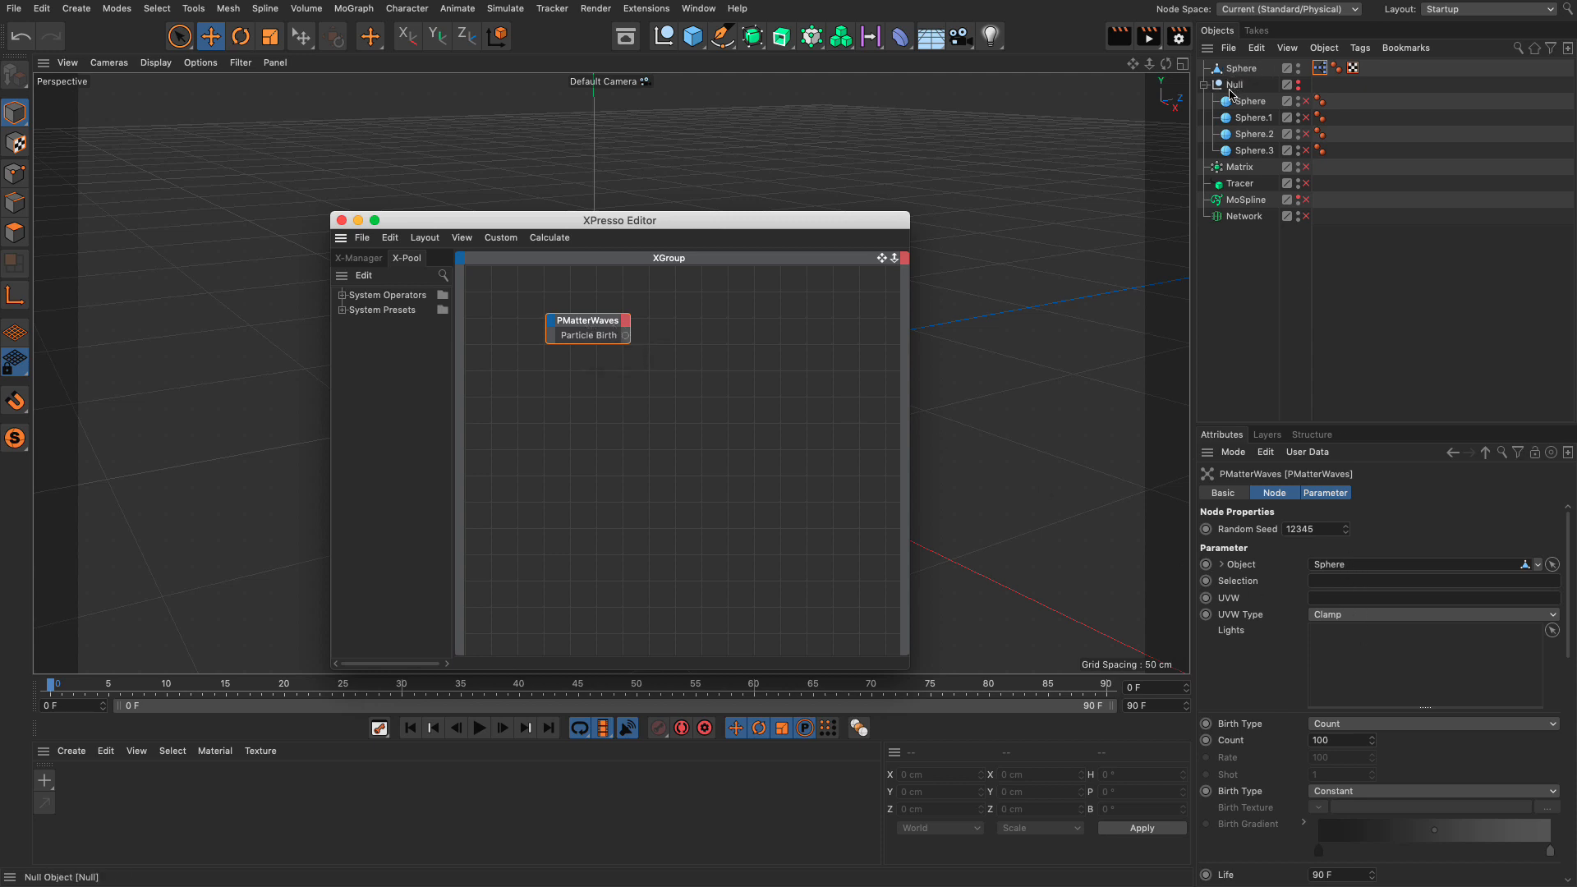
{"action": "left_click", "coordinate": [341, 222]}
{"action": "left_click", "coordinate": [479, 728]}
{"action": "left_click", "coordinate": [478, 728]}
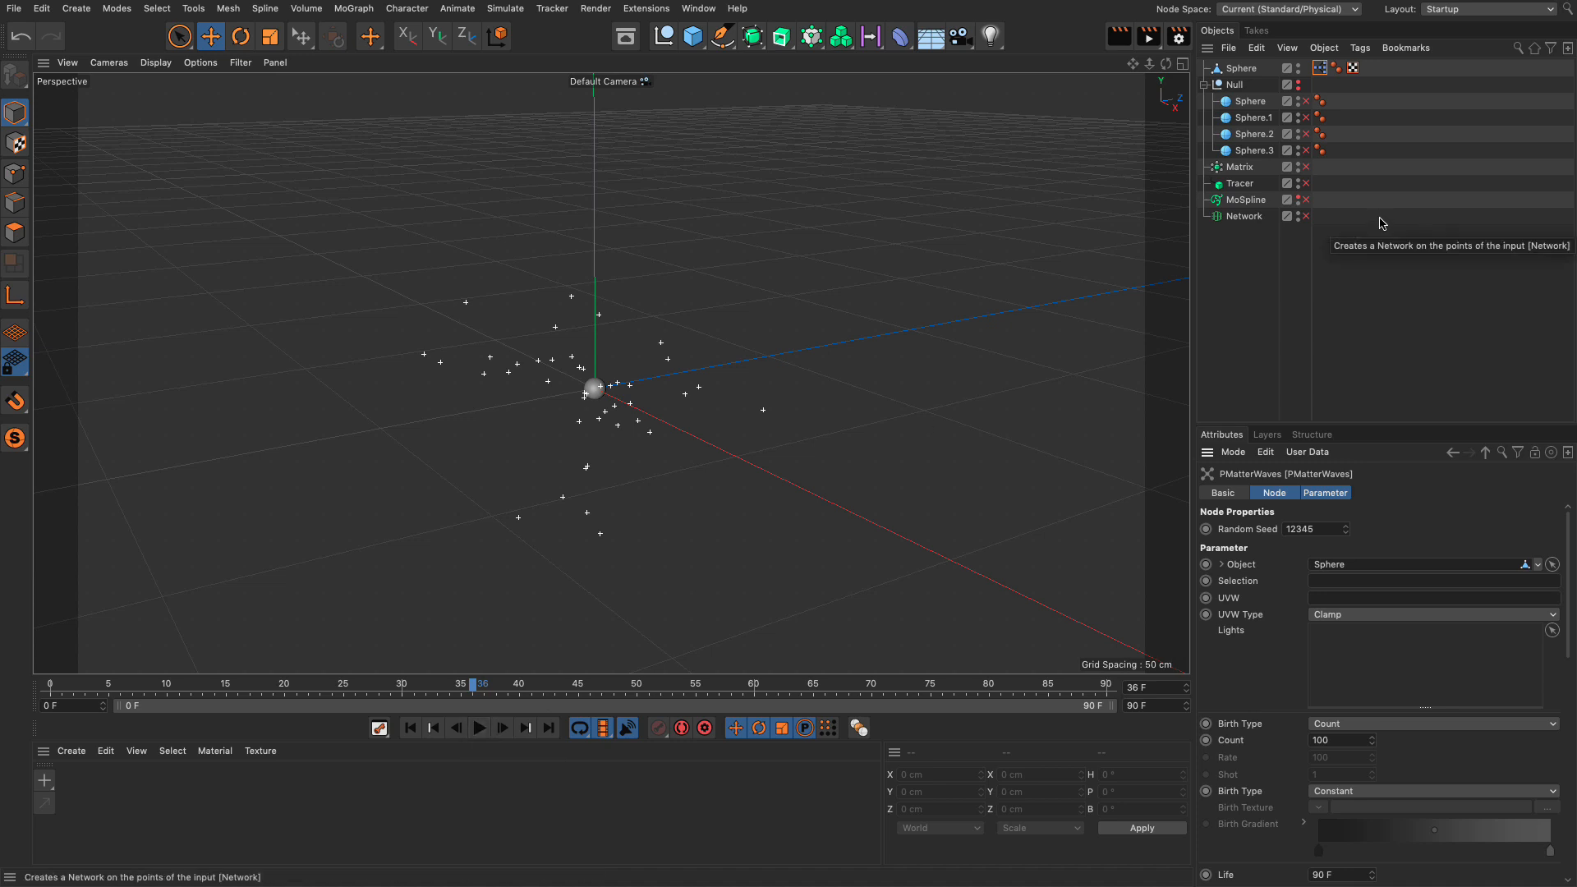
Check the Matrix's object link against the All group in the Thinking Particles settings, and enable the Matrix
{"action": "left_click", "coordinate": [1256, 168]}
{"action": "left_click", "coordinate": [1343, 493]}
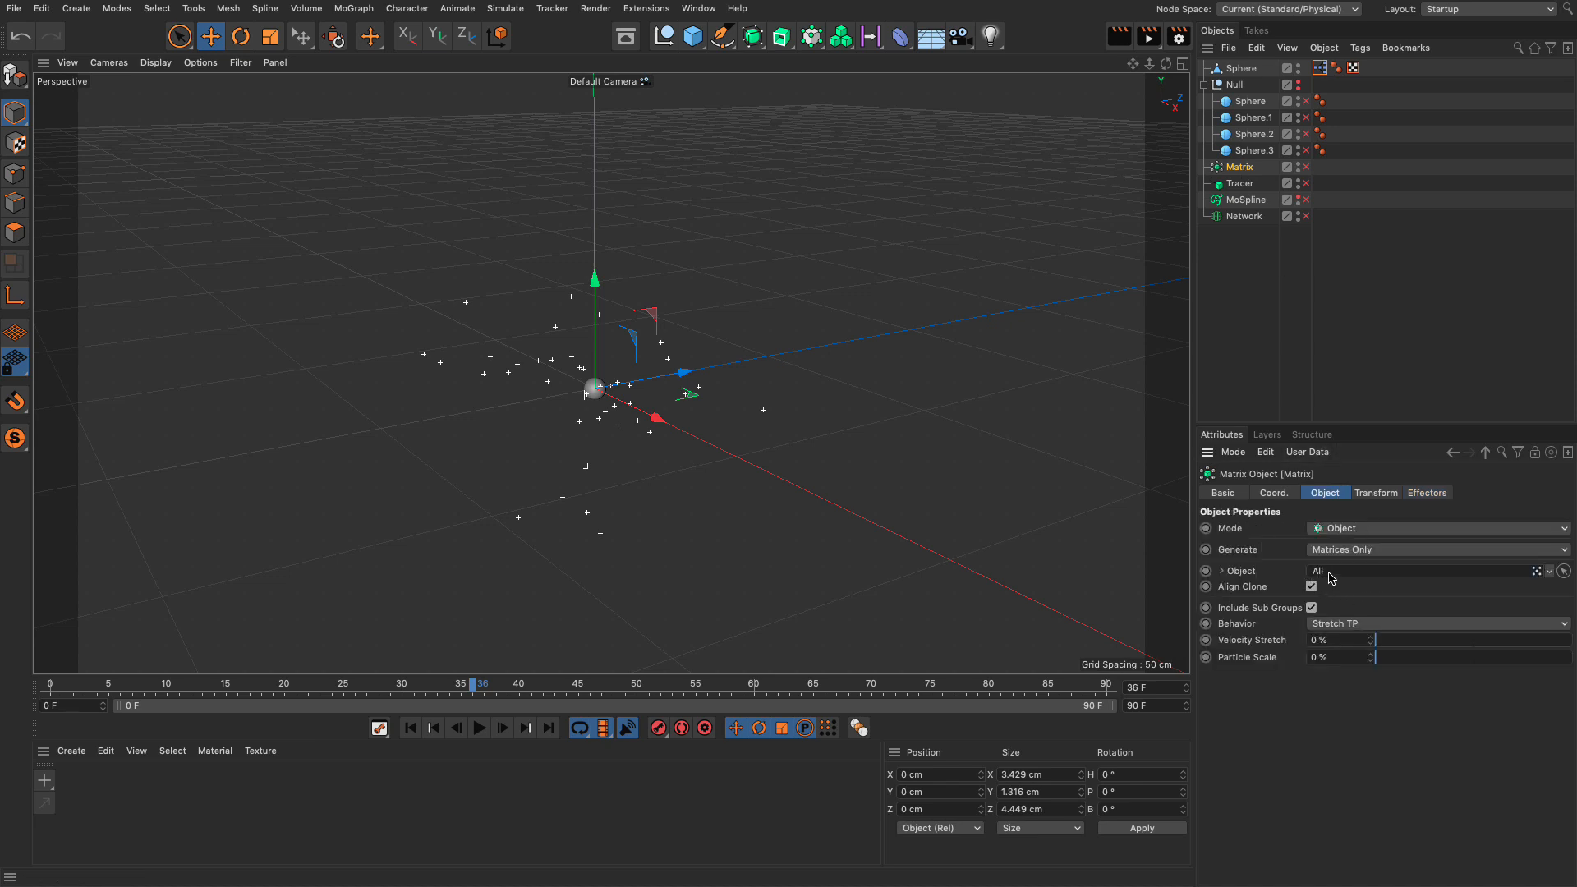
{"action": "left_click", "coordinate": [504, 8]}
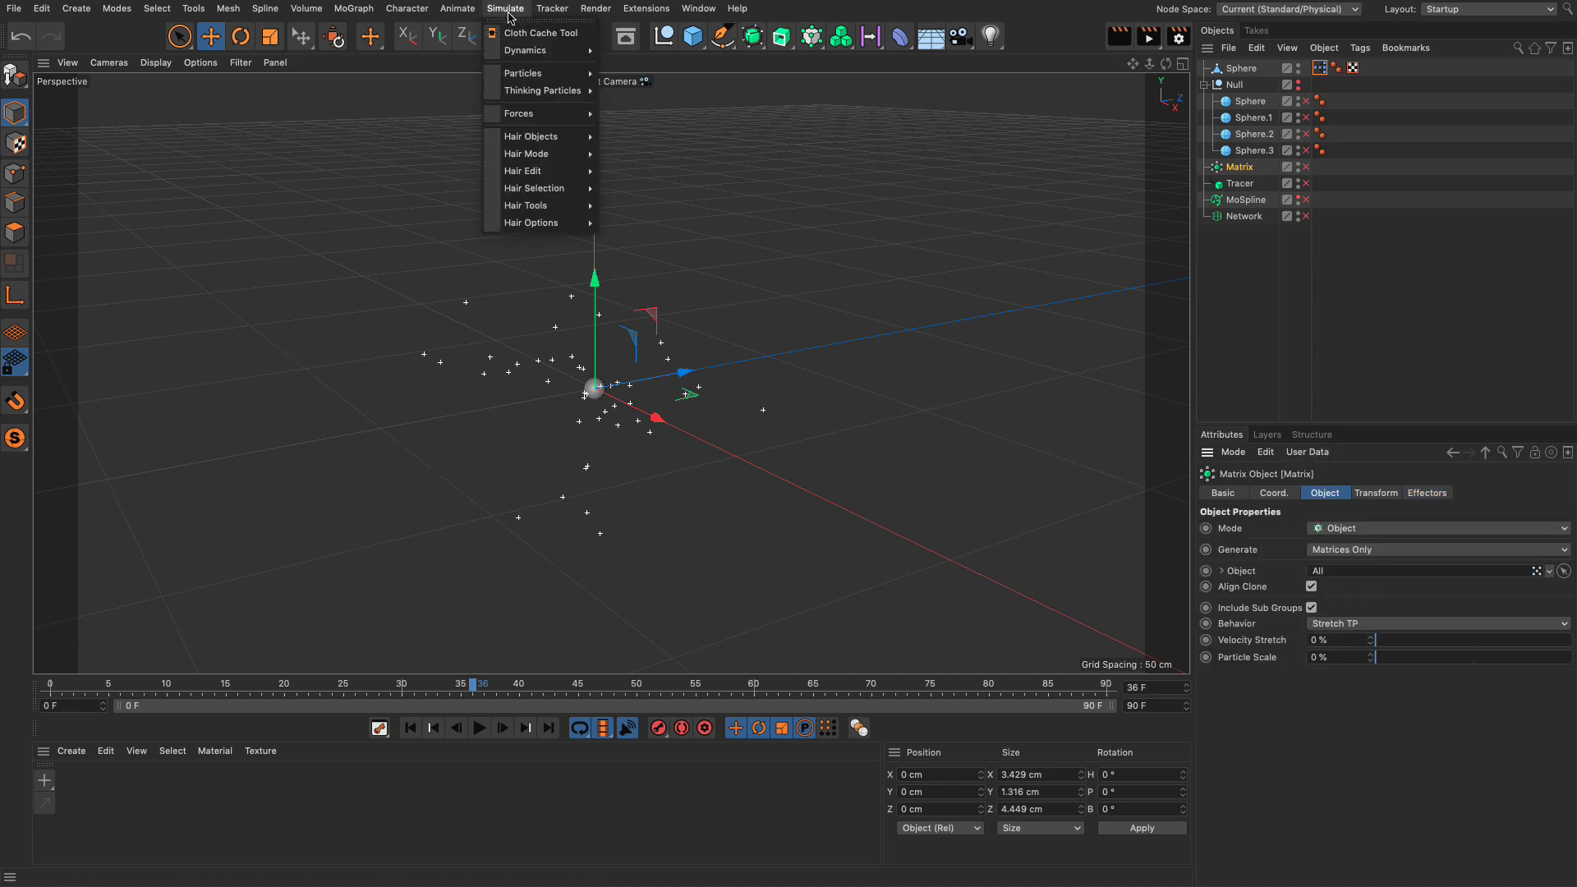
{"action": "mouse_move", "coordinate": [509, 90]}
{"action": "left_click", "coordinate": [649, 107]}
{"action": "left_click_drag", "start_coordinate": [713, 112], "coordinate": [147, 409]}
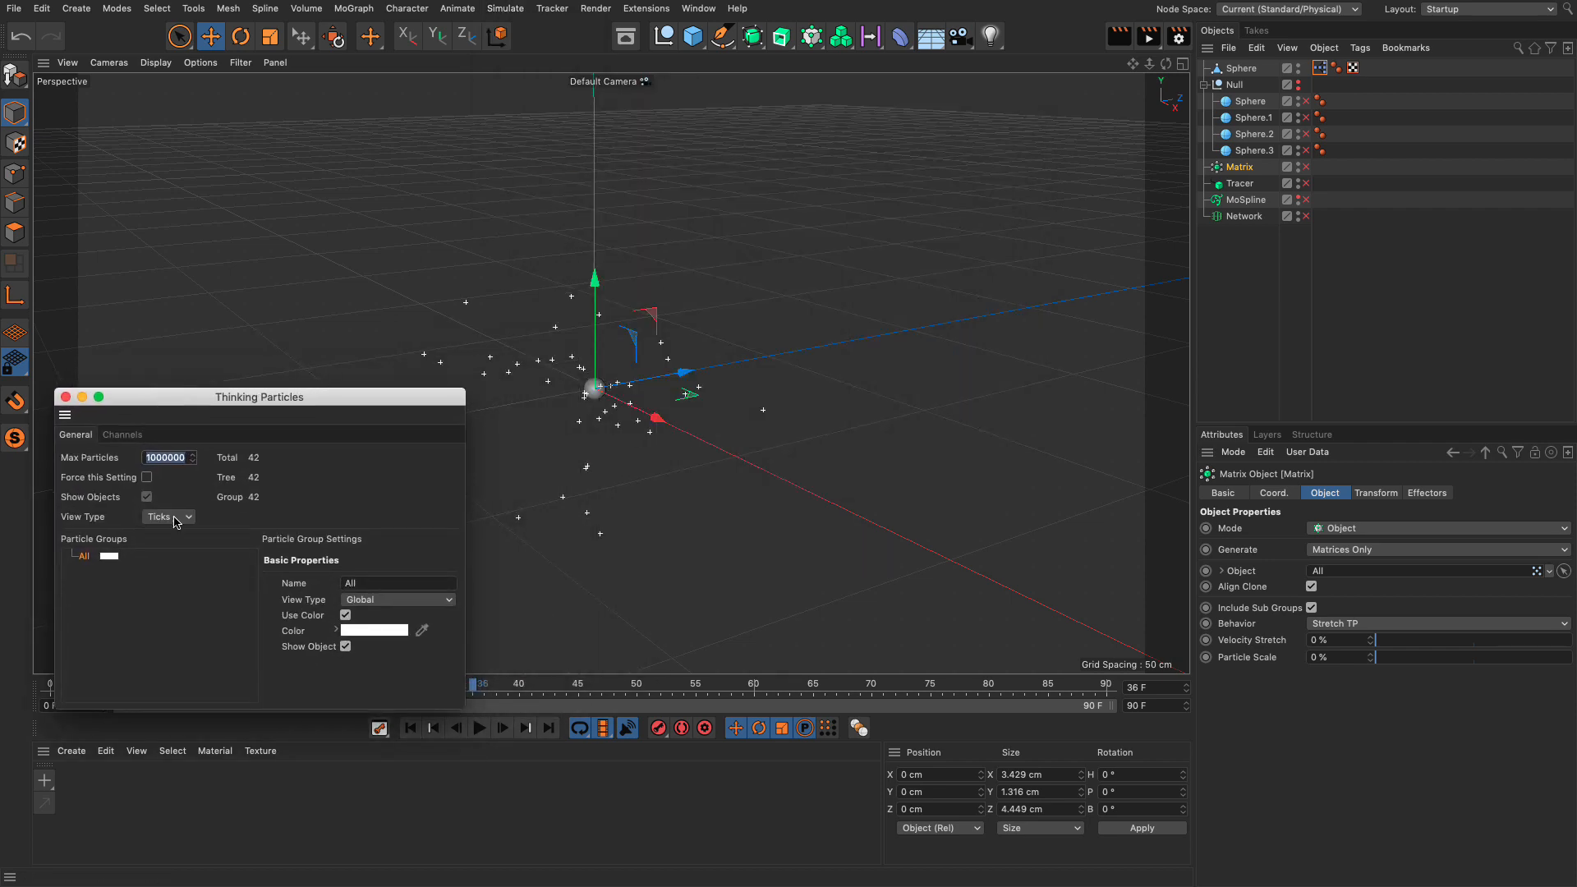
{"action": "left_click", "coordinate": [1305, 167]}
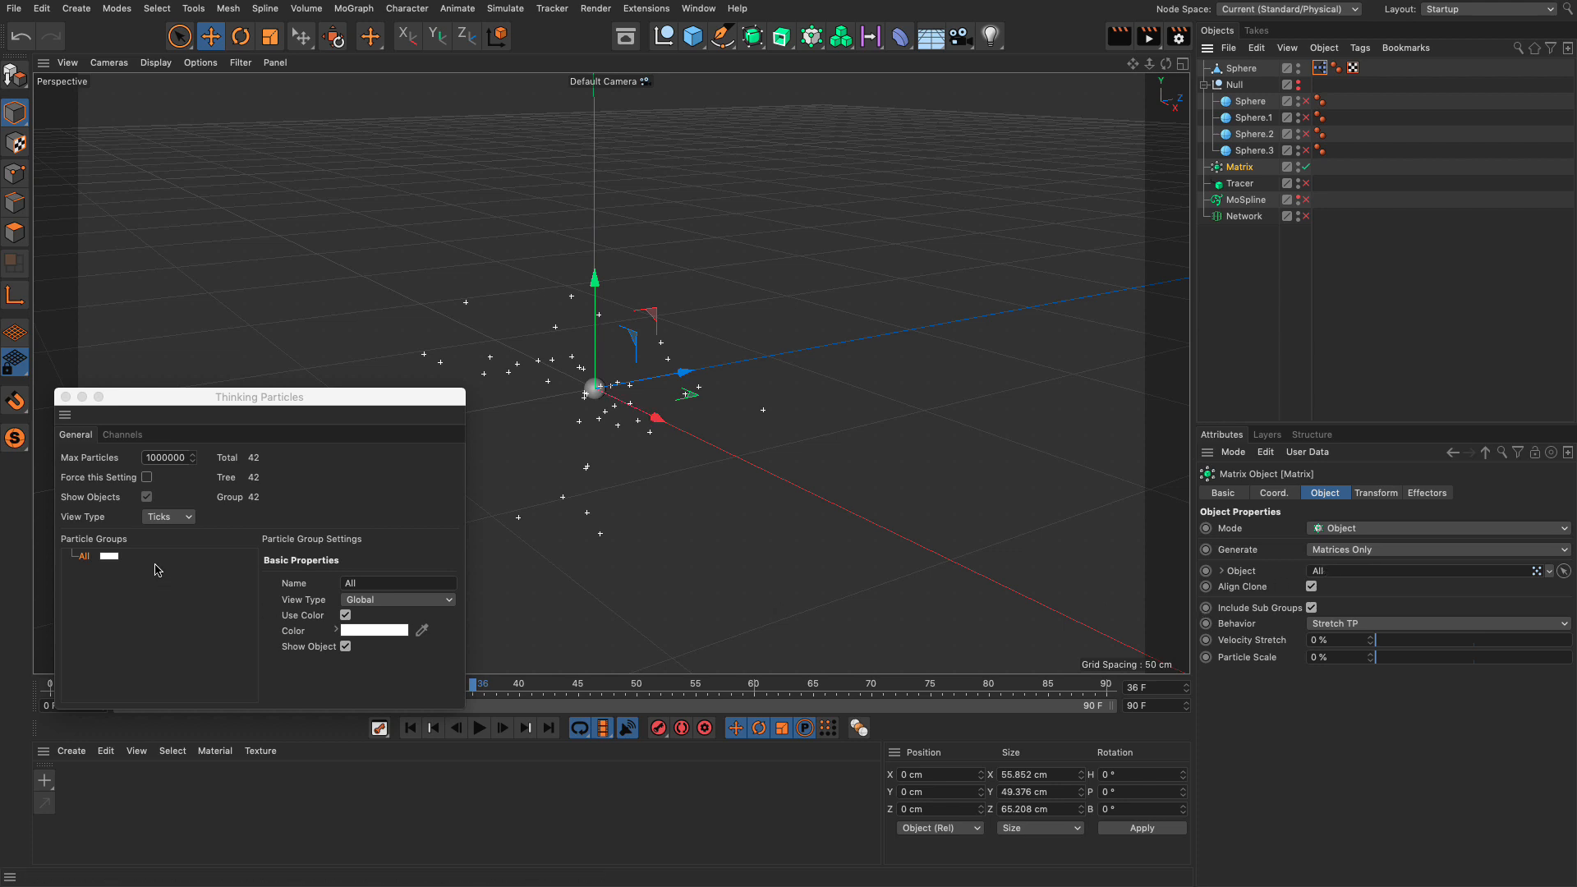
{"action": "left_click", "coordinate": [83, 565]}
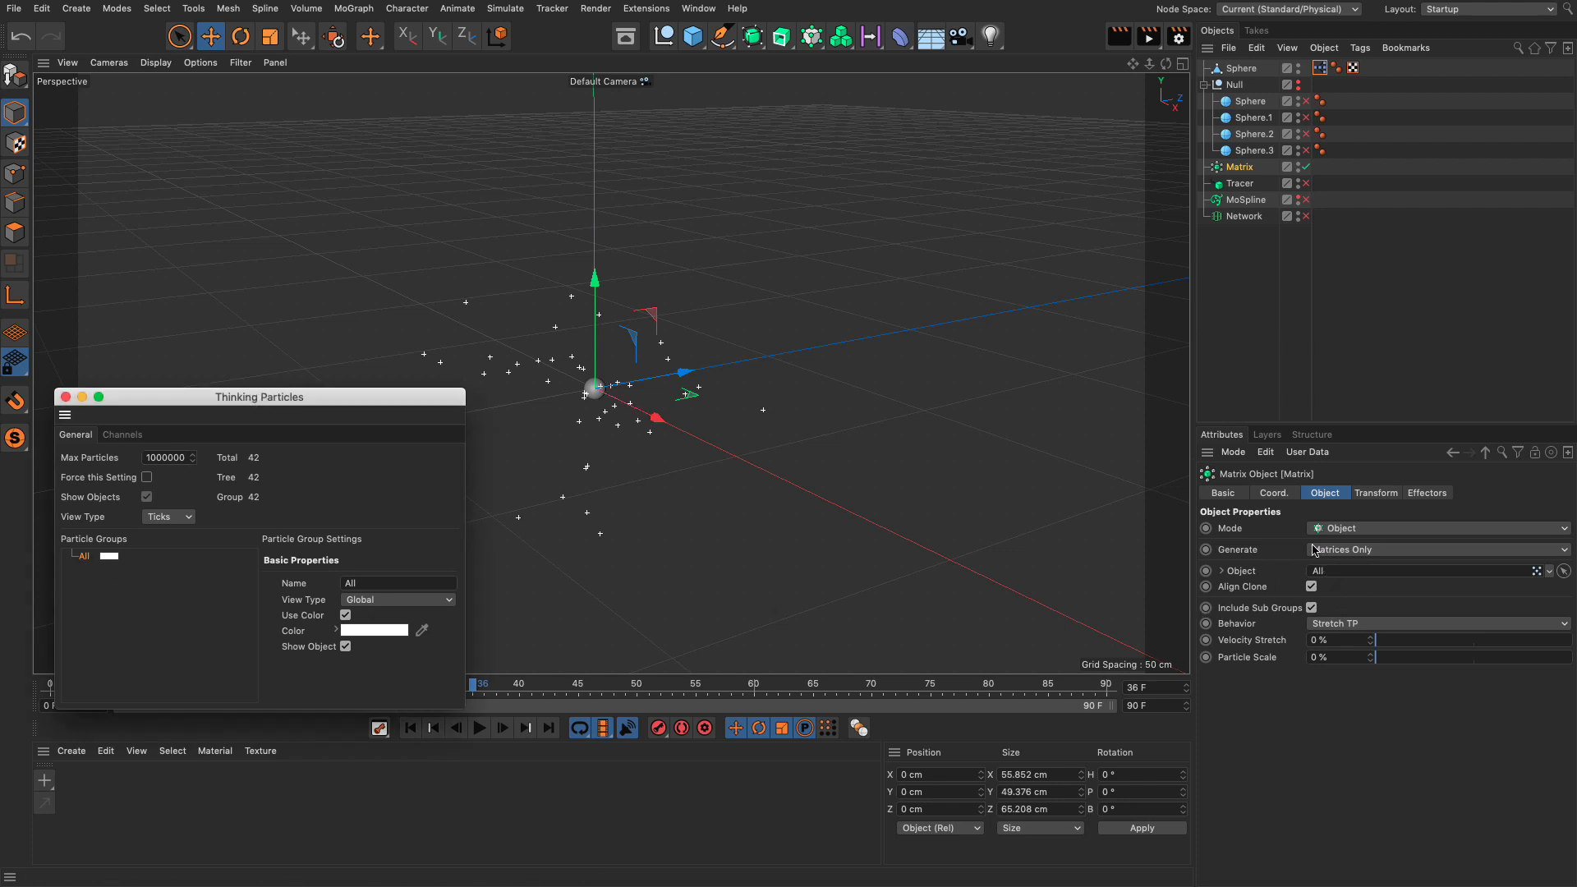
Enable the Tracer, close the Thinking Particles settings, and play the animation from the first frame to frame 54
{"action": "left_click", "coordinate": [1247, 186]}
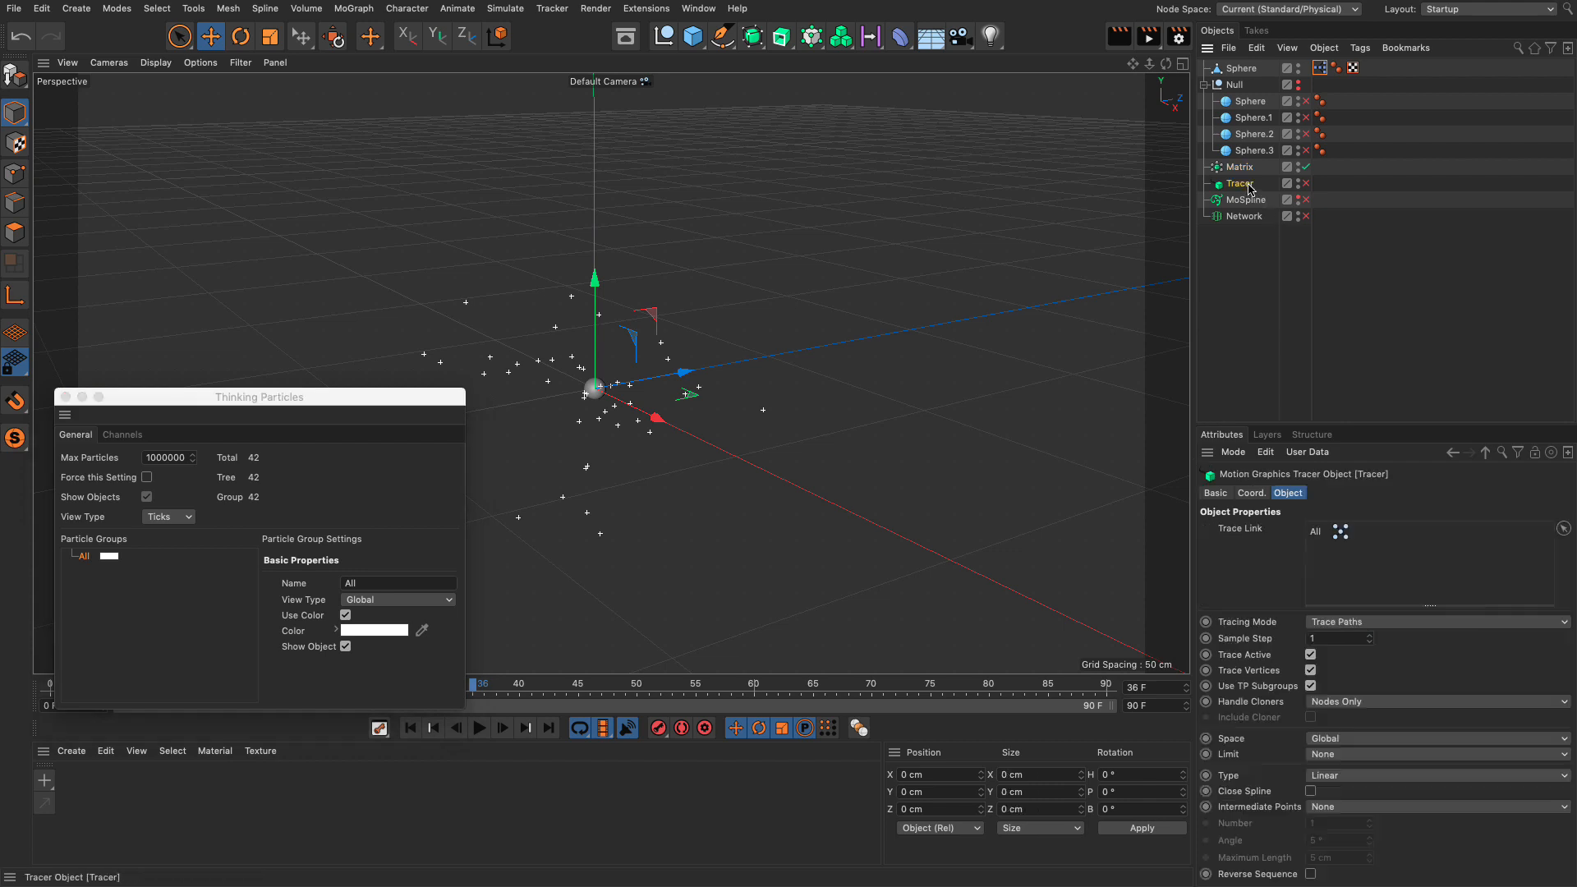
{"action": "left_click", "coordinate": [1306, 184]}
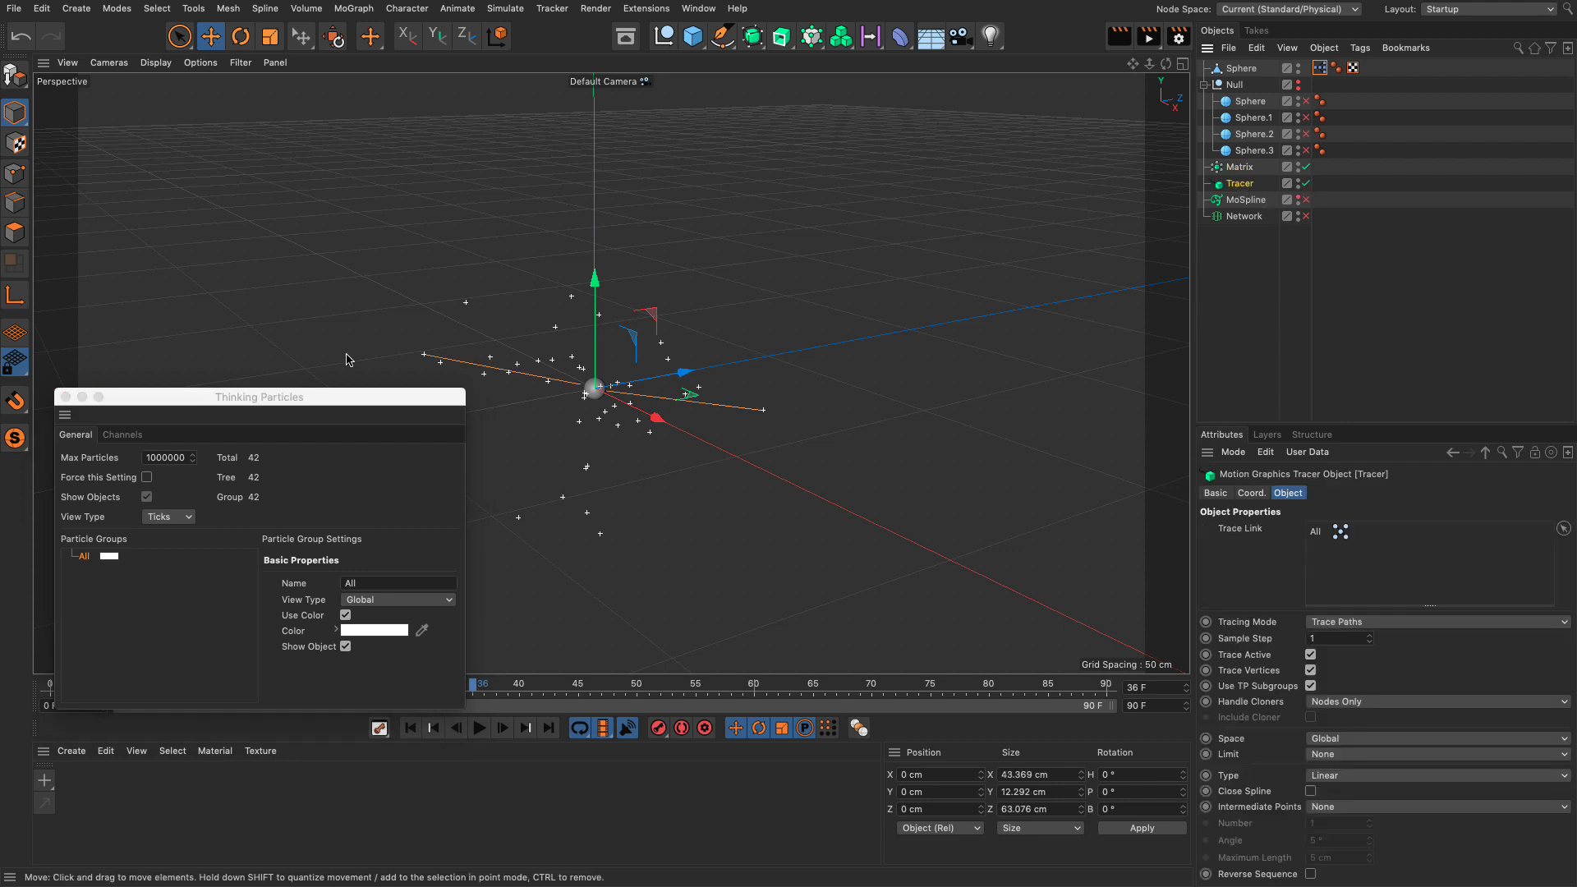
{"action": "left_click", "coordinate": [66, 396]}
{"action": "left_click", "coordinate": [410, 728]}
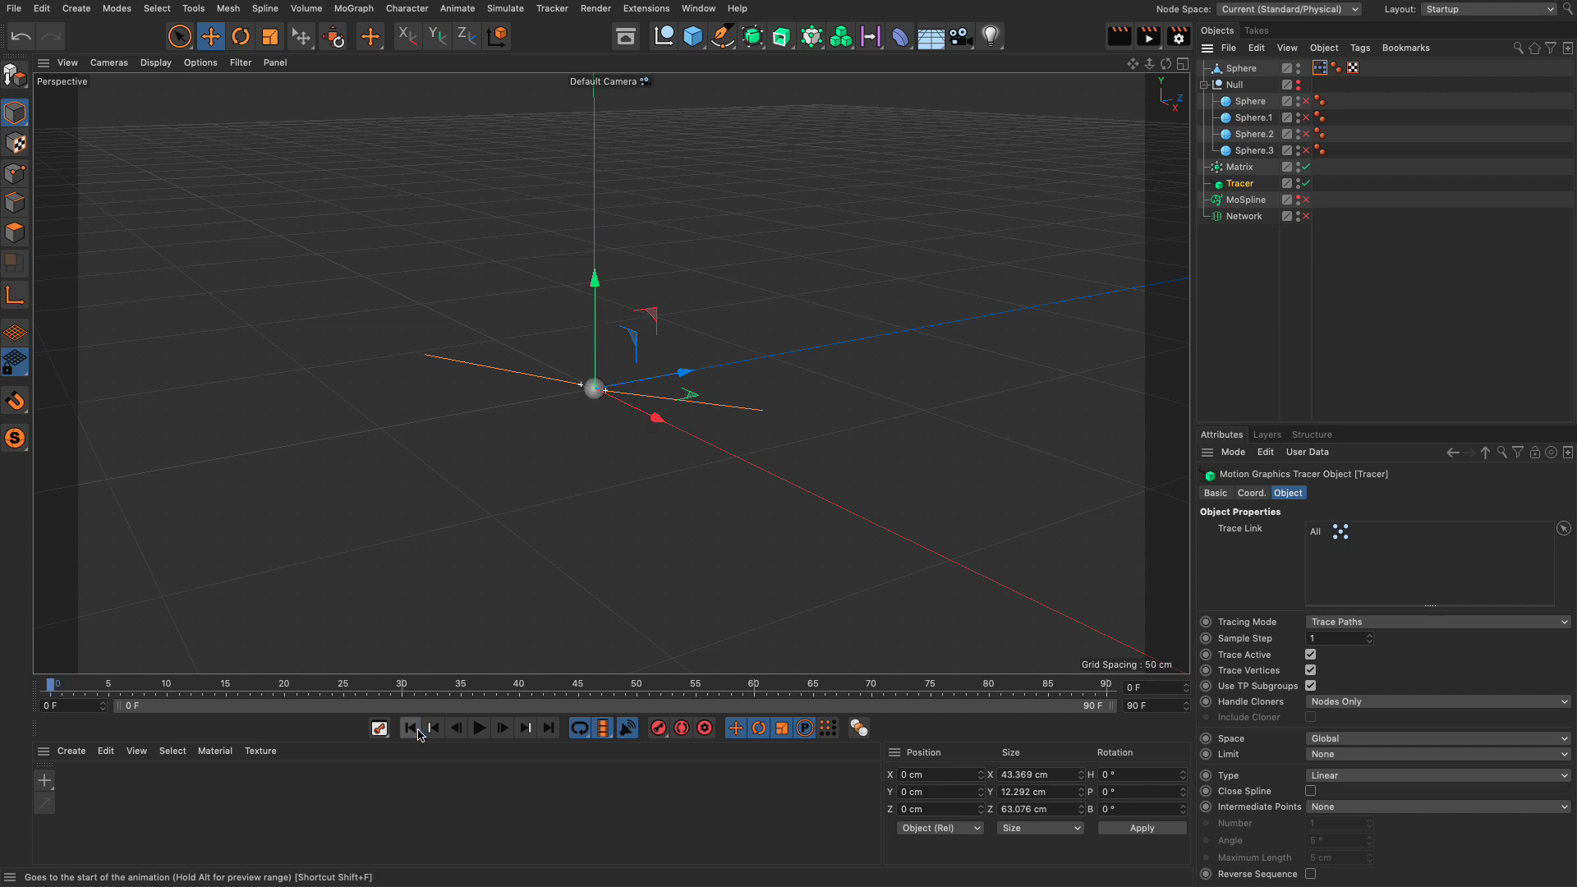
{"action": "left_click", "coordinate": [481, 728]}
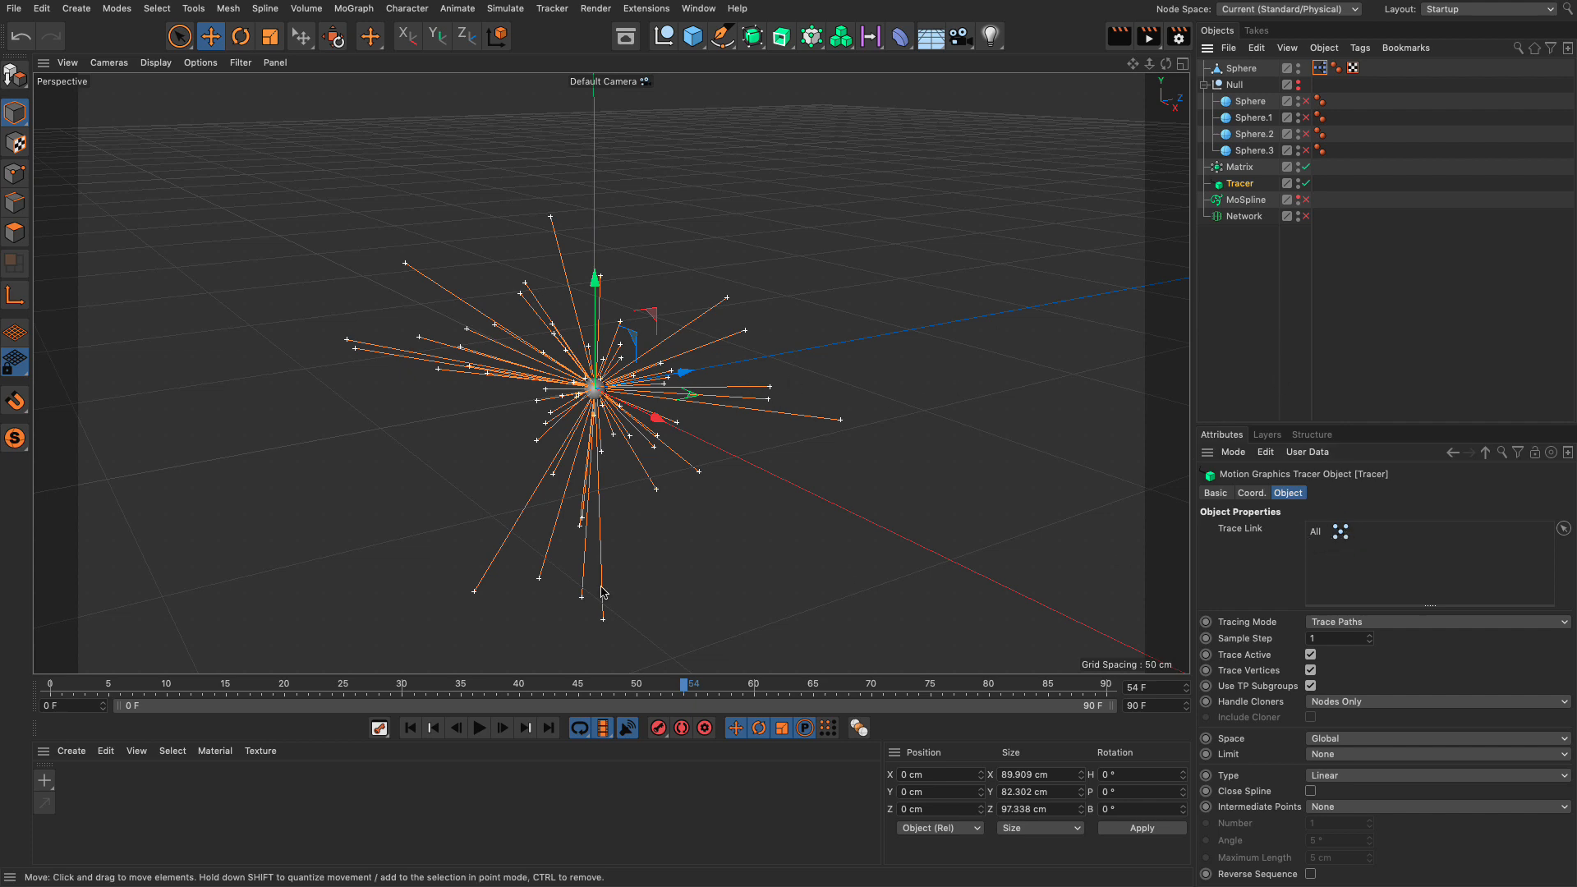
Enable the MoSpline and review its object and spline settings, including the Tracer as source spline
{"action": "left_click", "coordinate": [1244, 201]}
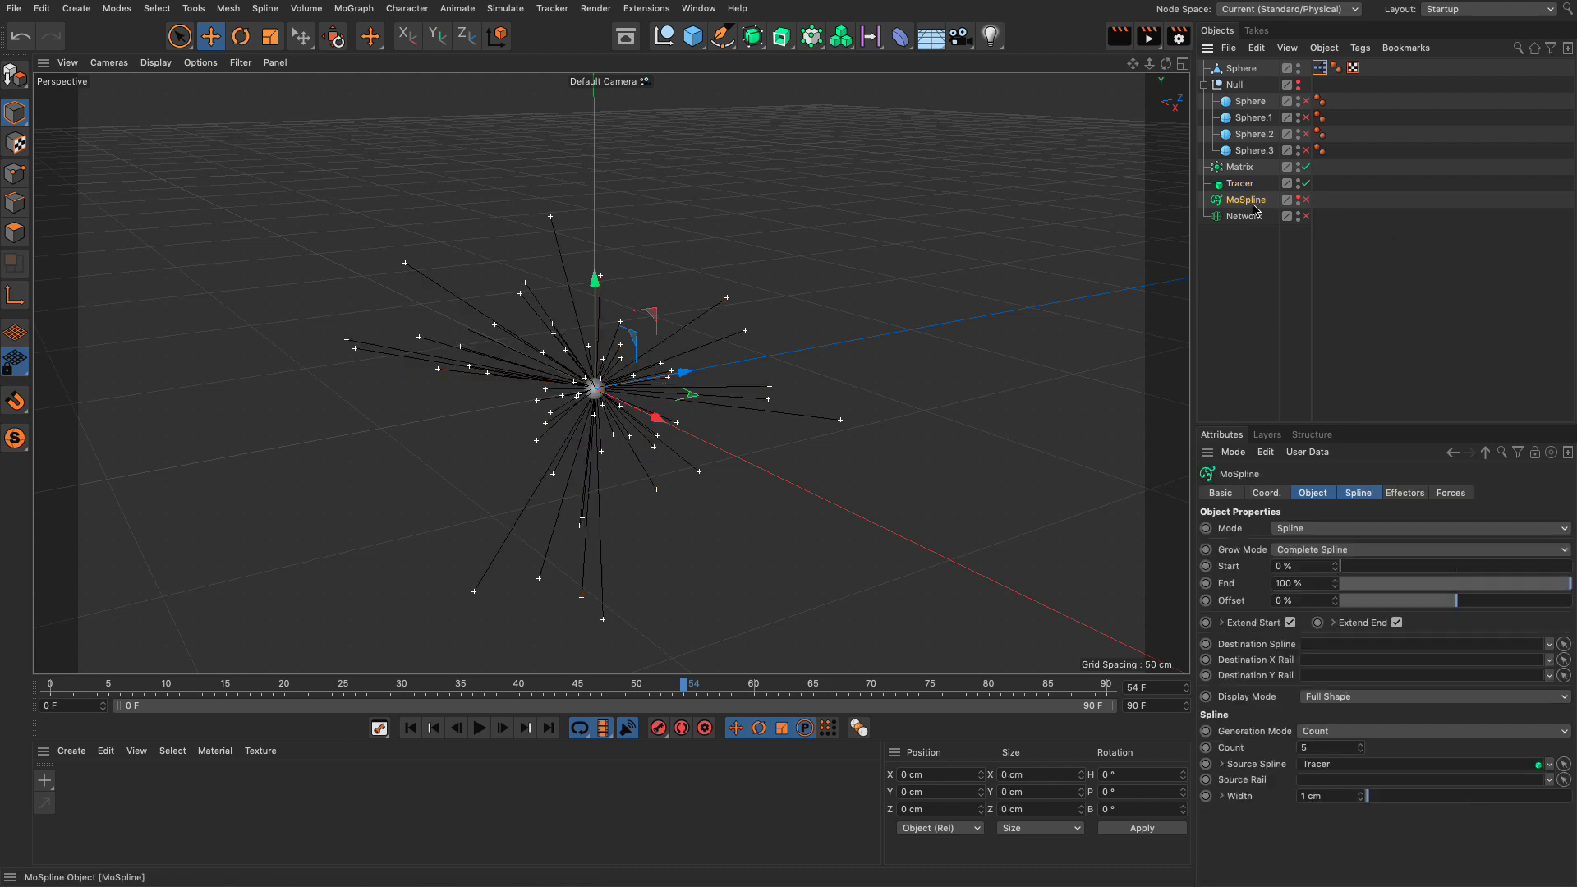
{"action": "left_click", "coordinate": [1306, 199]}
{"action": "left_click", "coordinate": [1317, 494]}
{"action": "left_click", "coordinate": [1360, 495]}
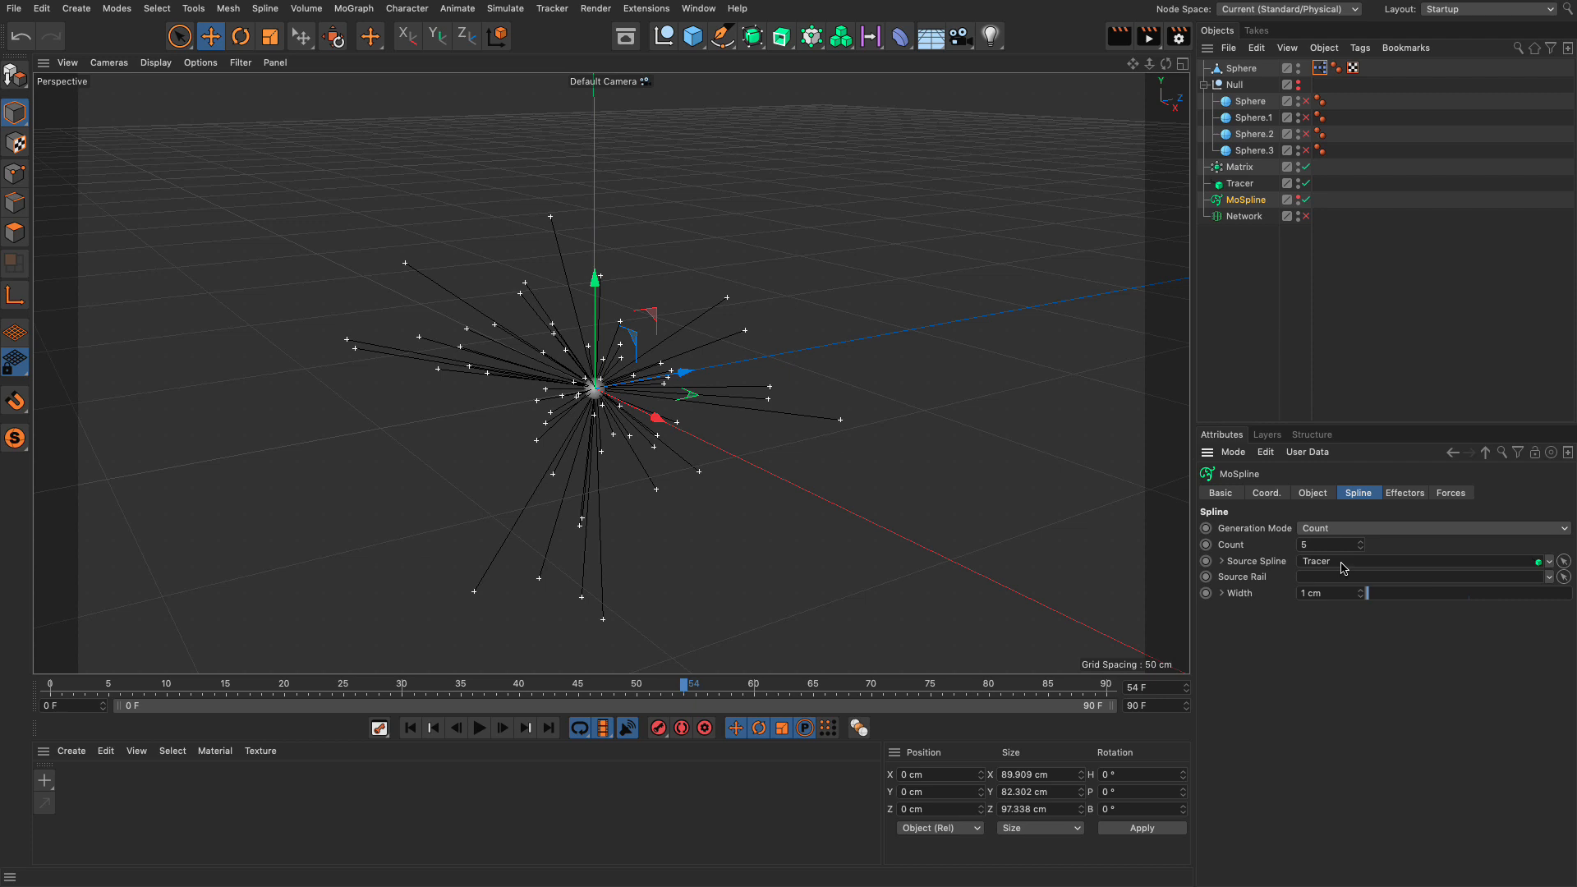
Create a spline object from the Tracer's current state, select it, and inspect its points along the particle trails
{"action": "left_click", "coordinate": [1240, 184]}
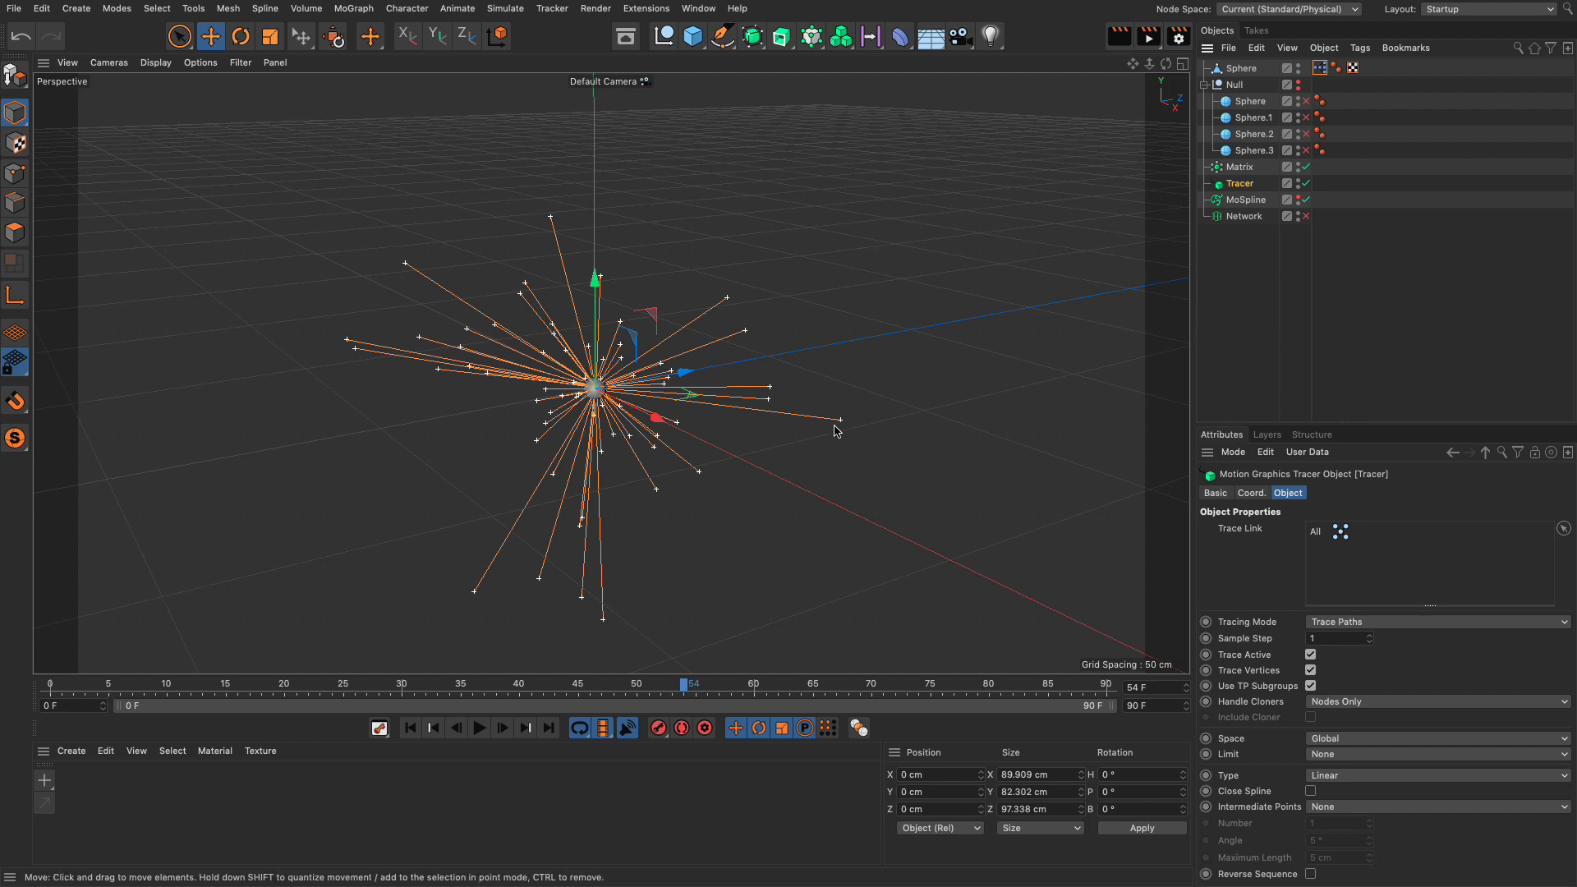
{"action": "right_click", "coordinate": [1241, 186]}
{"action": "left_click", "coordinate": [1312, 611]}
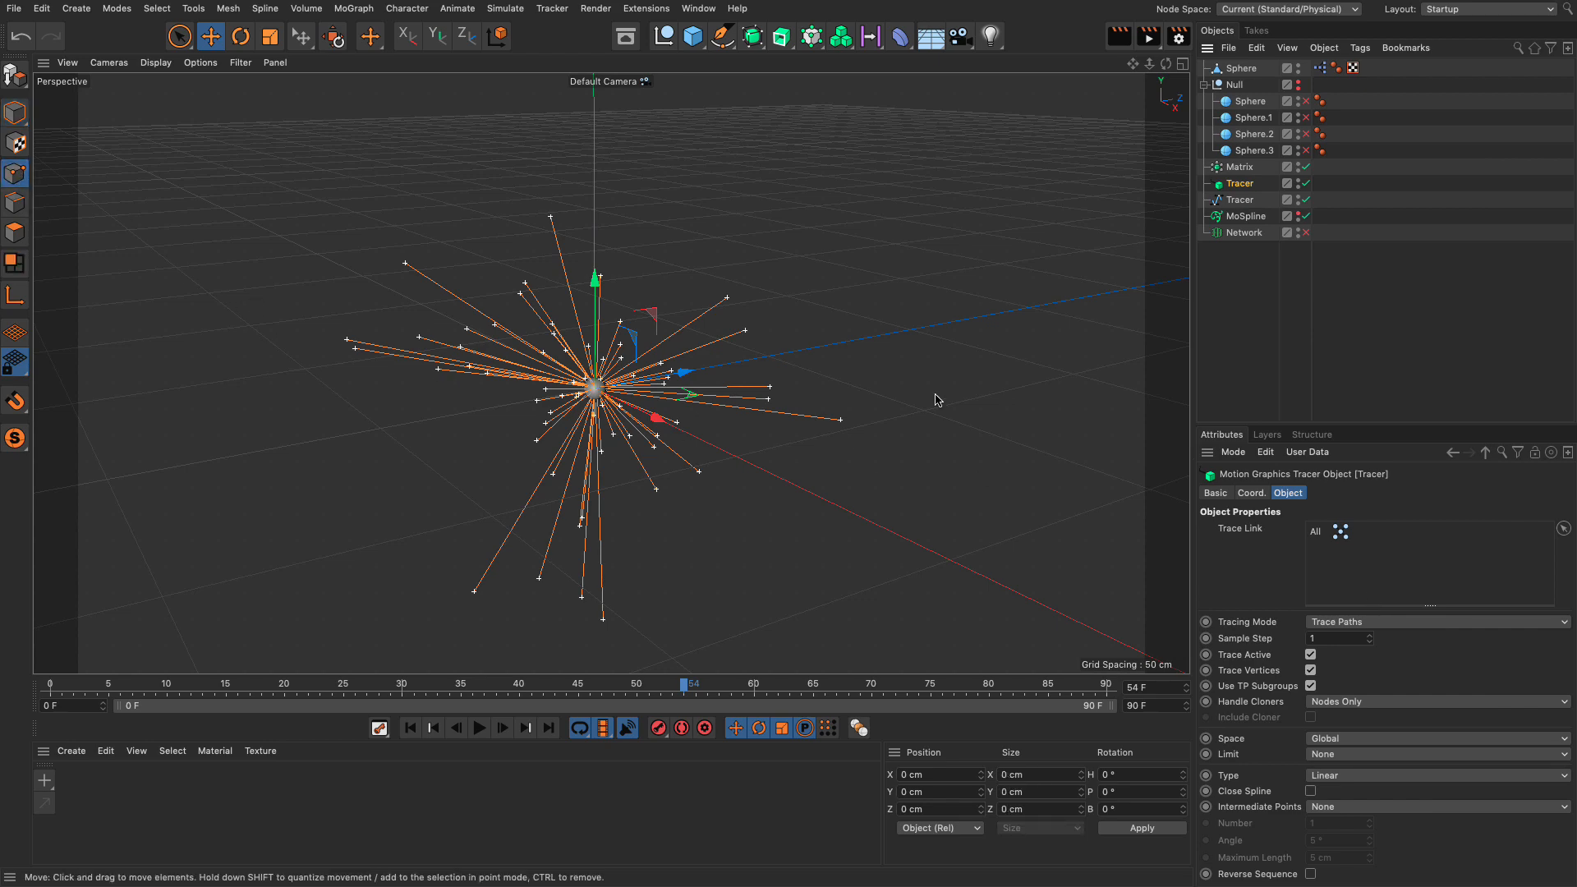
{"action": "left_click", "coordinate": [1239, 201]}
{"action": "scroll", "coordinate": [1027, 402], "scroll_direction": "up", "scroll_amount": 10}
{"action": "scroll", "coordinate": [903, 411], "scroll_direction": "down", "scroll_amount": 5}
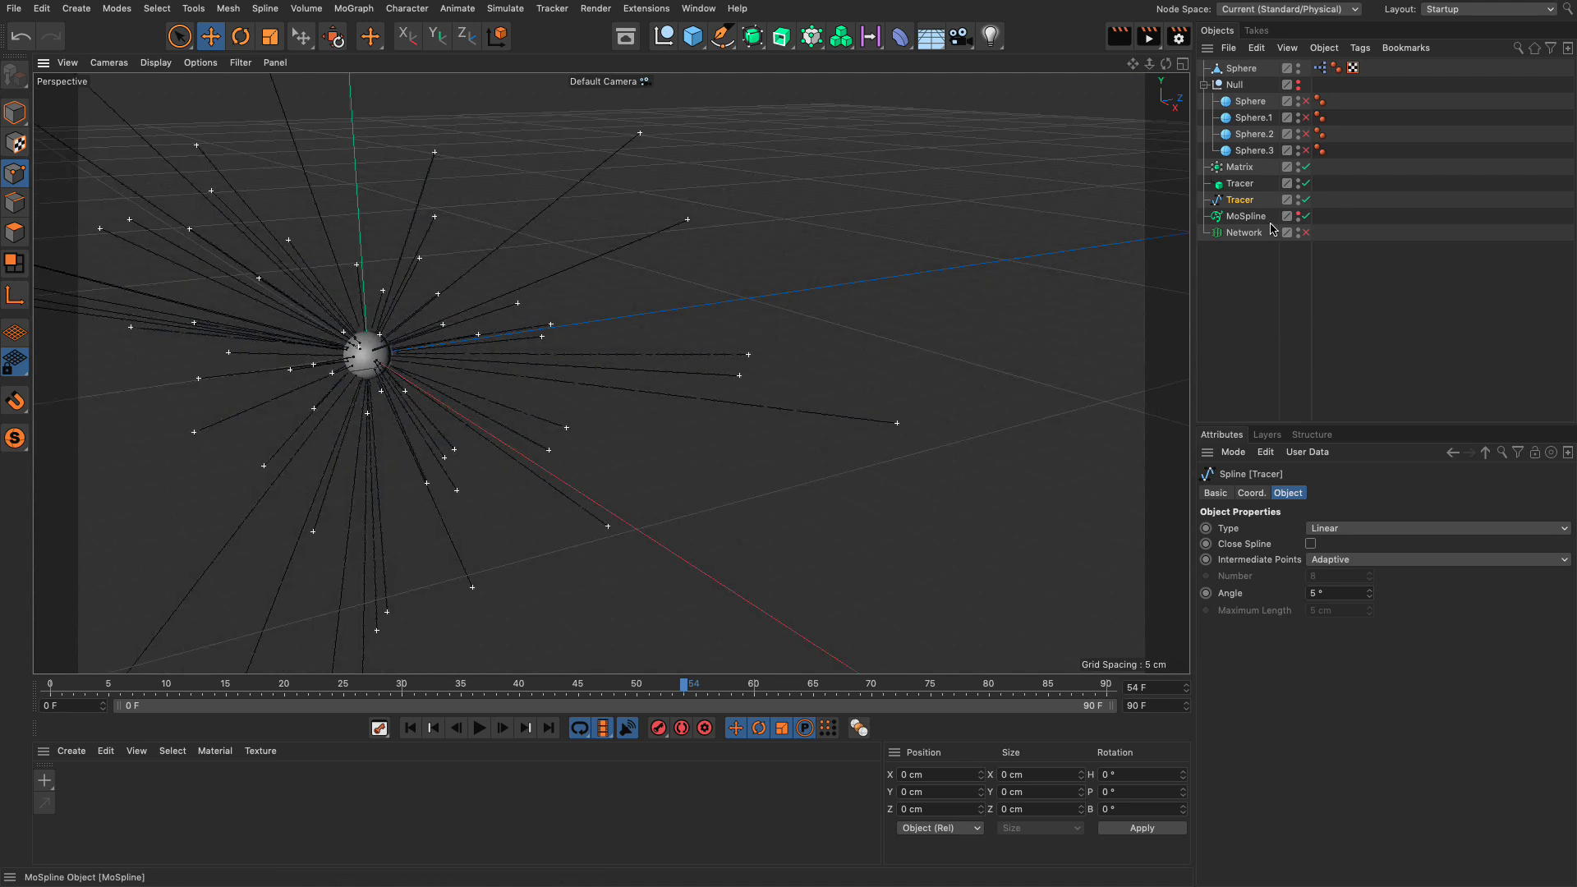
Delete the spline object made from the Tracer and review the MoSpline's object and spline settings
{"action": "key", "text": "Delete"}
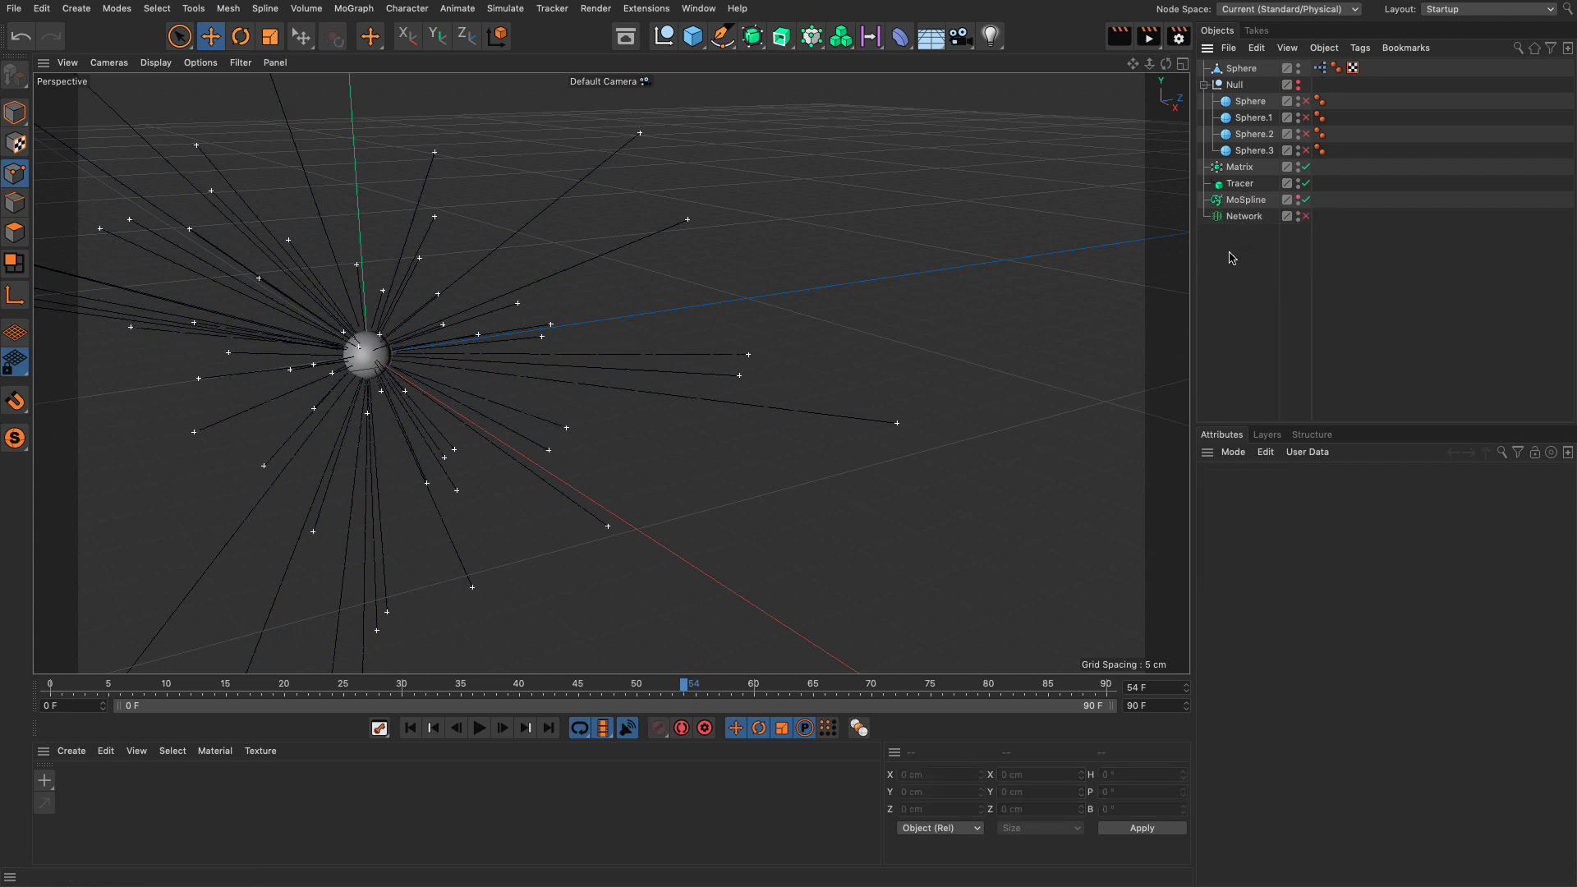
{"action": "left_click", "coordinate": [1246, 201]}
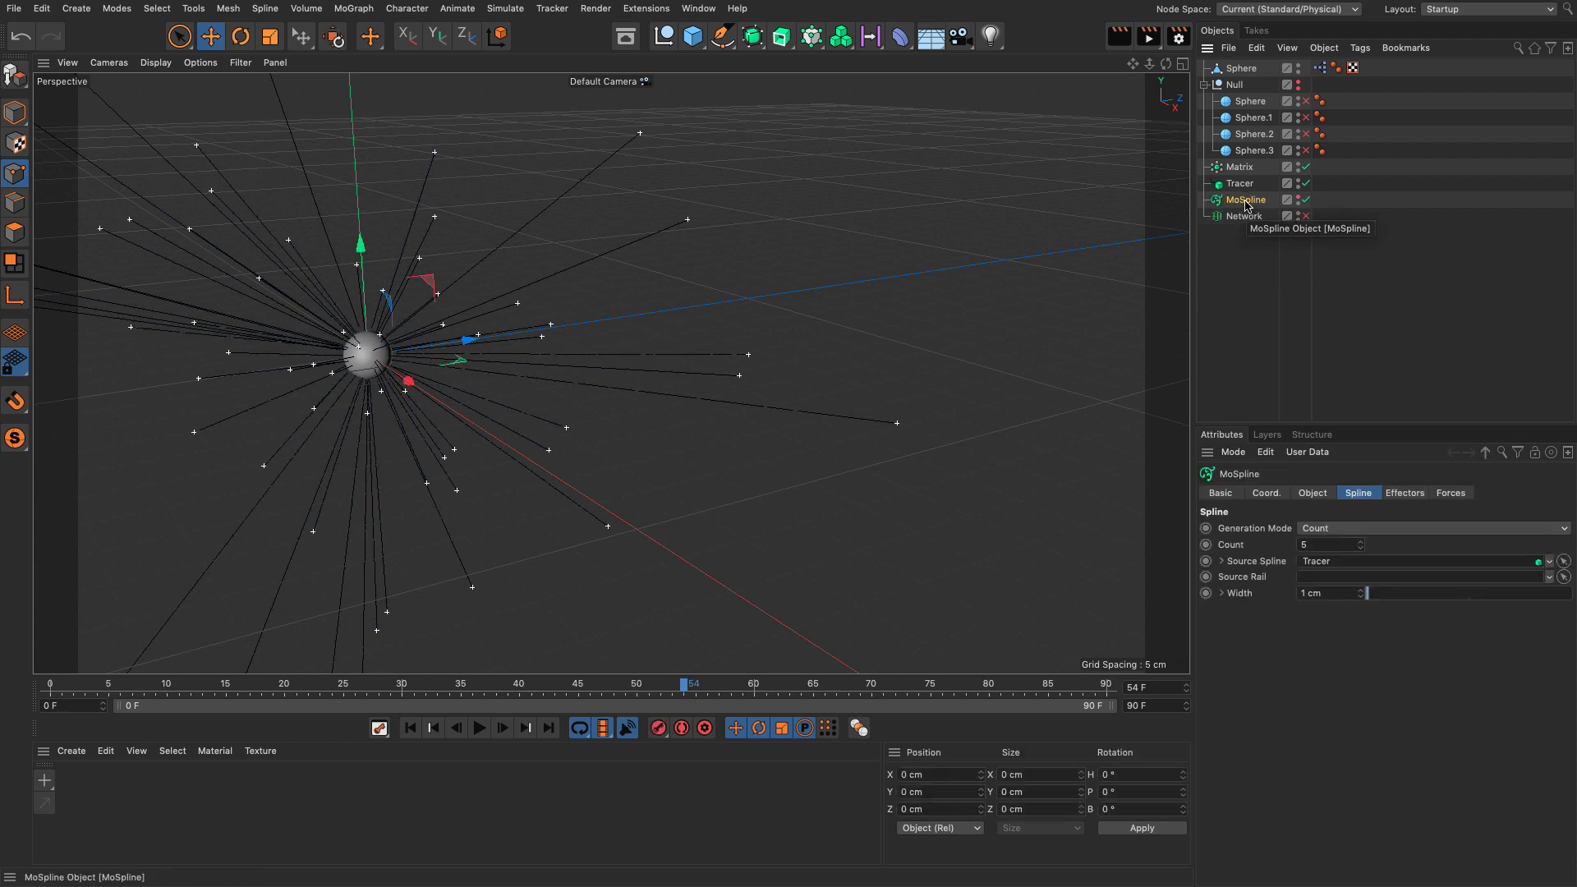
{"action": "left_click", "coordinate": [1311, 493]}
{"action": "left_click", "coordinate": [1353, 495]}
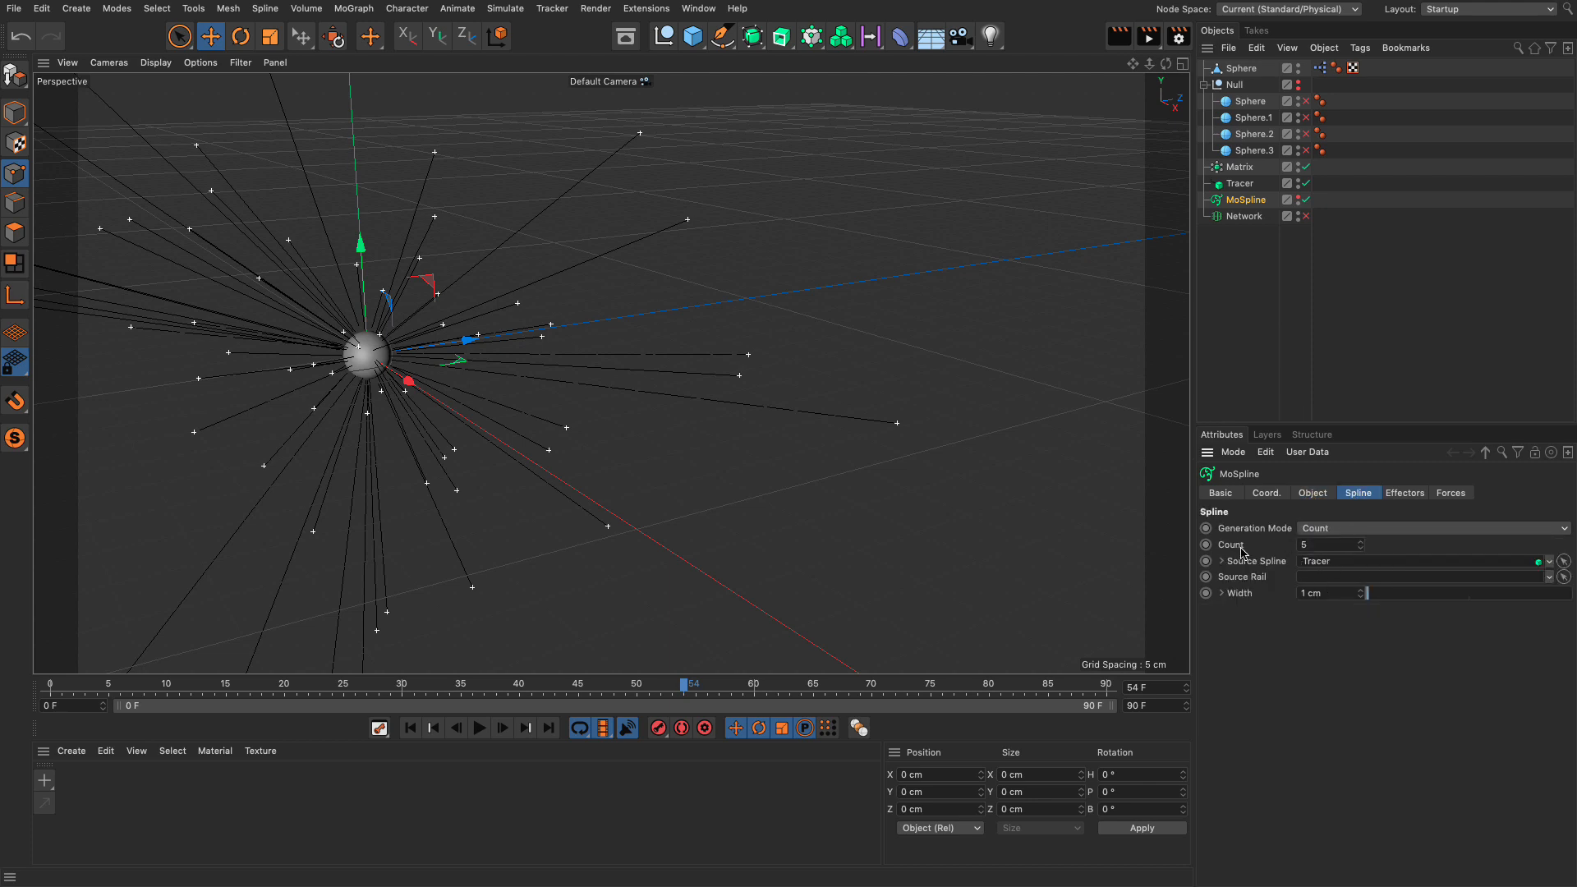
Create a spline object from the MoSpline's current state, inspect its points along the trails, and delete it
{"action": "right_click", "coordinate": [1246, 204]}
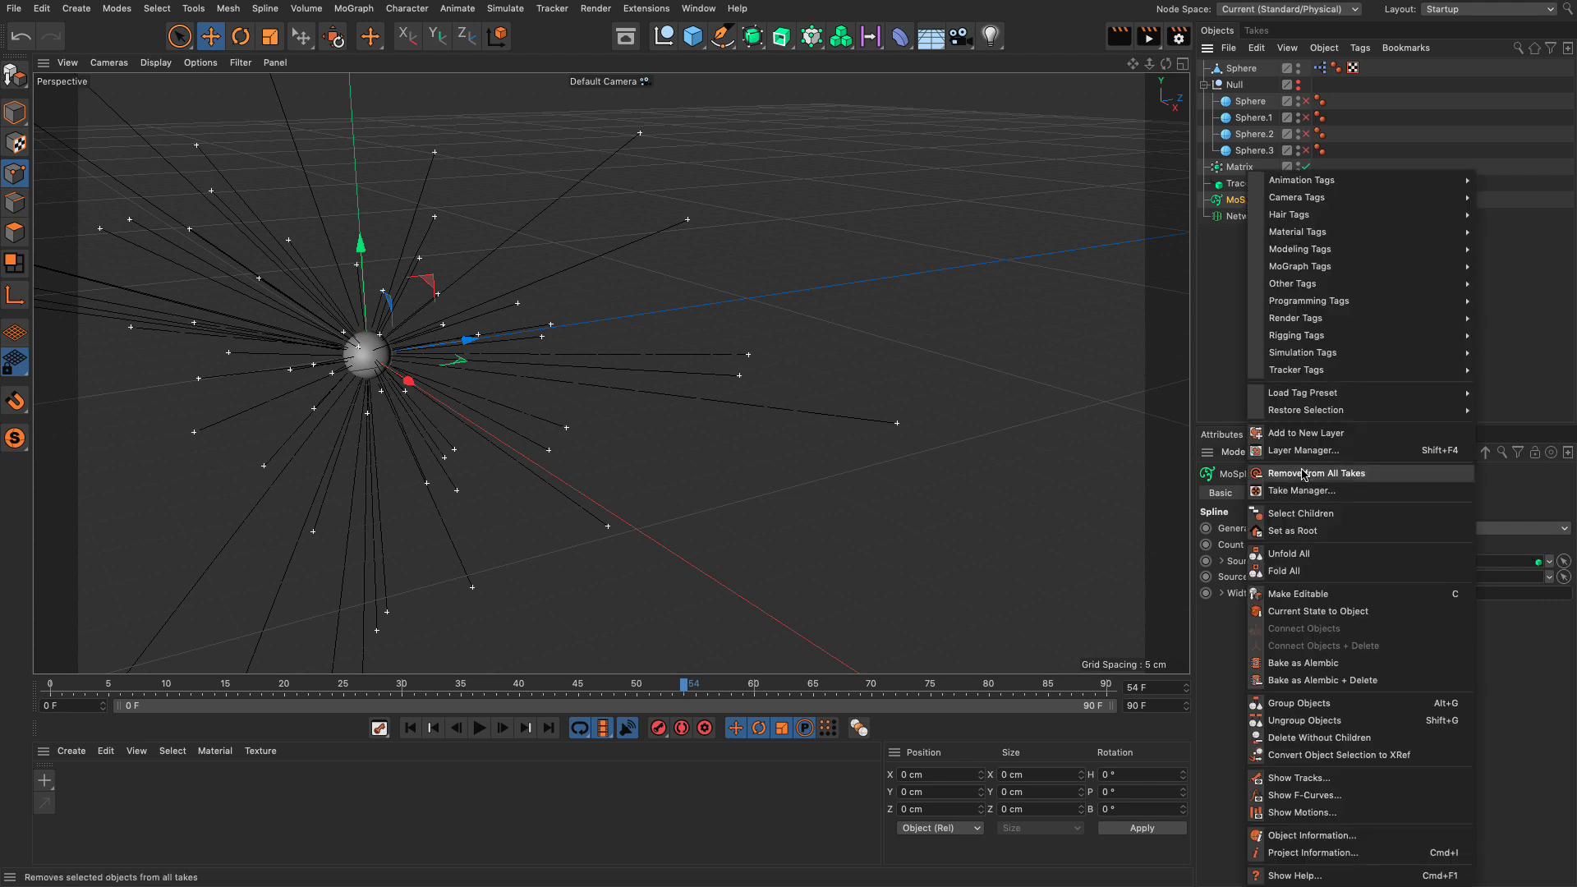
{"action": "left_click", "coordinate": [1323, 610]}
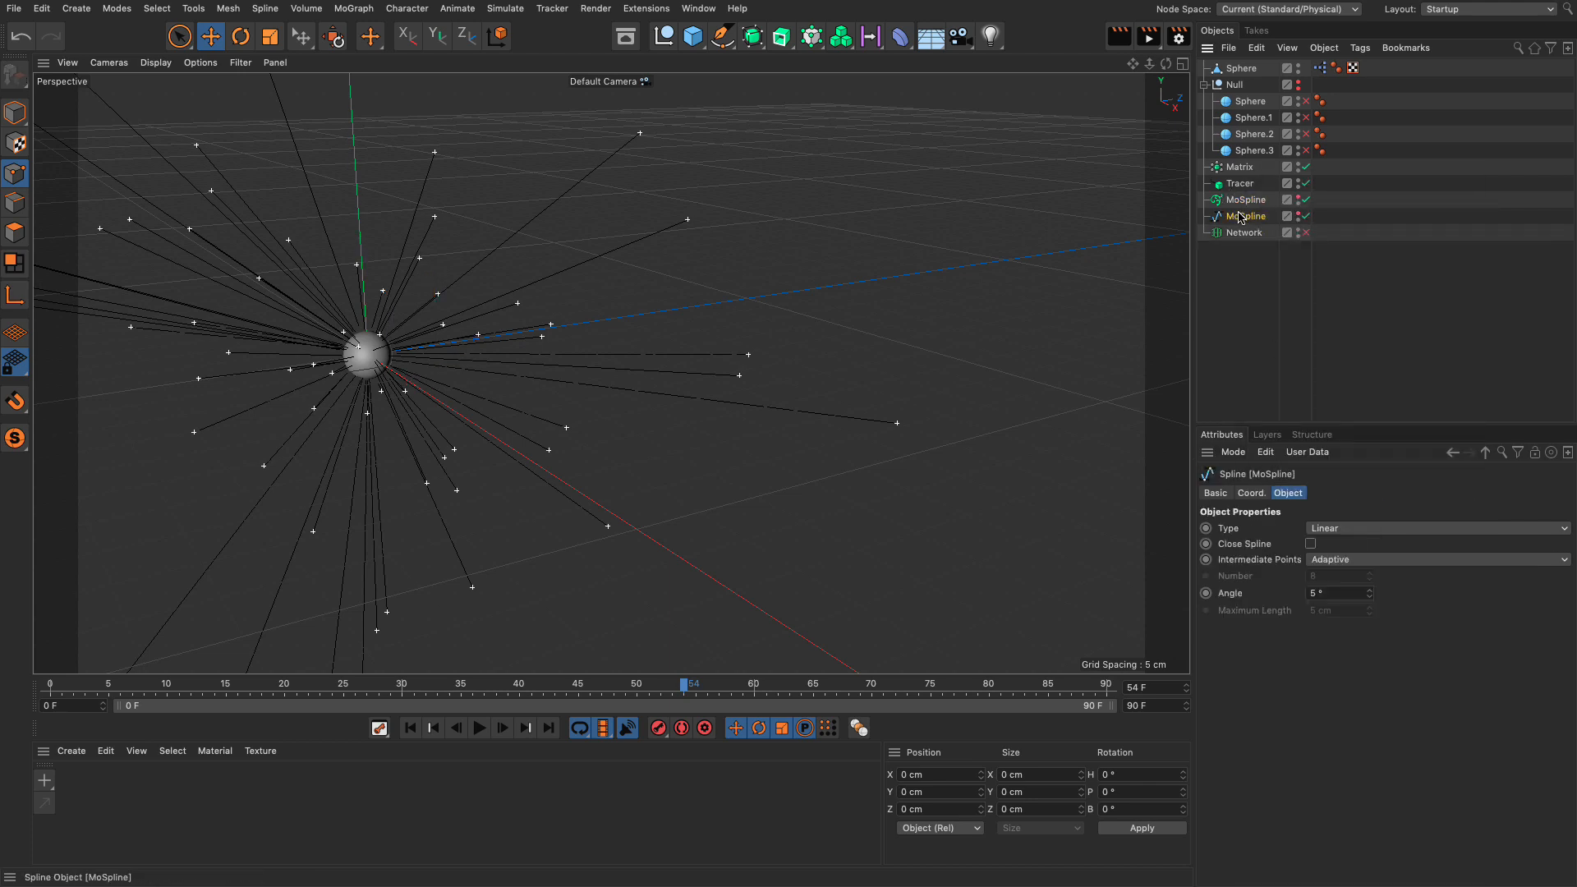
{"action": "left_click", "coordinate": [14, 176]}
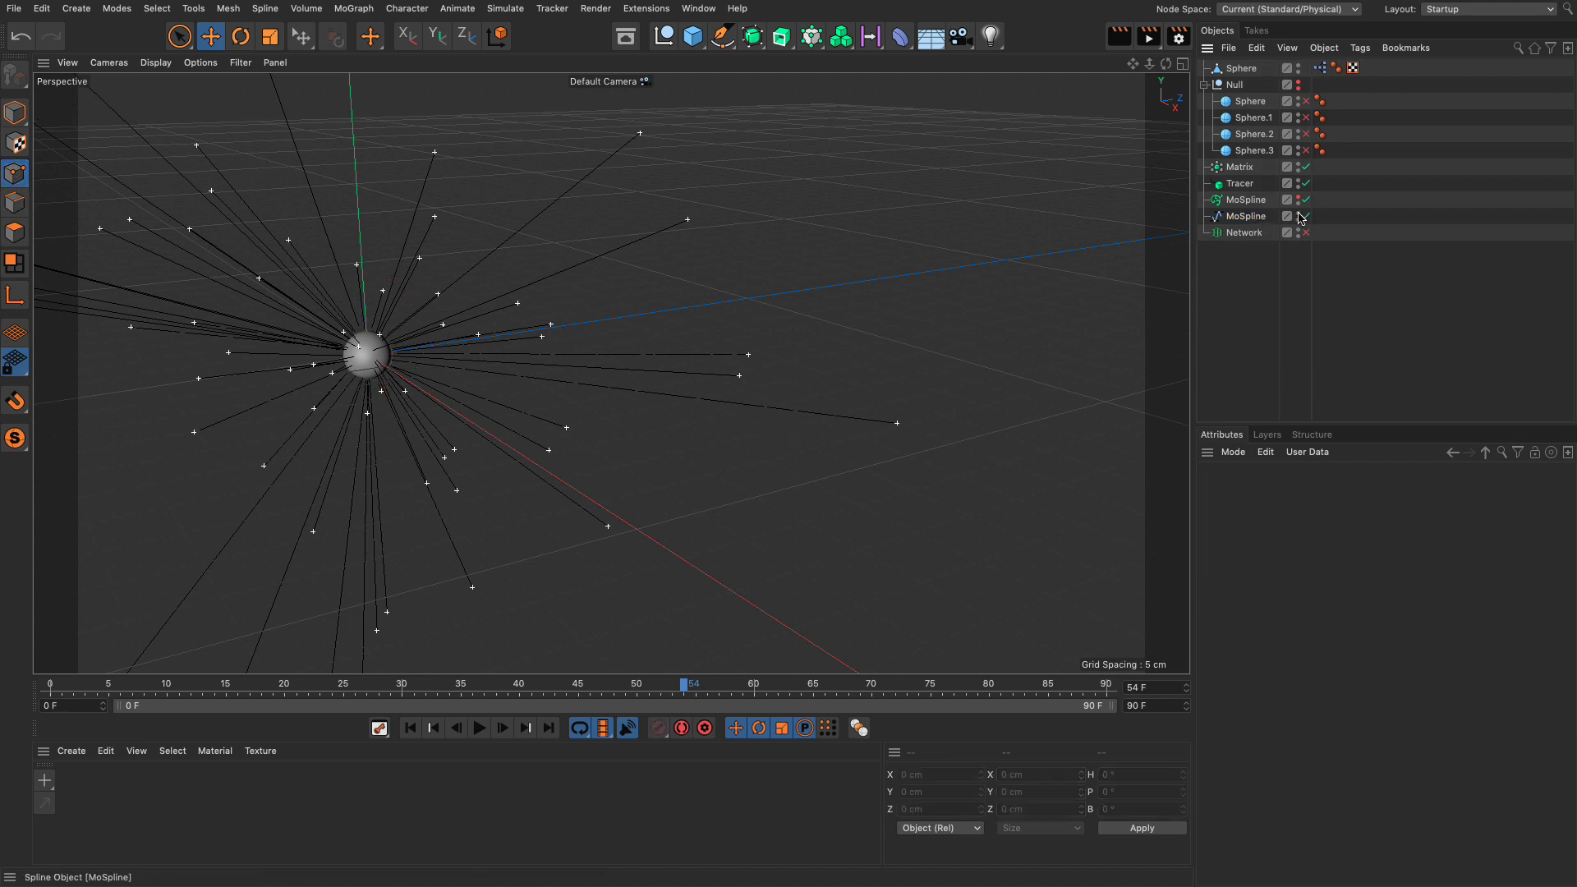
{"action": "left_click_drag", "start_coordinate": [678, 407], "coordinate": [744, 411], "text": "alt"}
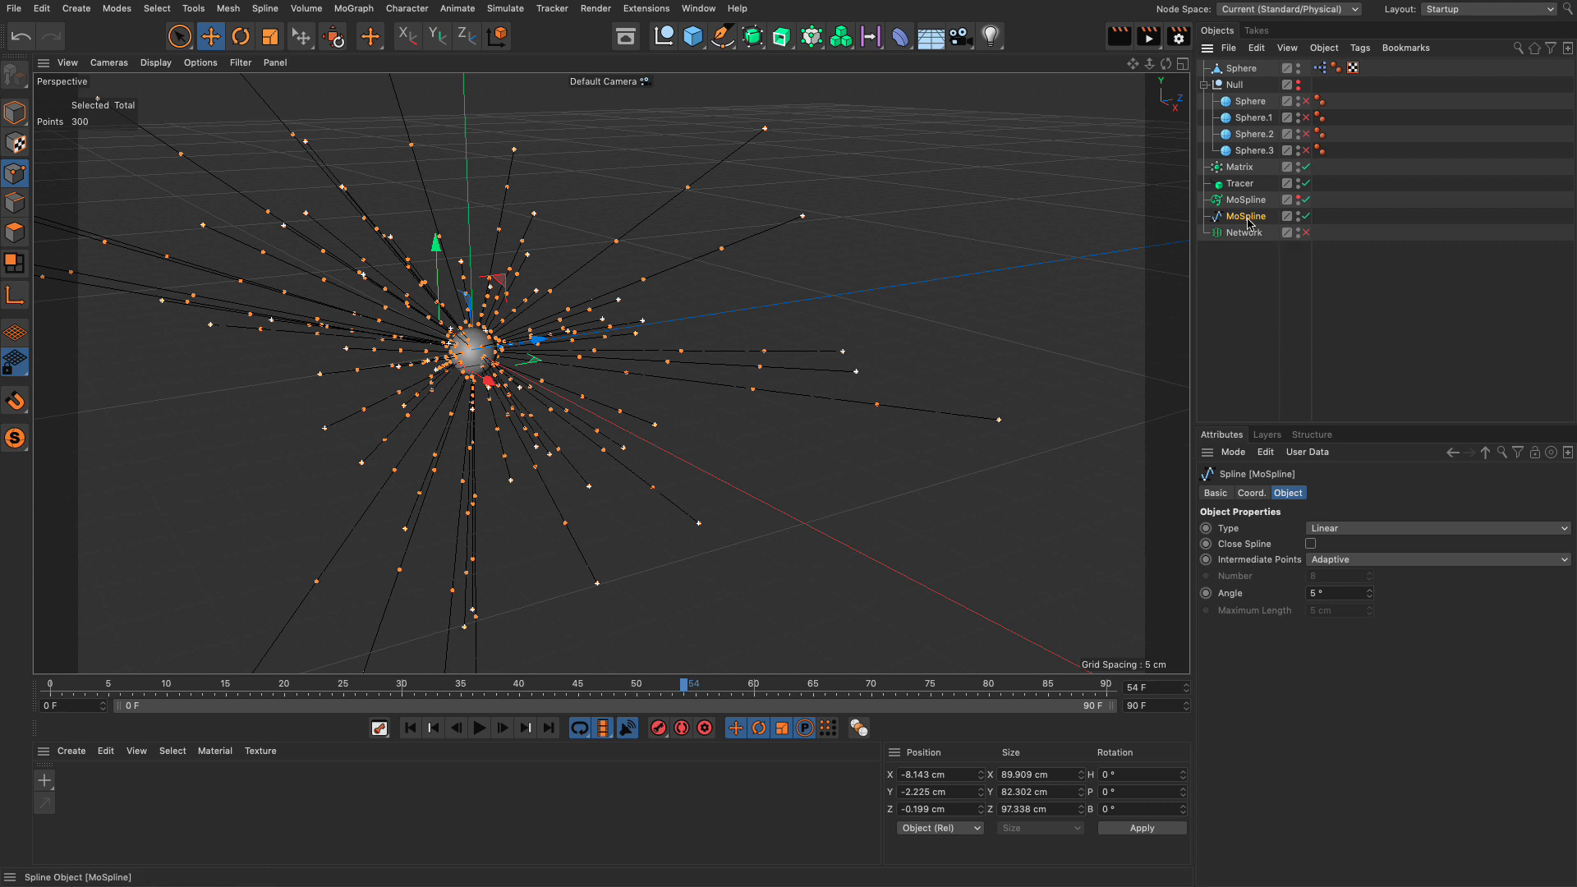
{"action": "key", "text": "Delete"}
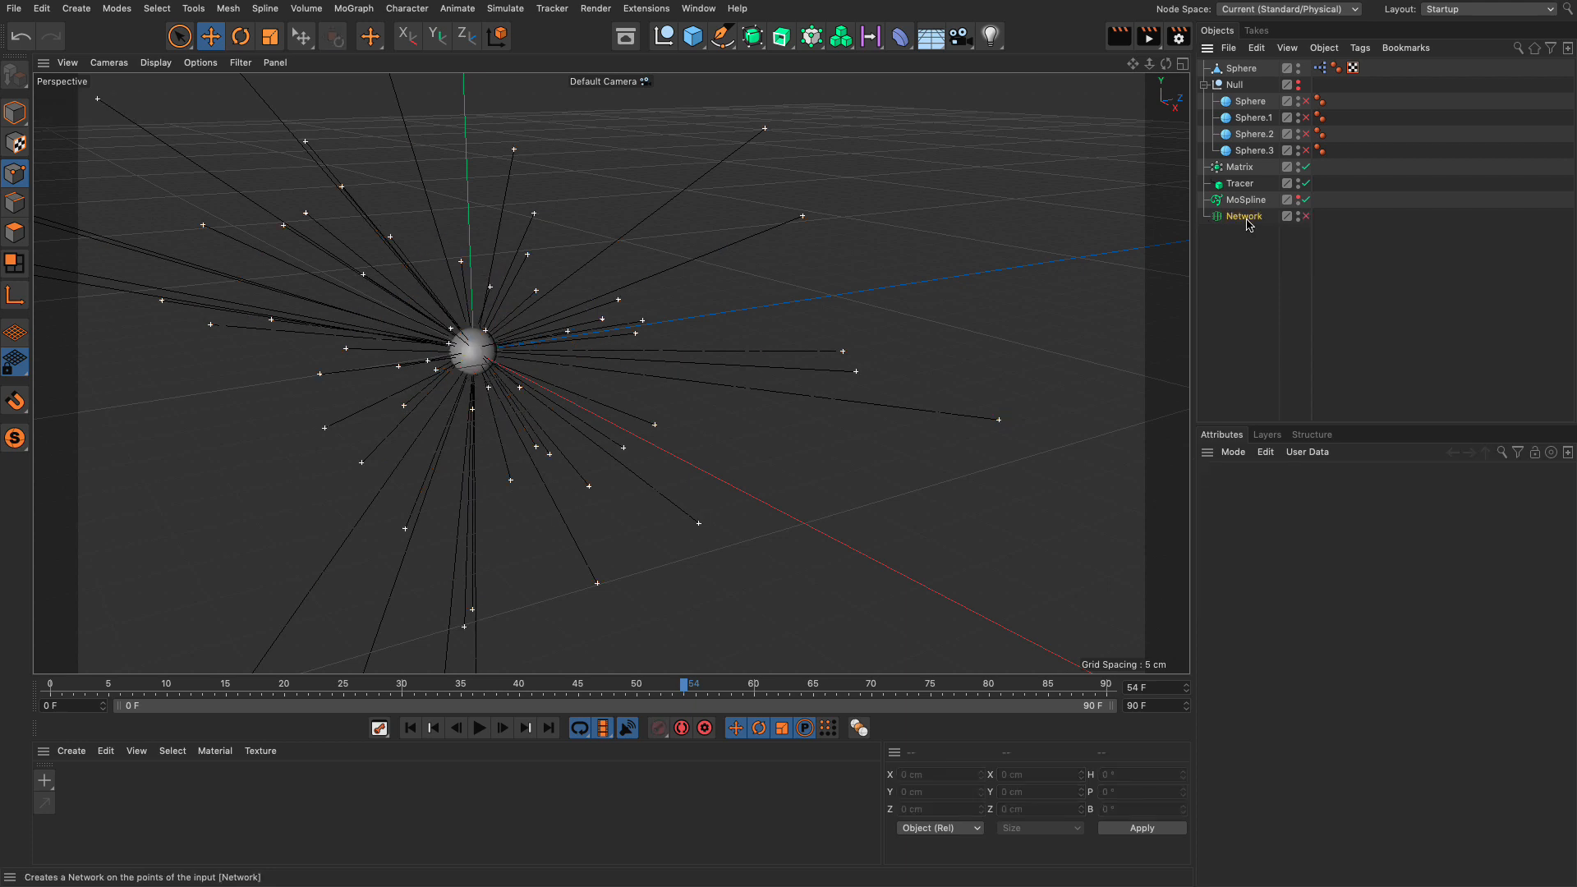
Enable the Network, check its linked objects, and enable the four spheres under the Null
{"action": "left_click", "coordinate": [1247, 220]}
{"action": "left_click", "coordinate": [1306, 216]}
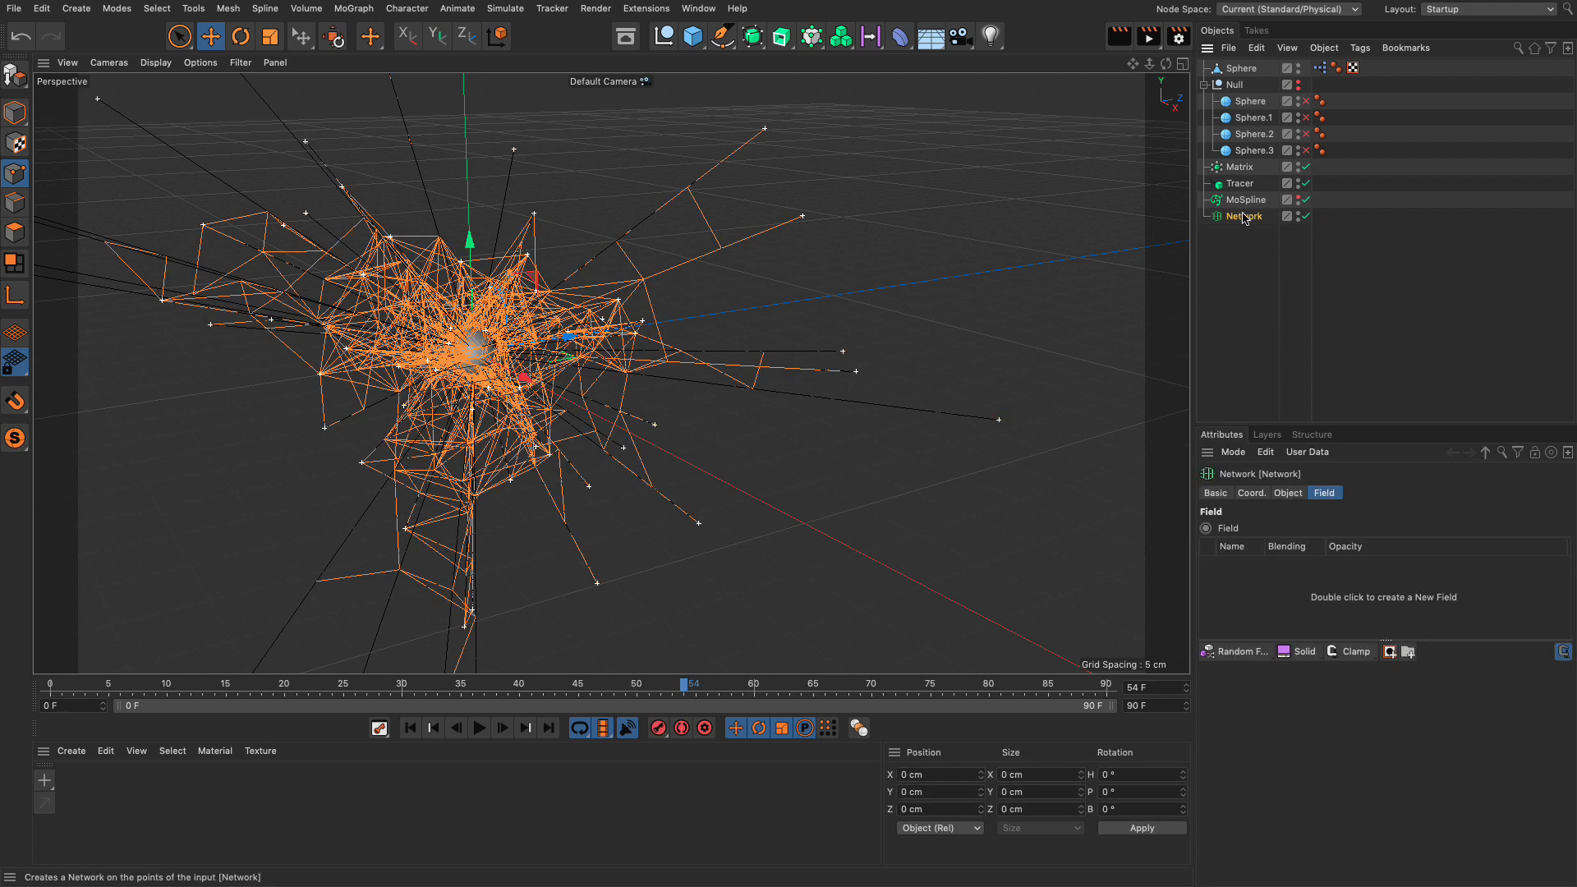
{"action": "left_click", "coordinate": [1288, 493]}
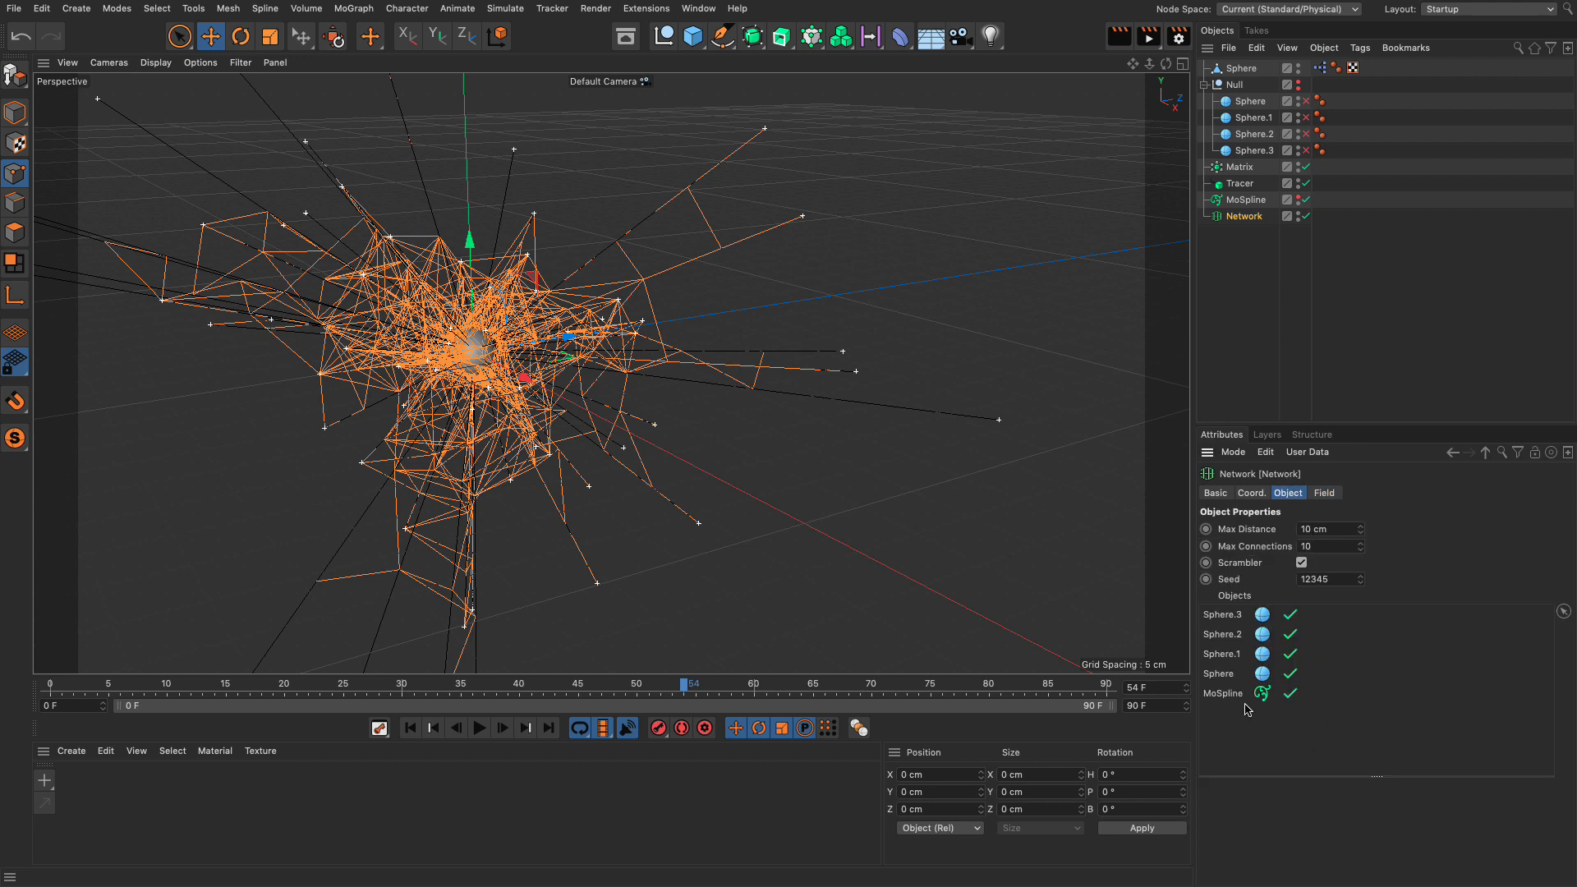
{"action": "left_click_drag", "start_coordinate": [1306, 101], "coordinate": [1304, 156]}
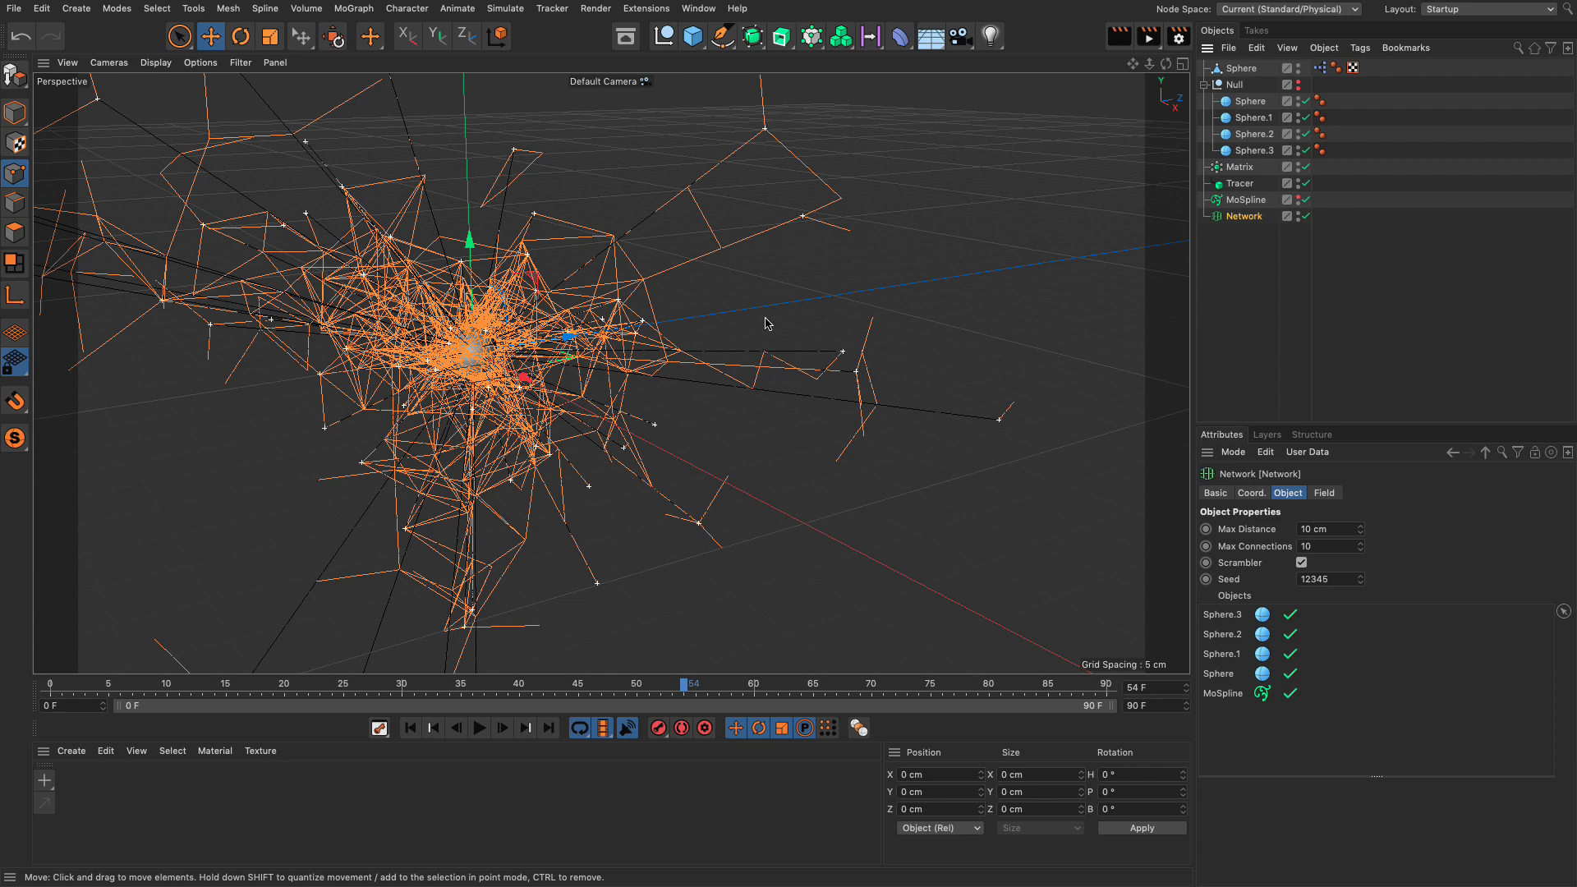
{"action": "scroll", "coordinate": [774, 334], "scroll_direction": "down", "scroll_amount": 6}
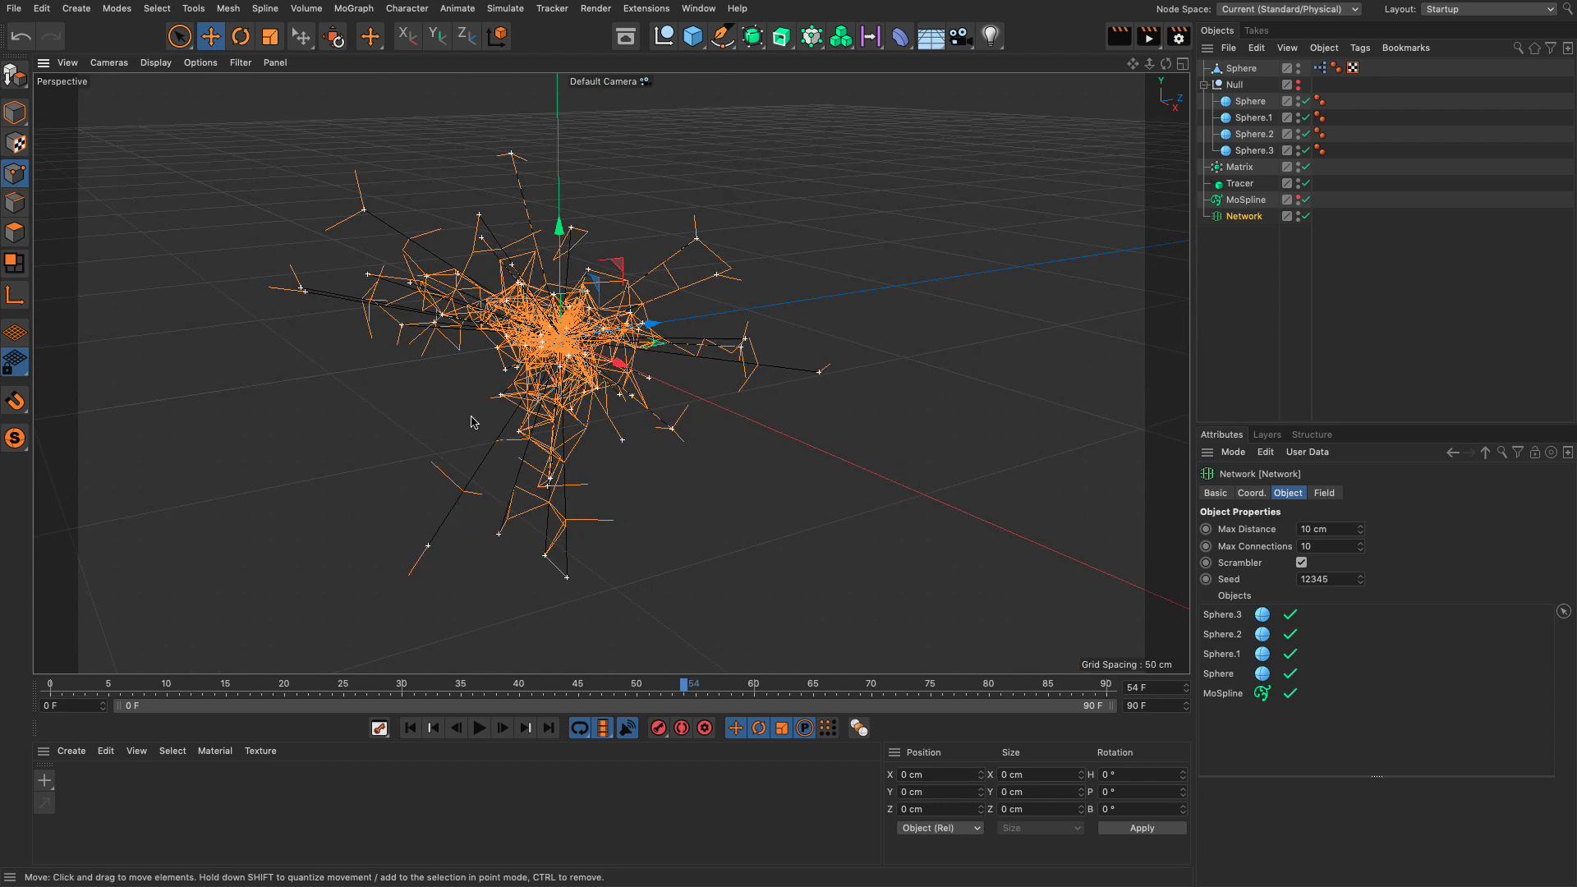
Play the animation from the first frame to watch the Network follow the particle trails, and stop it
{"action": "left_click", "coordinate": [417, 730]}
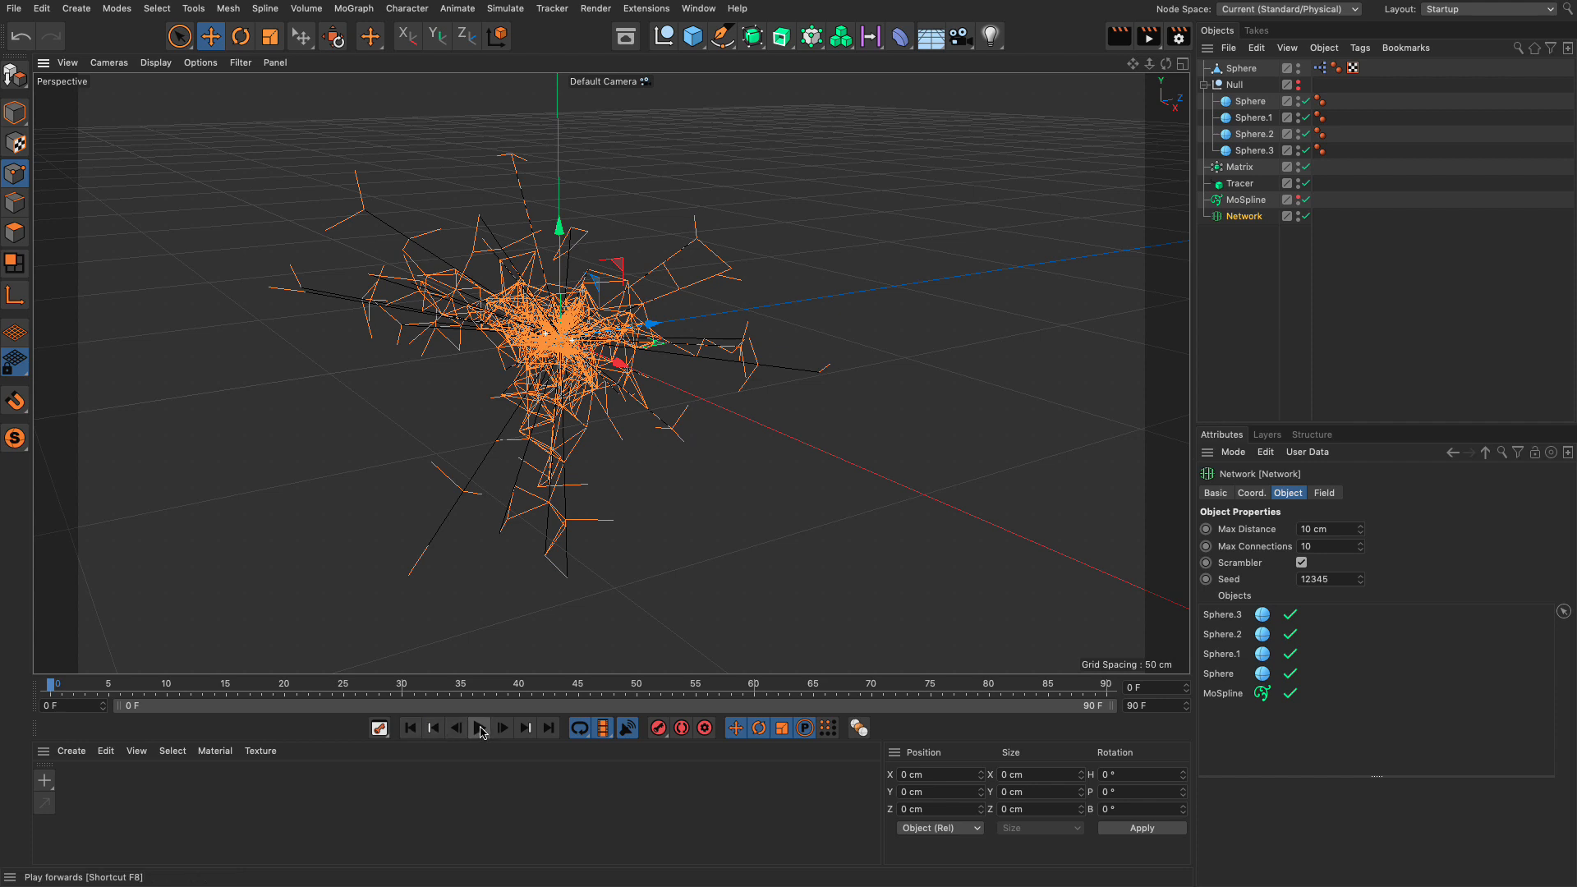
{"action": "left_click", "coordinate": [479, 728]}
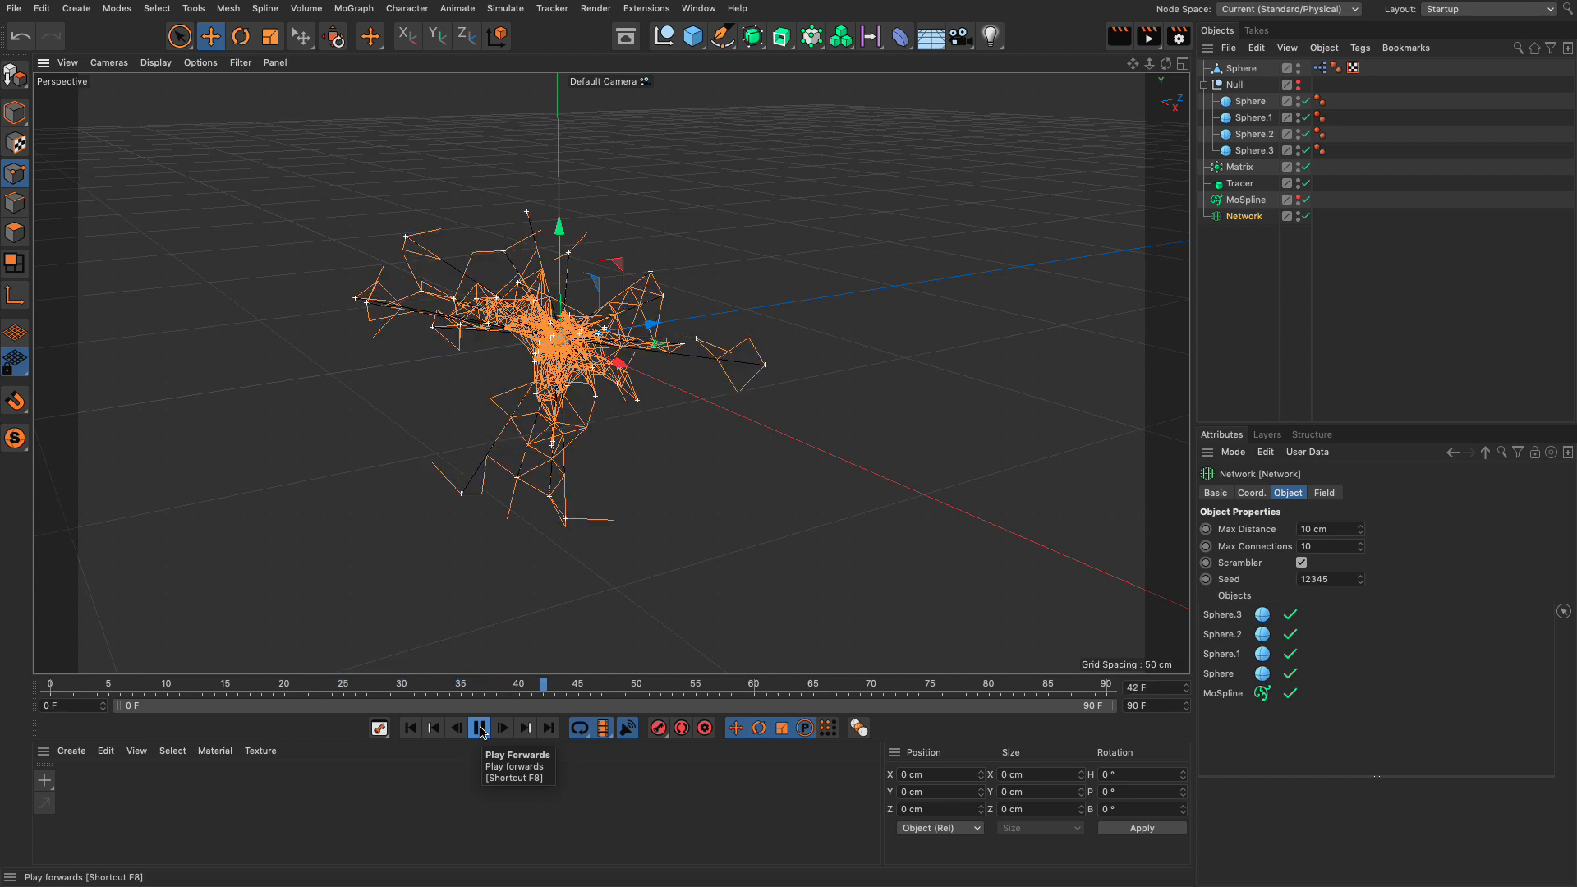
{"action": "left_click", "coordinate": [480, 729]}
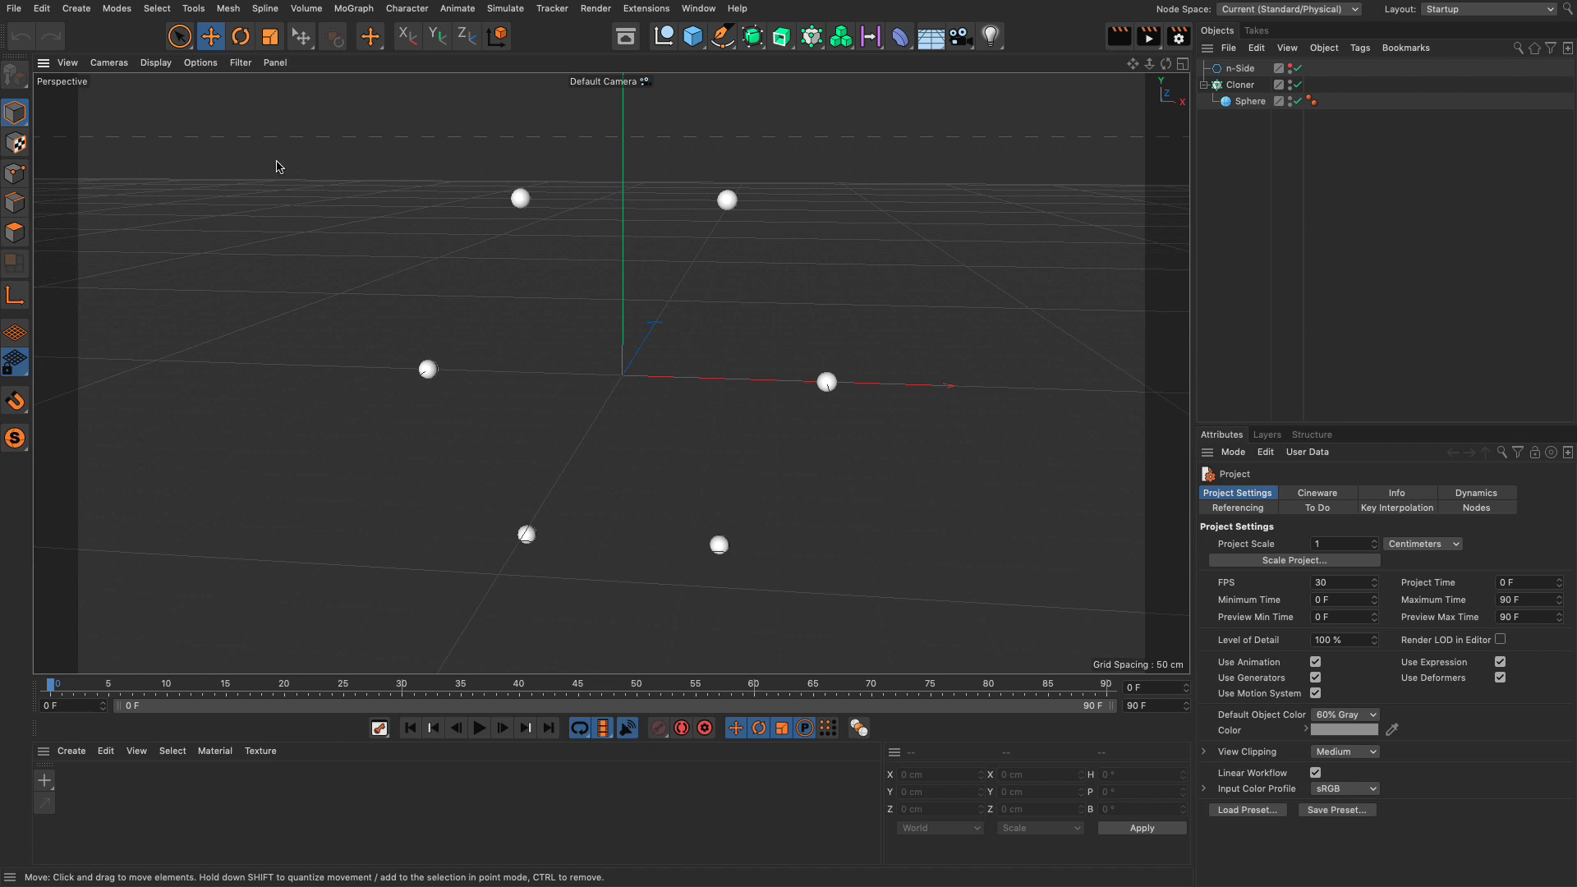
With Doodle Paint, draw lines from the upper-left sphere to the other five spheres and write 5 beside the ring
{"action": "left_click", "coordinate": [181, 16]}
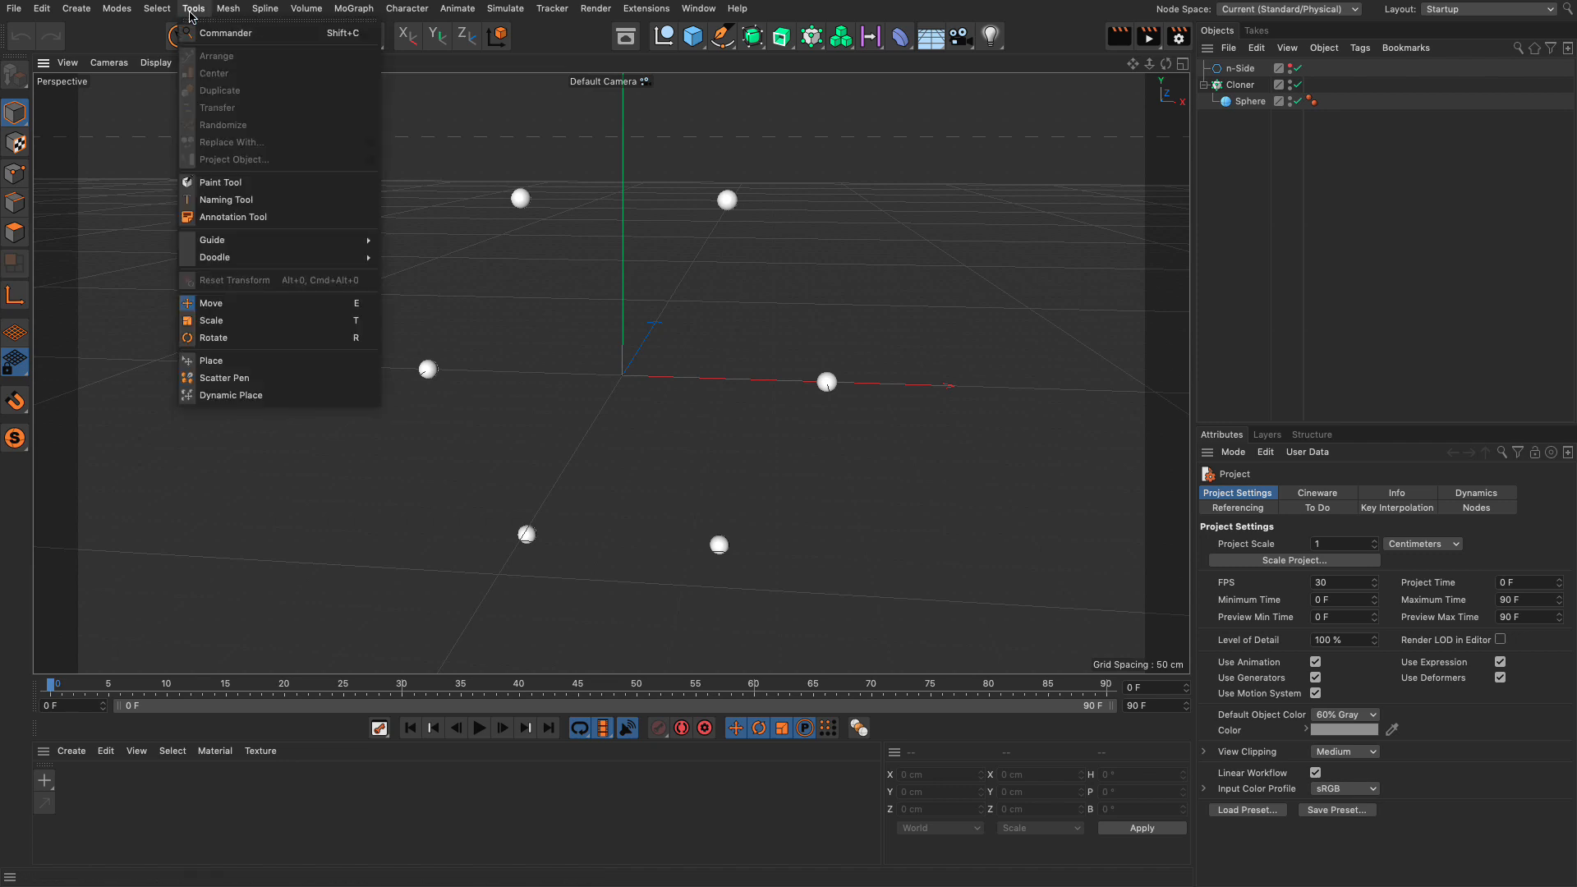
{"action": "mouse_move", "coordinate": [210, 261]}
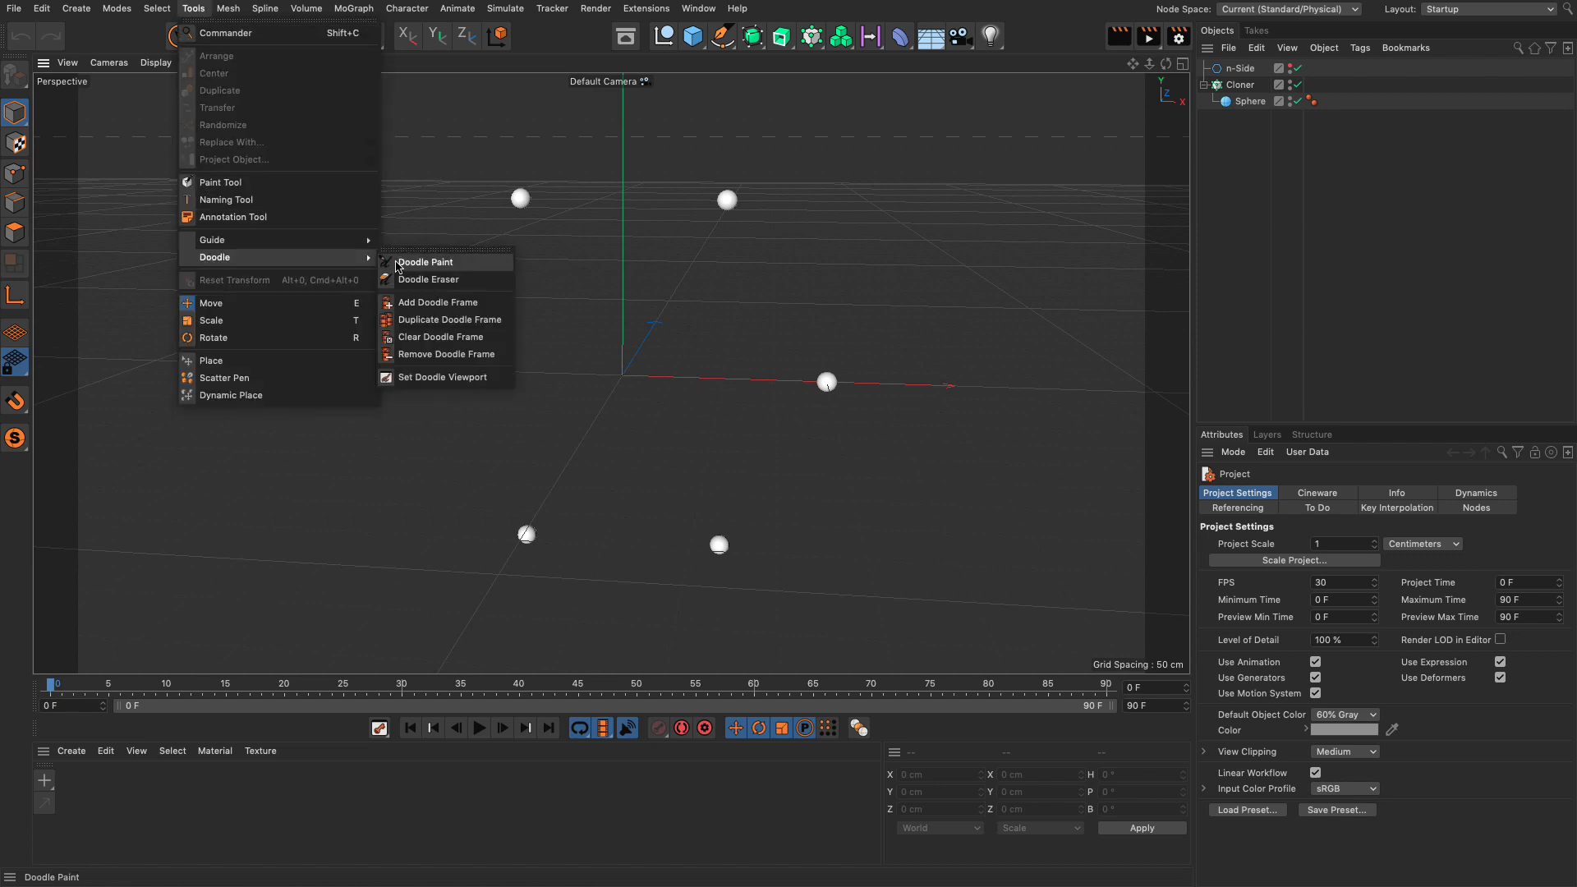
{"action": "left_click", "coordinate": [425, 262]}
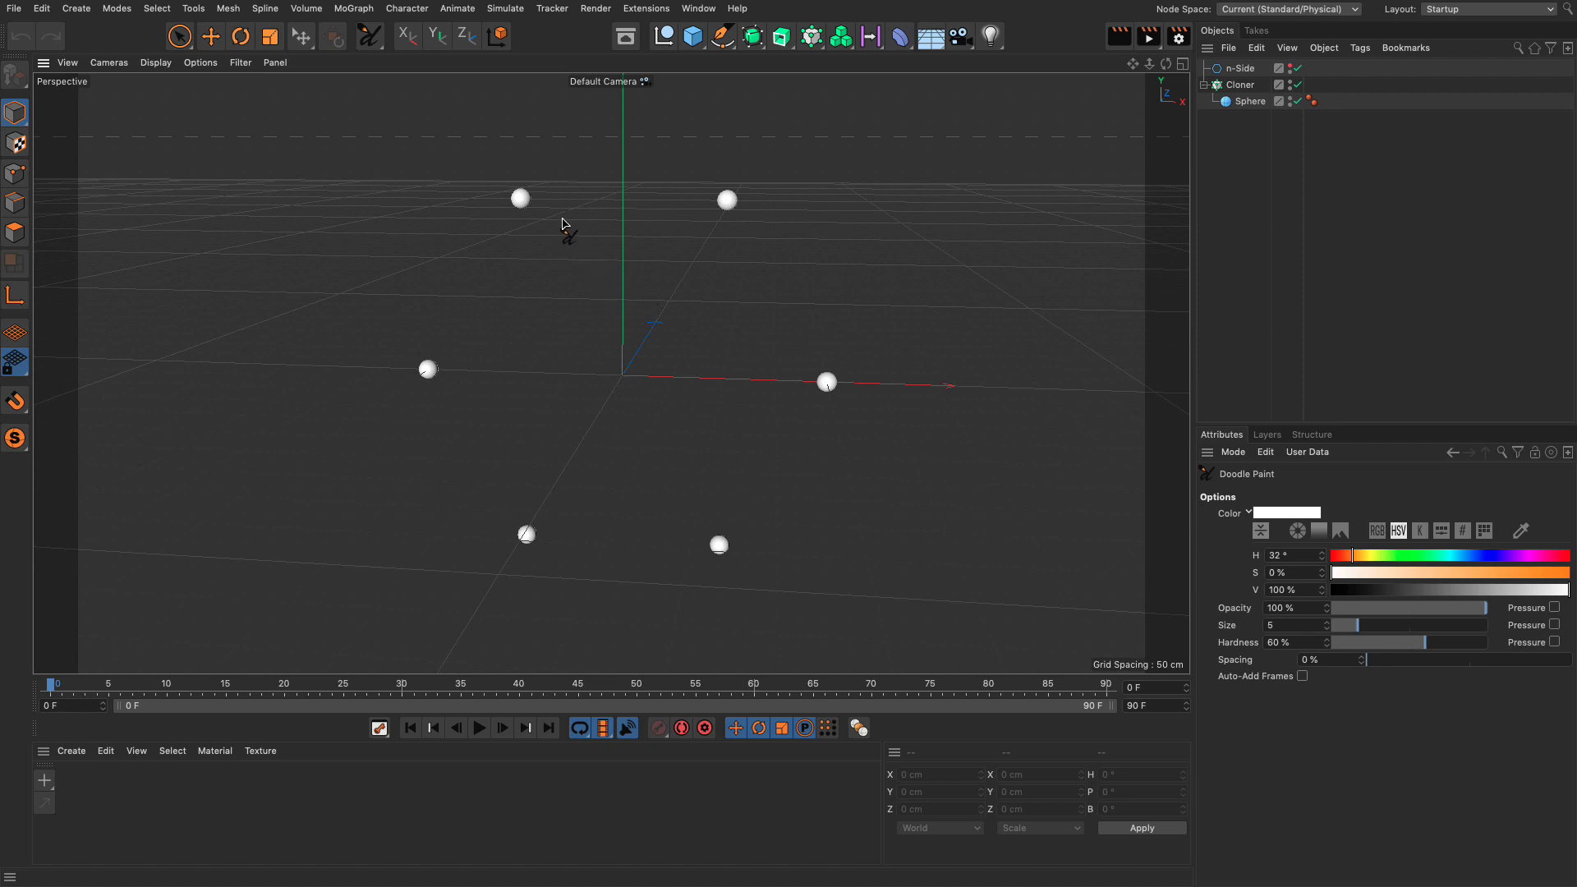
{"action": "left_click_drag", "start_coordinate": [523, 199], "coordinate": [727, 199]}
{"action": "mouse_move", "coordinate": [524, 203]}
{"action": "left_mouse_down"}
{"action": "mouse_move", "coordinate": [829, 392]}
{"action": "mouse_move", "coordinate": [662, 500]}
{"action": "mouse_move", "coordinate": [743, 585]}
{"action": "mouse_move", "coordinate": [522, 246]}
{"action": "mouse_move", "coordinate": [526, 530]}
{"action": "left_mouse_up"}
{"action": "left_click_drag", "start_coordinate": [521, 206], "coordinate": [435, 363]}
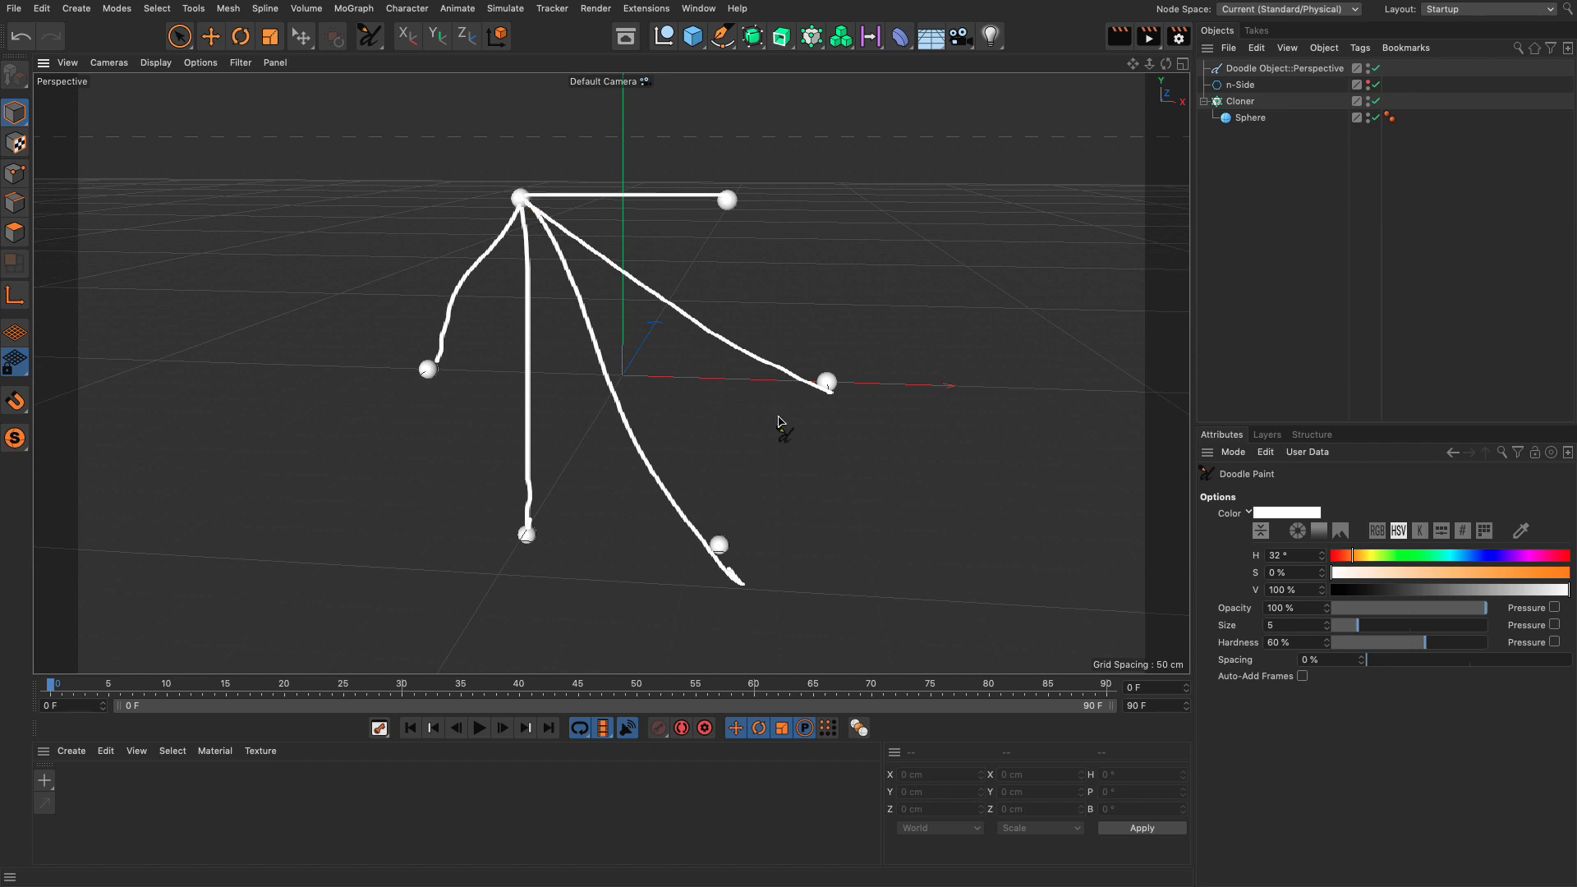
{"action": "mouse_move", "coordinate": [131, 125]}
{"action": "left_mouse_down"}
{"action": "mouse_move", "coordinate": [174, 185]}
{"action": "mouse_move", "coordinate": [116, 206]}
{"action": "left_mouse_up"}
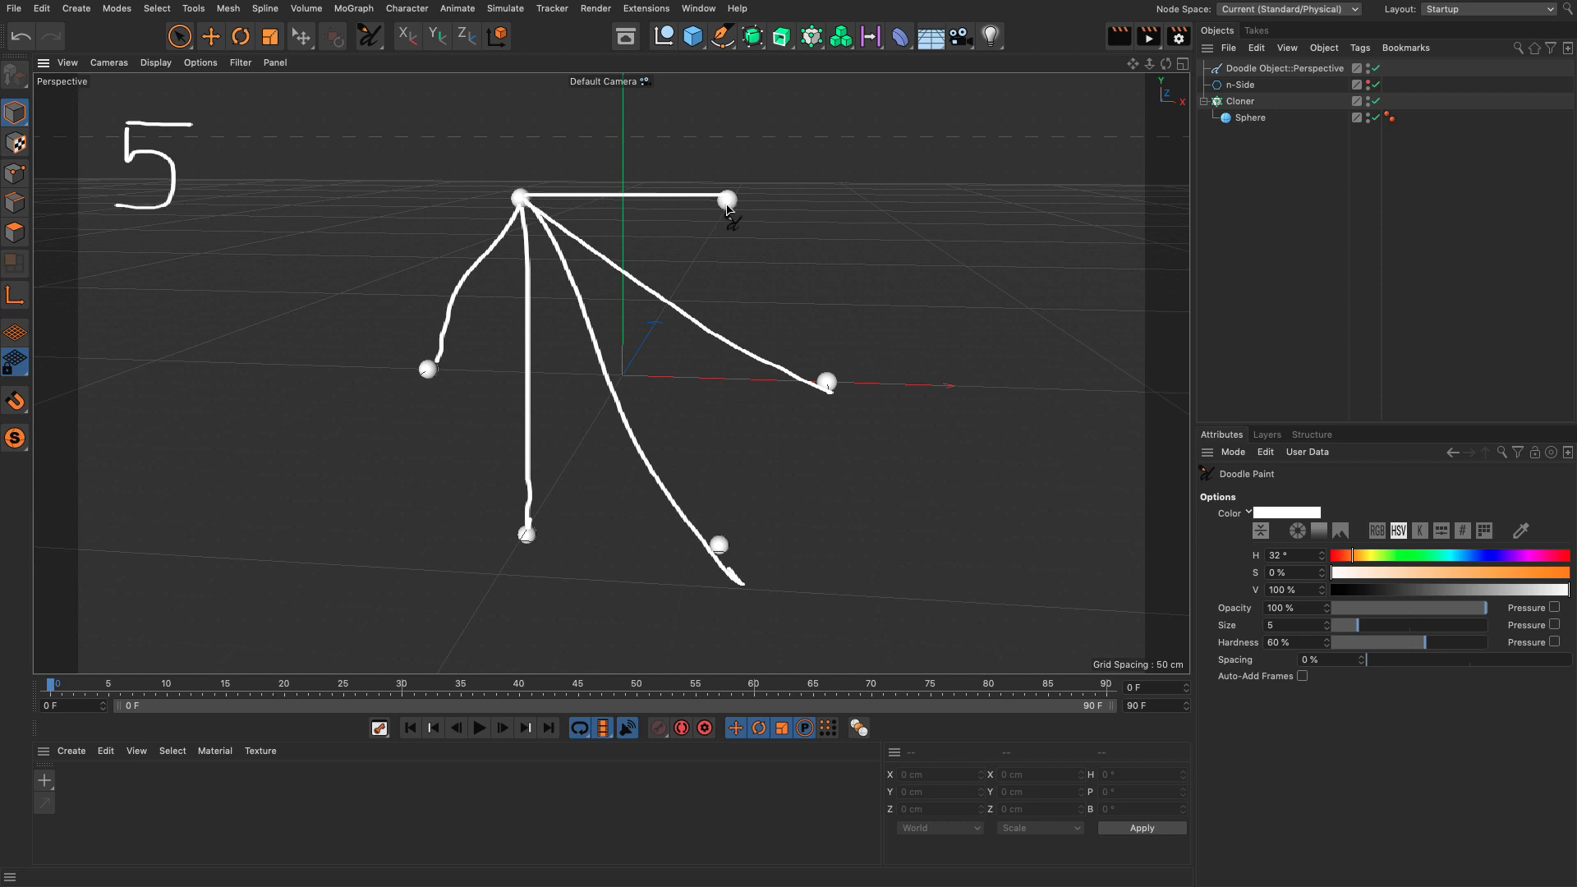
Doodle the missing connections from the upper-right and right spheres, and write 4 and 3 below the 5
{"action": "mouse_move", "coordinate": [727, 200]}
{"action": "left_mouse_down"}
{"action": "mouse_move", "coordinate": [830, 390]}
{"action": "mouse_move", "coordinate": [731, 247]}
{"action": "mouse_move", "coordinate": [722, 544]}
{"action": "left_mouse_up"}
{"action": "mouse_move", "coordinate": [722, 211]}
{"action": "left_mouse_down"}
{"action": "mouse_move", "coordinate": [561, 516]}
{"action": "mouse_move", "coordinate": [538, 517]}
{"action": "mouse_move", "coordinate": [566, 314]}
{"action": "mouse_move", "coordinate": [428, 371]}
{"action": "left_mouse_up"}
{"action": "mouse_move", "coordinate": [150, 235]}
{"action": "left_mouse_down"}
{"action": "mouse_move", "coordinate": [118, 276]}
{"action": "mouse_move", "coordinate": [176, 290]}
{"action": "mouse_move", "coordinate": [154, 332]}
{"action": "left_mouse_up"}
{"action": "mouse_move", "coordinate": [827, 386]}
{"action": "left_mouse_down"}
{"action": "mouse_move", "coordinate": [720, 545]}
{"action": "mouse_move", "coordinate": [616, 475]}
{"action": "mouse_move", "coordinate": [539, 515]}
{"action": "mouse_move", "coordinate": [509, 361]}
{"action": "mouse_move", "coordinate": [431, 371]}
{"action": "left_mouse_up"}
{"action": "mouse_move", "coordinate": [125, 371]}
{"action": "left_mouse_down"}
{"action": "mouse_move", "coordinate": [184, 394]}
{"action": "mouse_move", "coordinate": [123, 453]}
{"action": "left_mouse_up"}
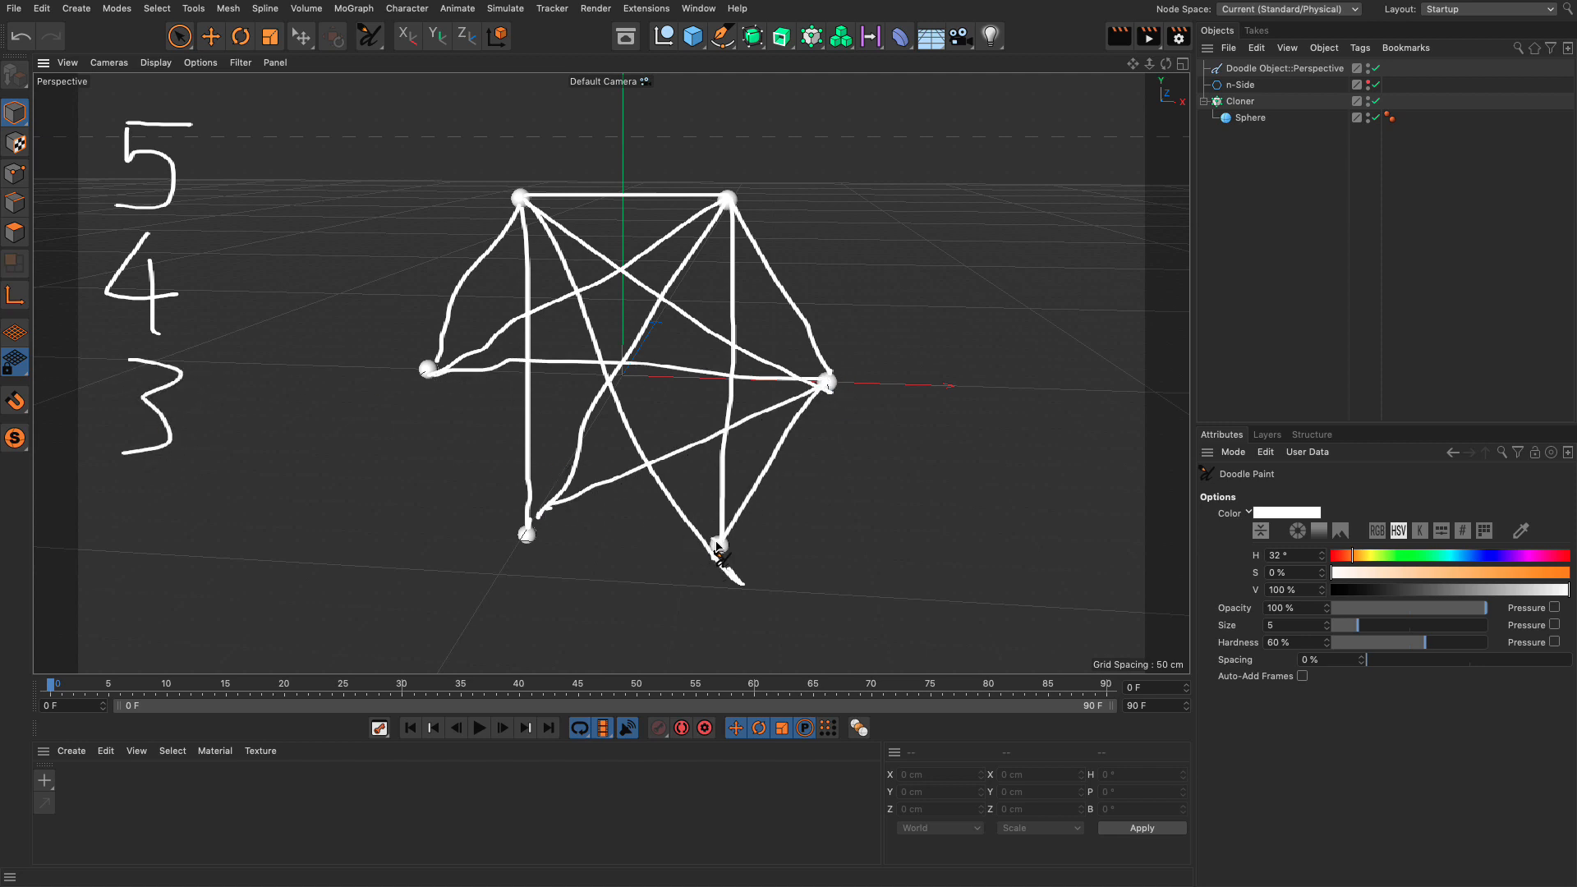
Doodle the remaining connections among the lower-right, lower-left and left spheres, and write 2 below the 3
{"action": "left_click_drag", "start_coordinate": [718, 545], "coordinate": [428, 370]}
{"action": "left_click_drag", "start_coordinate": [716, 549], "coordinate": [528, 534]}
{"action": "mouse_move", "coordinate": [135, 495]}
{"action": "left_mouse_down"}
{"action": "mouse_move", "coordinate": [148, 553]}
{"action": "mouse_move", "coordinate": [183, 565]}
{"action": "left_mouse_up"}
{"action": "left_click_drag", "start_coordinate": [528, 533], "coordinate": [432, 375]}
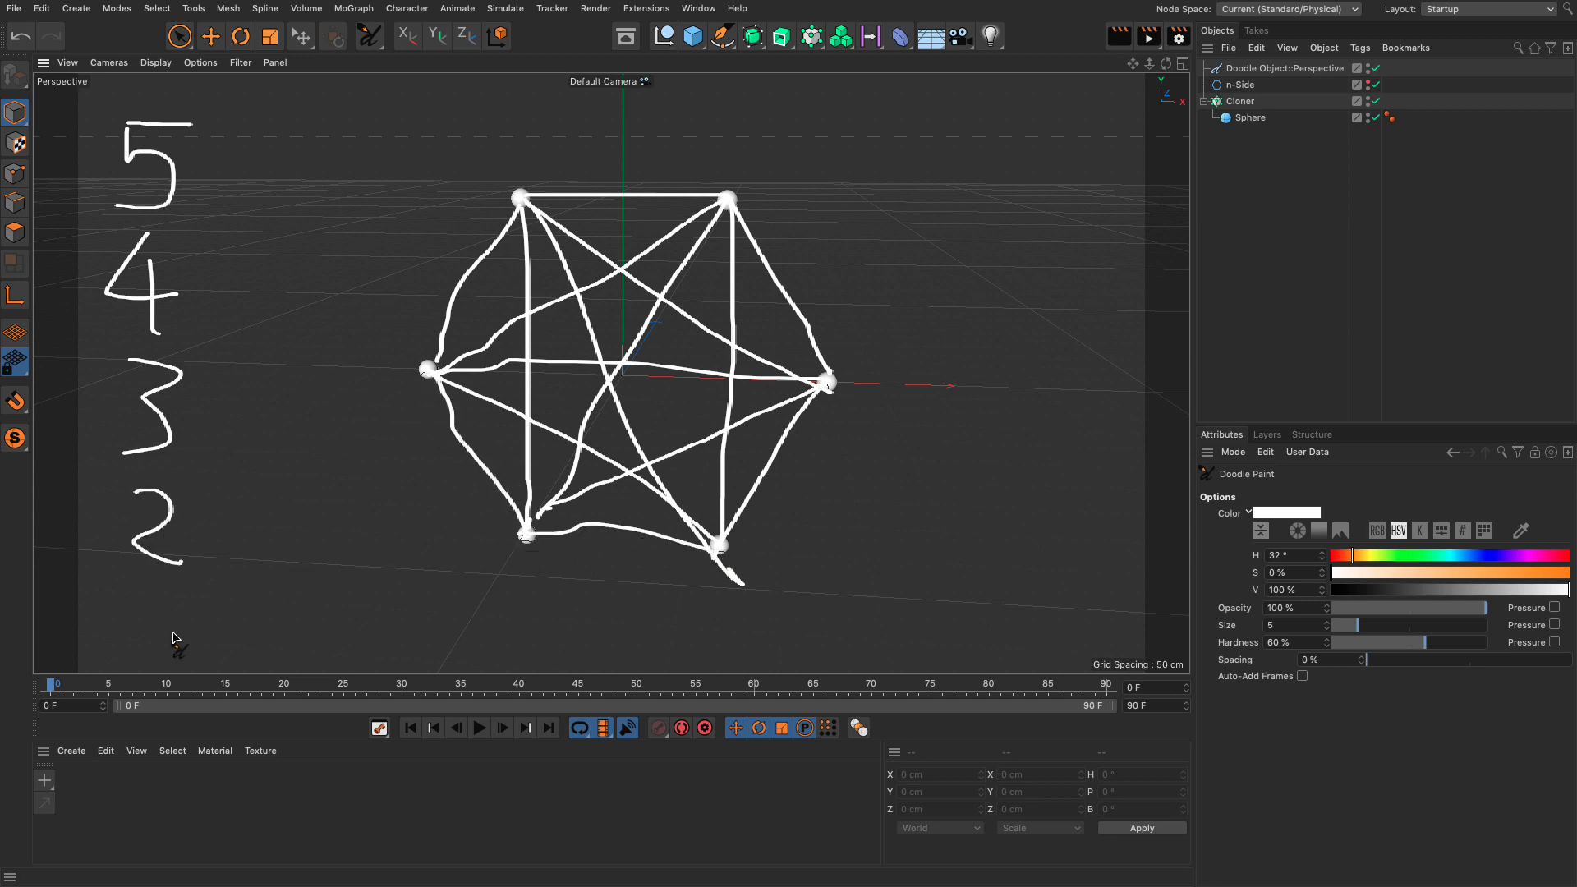
Write 1 at the end of the number column and a circled total of 15 beside it
{"action": "left_click_drag", "start_coordinate": [152, 579], "coordinate": [153, 667]}
{"action": "mouse_move", "coordinate": [262, 187]}
{"action": "left_mouse_down"}
{"action": "mouse_move", "coordinate": [270, 269]}
{"action": "mouse_move", "coordinate": [307, 189]}
{"action": "mouse_move", "coordinate": [341, 185]}
{"action": "mouse_move", "coordinate": [340, 235]}
{"action": "mouse_move", "coordinate": [285, 253]}
{"action": "left_mouse_up"}
{"action": "mouse_move", "coordinate": [304, 156]}
{"action": "left_mouse_down"}
{"action": "mouse_move", "coordinate": [214, 218]}
{"action": "mouse_move", "coordinate": [352, 246]}
{"action": "mouse_move", "coordinate": [308, 172]}
{"action": "left_mouse_up"}
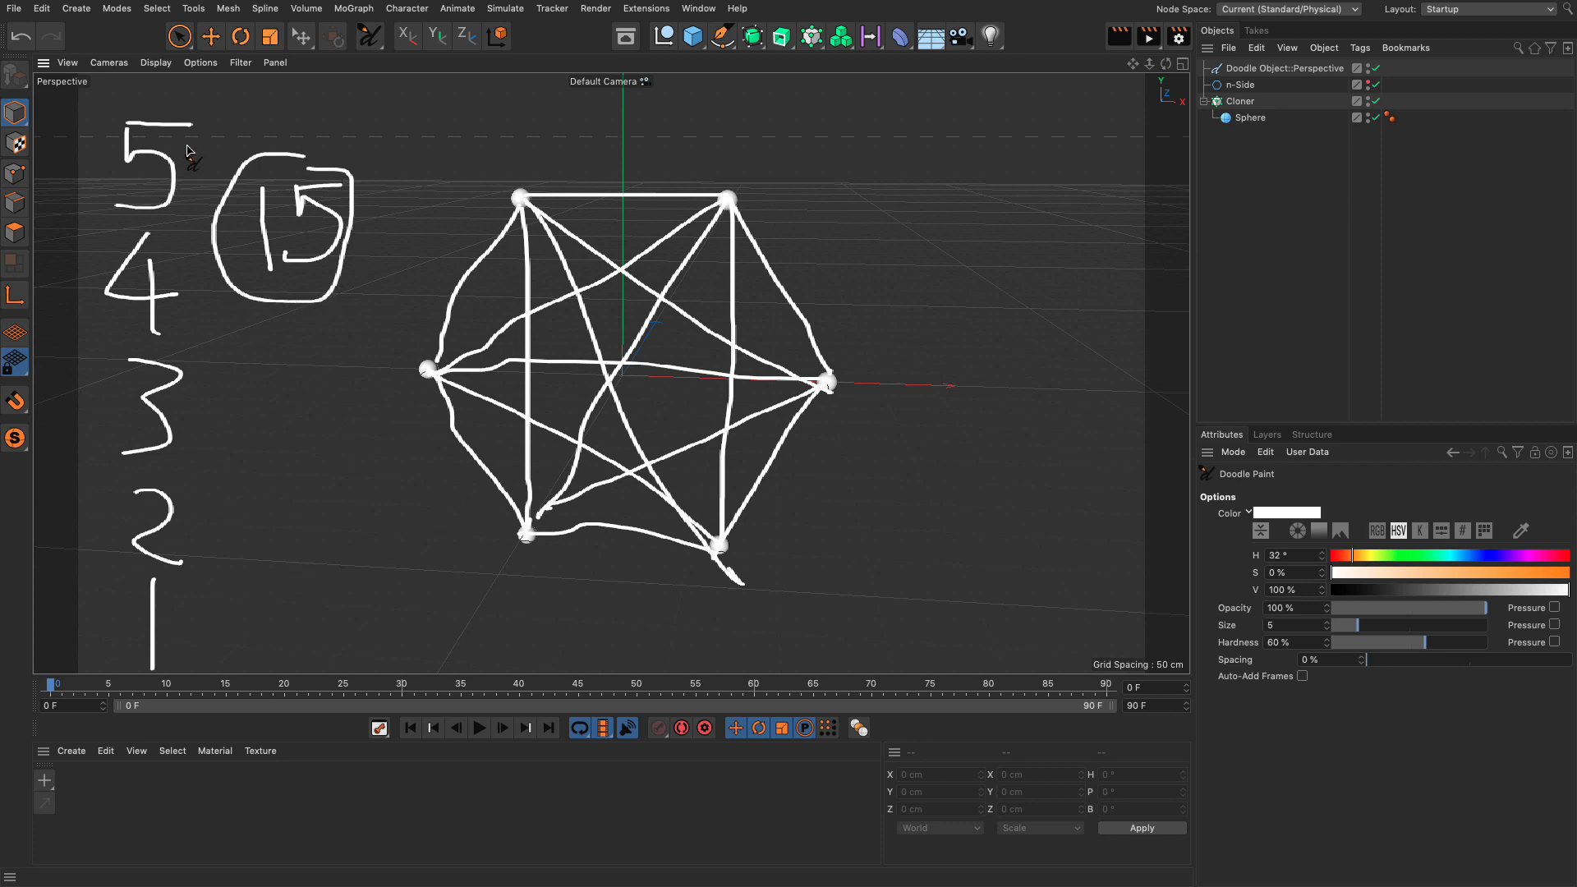
Doodle the sigma summation formula for the number of connections in the empty area beside the sphere ring
{"action": "mouse_move", "coordinate": [973, 155]}
{"action": "left_mouse_down"}
{"action": "mouse_move", "coordinate": [855, 156]}
{"action": "mouse_move", "coordinate": [920, 194]}
{"action": "mouse_move", "coordinate": [838, 252]}
{"action": "mouse_move", "coordinate": [1002, 267]}
{"action": "left_mouse_up"}
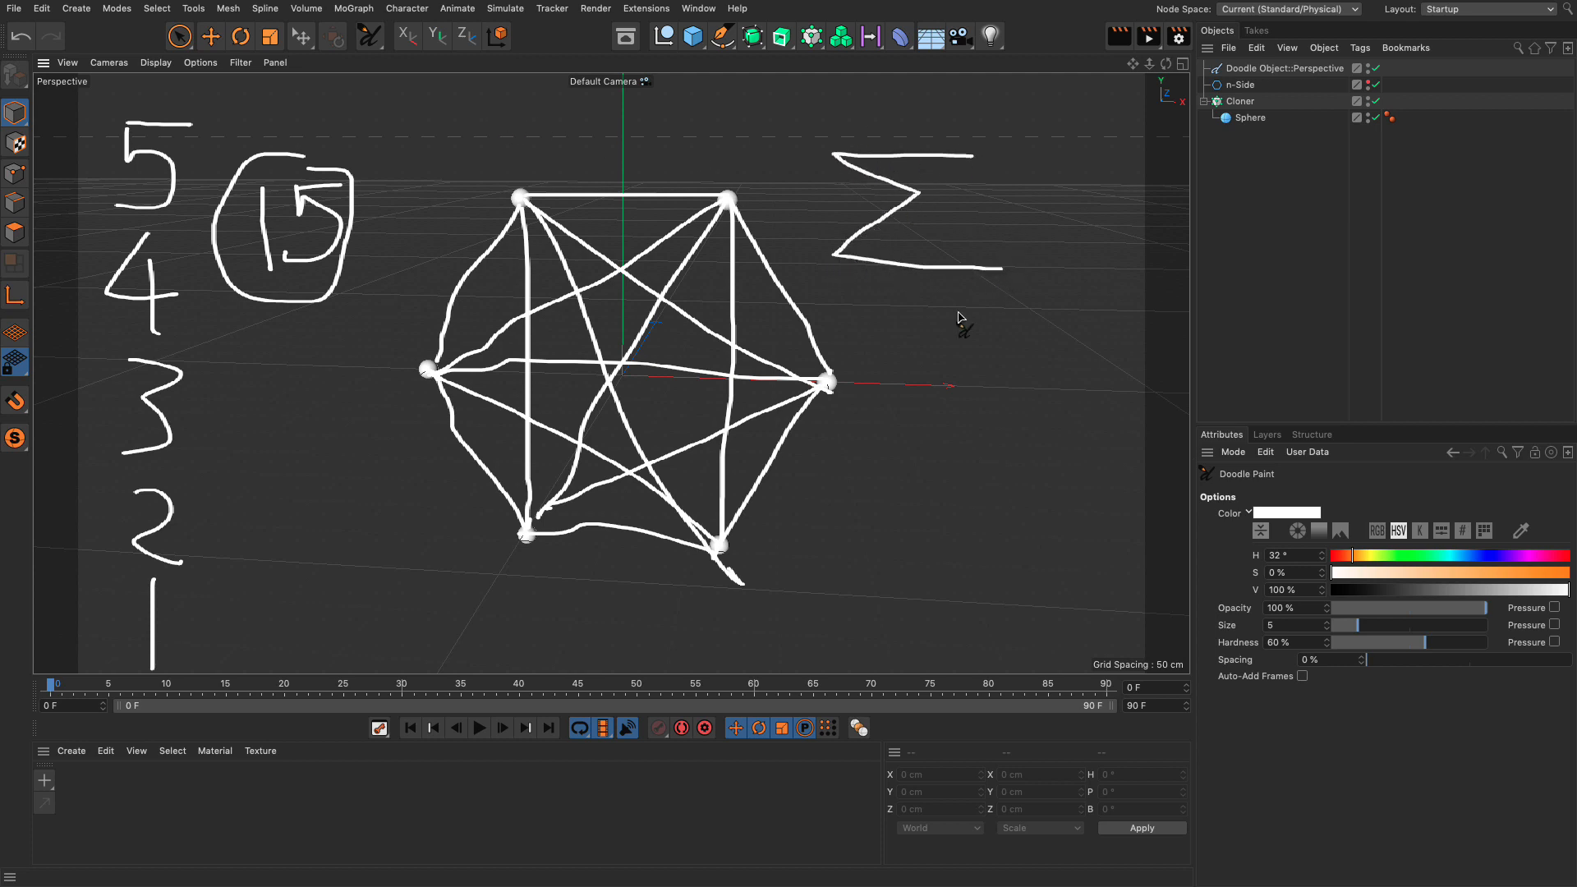
{"action": "left_click_drag", "start_coordinate": [967, 206], "coordinate": [992, 207]}
{"action": "mouse_move", "coordinate": [833, 144]}
{"action": "left_mouse_down"}
{"action": "mouse_move", "coordinate": [884, 137]}
{"action": "mouse_move", "coordinate": [915, 165]}
{"action": "left_mouse_up"}
{"action": "left_click_drag", "start_coordinate": [865, 286], "coordinate": [898, 288]}
{"action": "left_click_drag", "start_coordinate": [968, 275], "coordinate": [973, 285]}
{"action": "left_click_drag", "start_coordinate": [888, 199], "coordinate": [882, 246]}
{"action": "left_click_drag", "start_coordinate": [937, 202], "coordinate": [971, 270]}
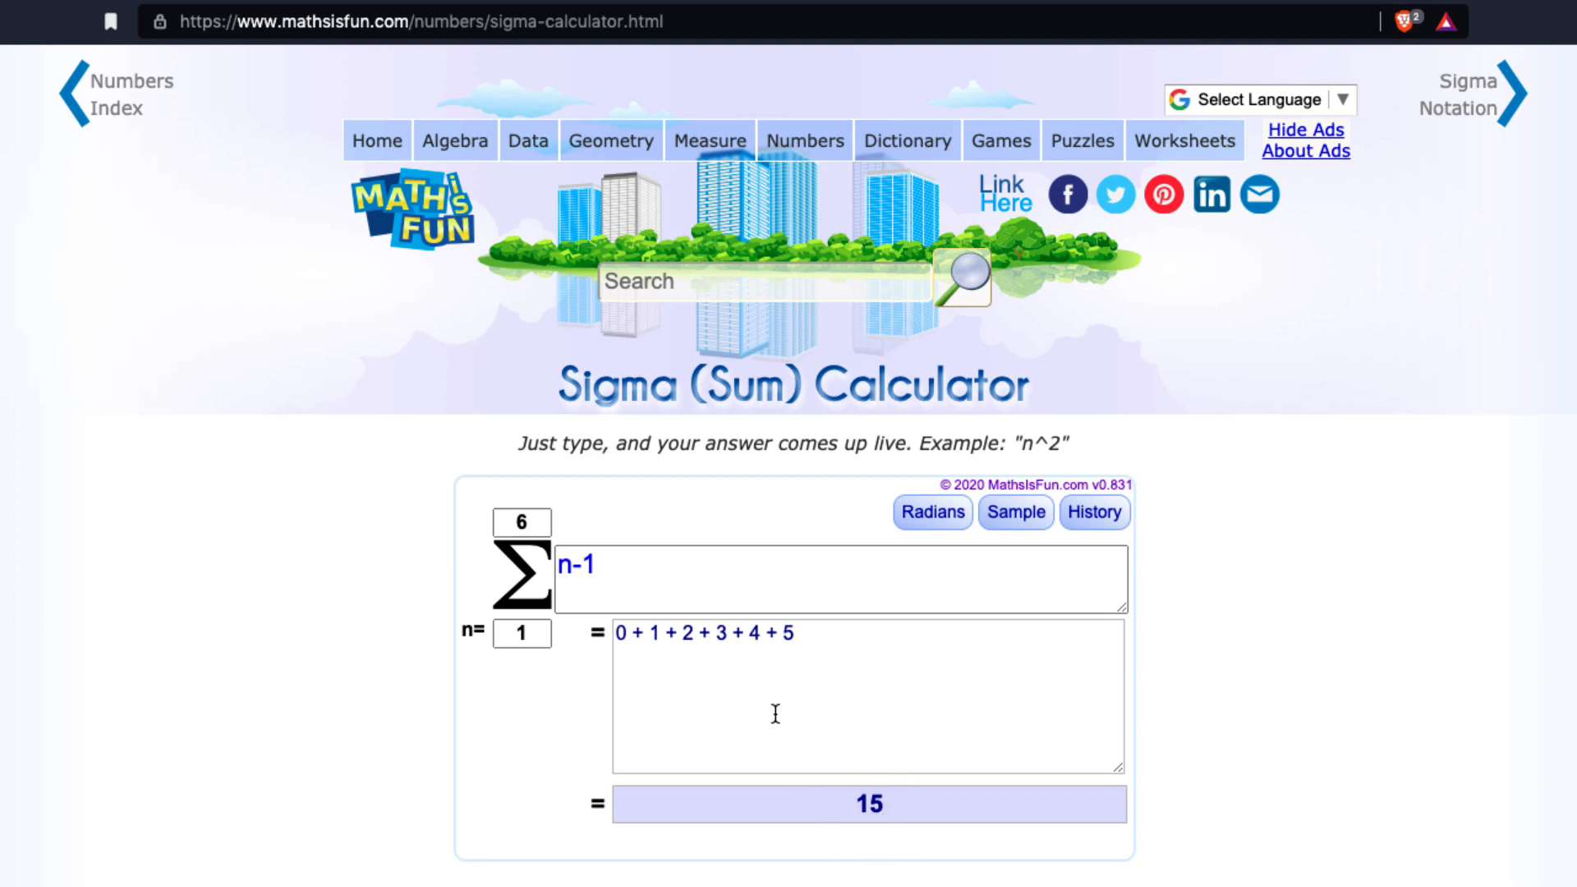
In the web-based Sigma (Sum) Calculator, evaluate the n-1 sum with upper limits of 60, 61, 62 and 63 in turn
{"action": "left_click", "coordinate": [542, 527]}
{"action": "type", "text": "0"}
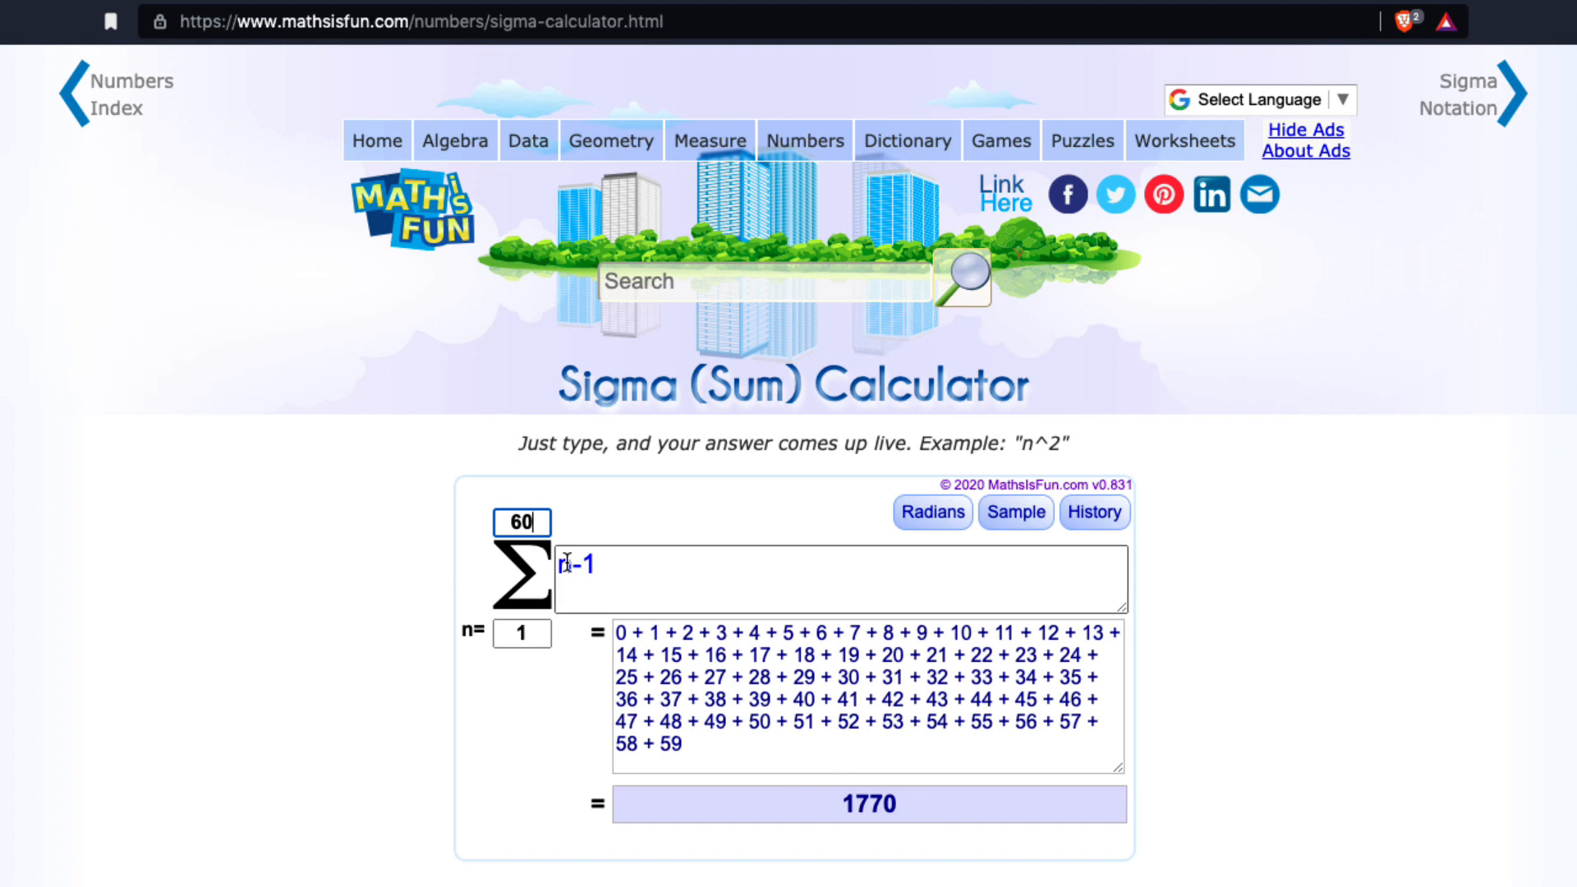
{"action": "left_click_drag", "start_coordinate": [537, 519], "coordinate": [525, 530]}
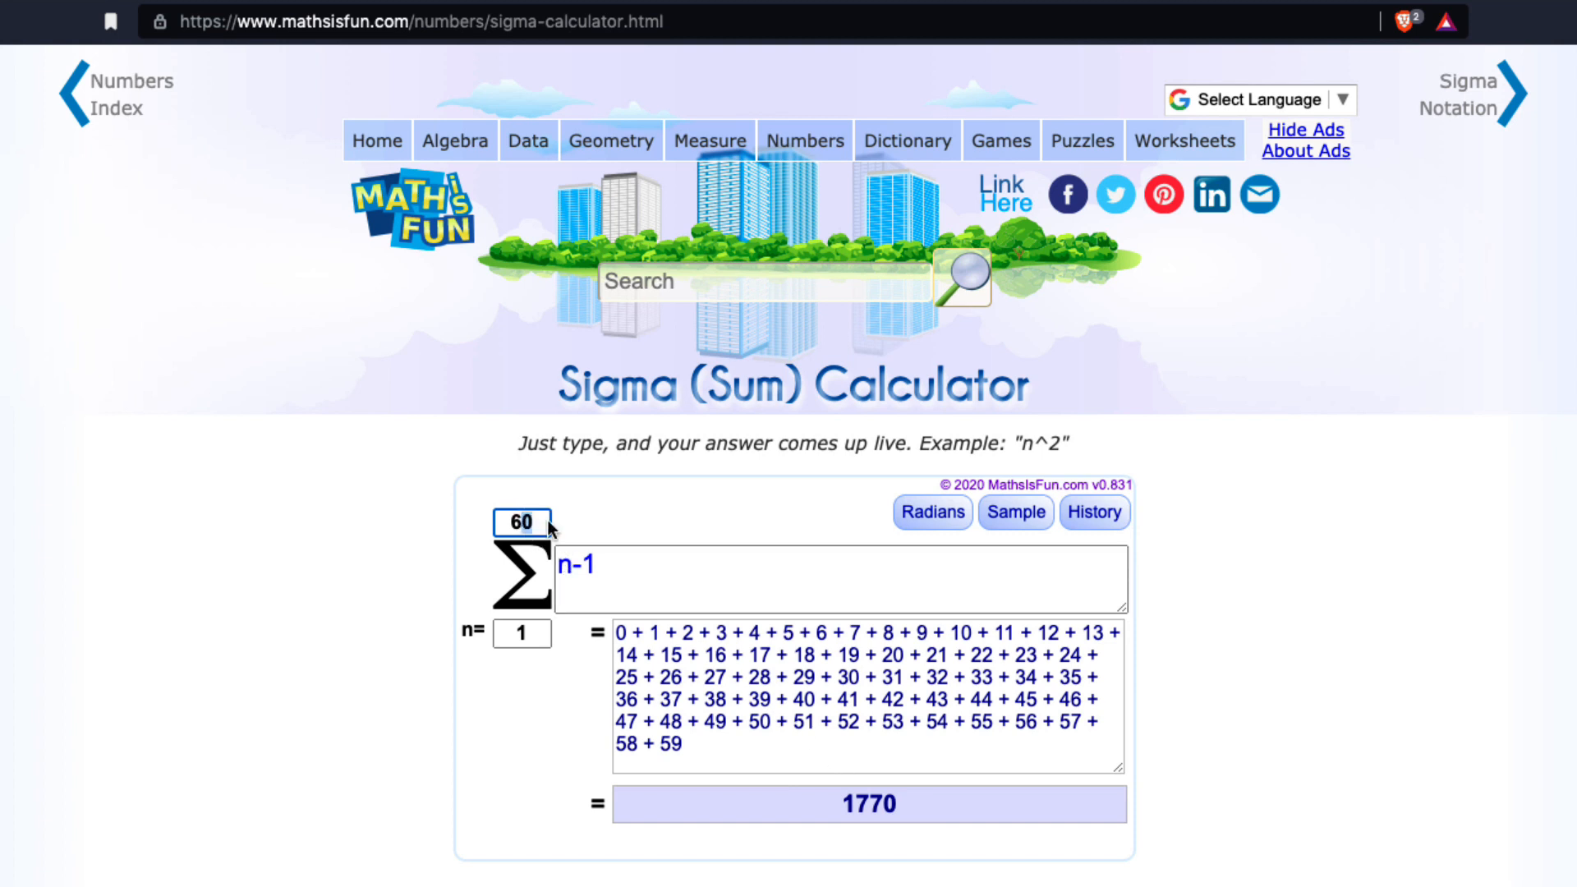
{"action": "type", "text": "1"}
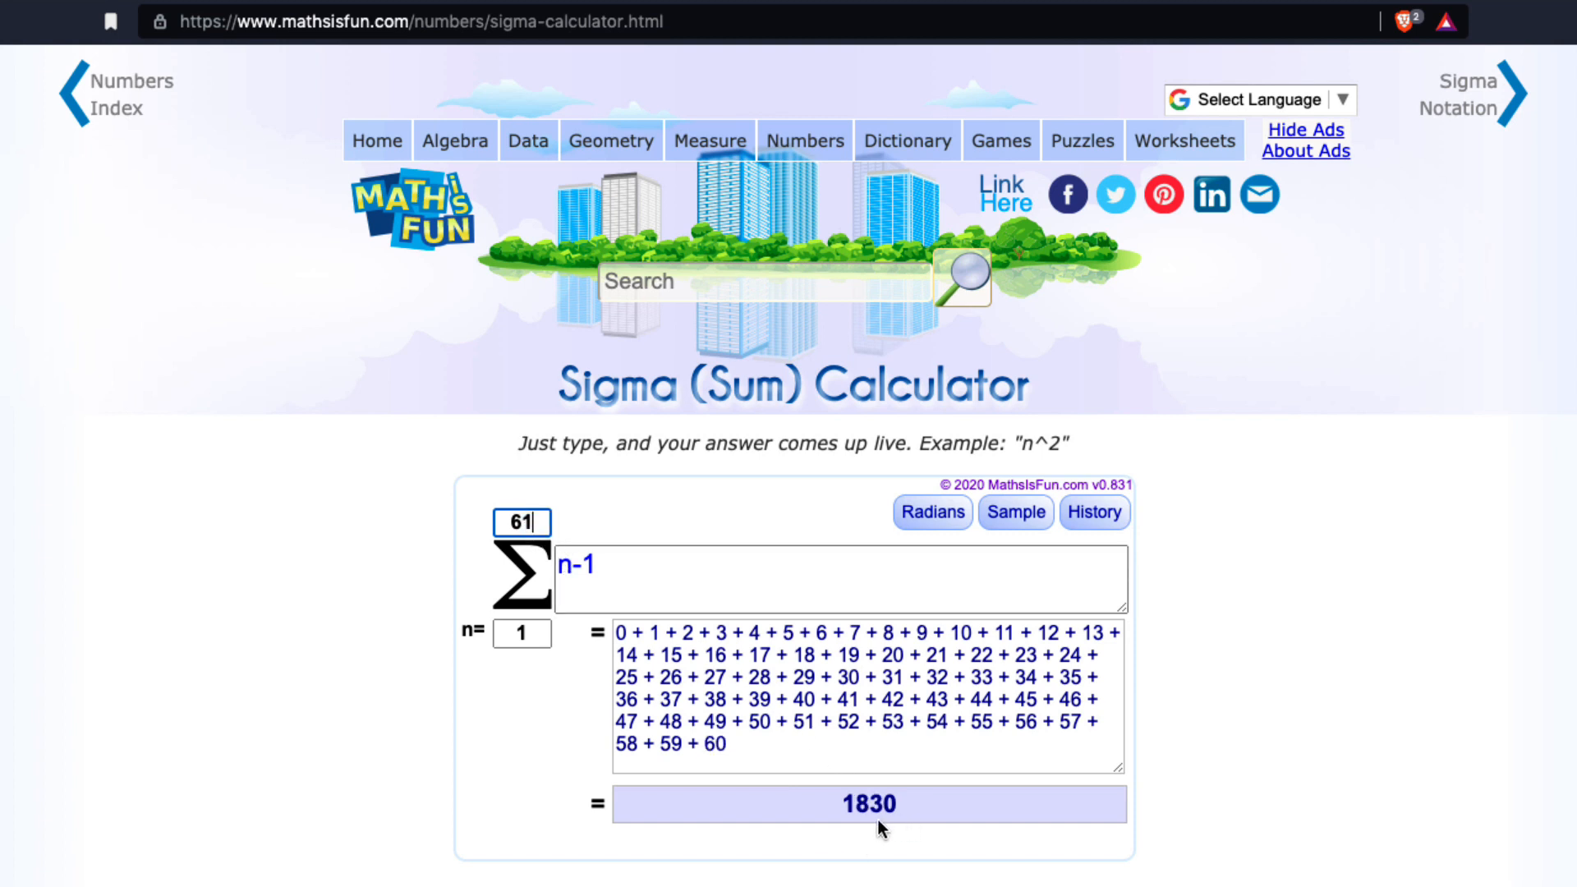
{"action": "key", "text": "BackSpace"}
{"action": "type", "text": "2"}
{"action": "key", "text": "BackSpace"}
{"action": "type", "text": "3"}
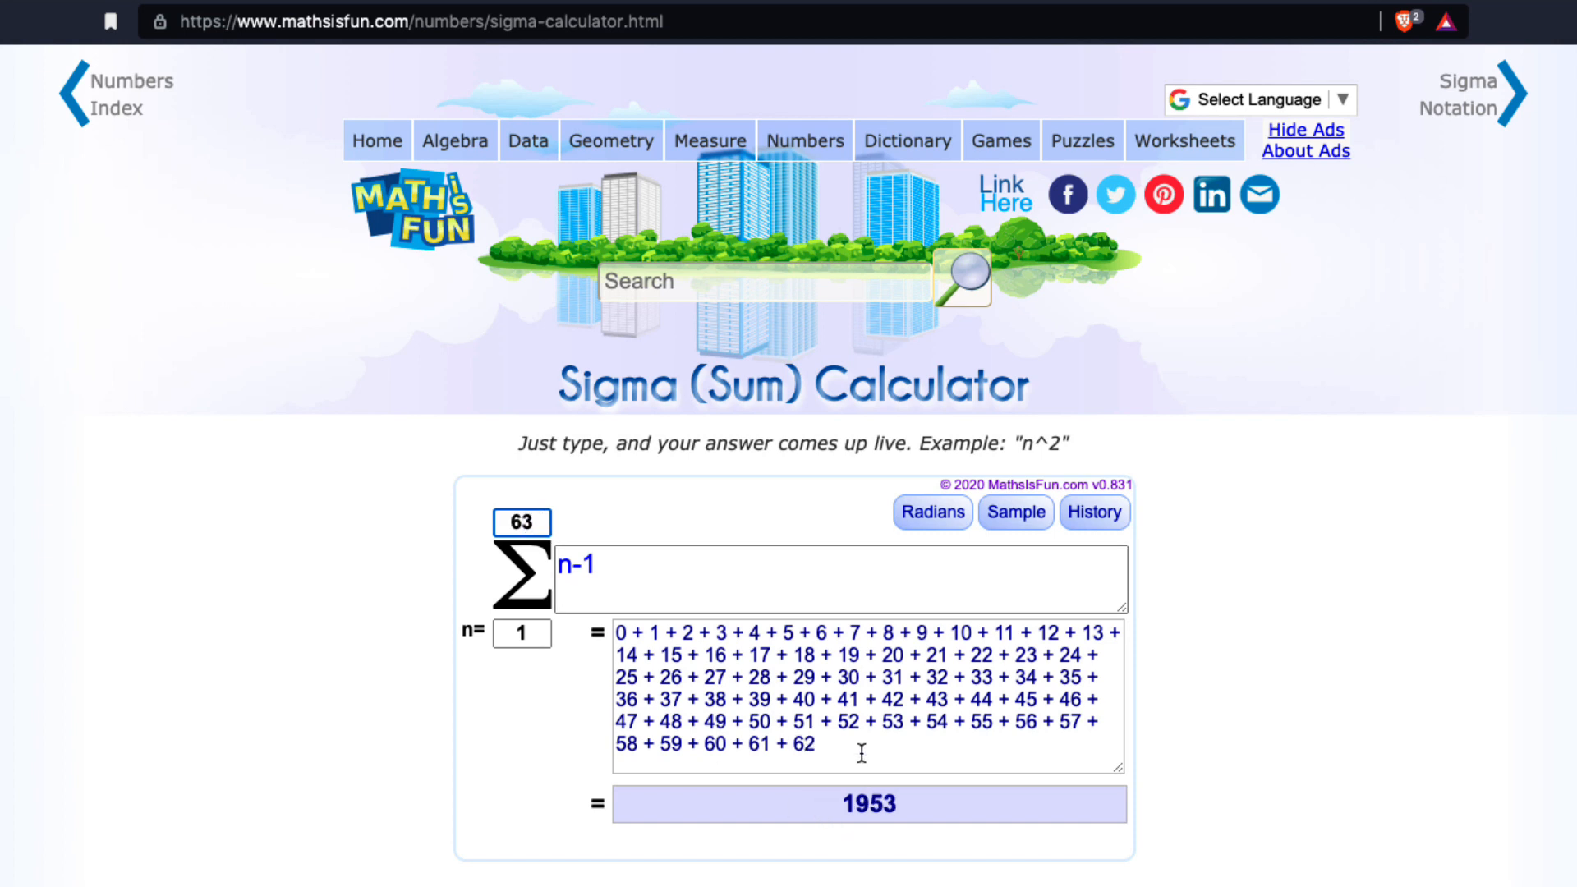
Set the upper limit of the n-1 sum to 2000
{"action": "left_click", "coordinate": [523, 737]}
{"action": "double_click", "coordinate": [529, 523]}
{"action": "type", "text": "2000"}
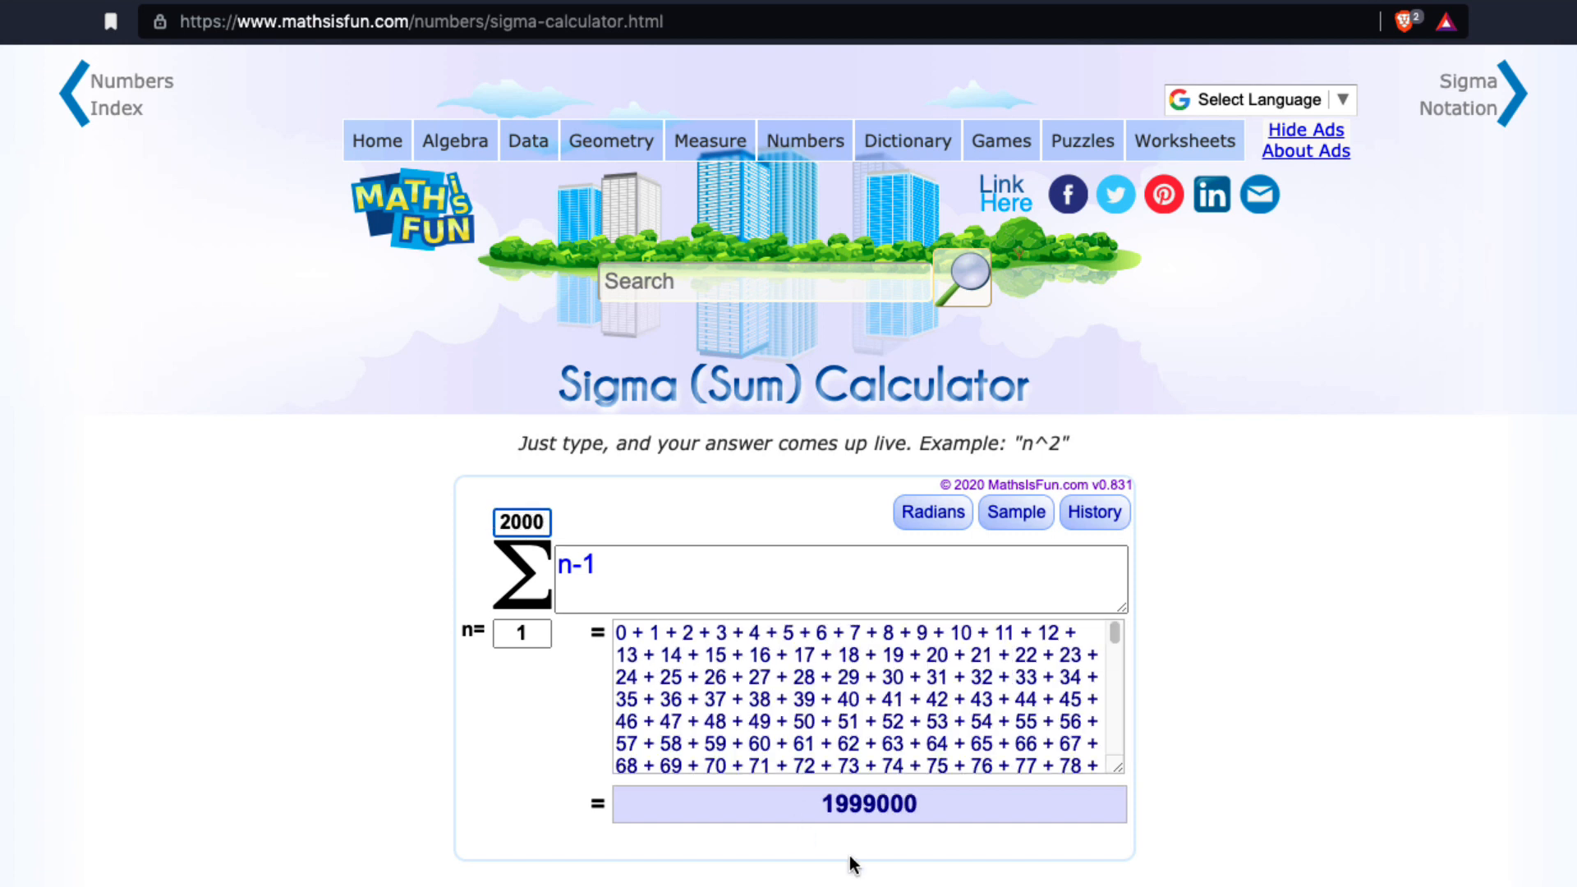